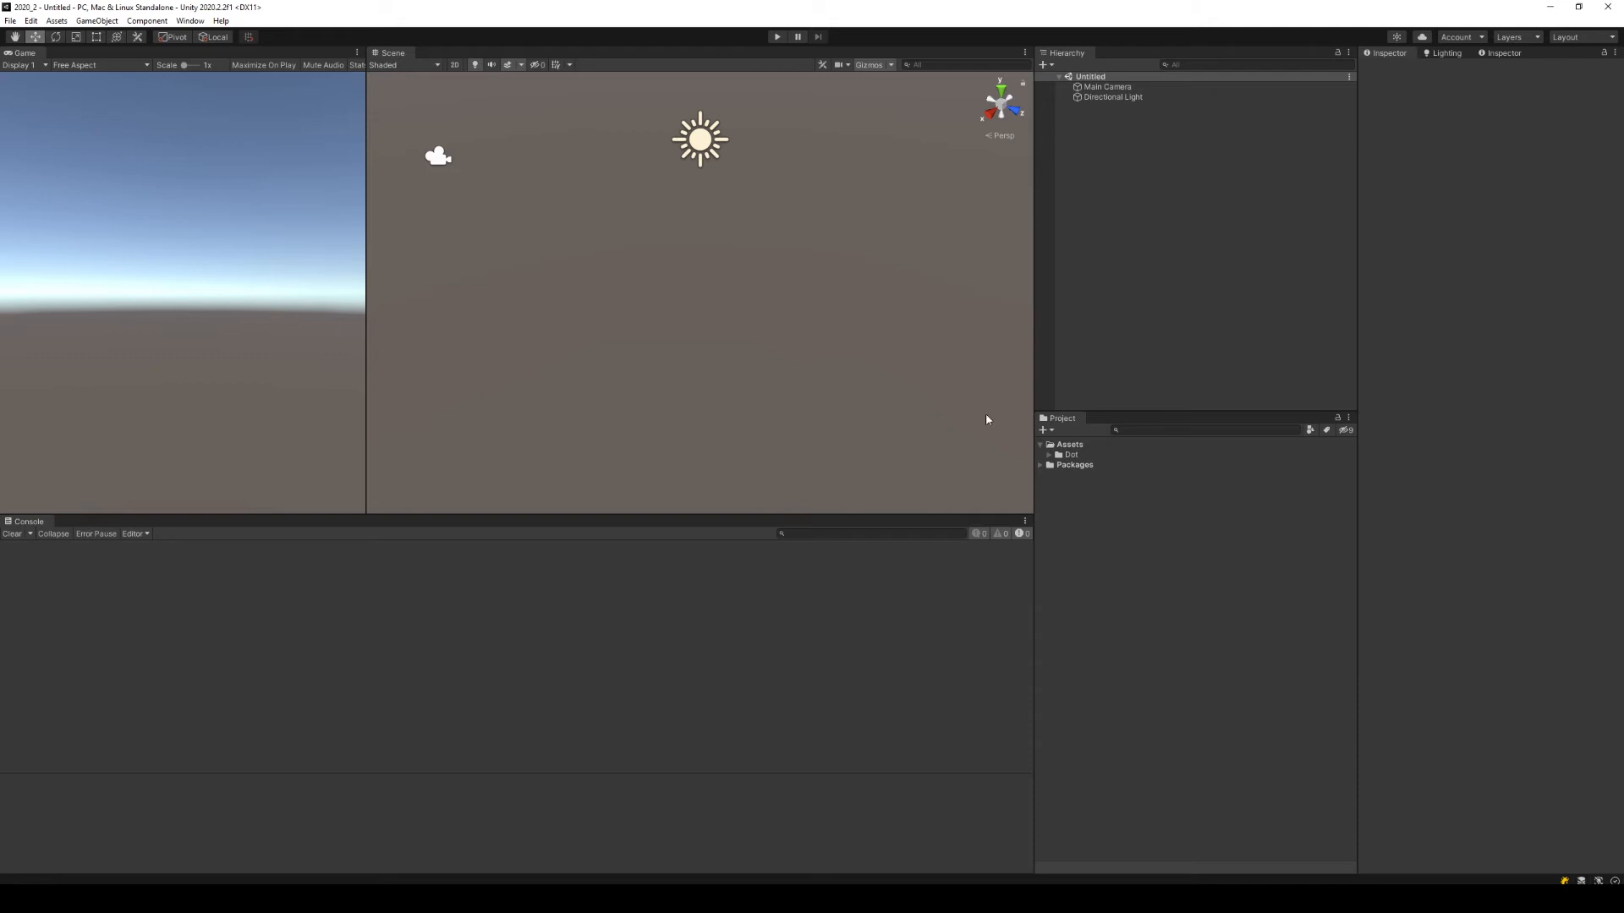
Import all files of the Realistic Meadow Ground Vegetation package from My Assets in the Package Manager.
{"action": "left_click", "coordinate": [396, 893]}
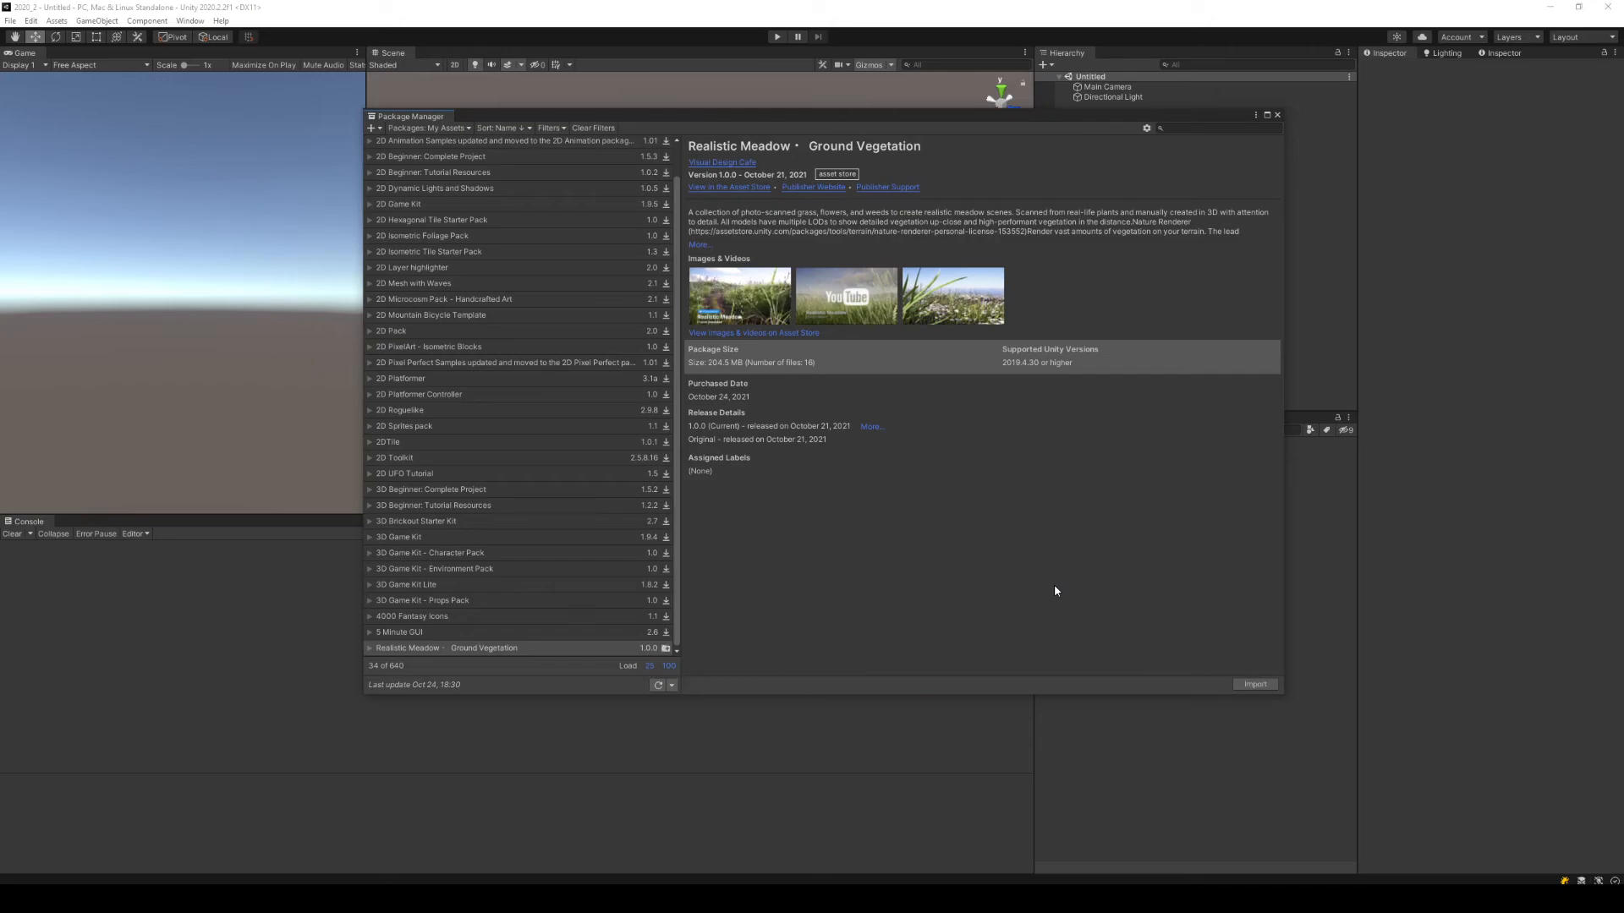
{"action": "left_click", "coordinate": [1256, 685]}
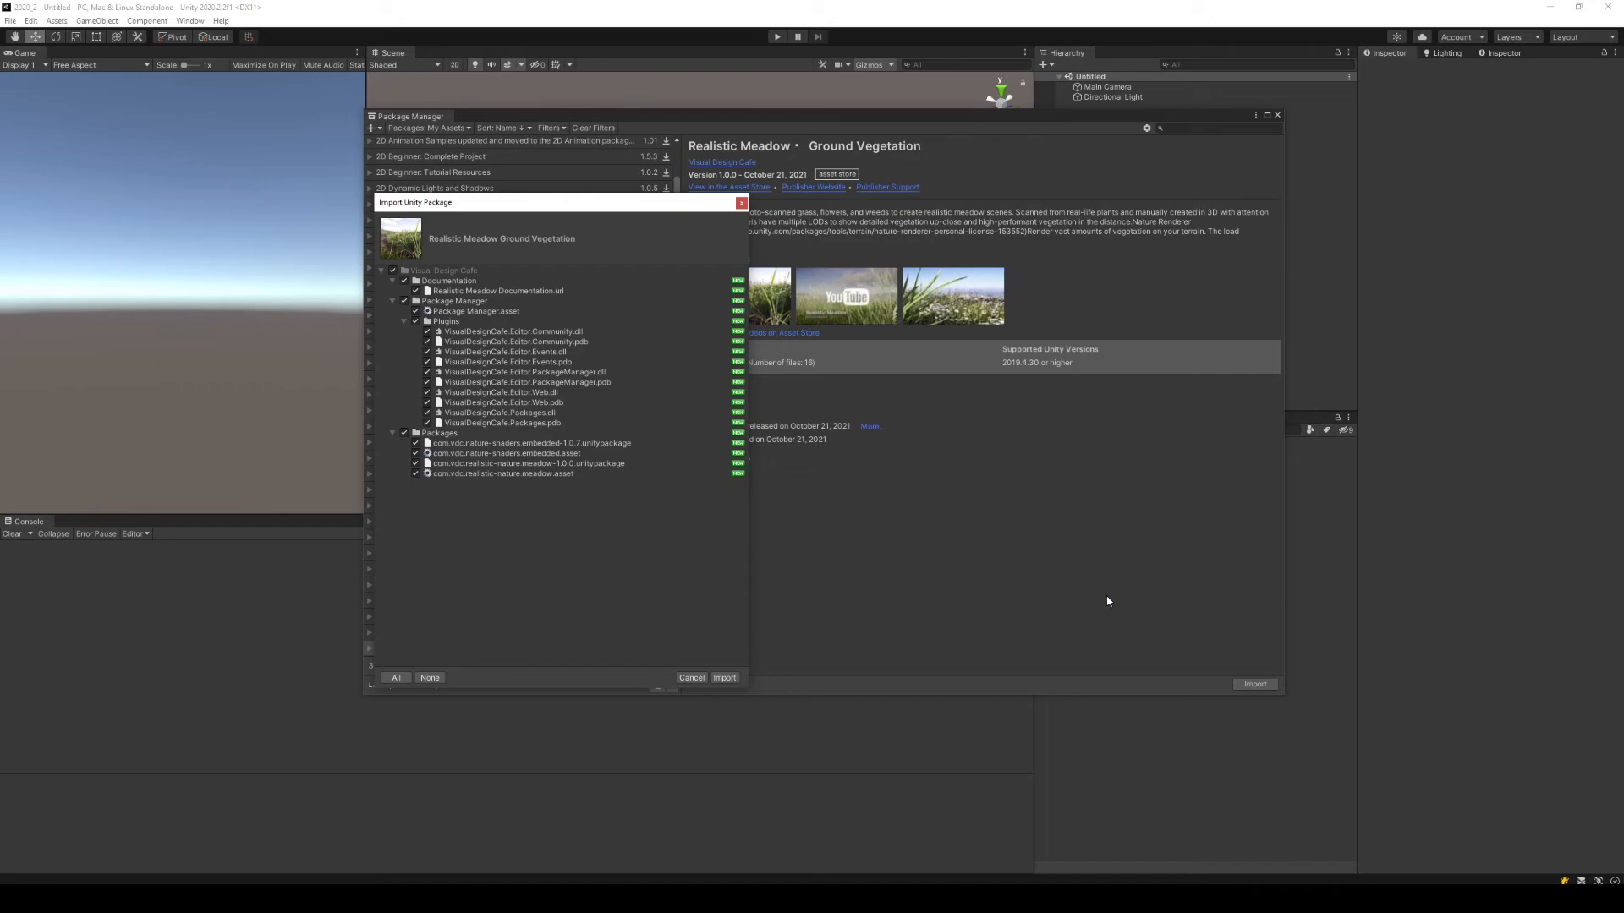
{"action": "left_click", "coordinate": [731, 677]}
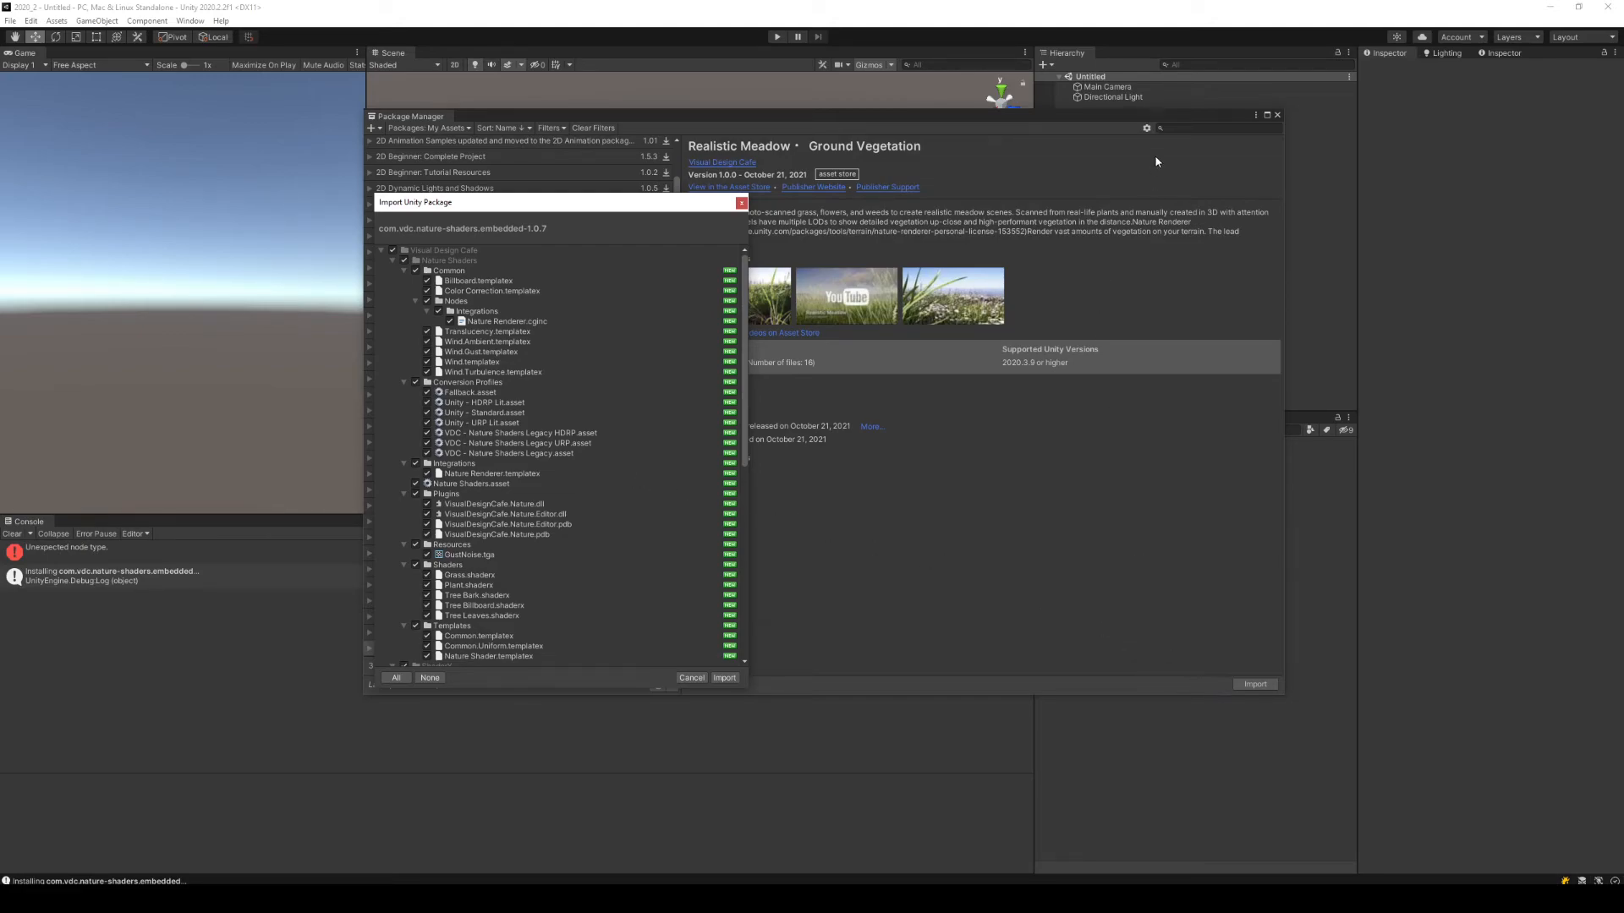
Import the embedded nature-shaders 1.0.7 and realistic-nature.meadow 1.0.0 packages and open the Realistic Meadow demo scene.
{"action": "left_click", "coordinate": [1276, 115]}
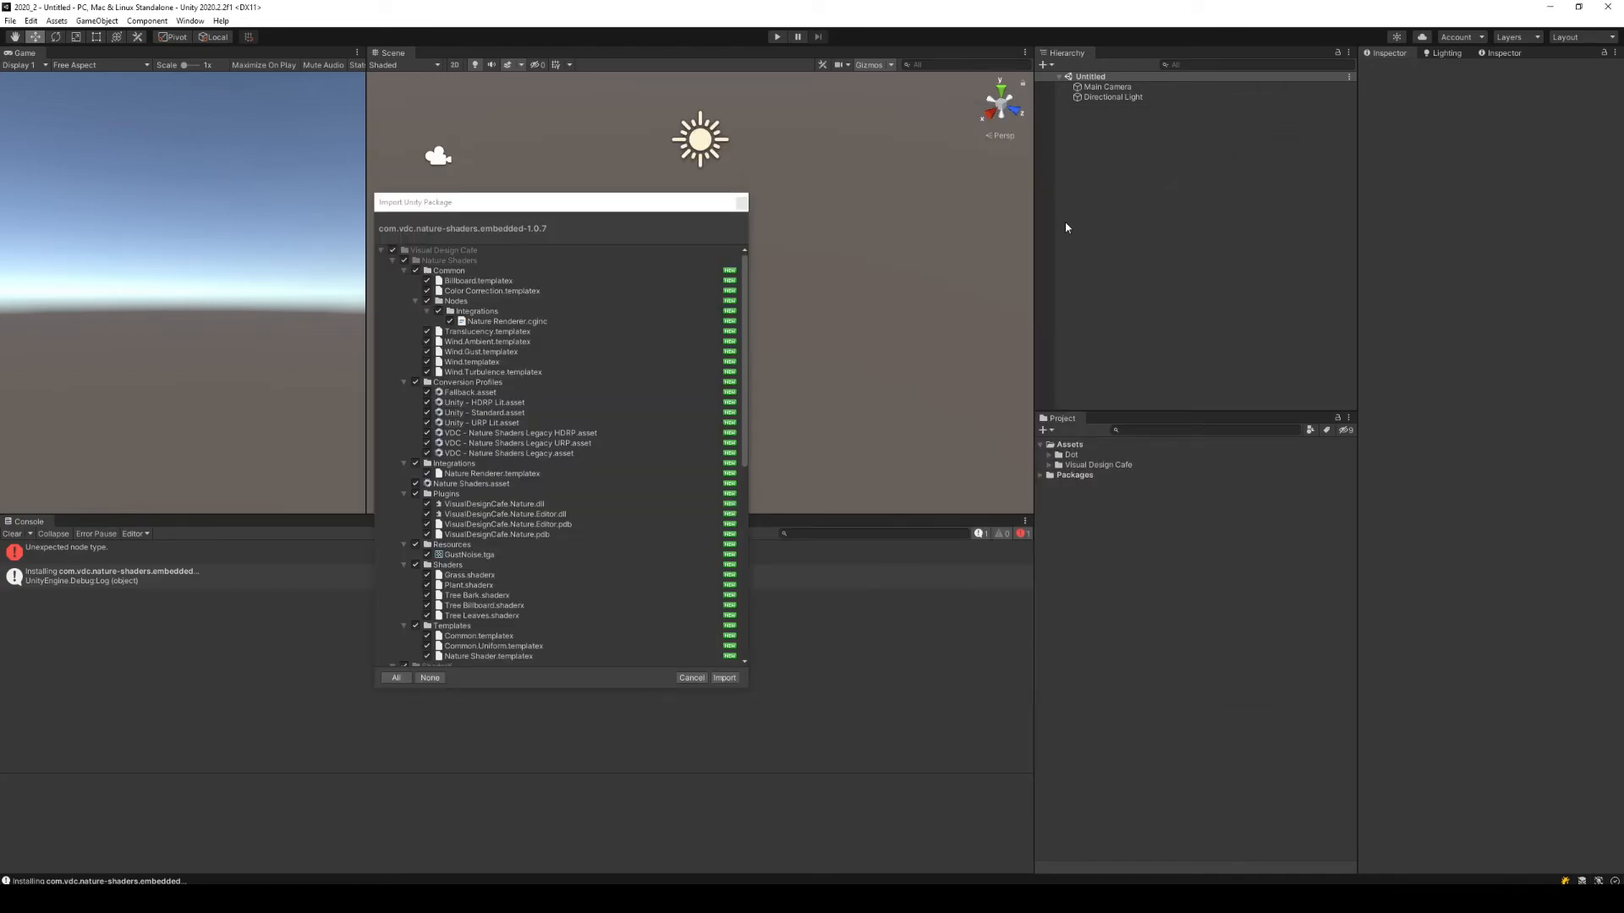
{"action": "left_click", "coordinate": [1049, 465]}
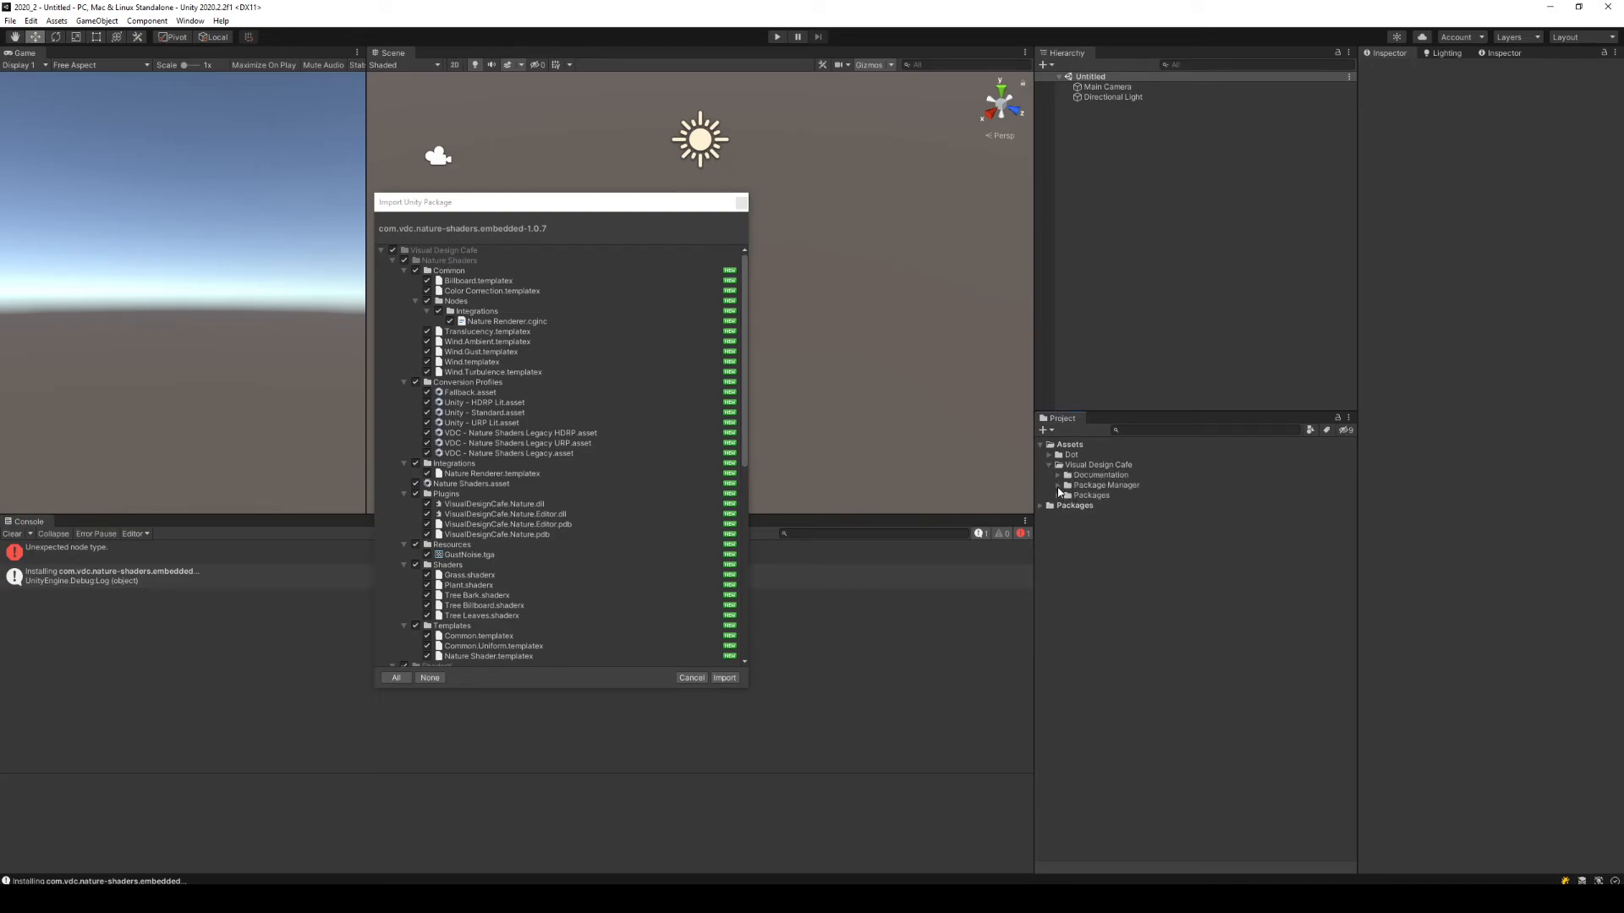
{"action": "left_click", "coordinate": [724, 678]}
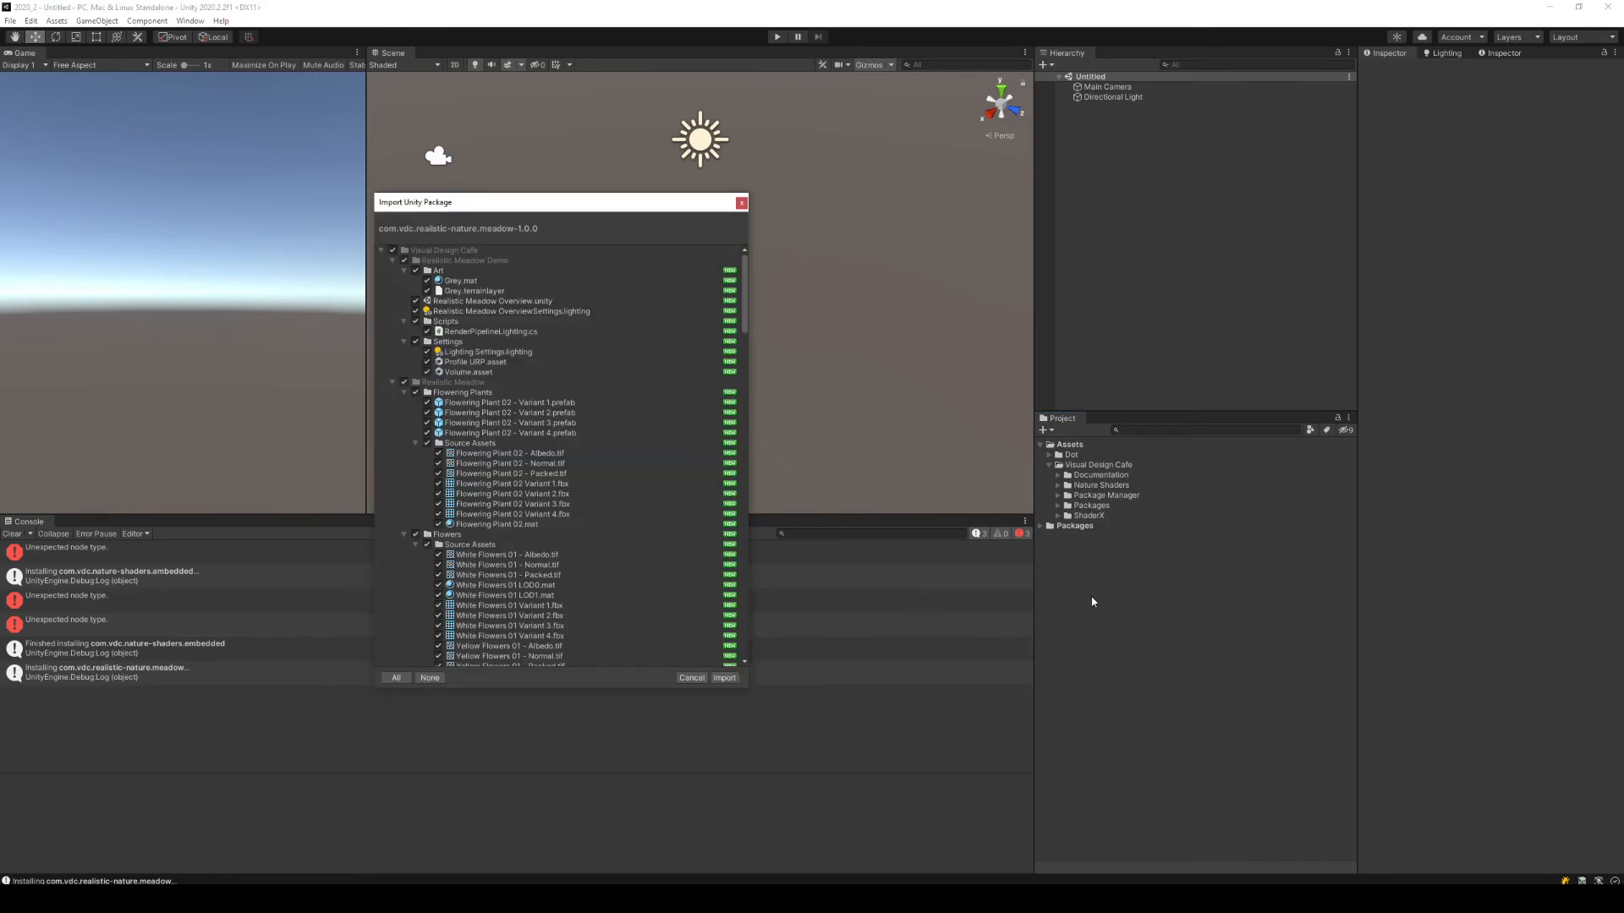
{"action": "left_click", "coordinate": [723, 678]}
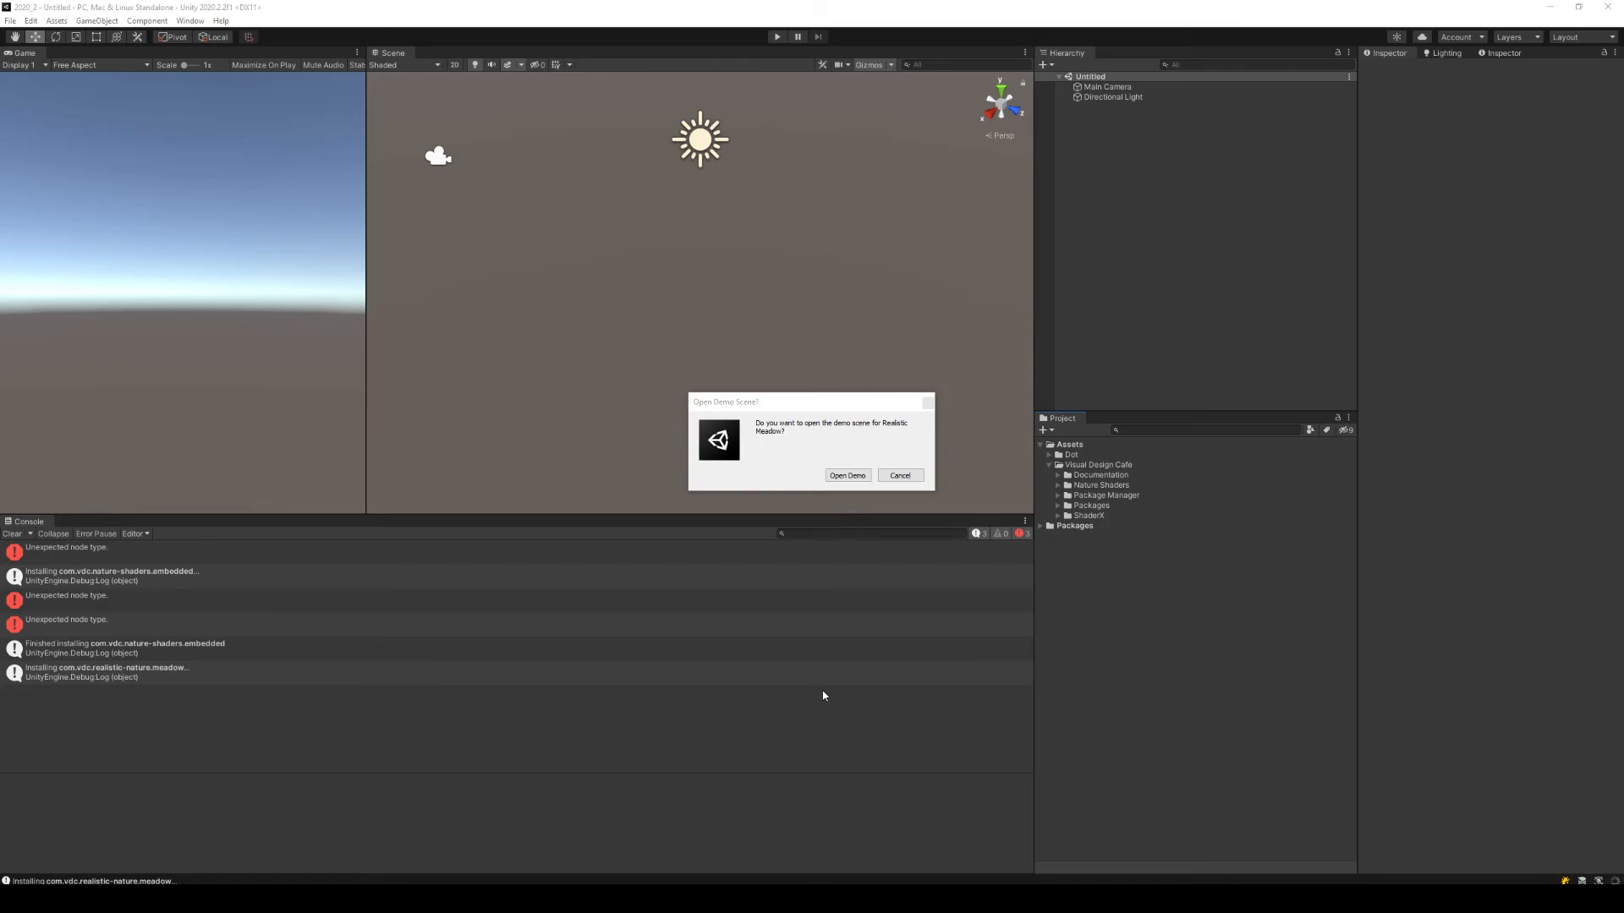
{"action": "left_click", "coordinate": [847, 475]}
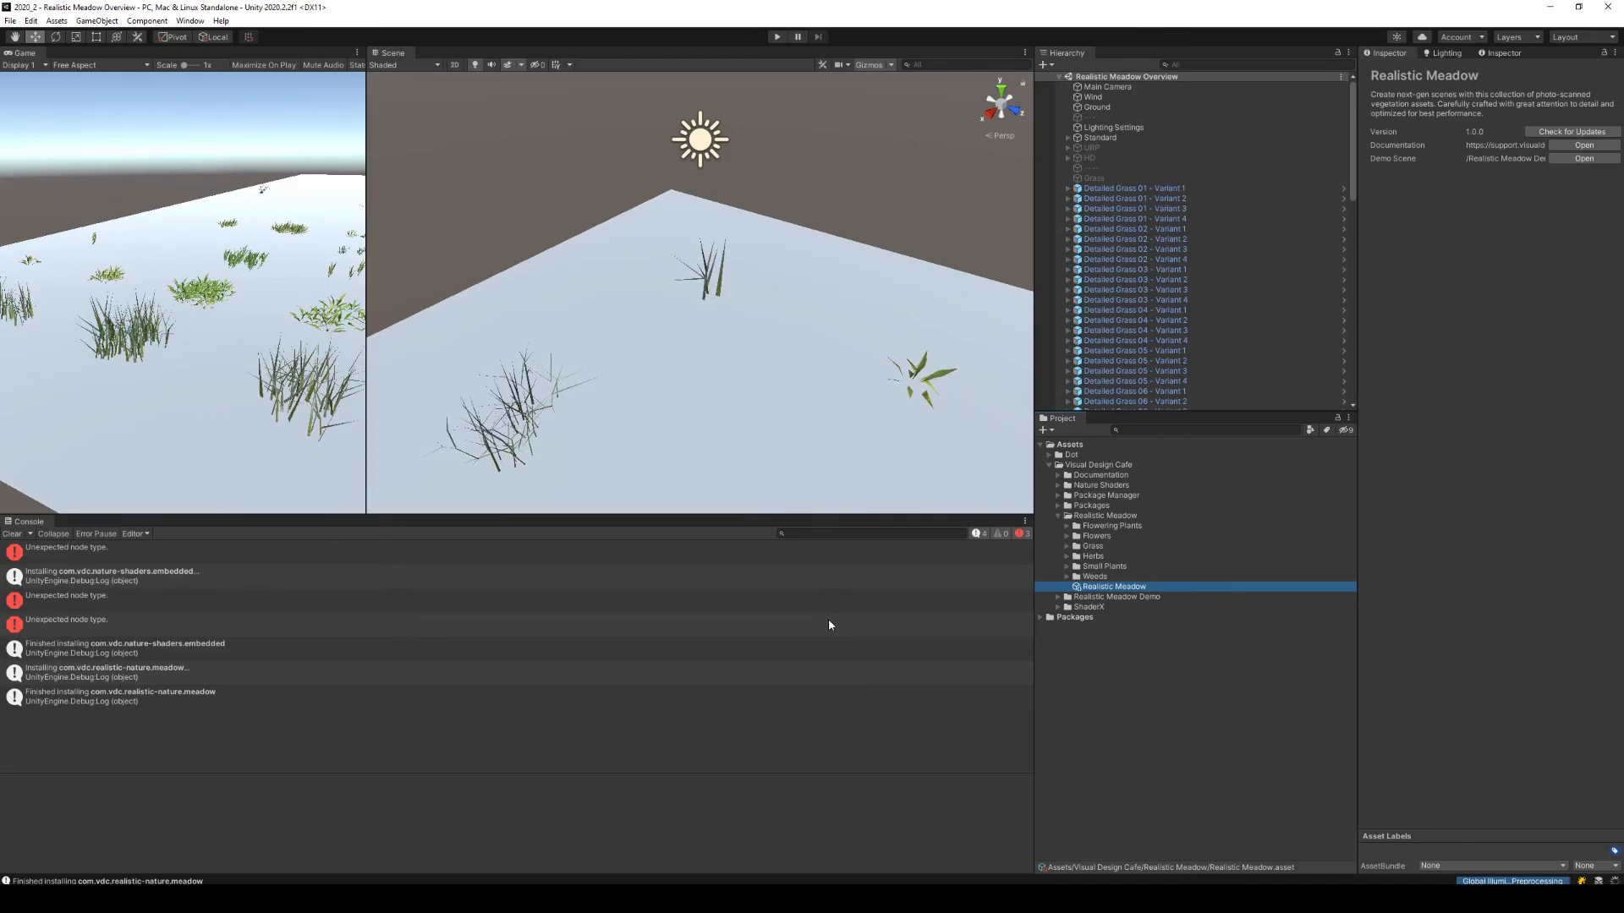
Clear the console and enlarge the Scene view by shrinking the Console and Game views.
{"action": "left_click", "coordinate": [10, 534]}
{"action": "left_click_drag", "start_coordinate": [779, 511], "coordinate": [778, 768]}
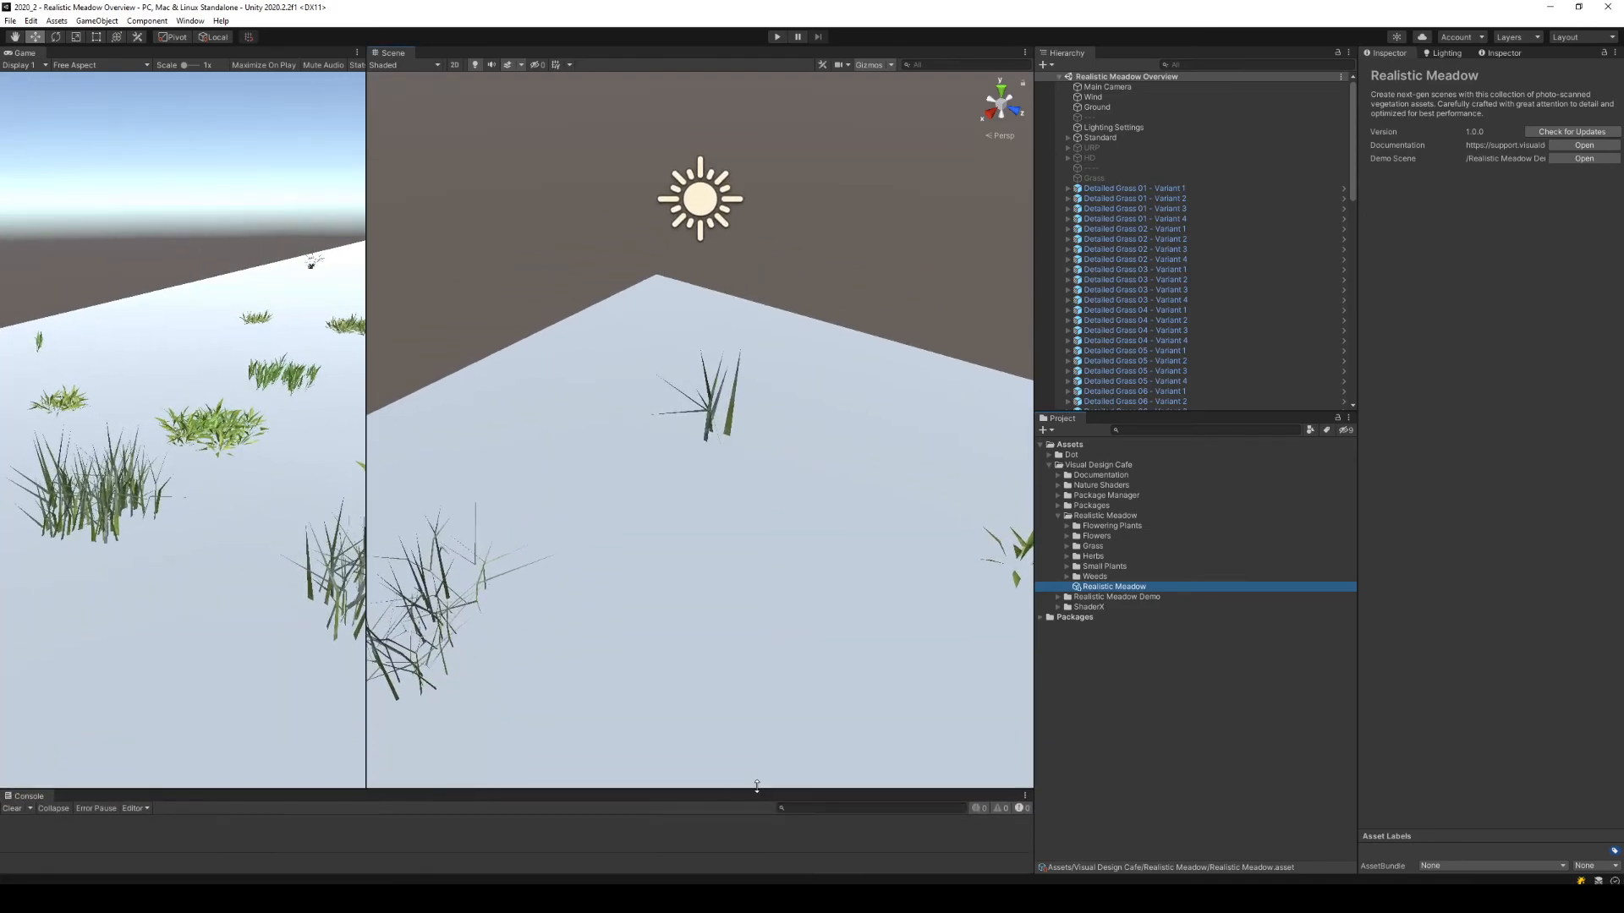
{"action": "right_click_drag", "start_coordinate": [707, 562], "coordinate": [1245, 511]}
{"action": "left_click_drag", "start_coordinate": [366, 523], "coordinate": [127, 524]}
{"action": "right_click_drag", "start_coordinate": [555, 529], "coordinate": [376, 266]}
{"action": "key", "text": "w"}
{"action": "key", "text": "s"}
Reset the project's Quality settings to their defaults and close the settings windows.
{"action": "left_click", "coordinate": [10, 20]}
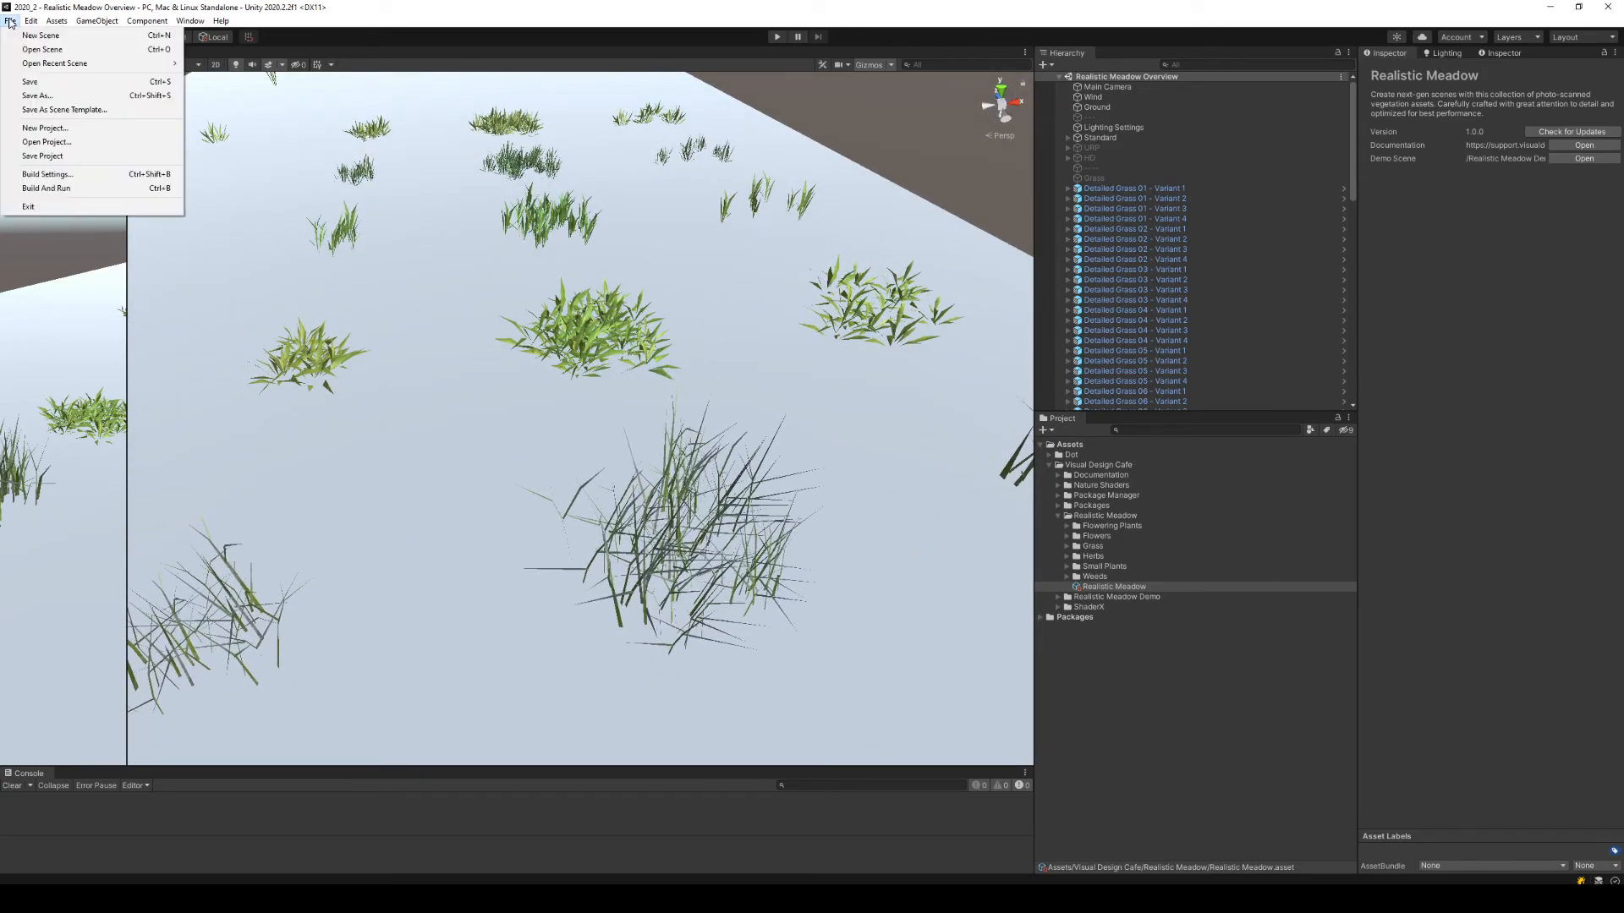
{"action": "left_click", "coordinate": [40, 177]}
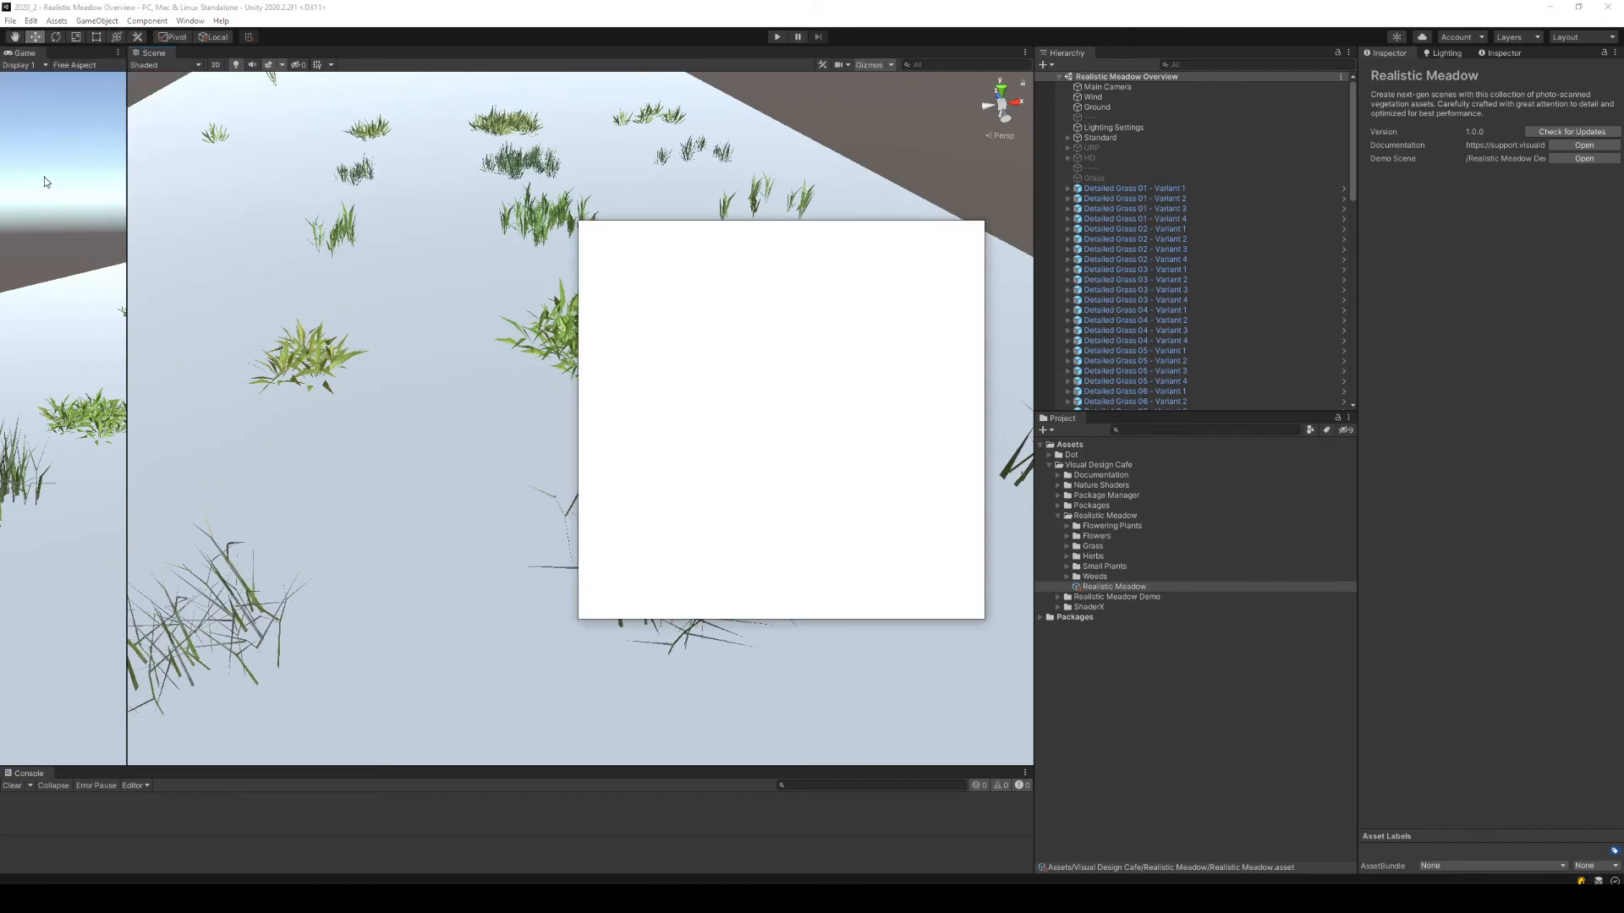
{"action": "left_click", "coordinate": [640, 604]}
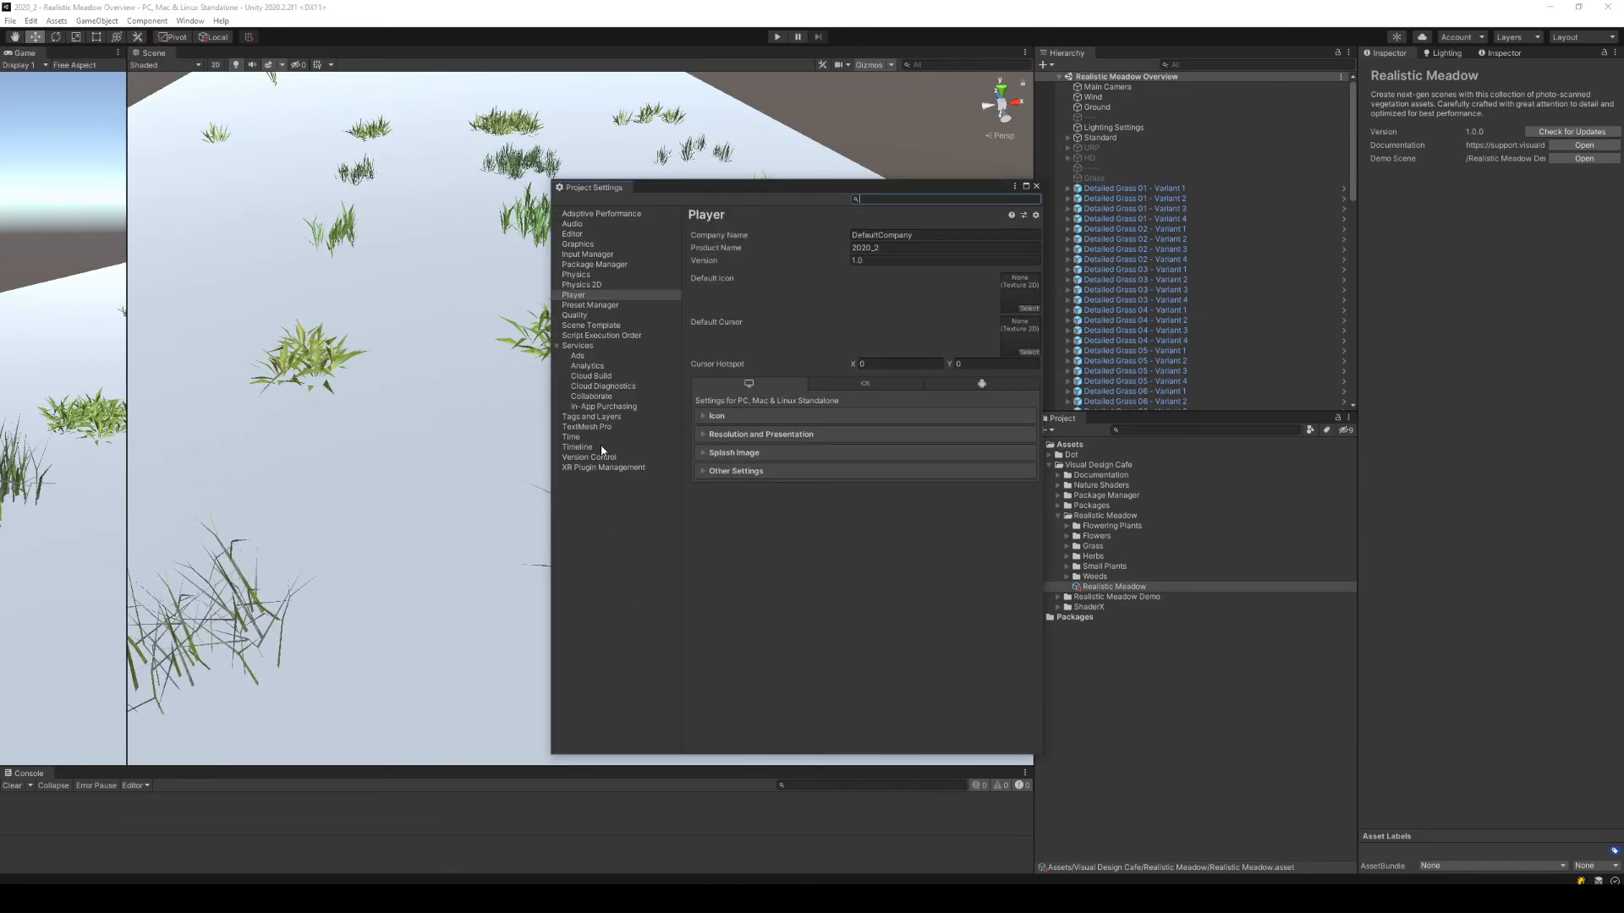
{"action": "left_click", "coordinate": [584, 315]}
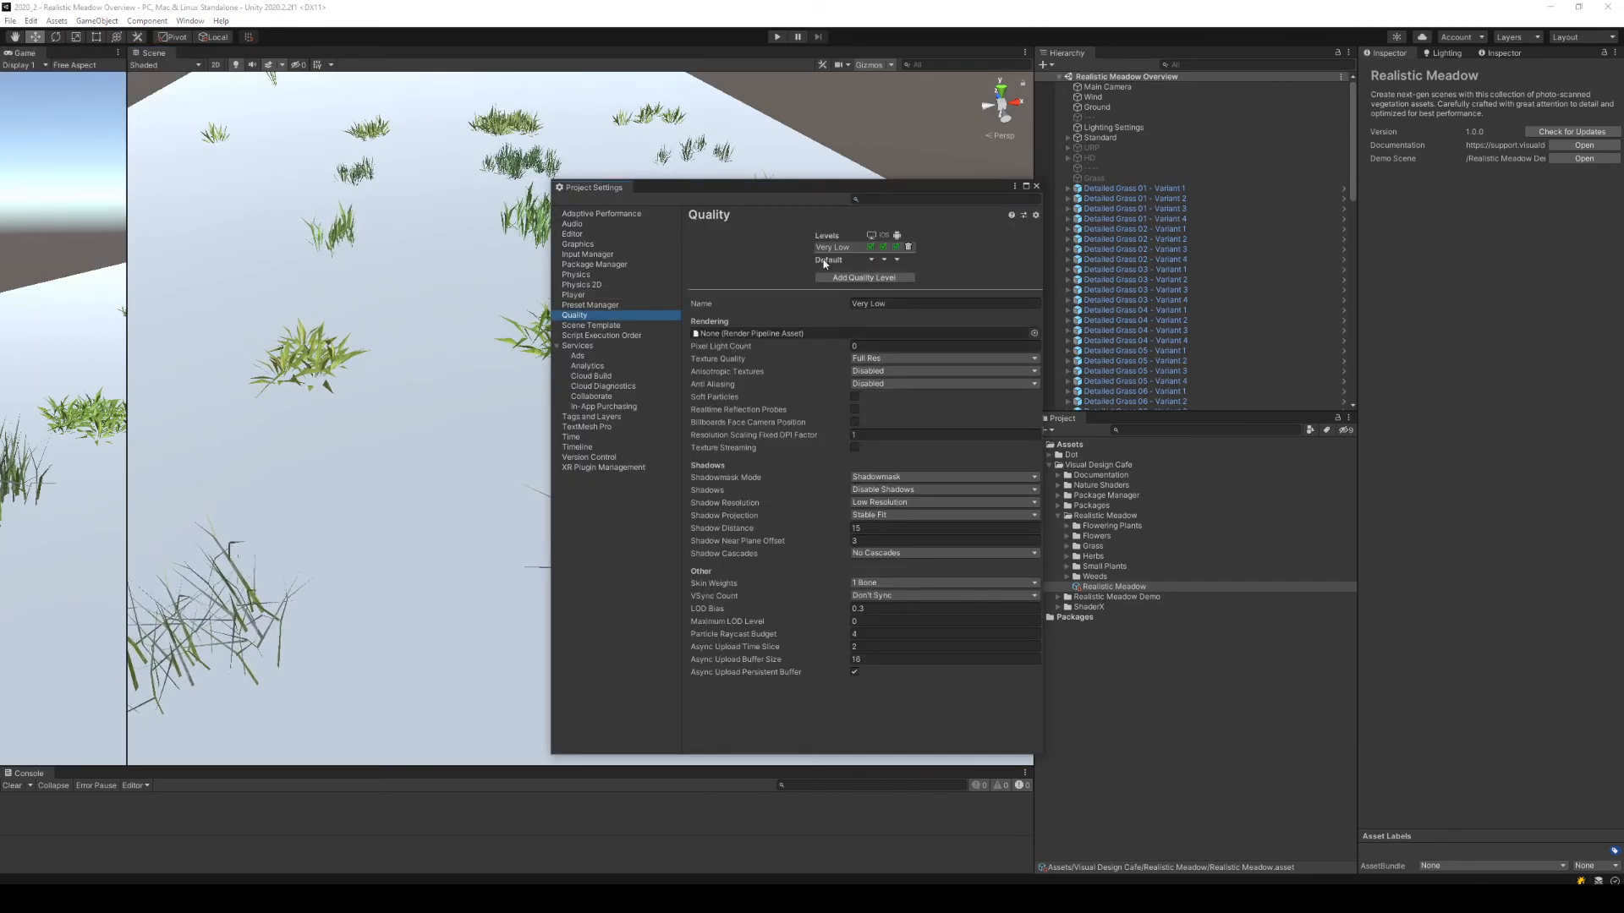
{"action": "left_click", "coordinate": [1035, 216]}
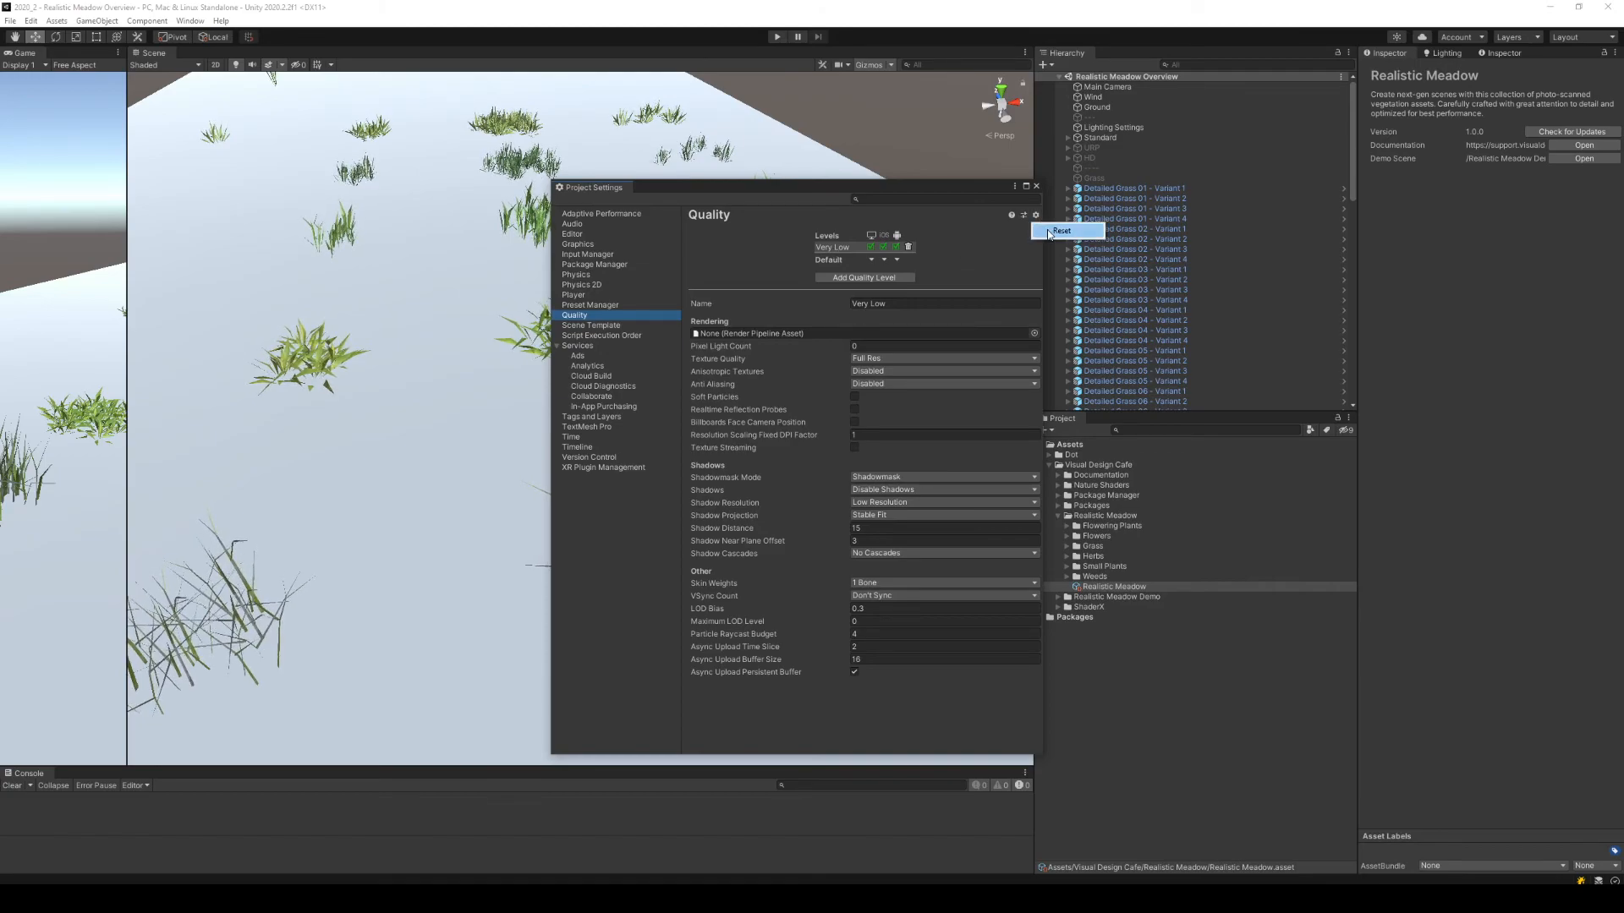
{"action": "left_click", "coordinate": [1062, 230]}
{"action": "left_click", "coordinate": [868, 315]}
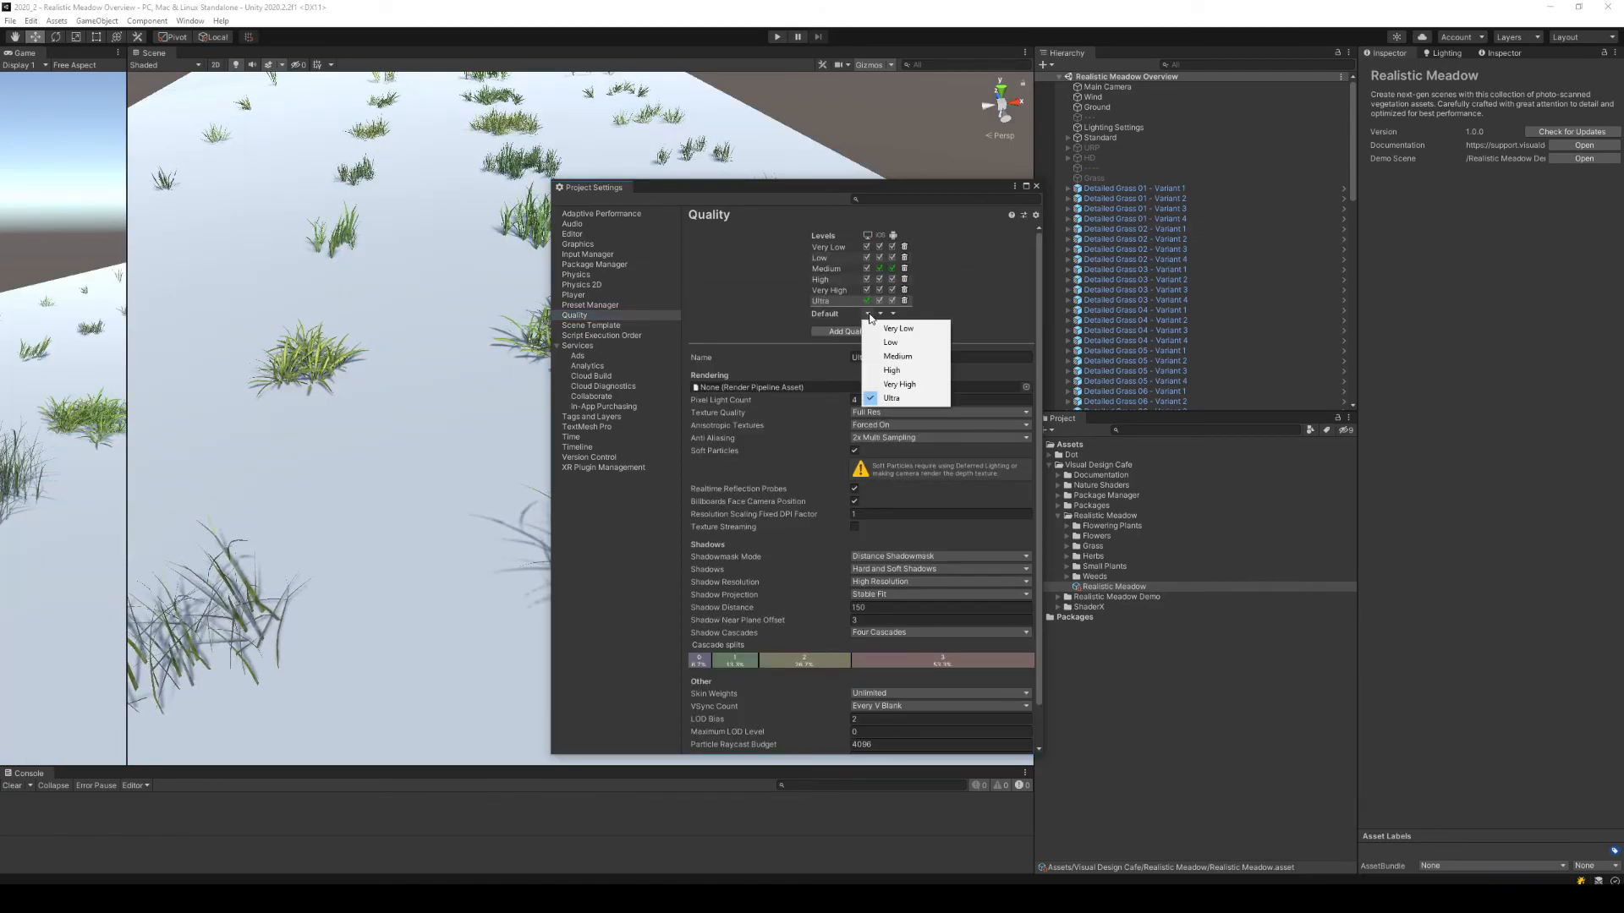
{"action": "left_click", "coordinate": [1037, 186]}
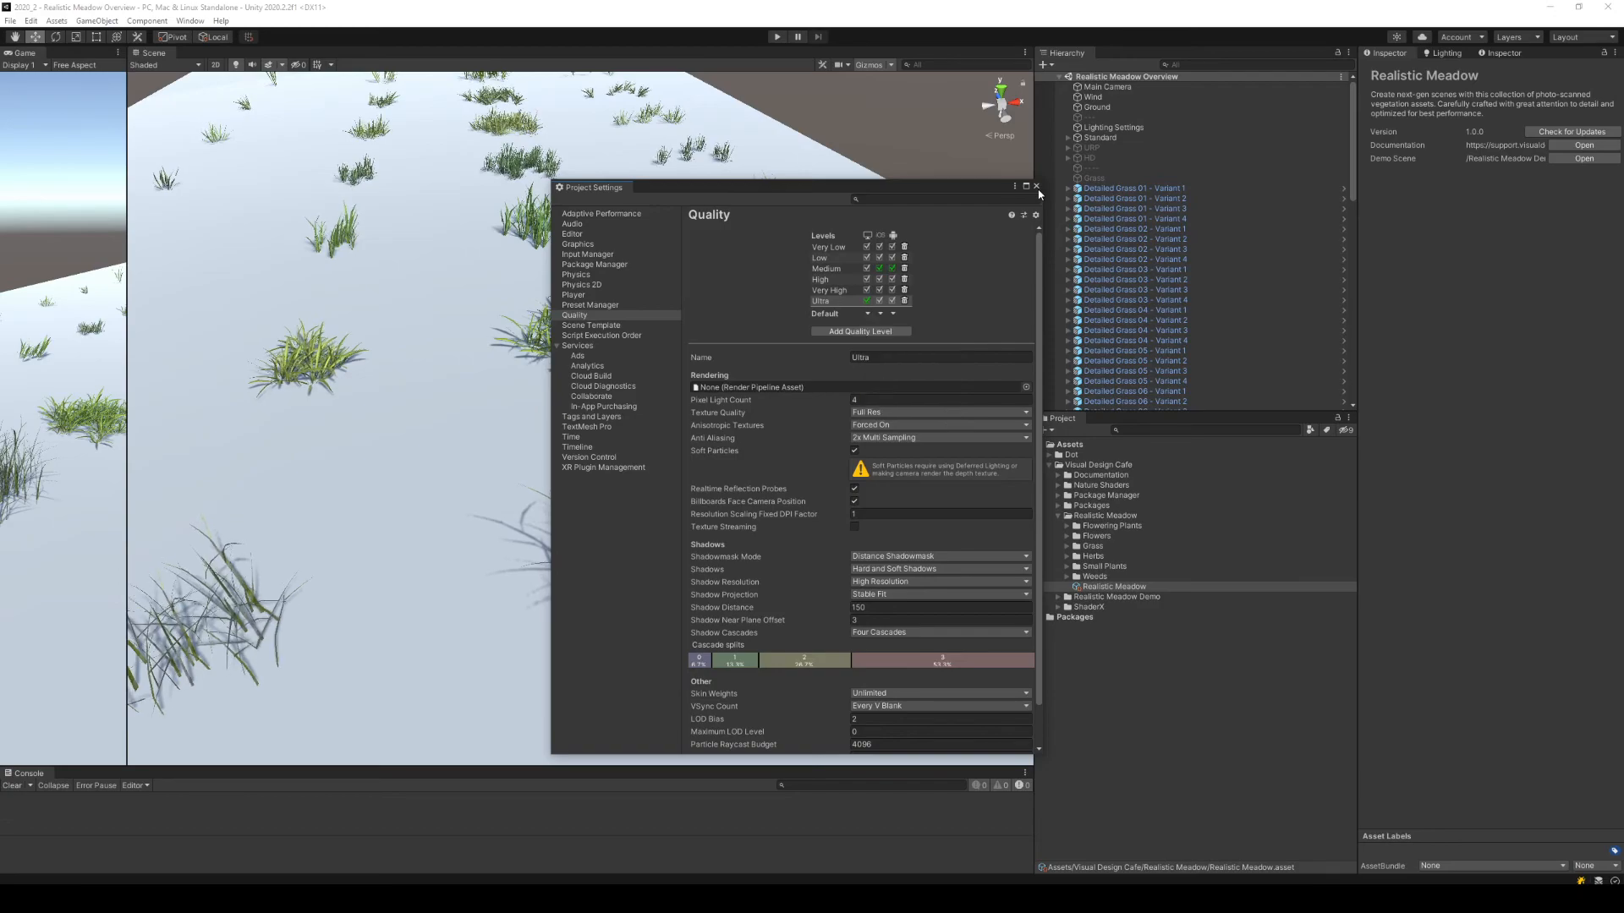
{"action": "left_click", "coordinate": [1037, 187]}
{"action": "left_click", "coordinate": [971, 229]}
Fly through the demo scene to examine the plant models and their shadows up close and from afar.
{"action": "right_click_drag", "start_coordinate": [549, 254], "coordinate": [490, 195]}
{"action": "left_click", "coordinate": [670, 308]}
{"action": "key", "text": "s"}
{"action": "right_click_drag", "start_coordinate": [670, 310], "coordinate": [690, 283]}
{"action": "key", "text": "w"}
{"action": "key", "text": "s"}
{"action": "right_click_drag", "start_coordinate": [628, 339], "coordinate": [674, 461]}
{"action": "key", "text": "w"}
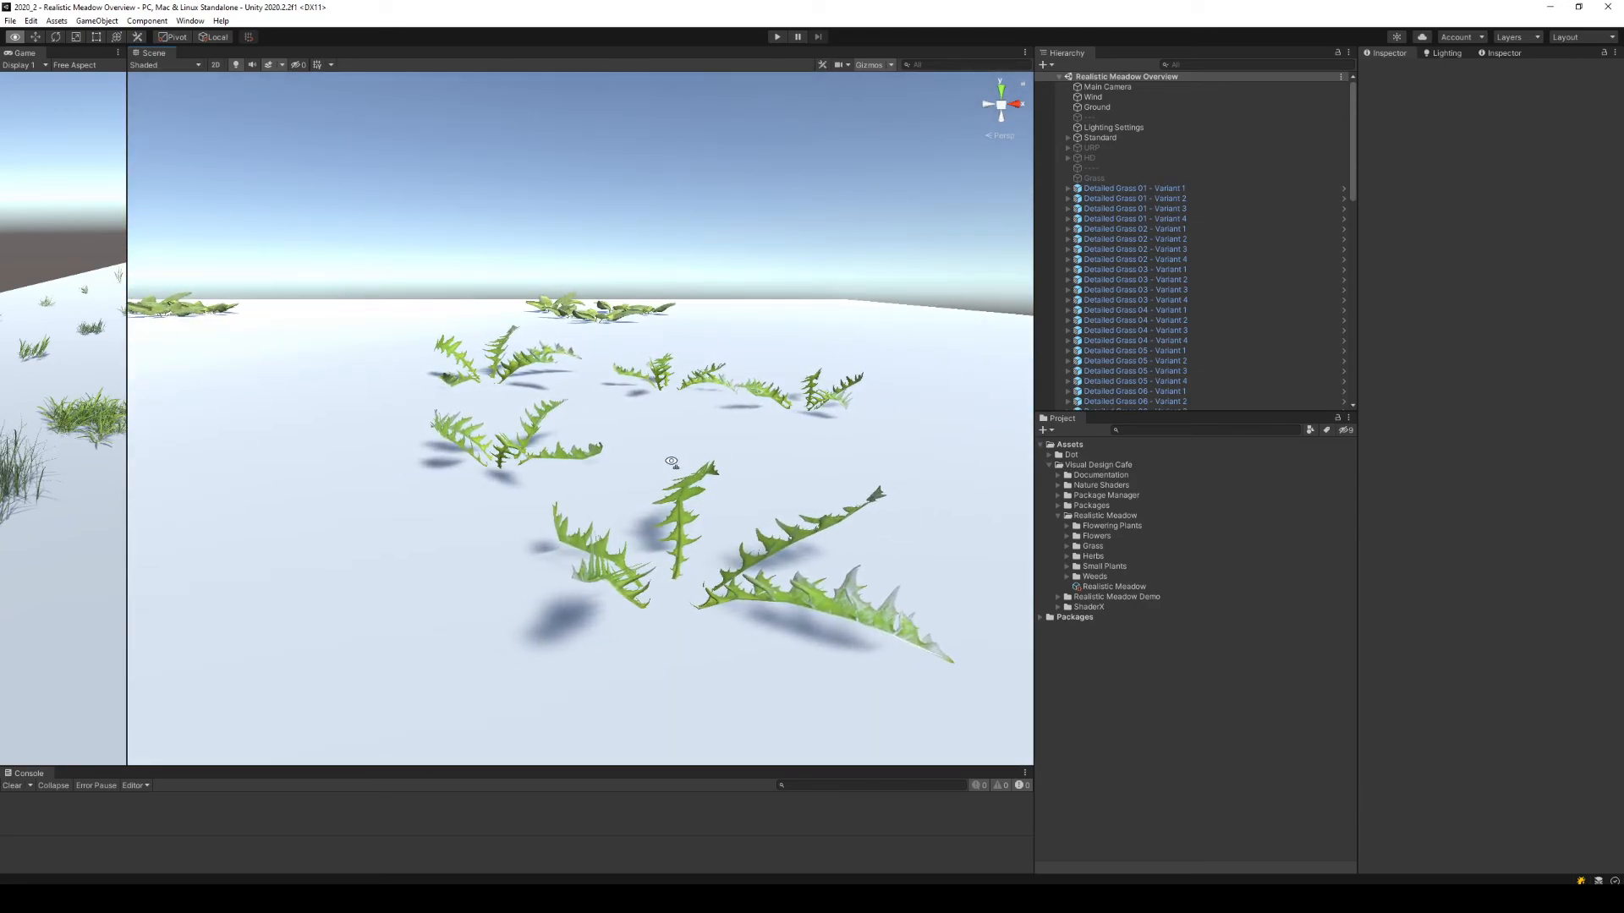
{"action": "mouse_move", "coordinate": [671, 462]}
{"action": "right_mouse_down"}
{"action": "mouse_move", "coordinate": [665, 414]}
{"action": "mouse_move", "coordinate": [669, 448]}
{"action": "right_mouse_up"}
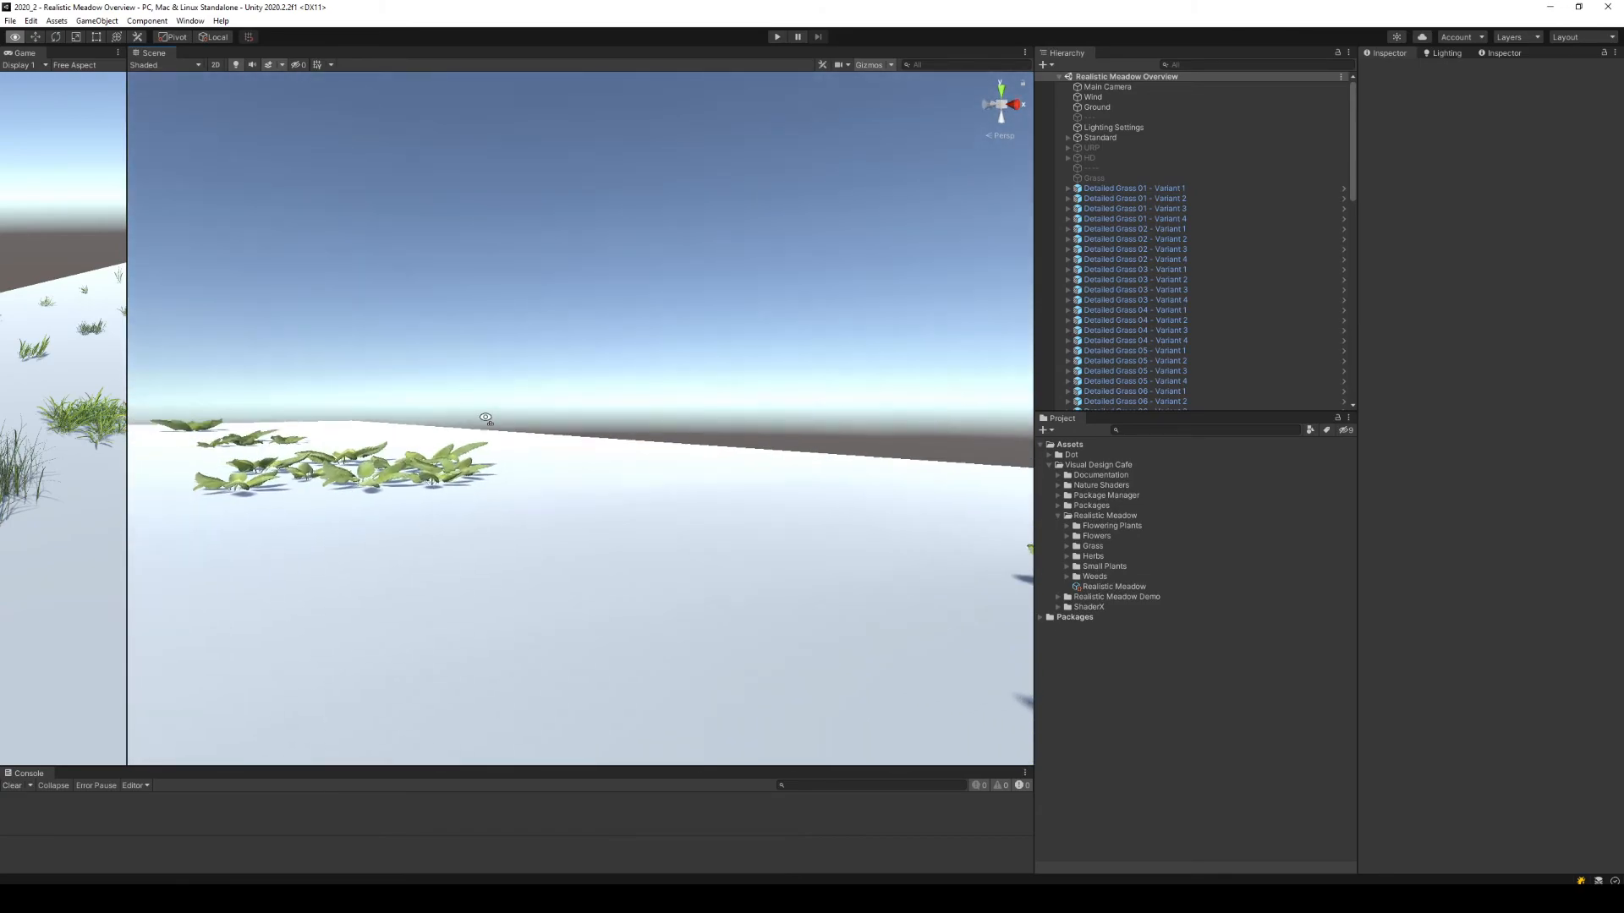
{"action": "right_click_drag", "start_coordinate": [486, 419], "coordinate": [1062, 545]}
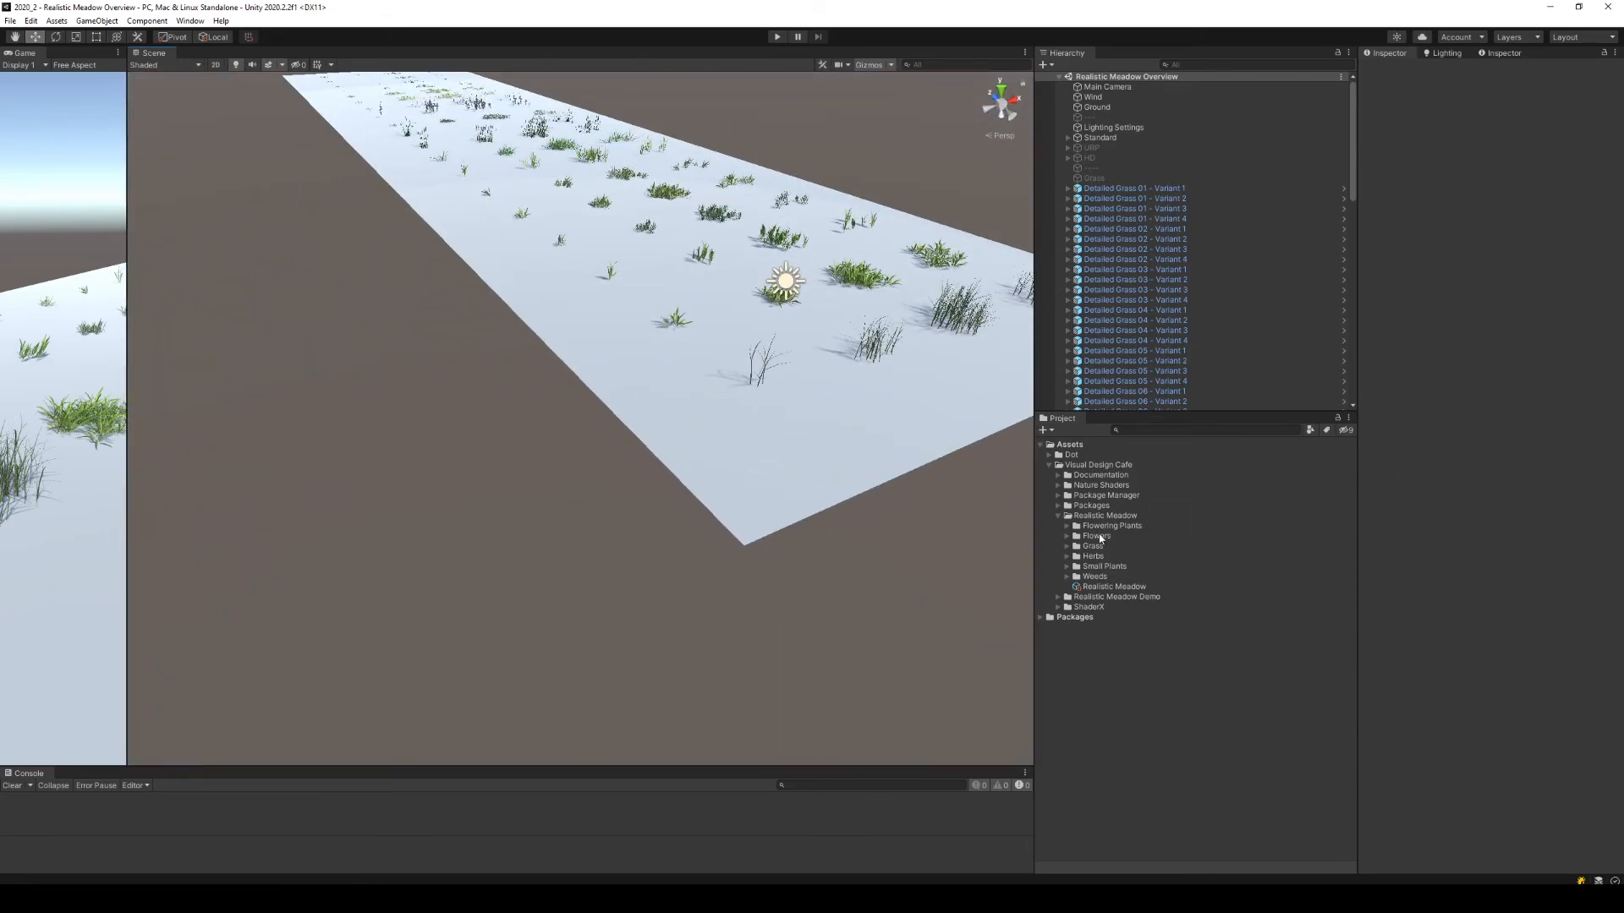
Collapse the Realistic Meadow folder and select the Realistic Meadow Overview scene inside the Realistic Meadow Demo folder.
{"action": "left_click", "coordinate": [1059, 517]}
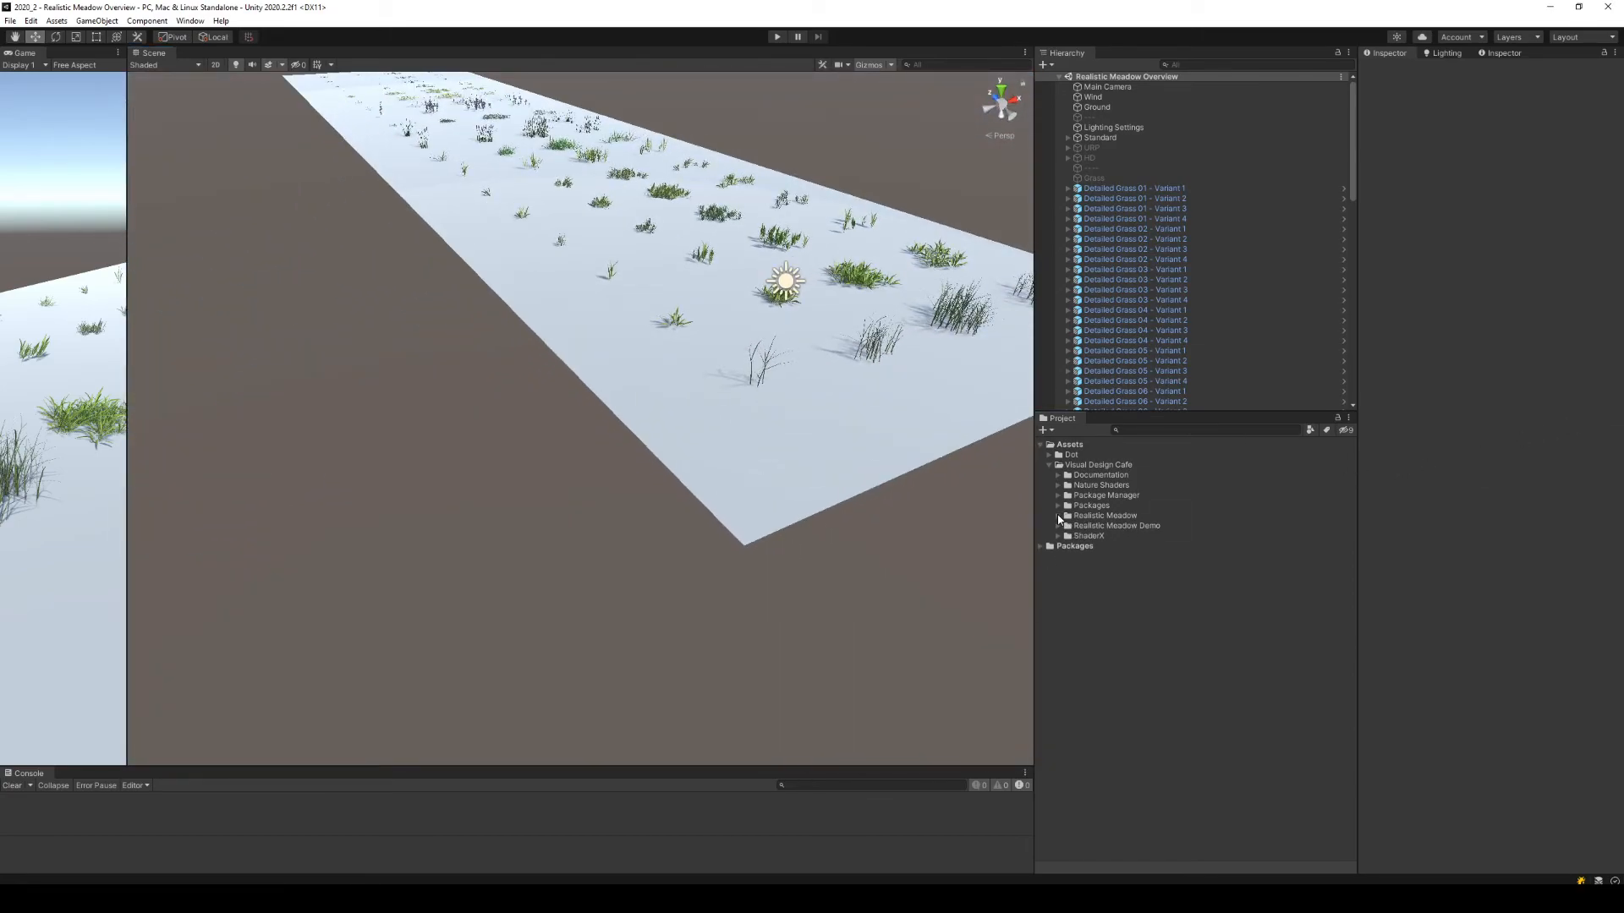
{"action": "double_click", "coordinate": [1109, 527]}
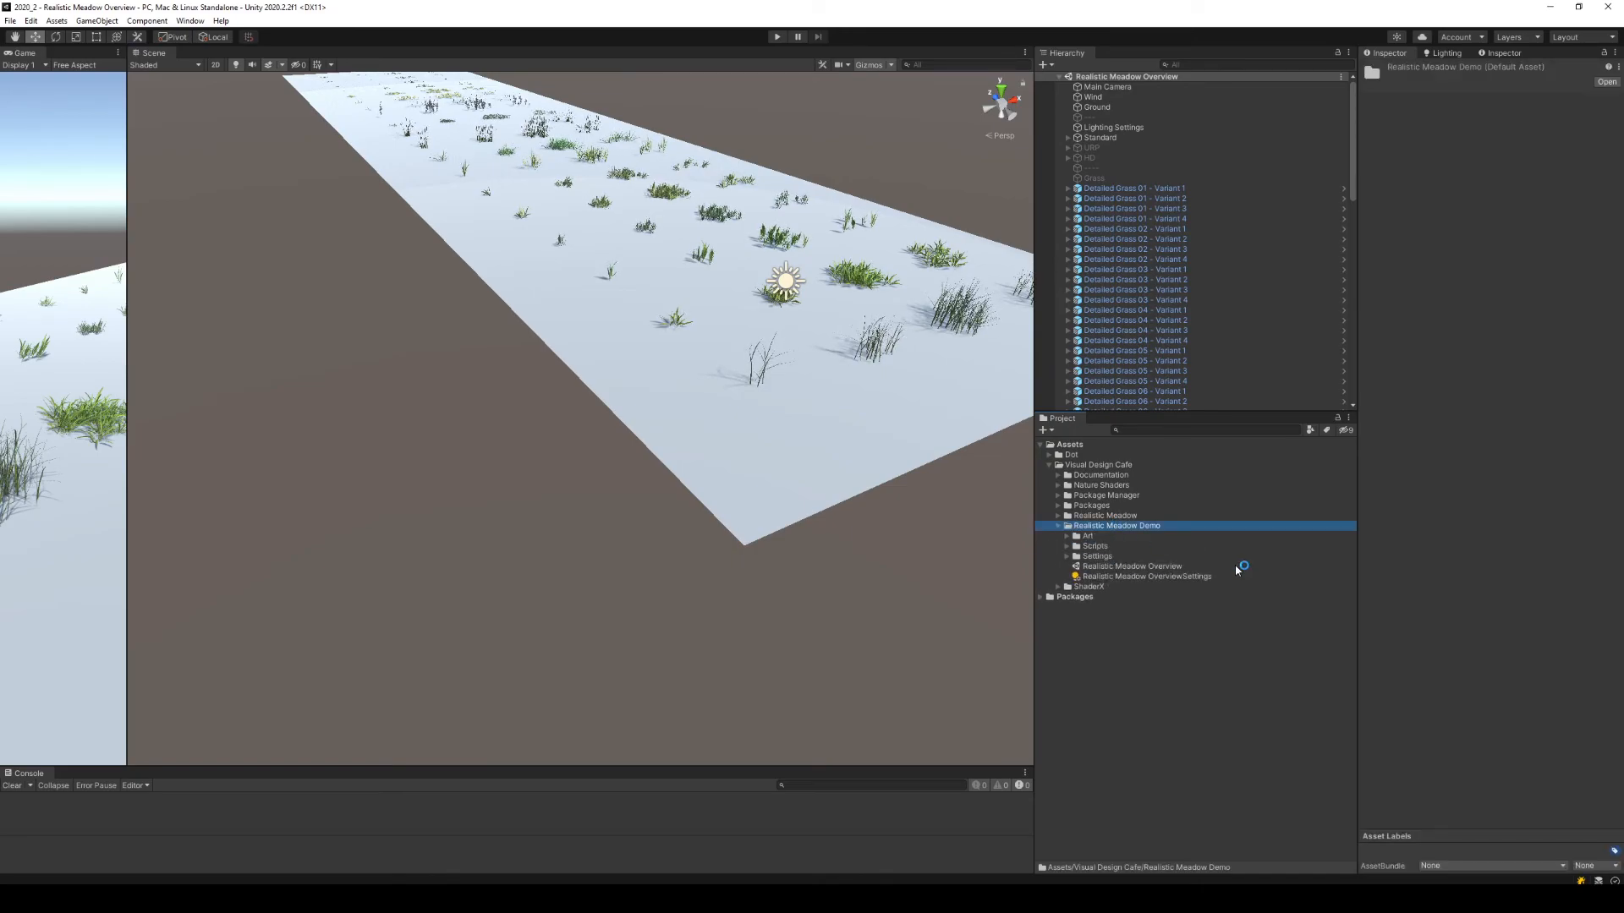
{"action": "key", "text": "Down"}
{"action": "key", "text": "Down"}
{"action": "key", "text": "Down"}
{"action": "key", "text": "Down"}
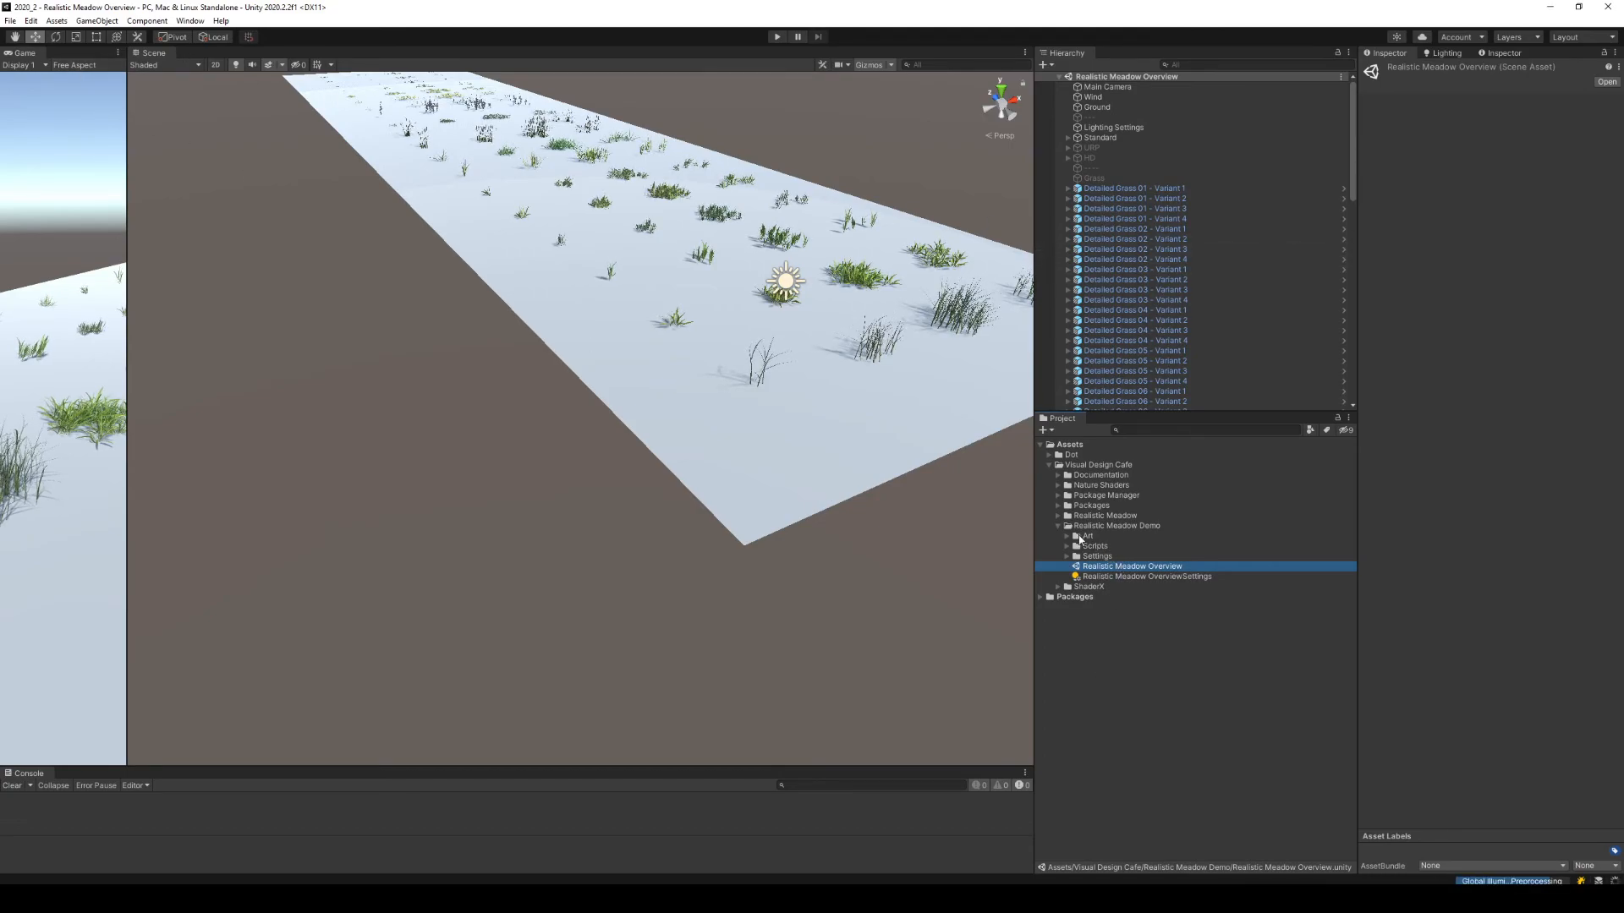
Expand the Visual Design Cafe subfolders, from Documentation and Nature Shaders to ShaderX, to examine the imported package's contents.
{"action": "left_click", "coordinate": [1058, 516]}
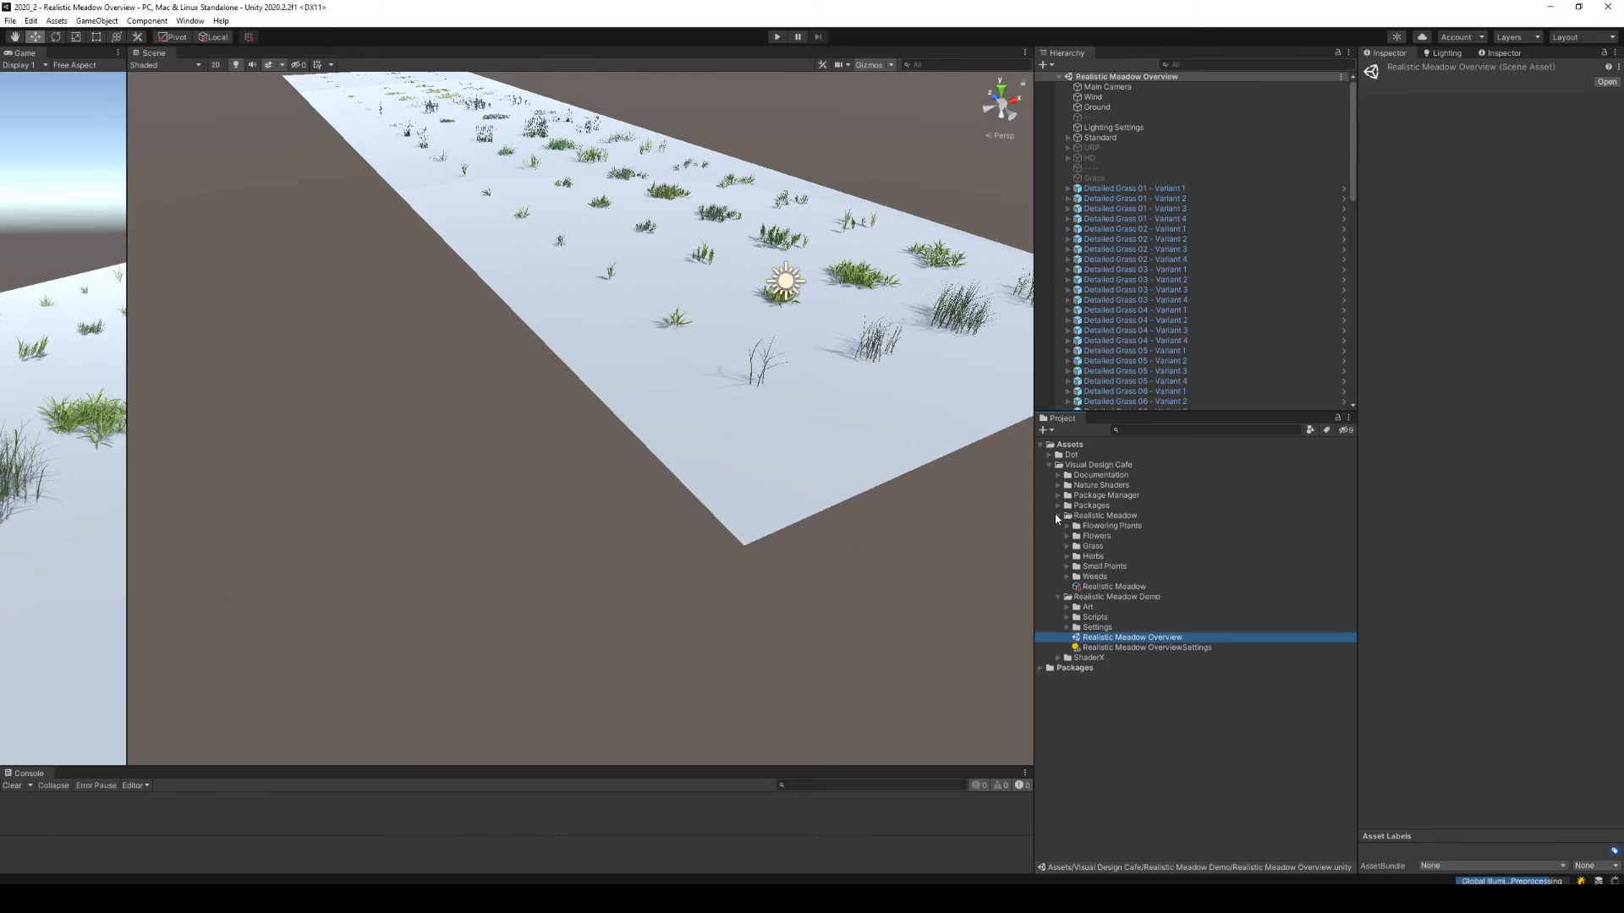
{"action": "left_click", "coordinate": [1057, 506]}
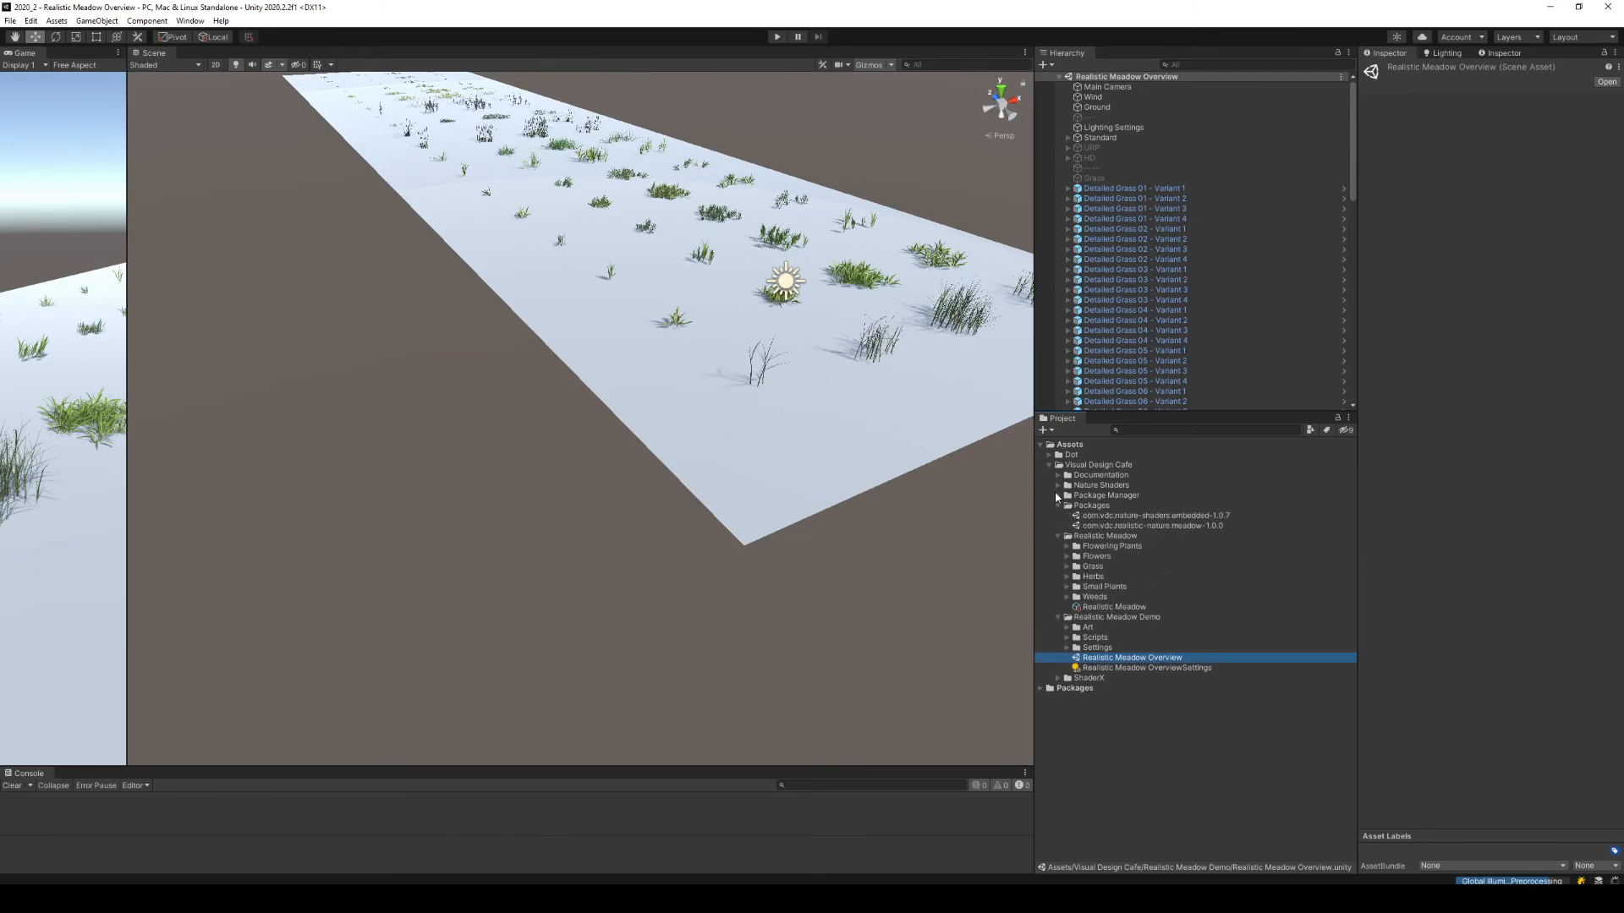
{"action": "left_click", "coordinate": [1057, 495]}
{"action": "left_click", "coordinate": [1058, 486]}
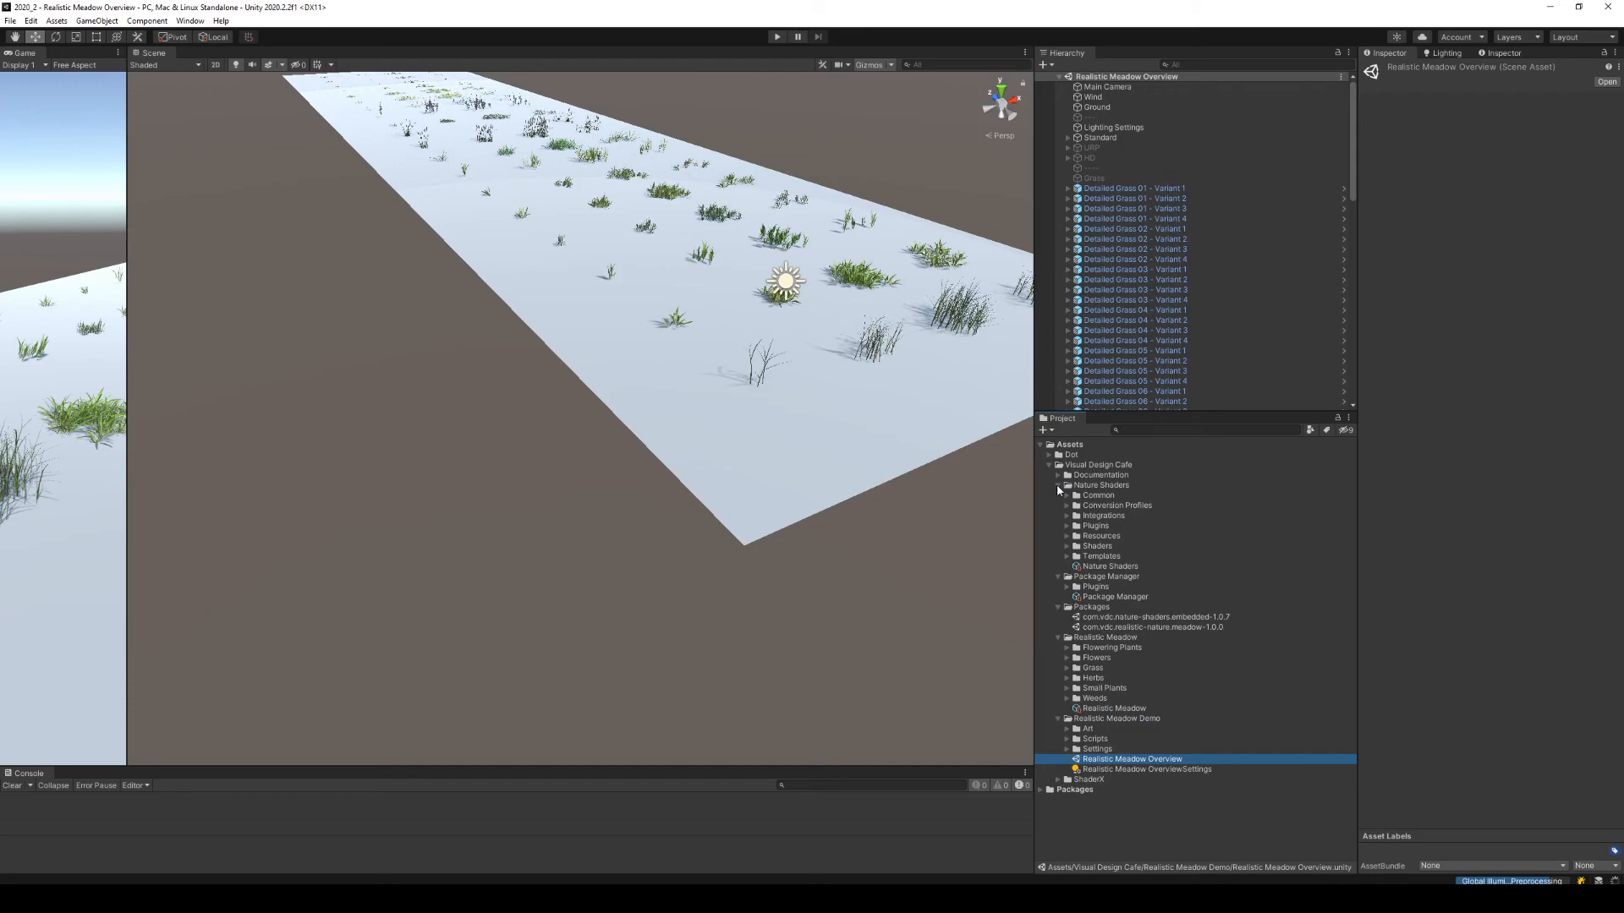
{"action": "left_click", "coordinate": [1059, 476]}
{"action": "left_click", "coordinate": [1058, 476]}
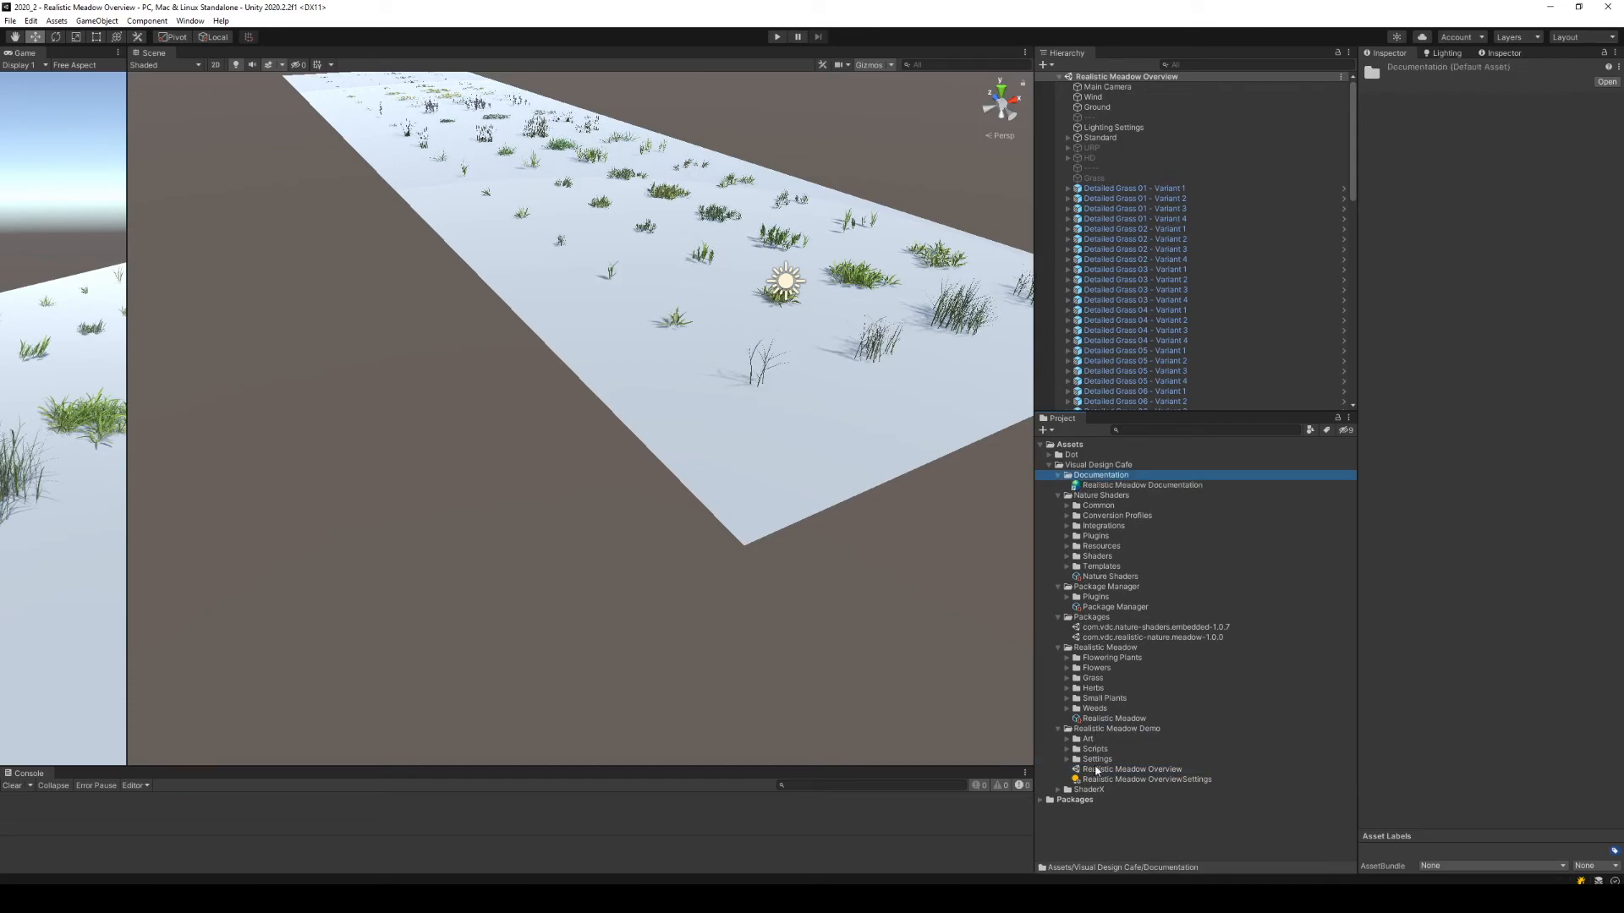
{"action": "left_click", "coordinate": [1067, 739]}
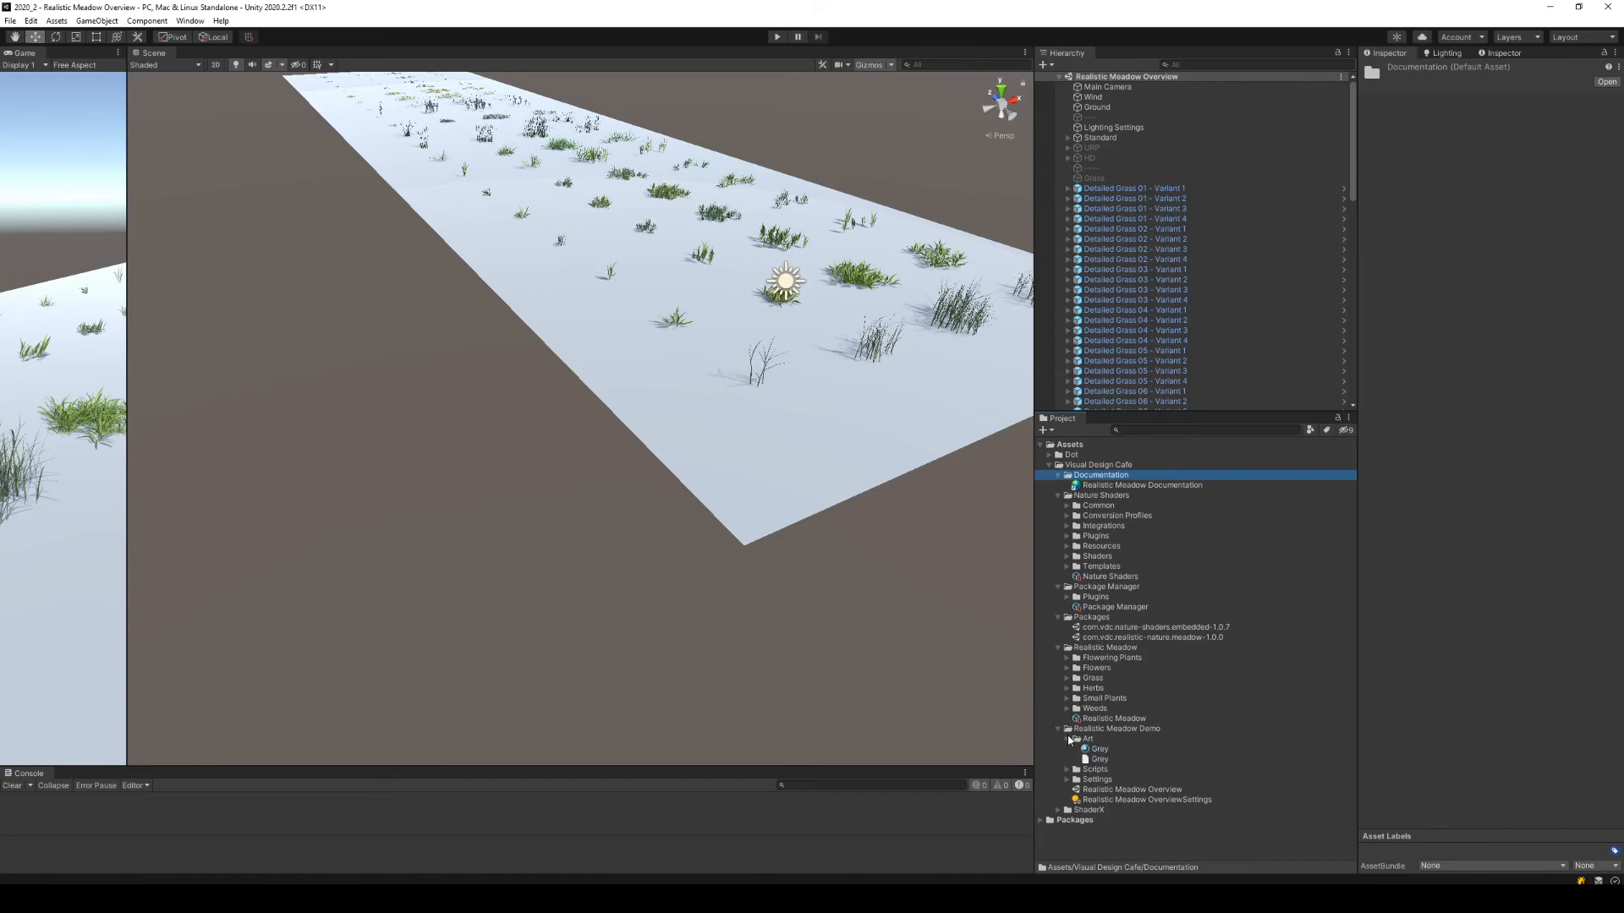
{"action": "left_click", "coordinate": [1067, 739]}
{"action": "left_click", "coordinate": [1058, 790]}
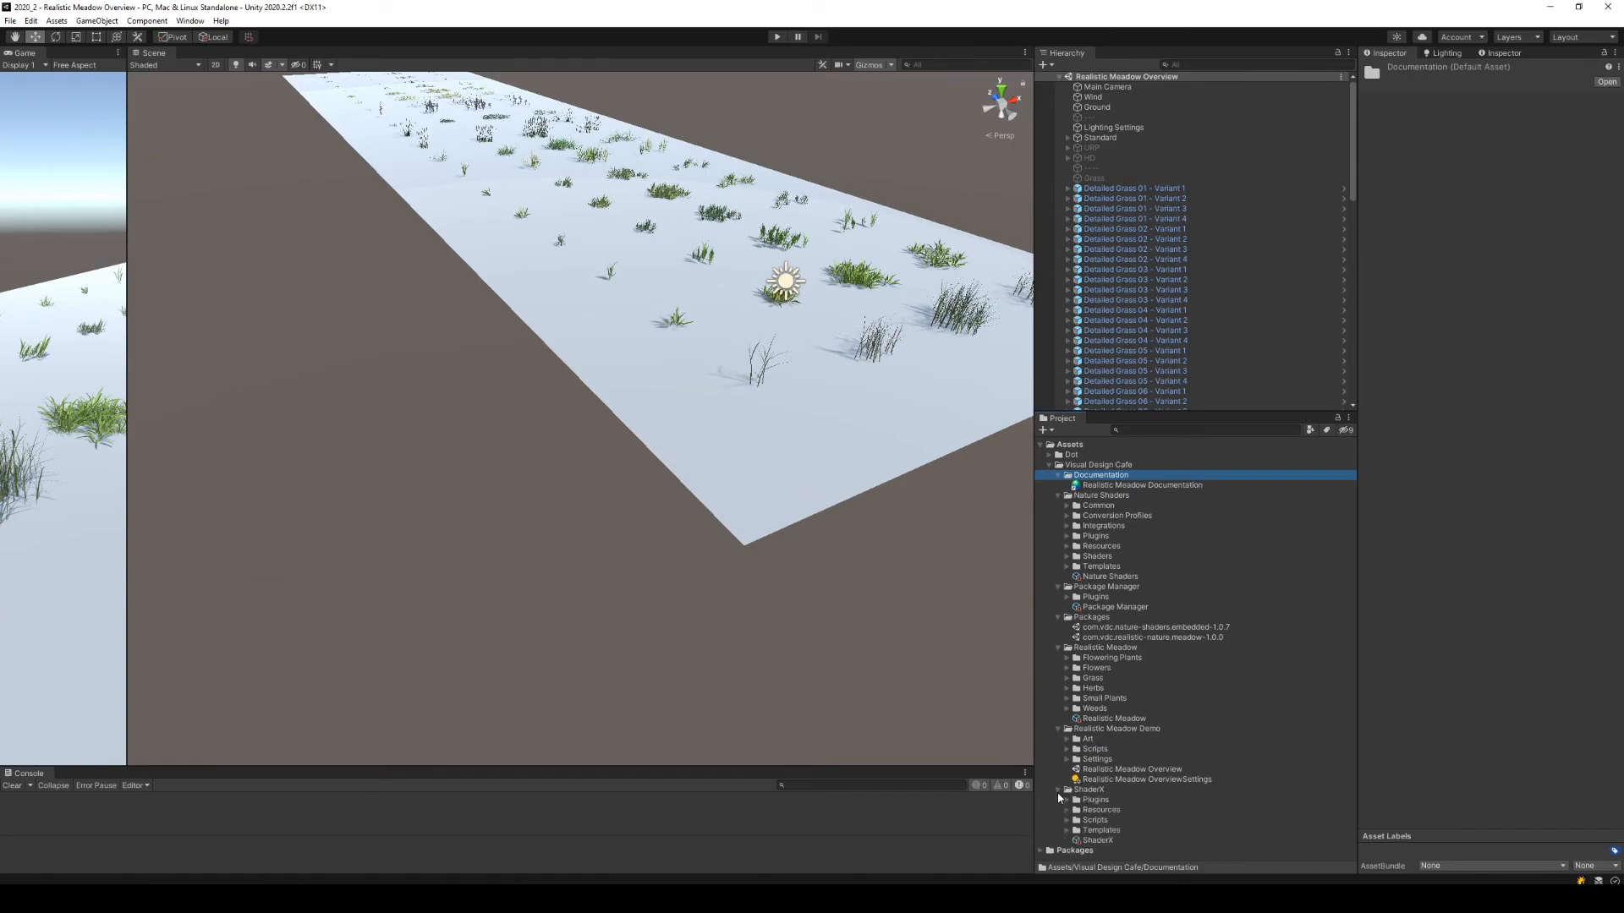
Search the project for scene assets with the filter t:scene and clear the search.
{"action": "left_click", "coordinate": [1145, 432]}
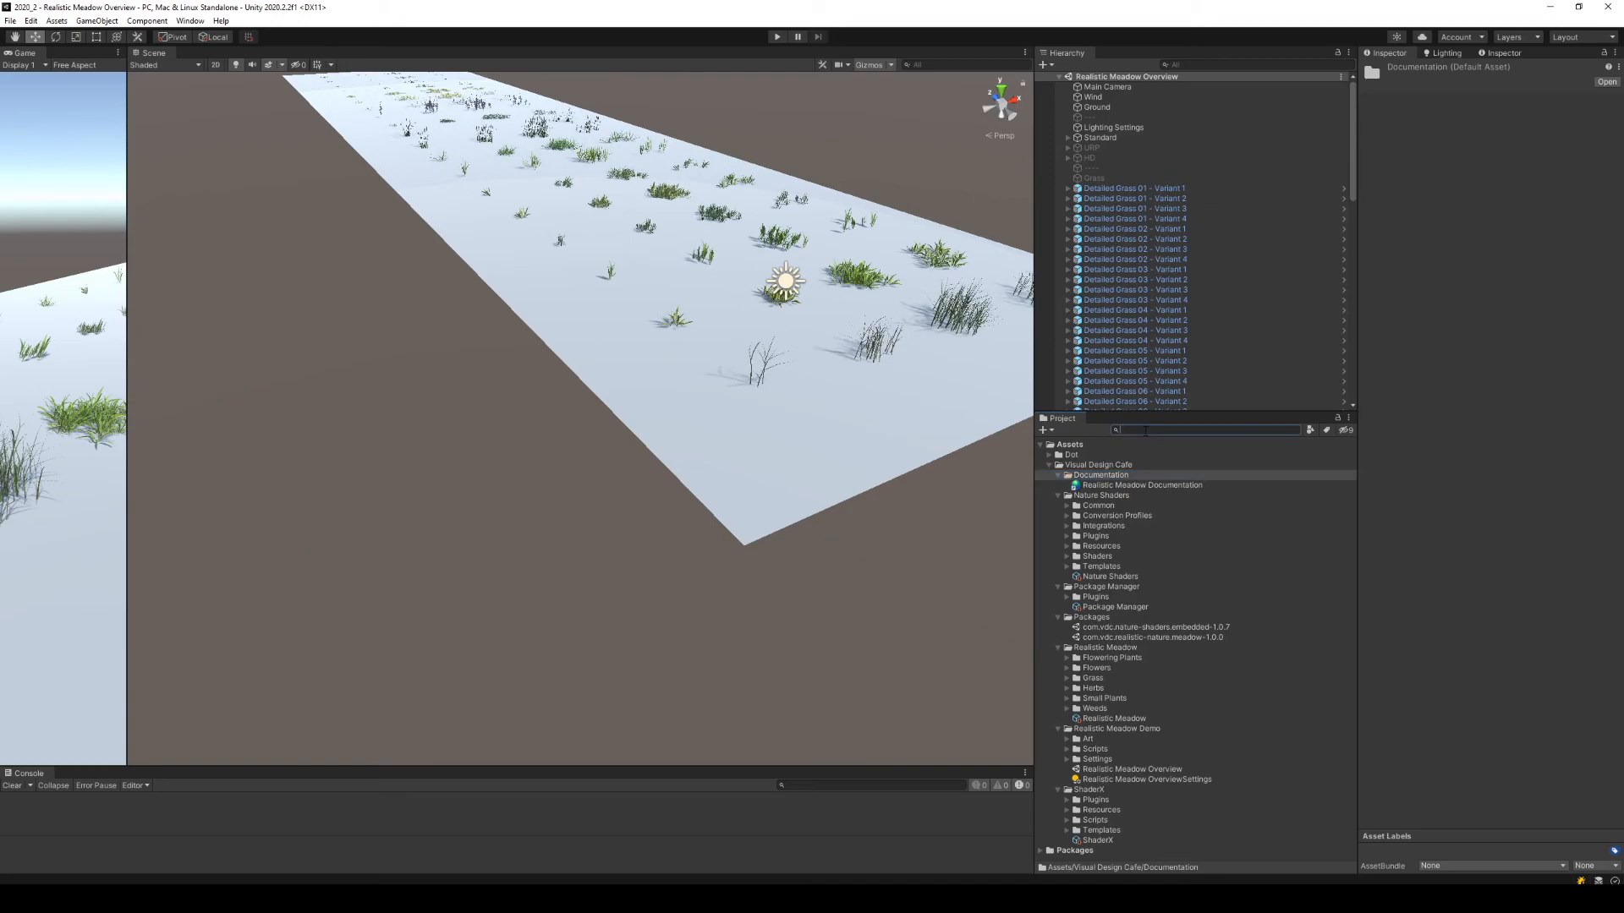
{"action": "type", "text": "t:scene"}
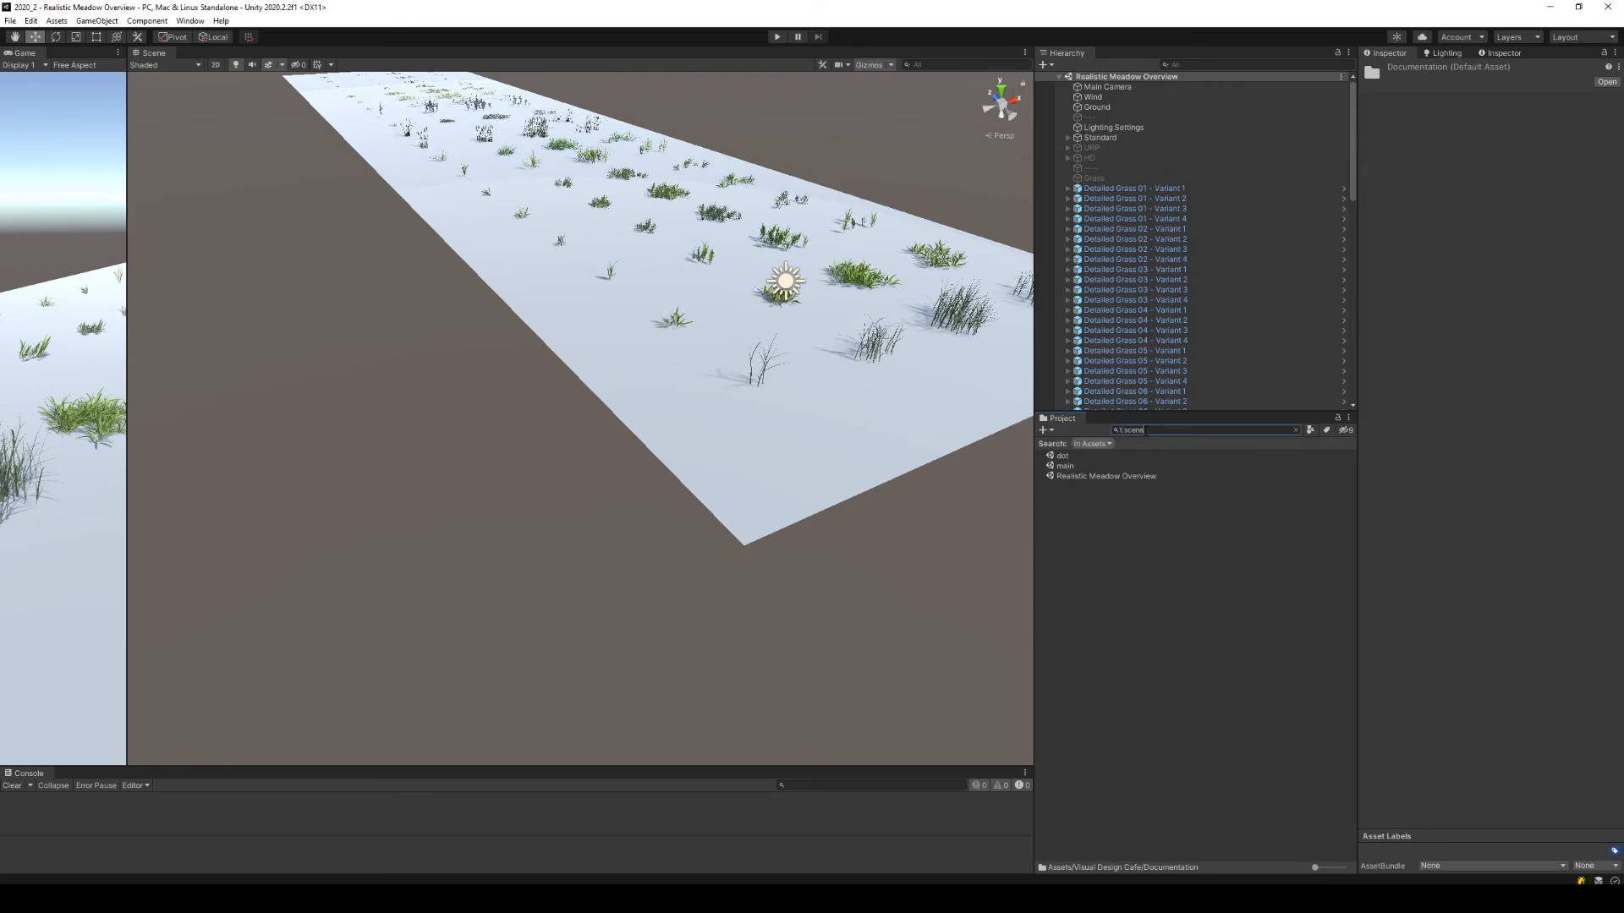
{"action": "key", "text": "Escape"}
Duplicate the Detailed Wild Grass 01 - Variant 3 clump twice to form a denser patch of grass.
{"action": "right_click_drag", "start_coordinate": [830, 409], "coordinate": [833, 336]}
{"action": "key", "text": "w"}
{"action": "right_click_drag", "start_coordinate": [827, 341], "coordinate": [744, 418]}
{"action": "left_click", "coordinate": [692, 442]}
{"action": "scroll", "coordinate": [692, 442], "scroll_direction": "down", "scroll_amount": 6}
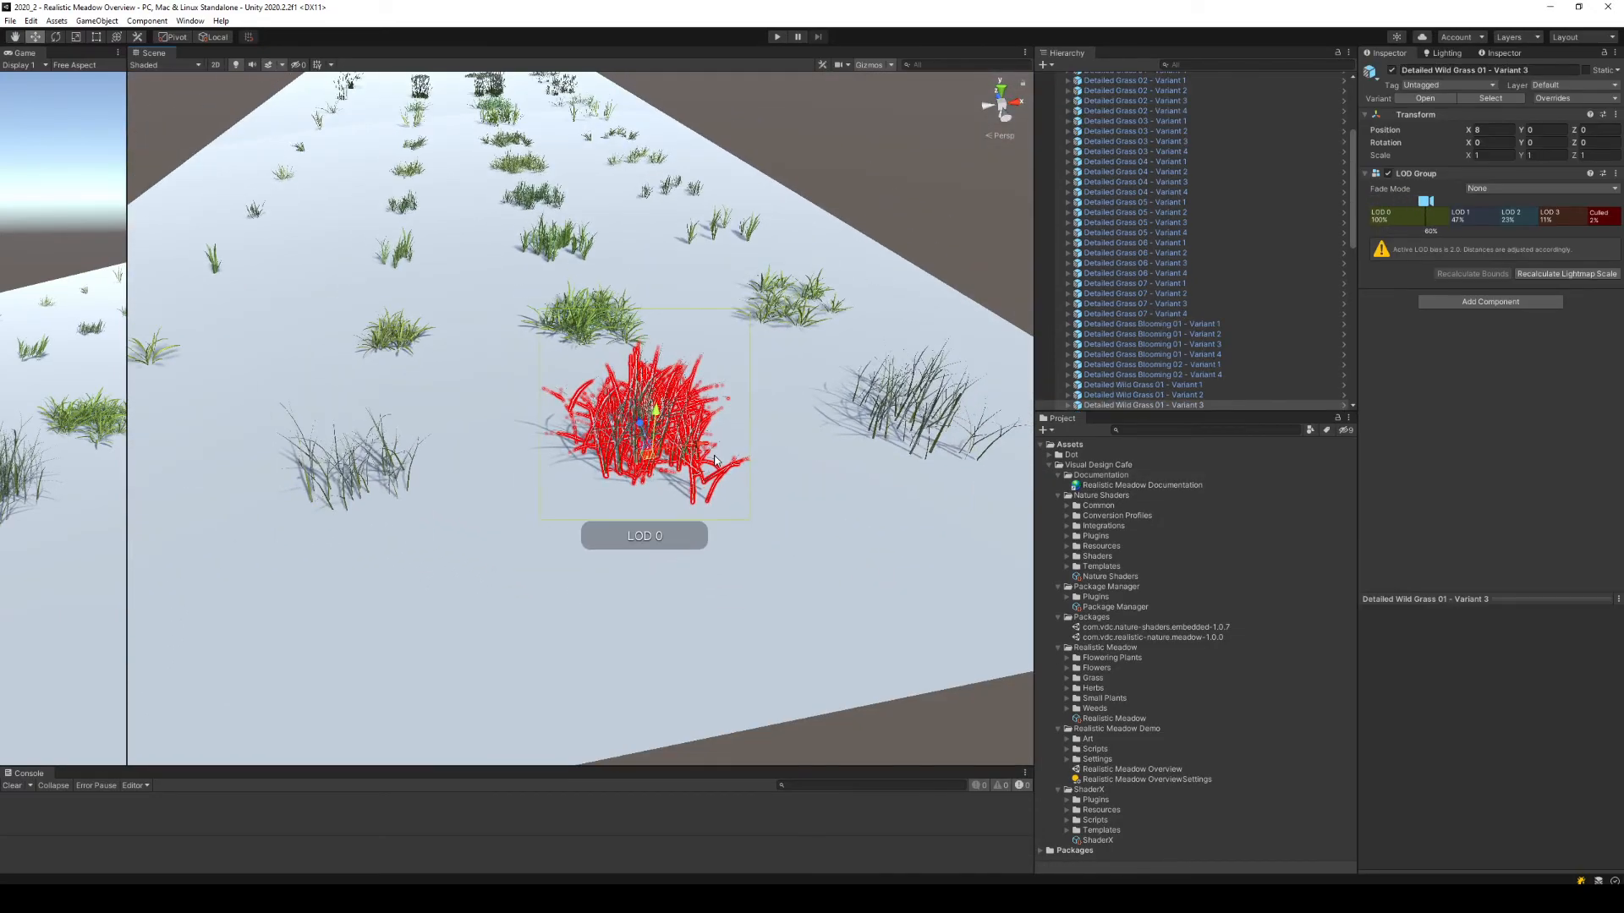
{"action": "left_click_drag", "start_coordinate": [1354, 231], "coordinate": [1350, 178]}
{"action": "left_click_drag", "start_coordinate": [682, 365], "coordinate": [630, 444], "text": "alt"}
{"action": "key", "text": "ctrl+d"}
{"action": "key", "text": "ctrl+d"}
{"action": "left_click", "coordinate": [908, 310]}
{"action": "right_click_drag", "start_coordinate": [822, 364], "coordinate": [872, 370]}
{"action": "key", "text": "w"}
{"action": "scroll", "coordinate": [1143, 253], "scroll_direction": "up", "scroll_amount": 15}
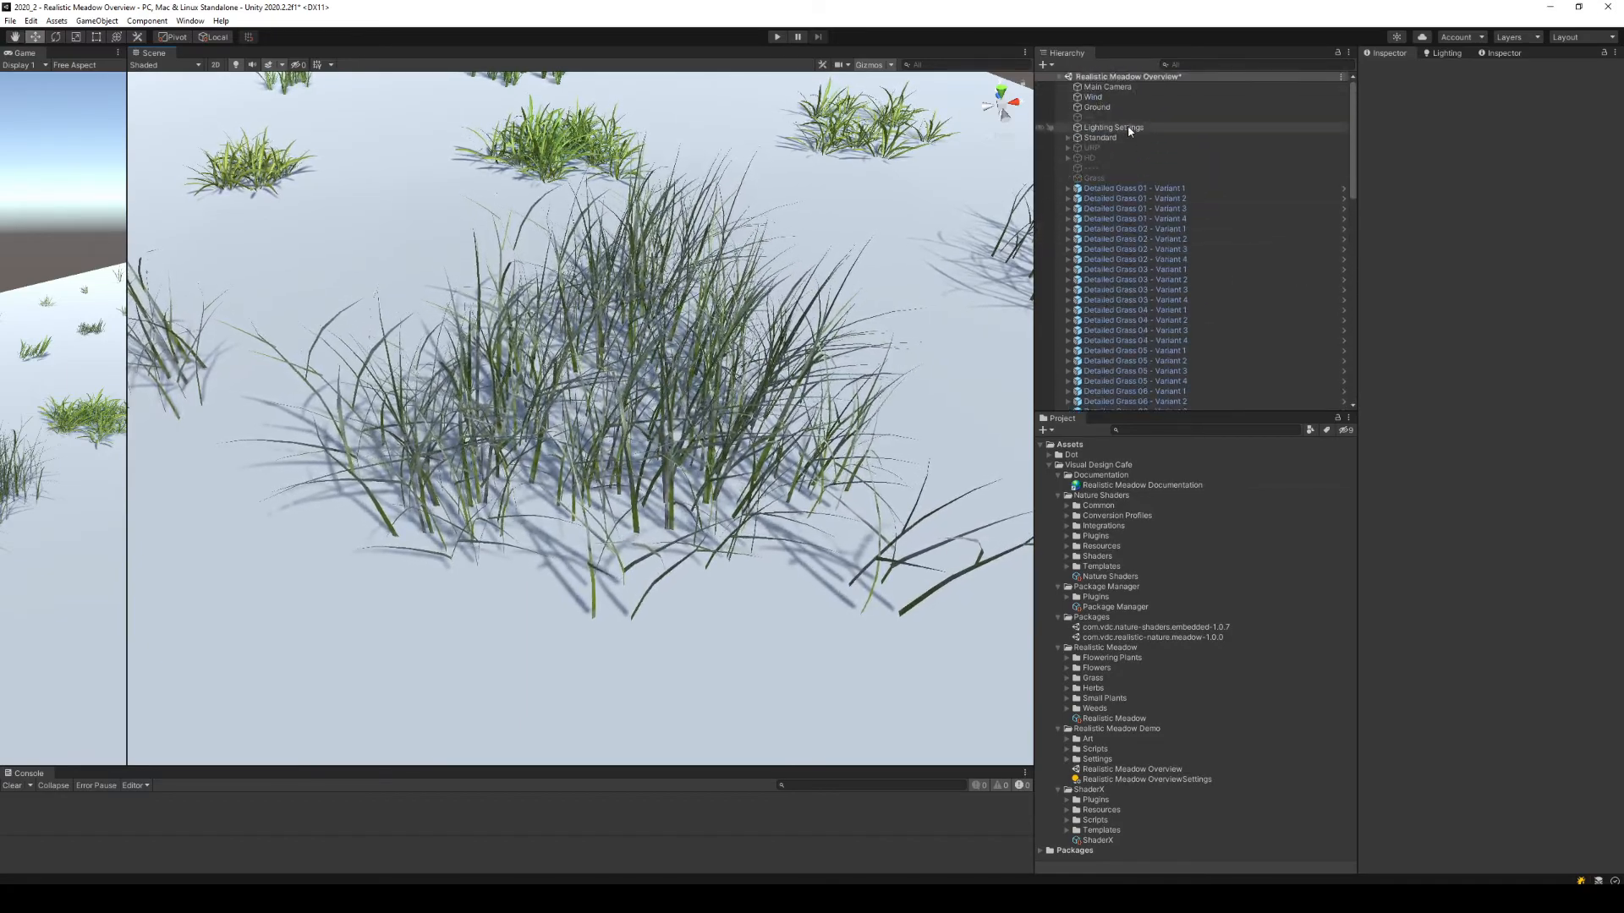
Inspect the components of the Main Camera and of the Post-process Volume under the Standard object.
{"action": "left_click", "coordinate": [1129, 88]}
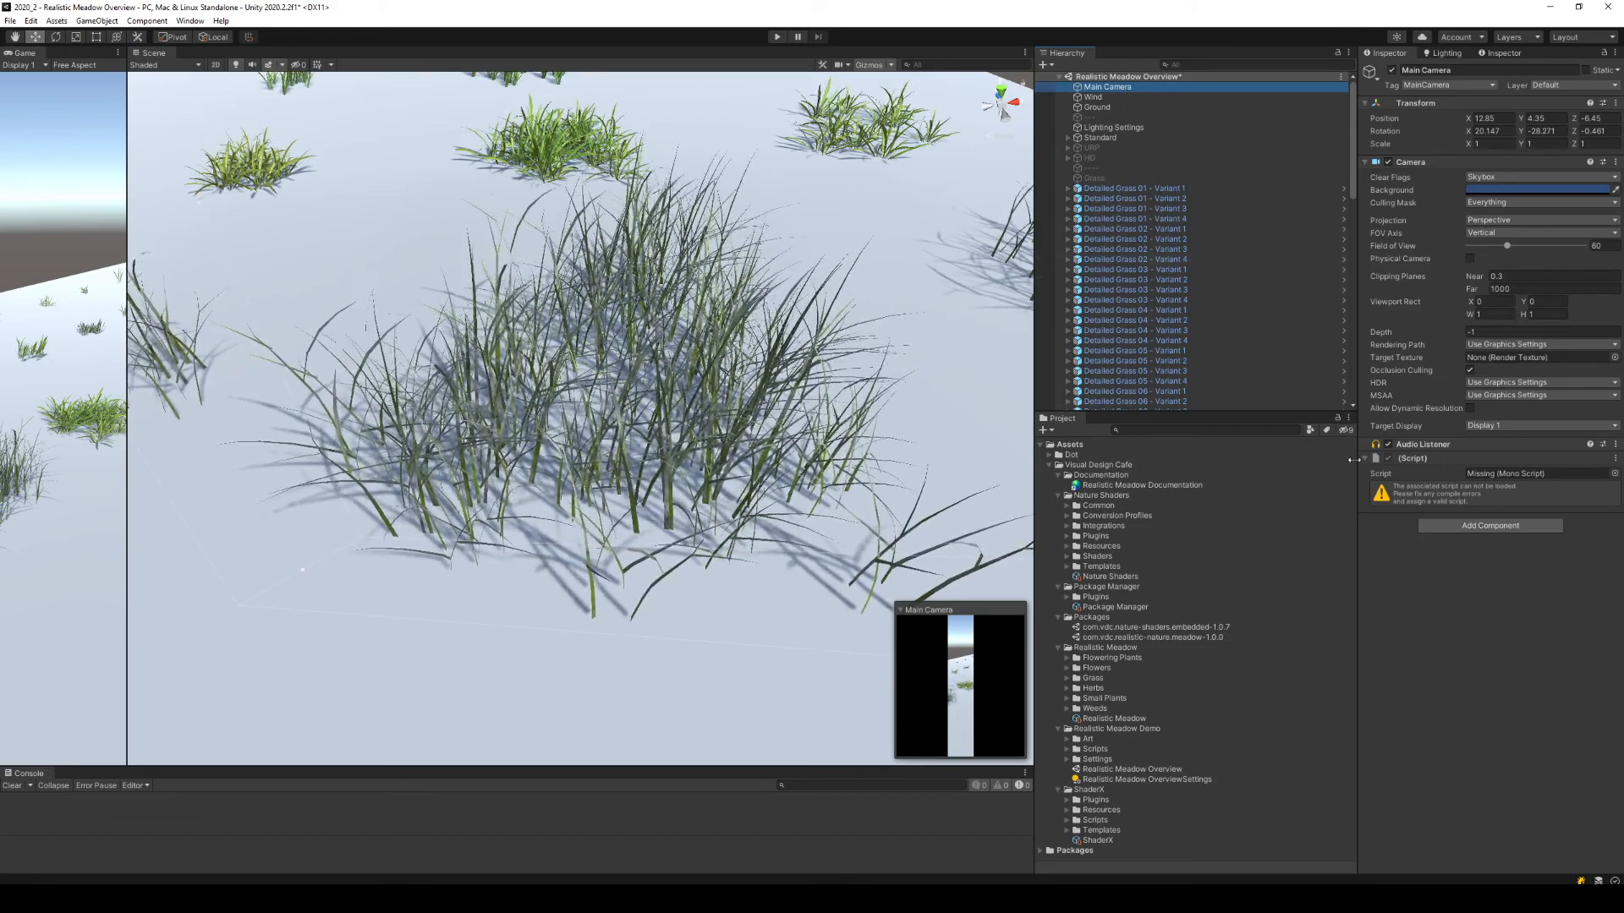
{"action": "left_click", "coordinate": [1136, 139]}
{"action": "key", "text": "Right"}
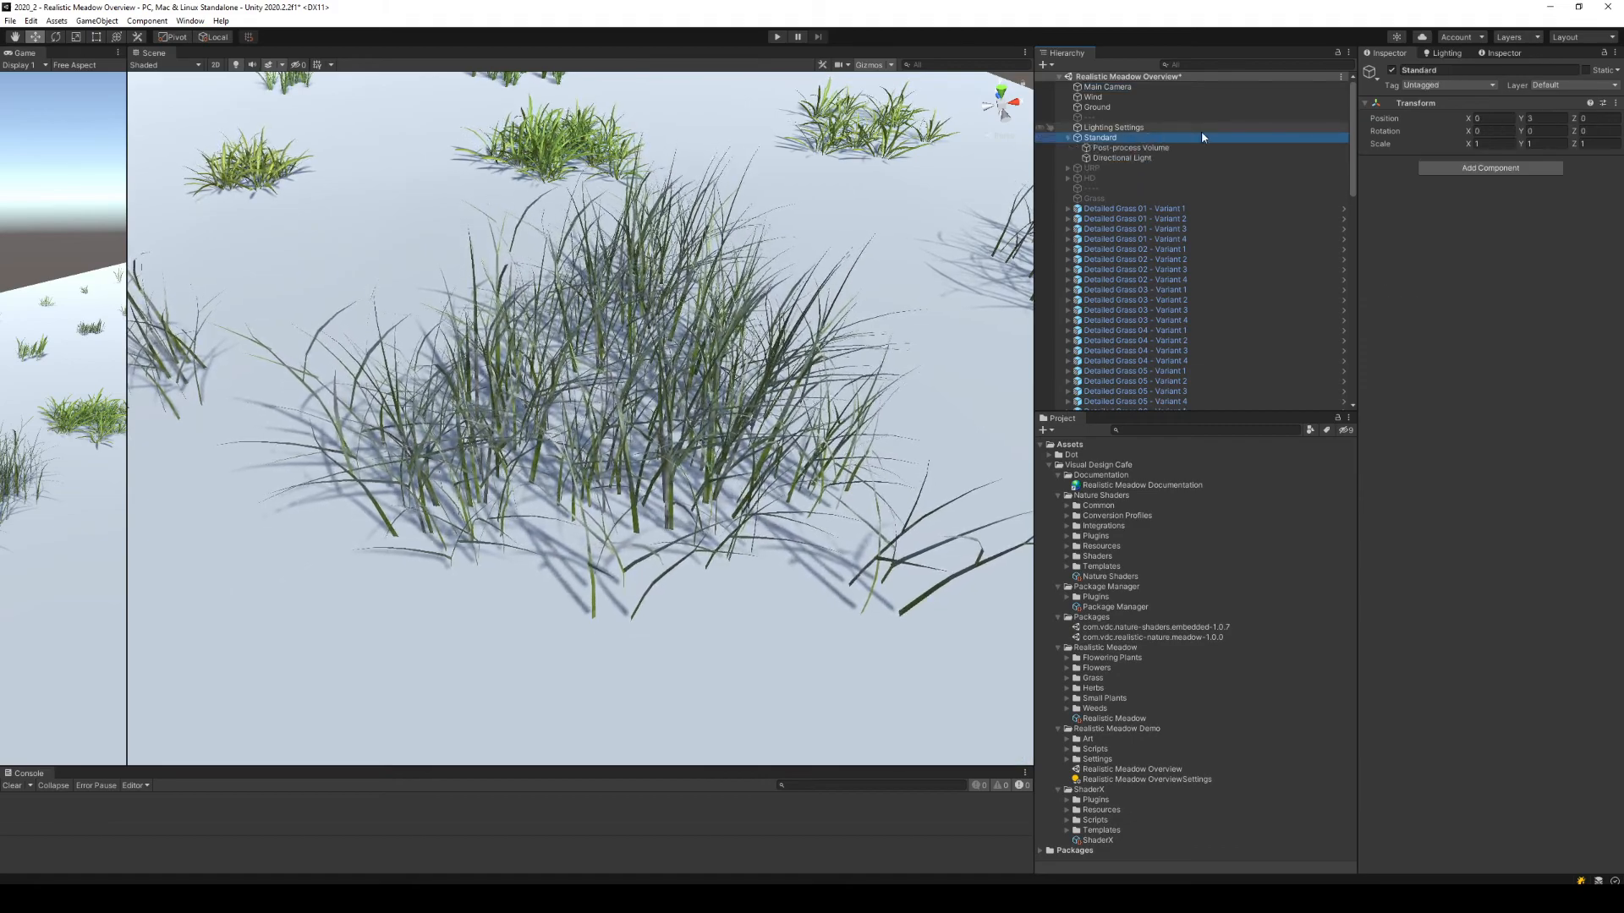
{"action": "key", "text": "Down"}
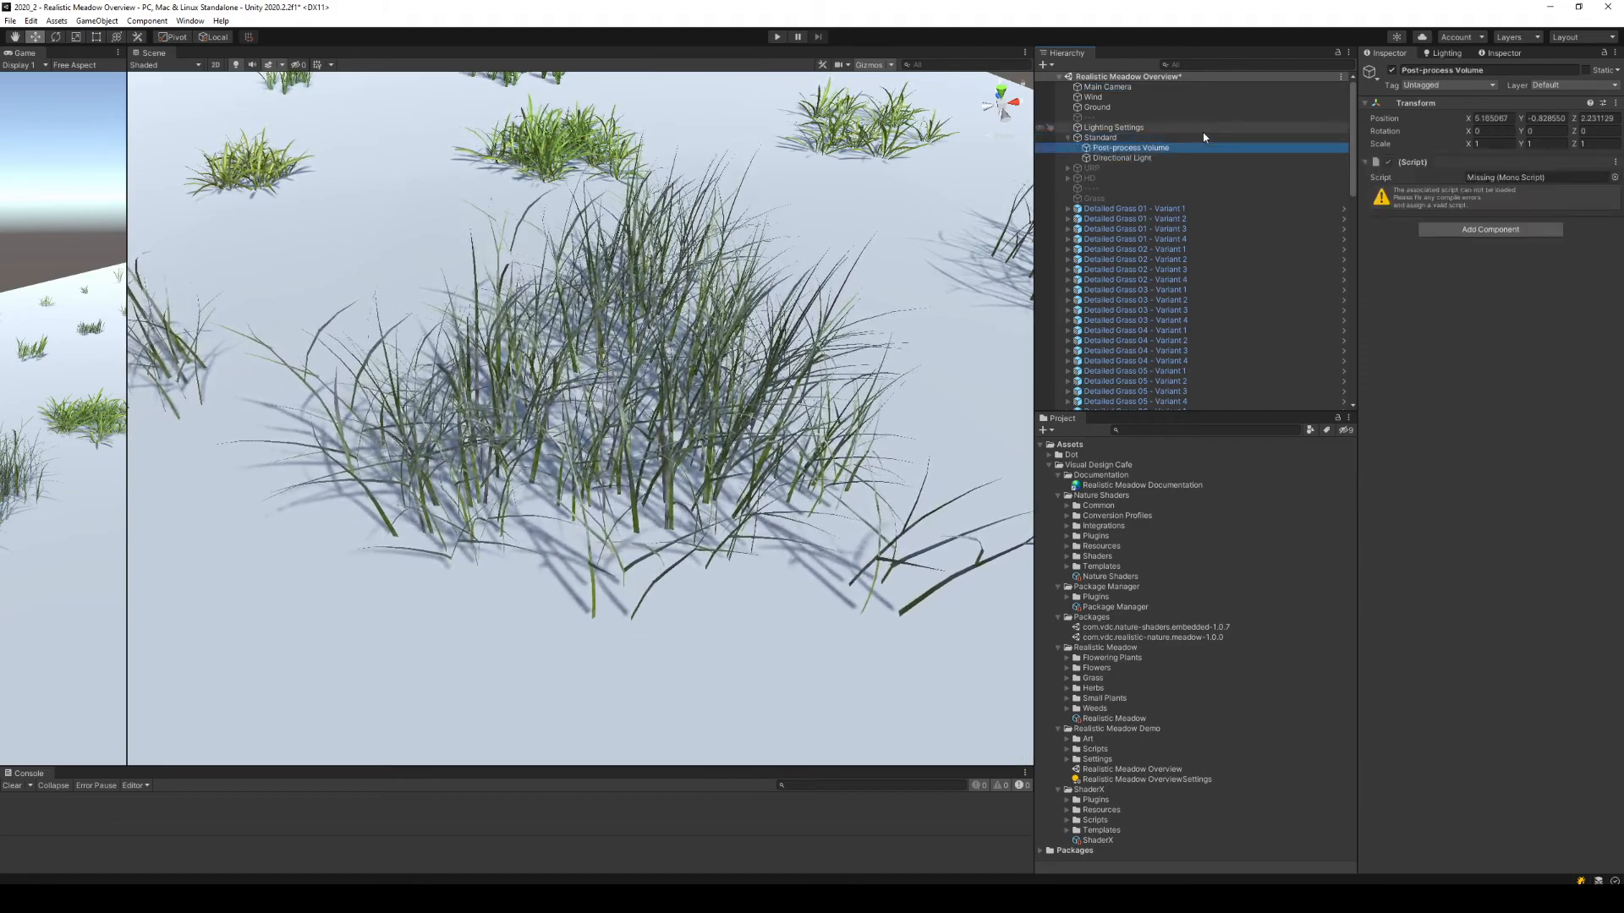
Install the Post Processing package from the Unity Registry and close the Package Manager.
{"action": "key", "text": "Down"}
{"action": "key", "text": "Up"}
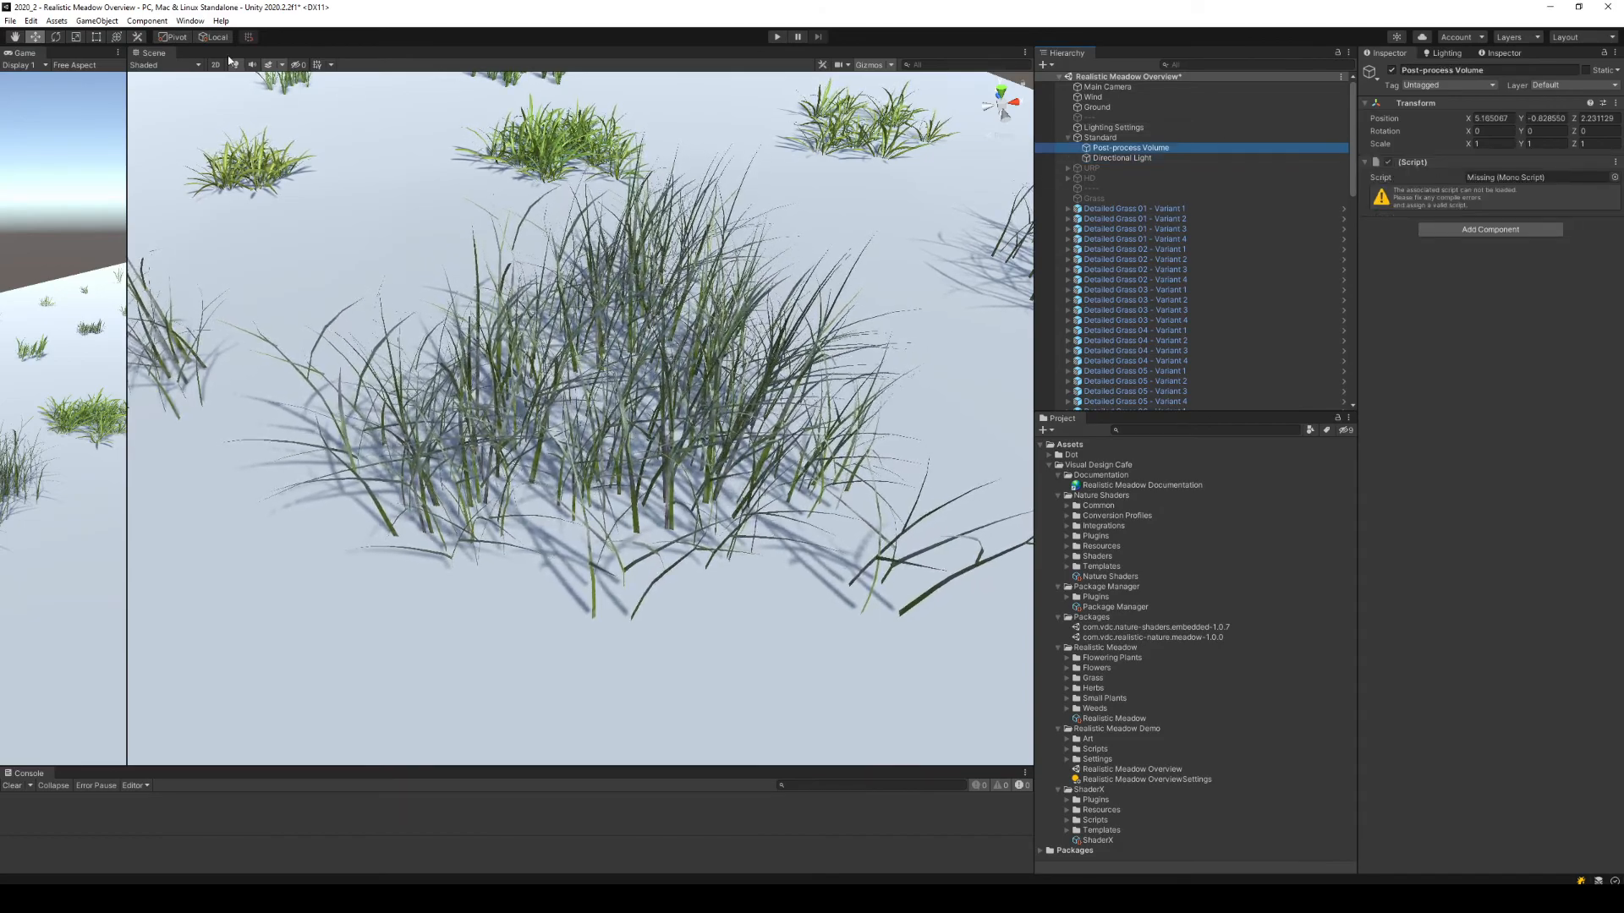
{"action": "left_click", "coordinate": [188, 22]}
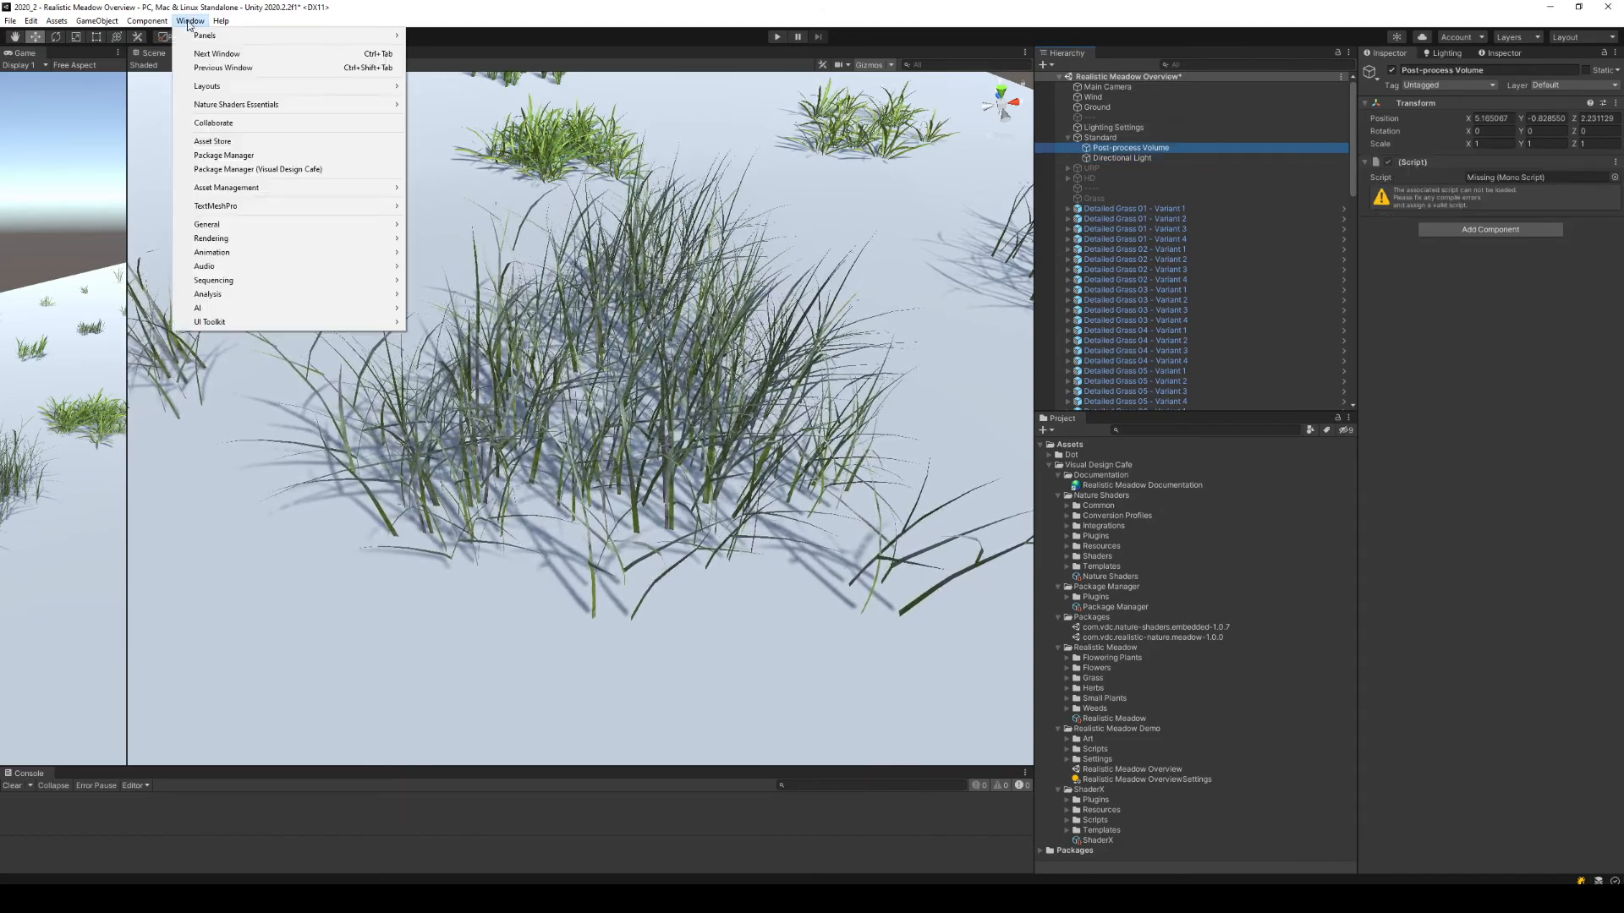
{"action": "left_click", "coordinate": [246, 156]}
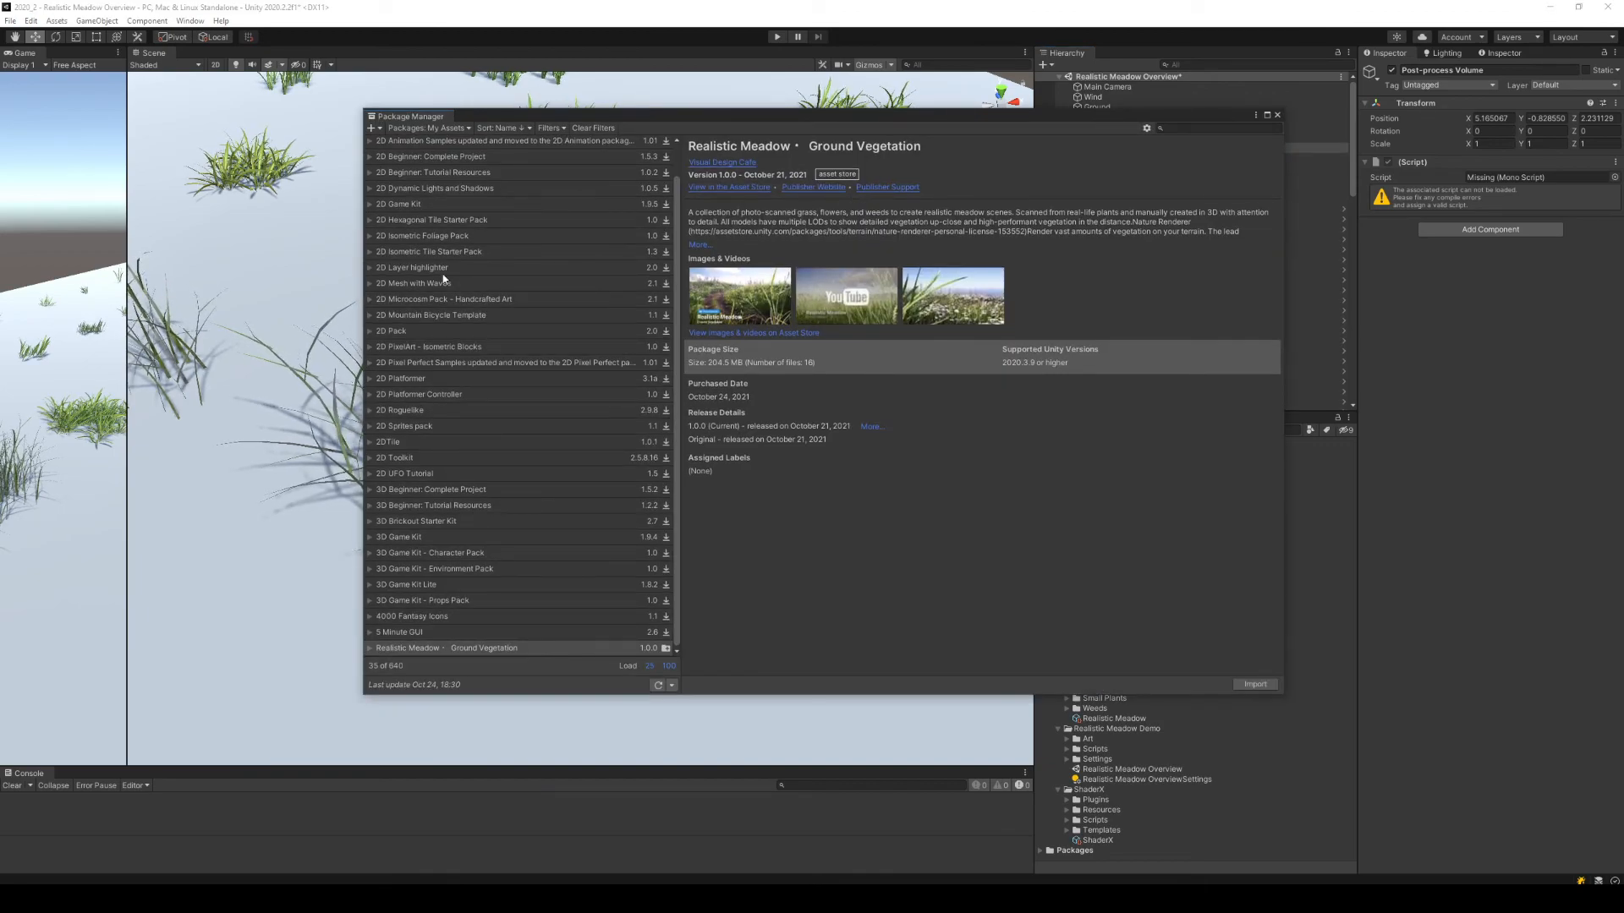
{"action": "left_click", "coordinate": [416, 129]}
{"action": "left_click", "coordinate": [428, 144]}
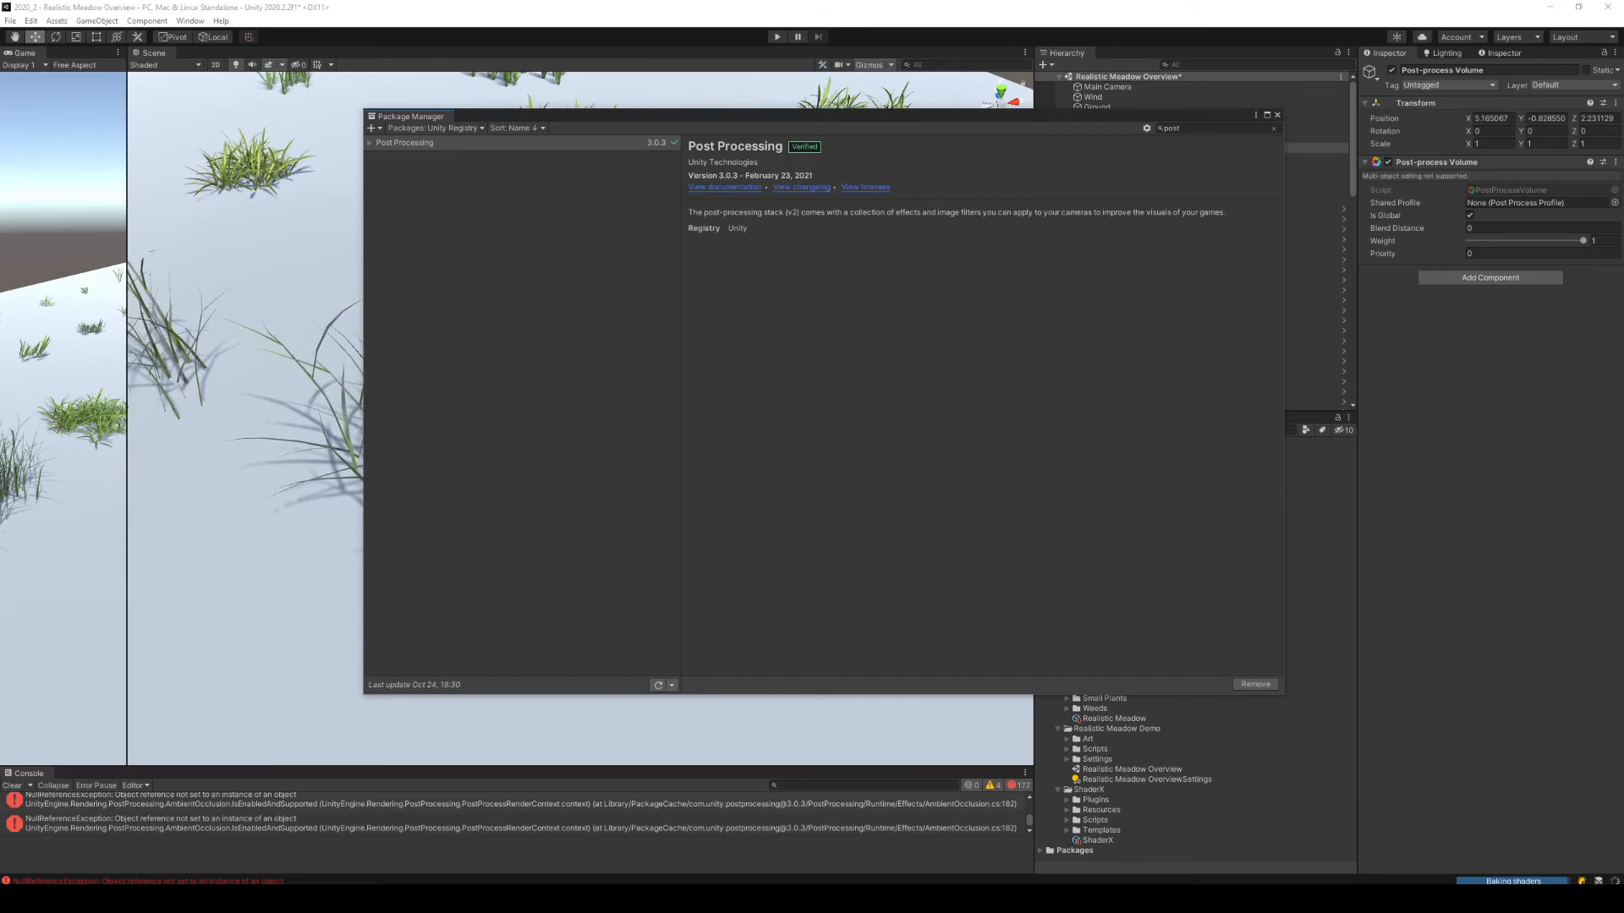
{"action": "left_click", "coordinate": [1277, 115]}
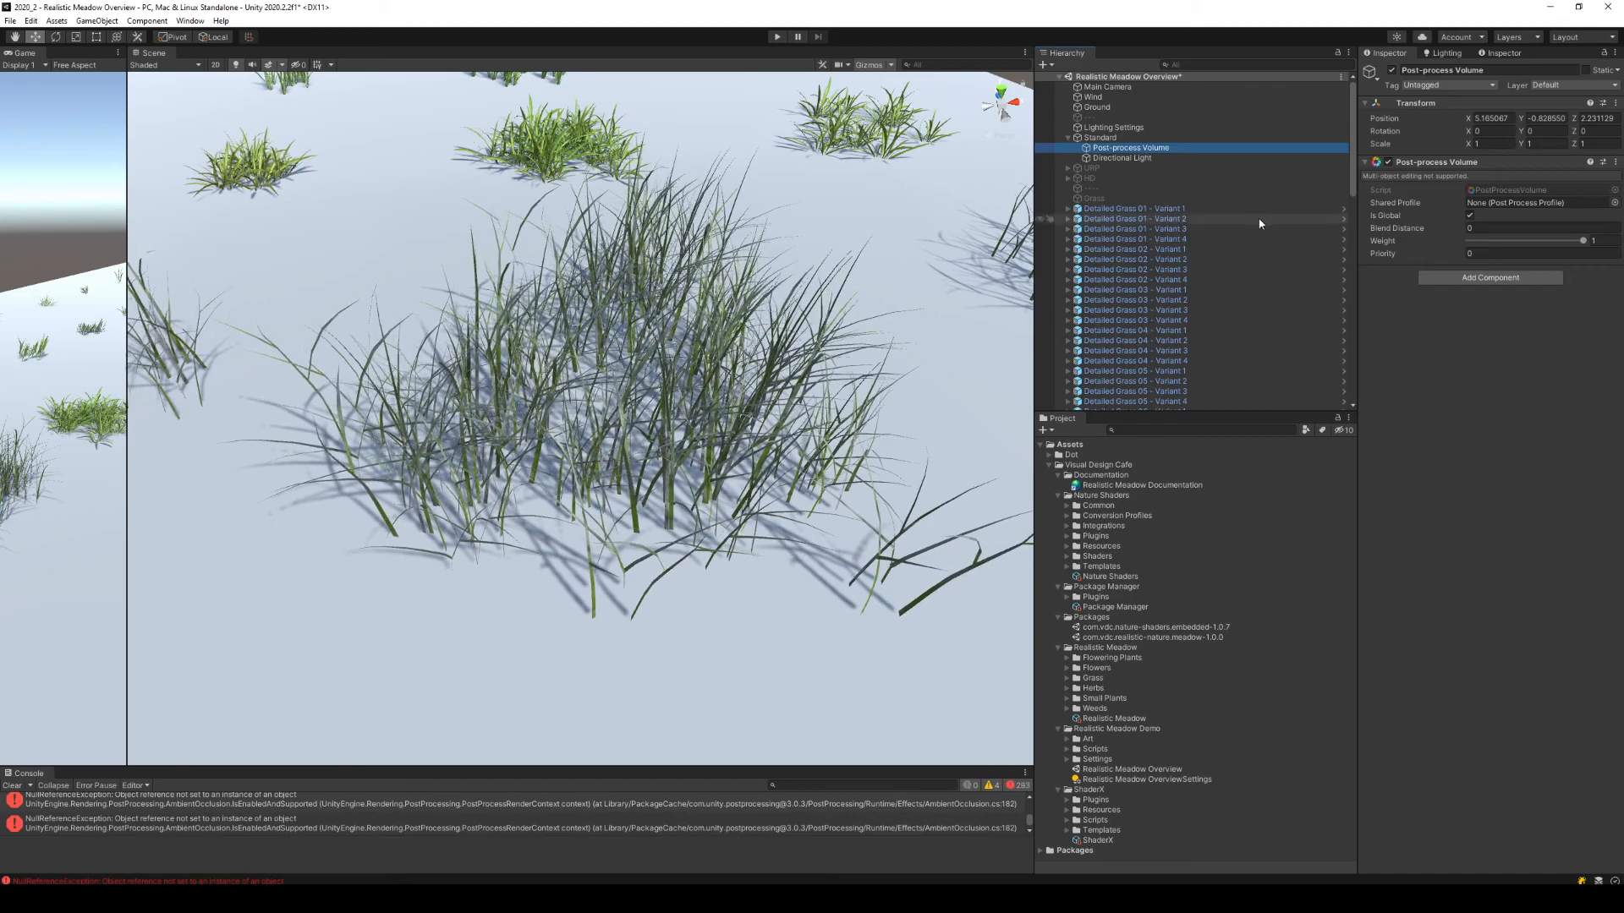
Set the volume blending layer of the Main Camera's Post-process Layer to TransparentFX only.
{"action": "left_click", "coordinate": [1106, 86]}
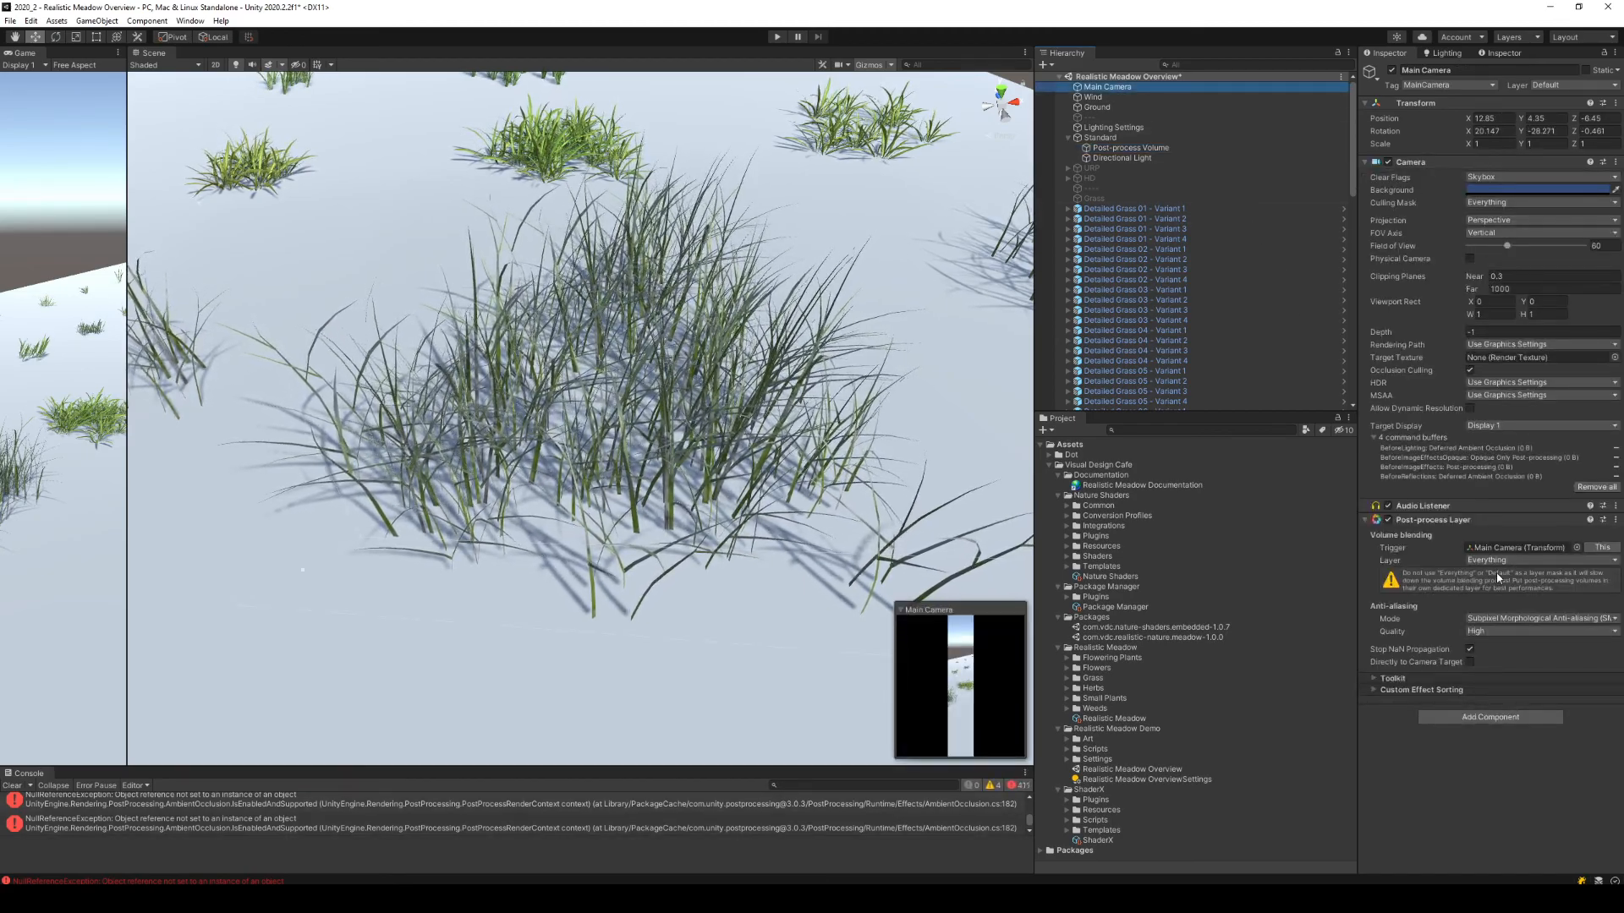
{"action": "left_click", "coordinate": [1537, 561]}
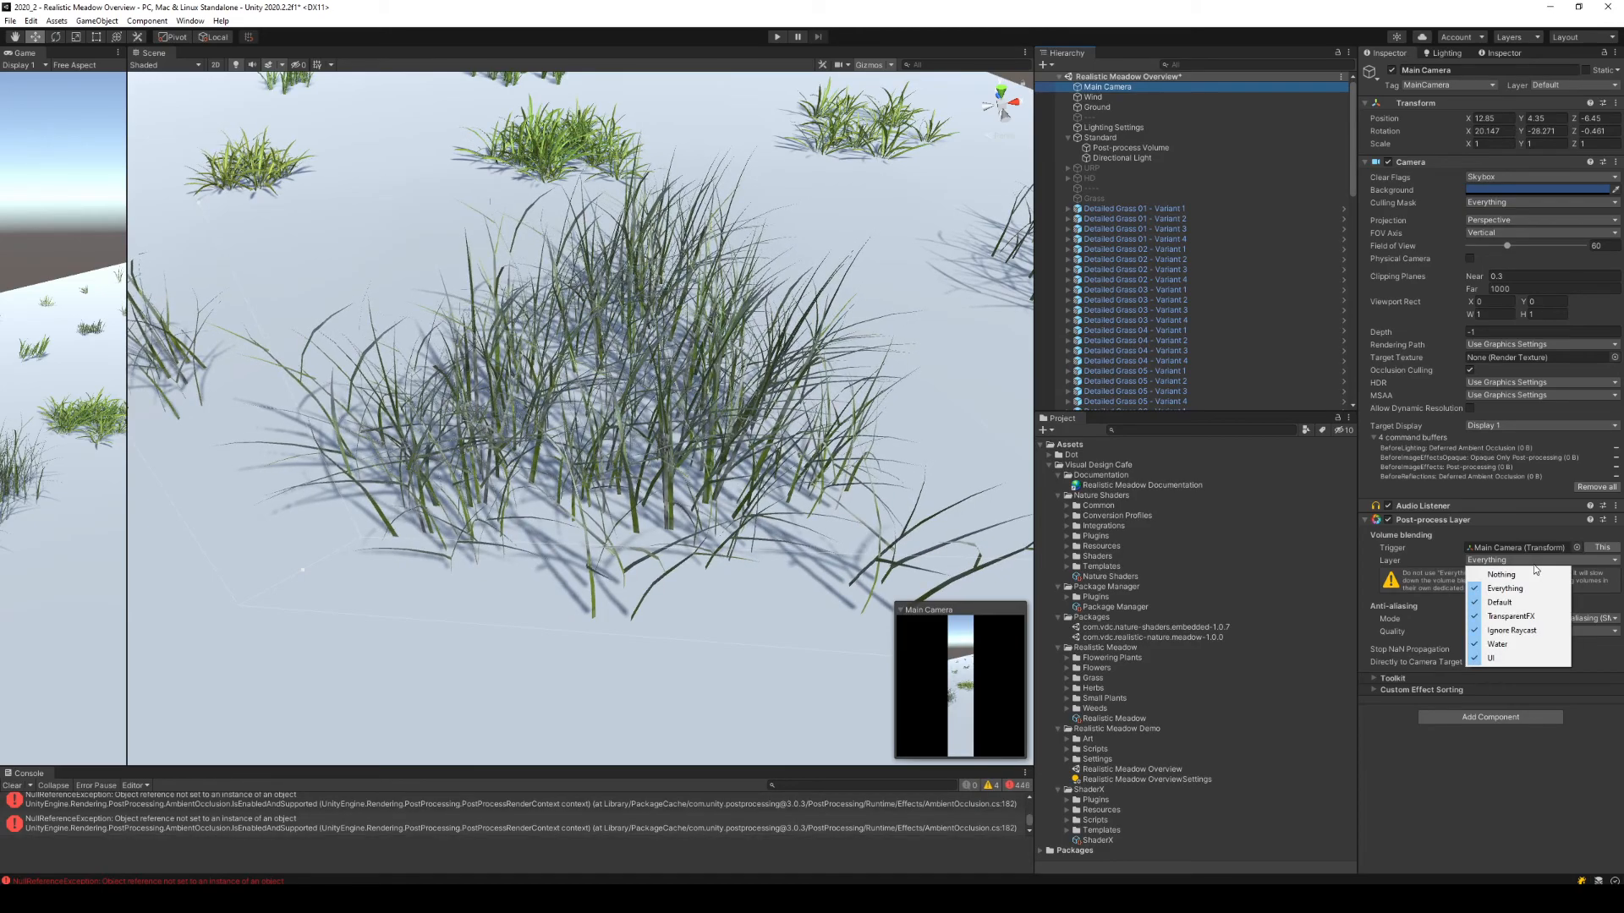
{"action": "left_click", "coordinate": [1525, 576]}
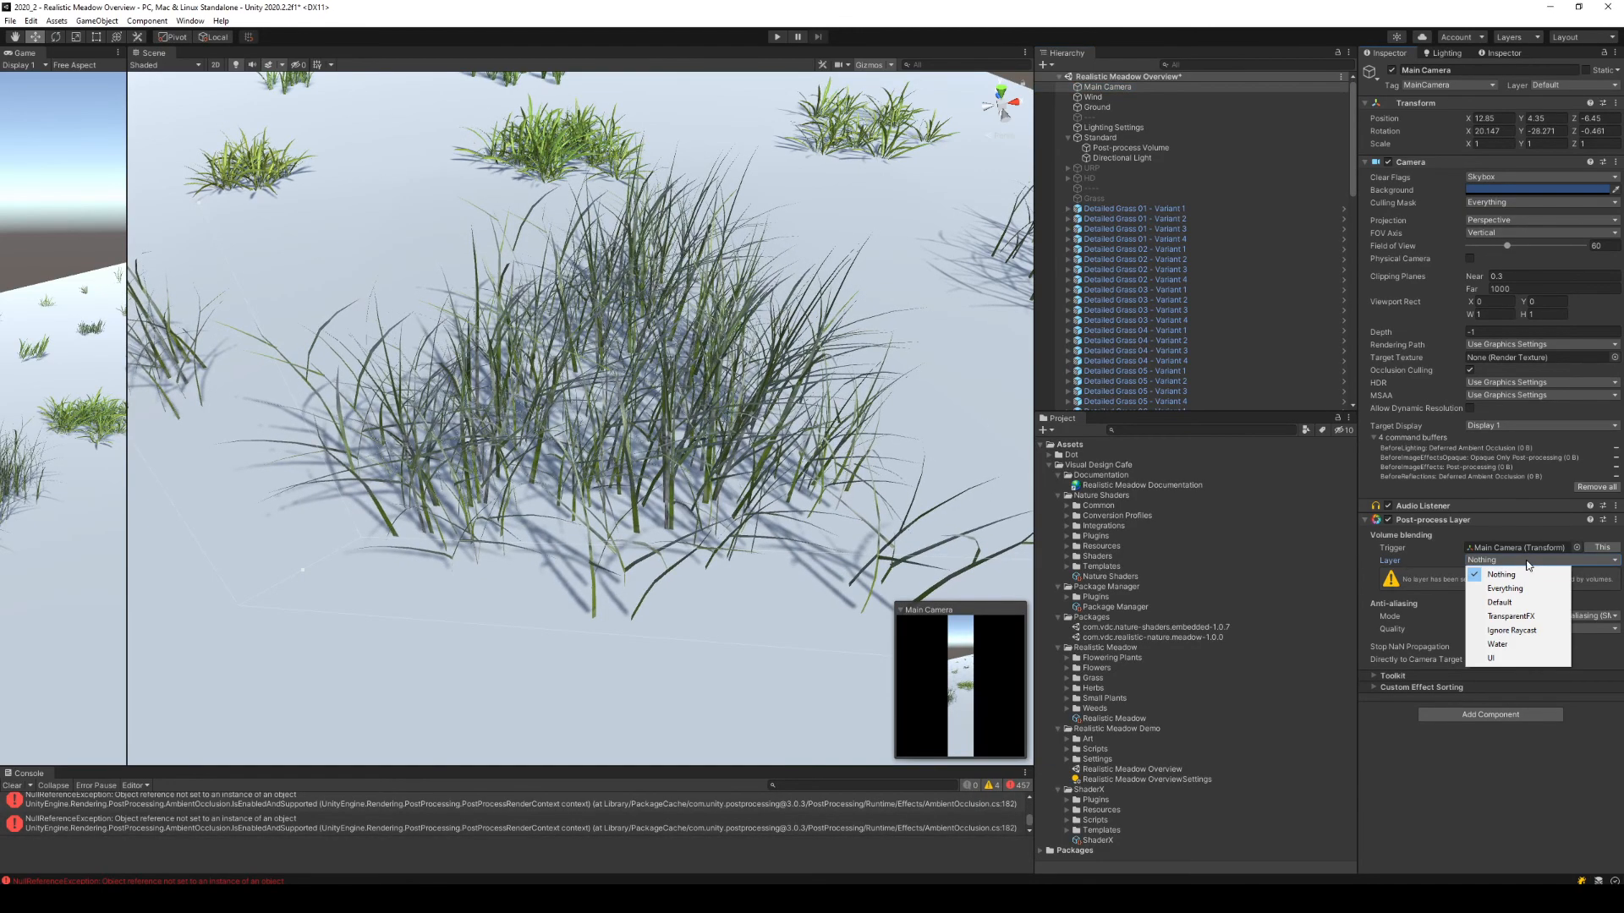
{"action": "left_click", "coordinate": [1522, 618]}
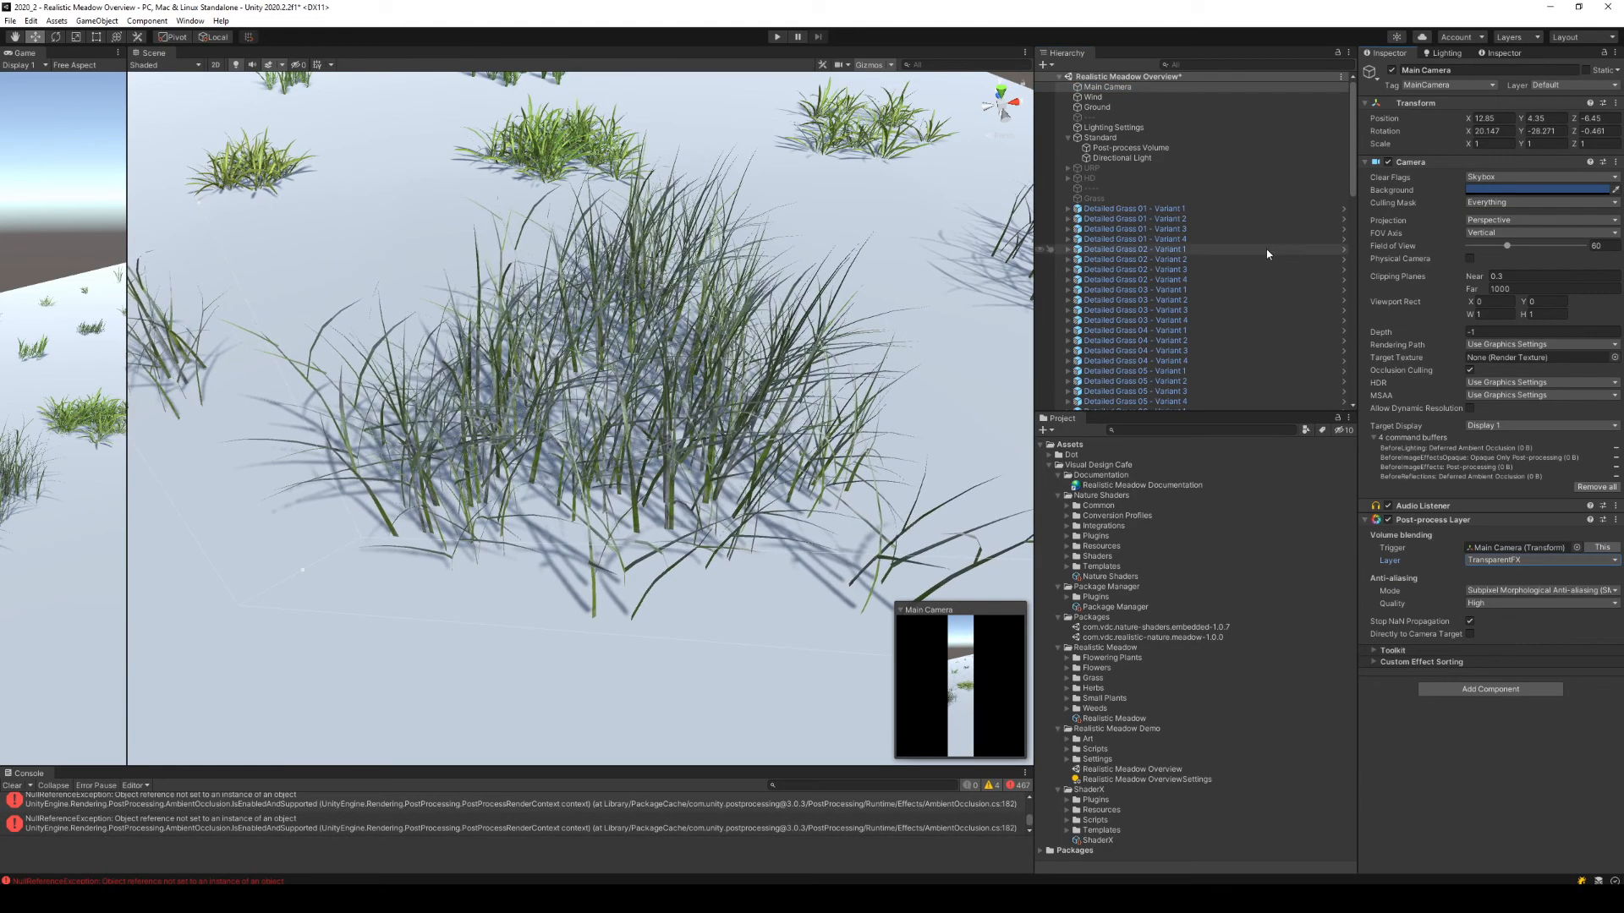
Assign the Post-process Volume object to the TransparentFX layer and create a new profile for it.
{"action": "left_click", "coordinate": [1148, 148]}
{"action": "left_click", "coordinate": [1570, 85]}
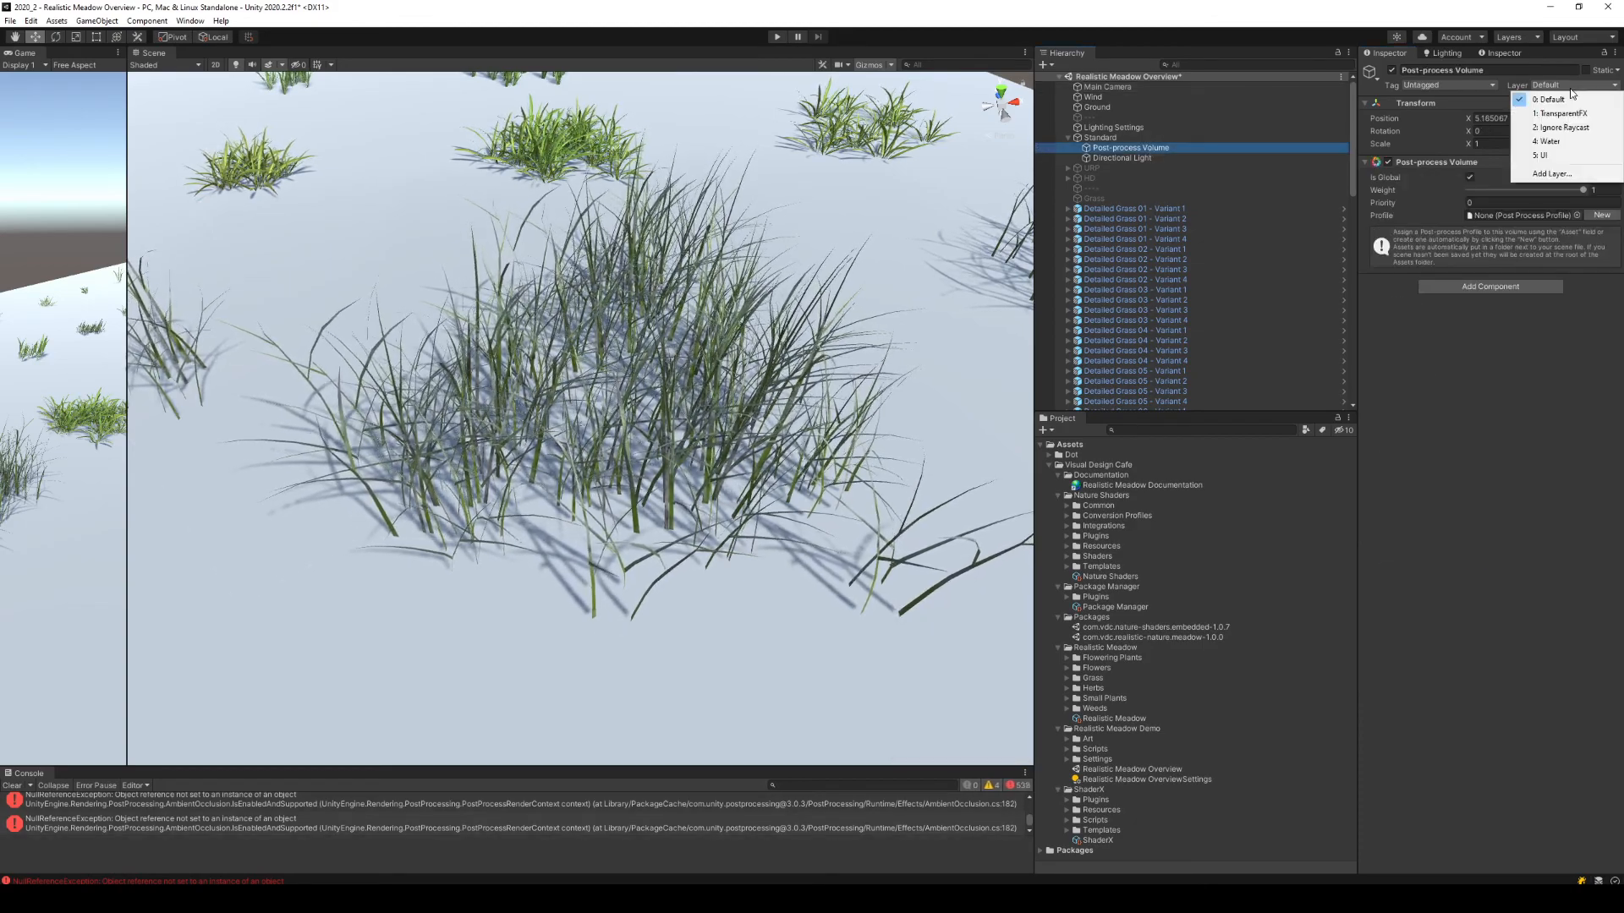
{"action": "left_click", "coordinate": [1582, 115]}
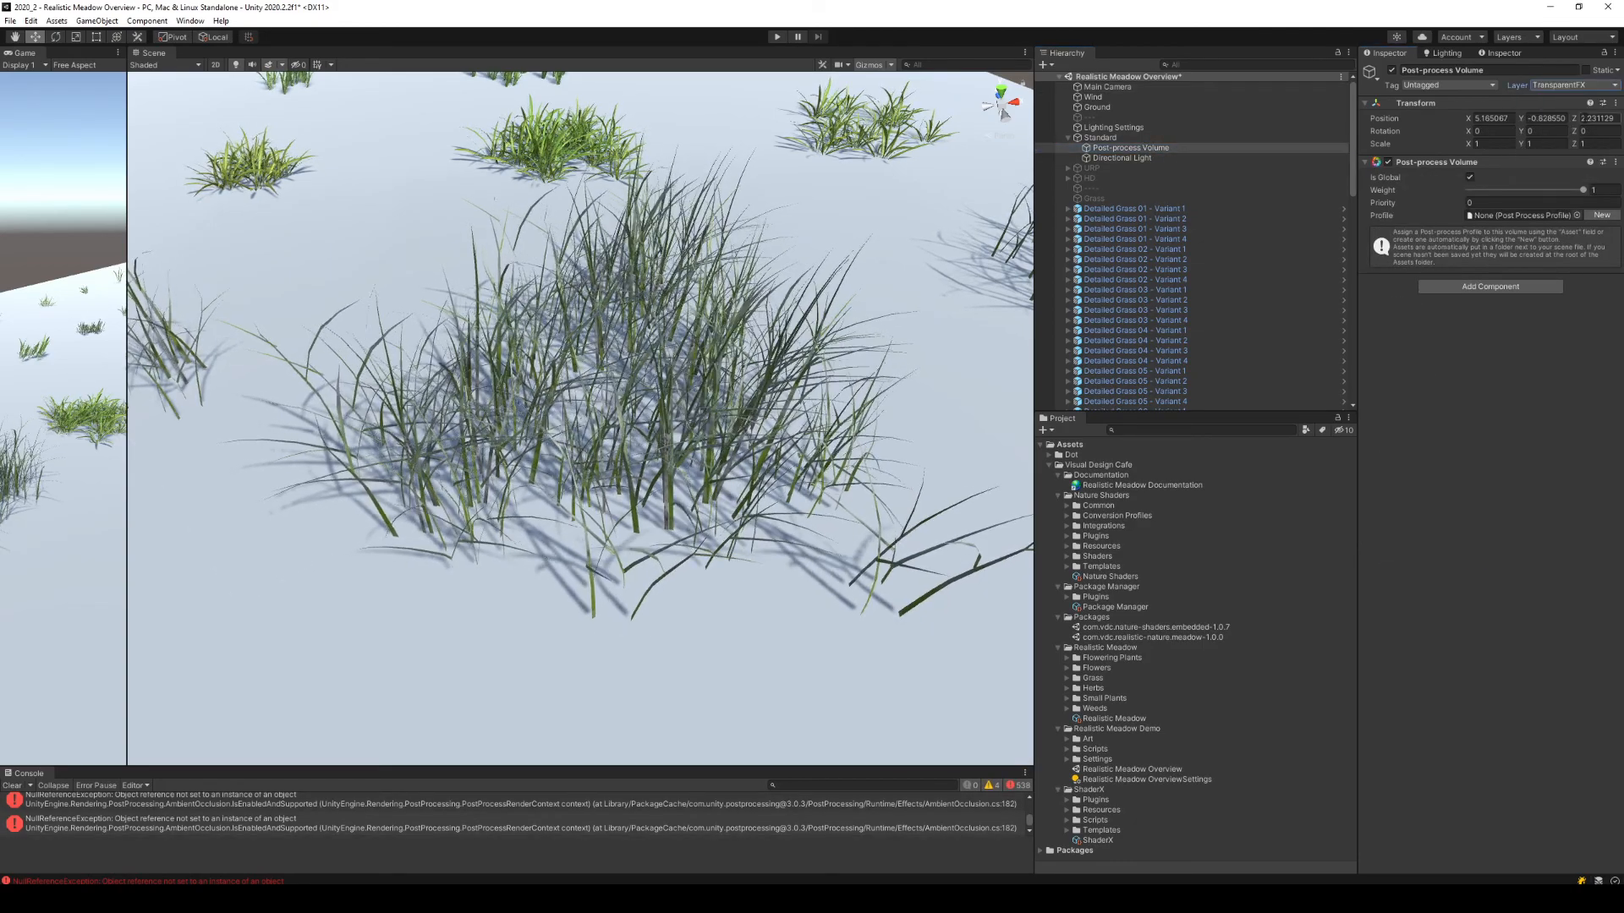
{"action": "left_click", "coordinate": [1576, 215]}
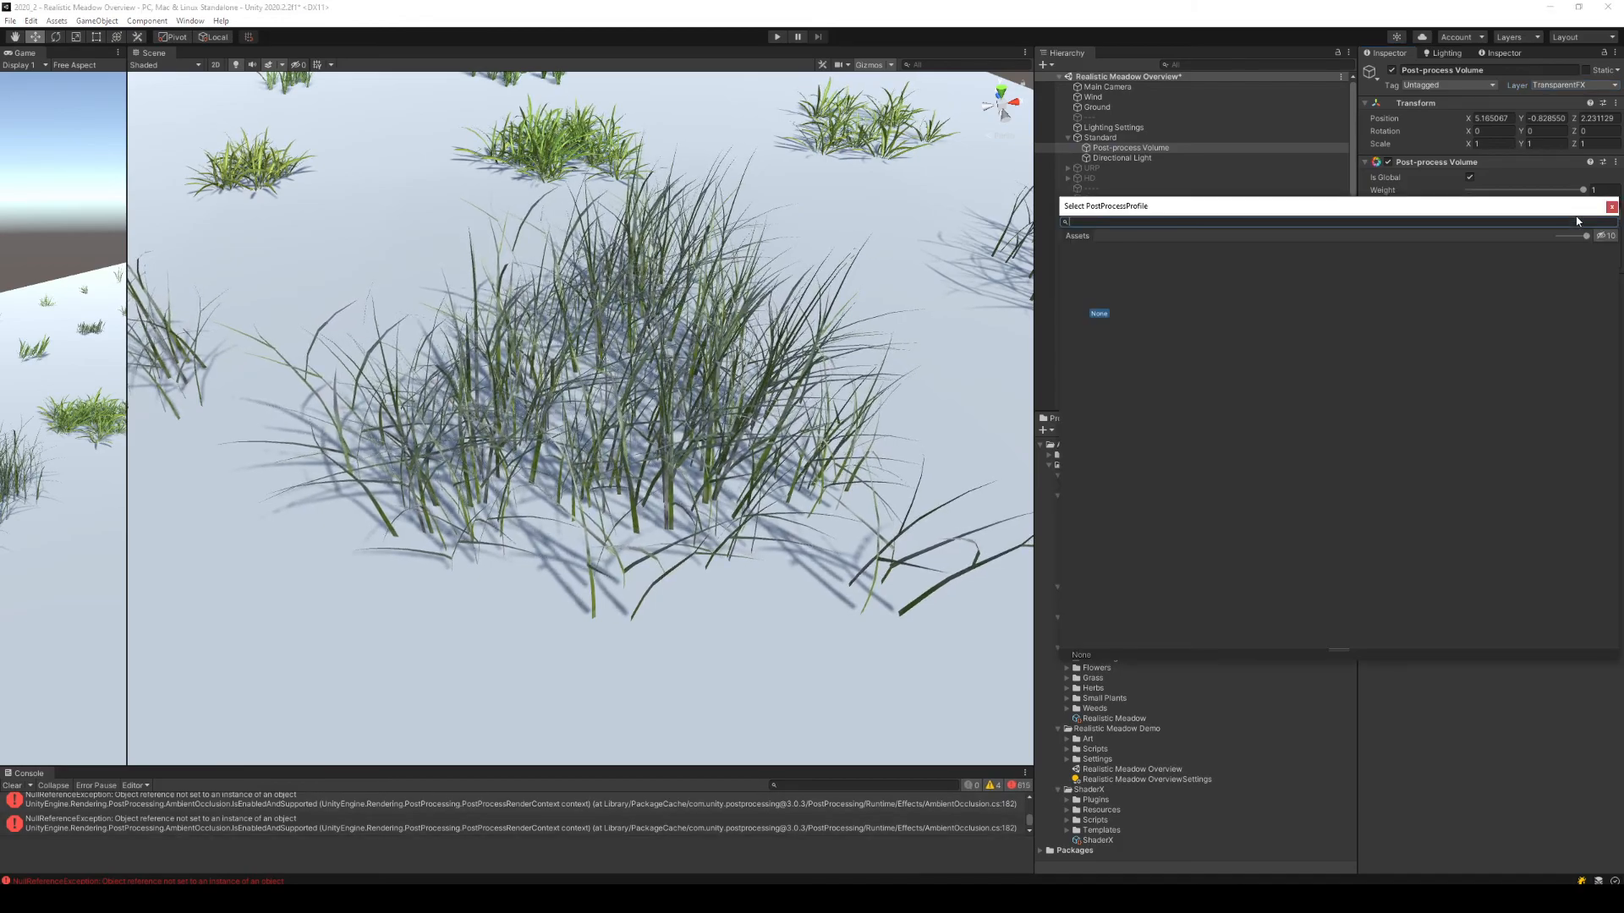
{"action": "left_click", "coordinate": [1612, 208]}
{"action": "left_click", "coordinate": [1578, 215]}
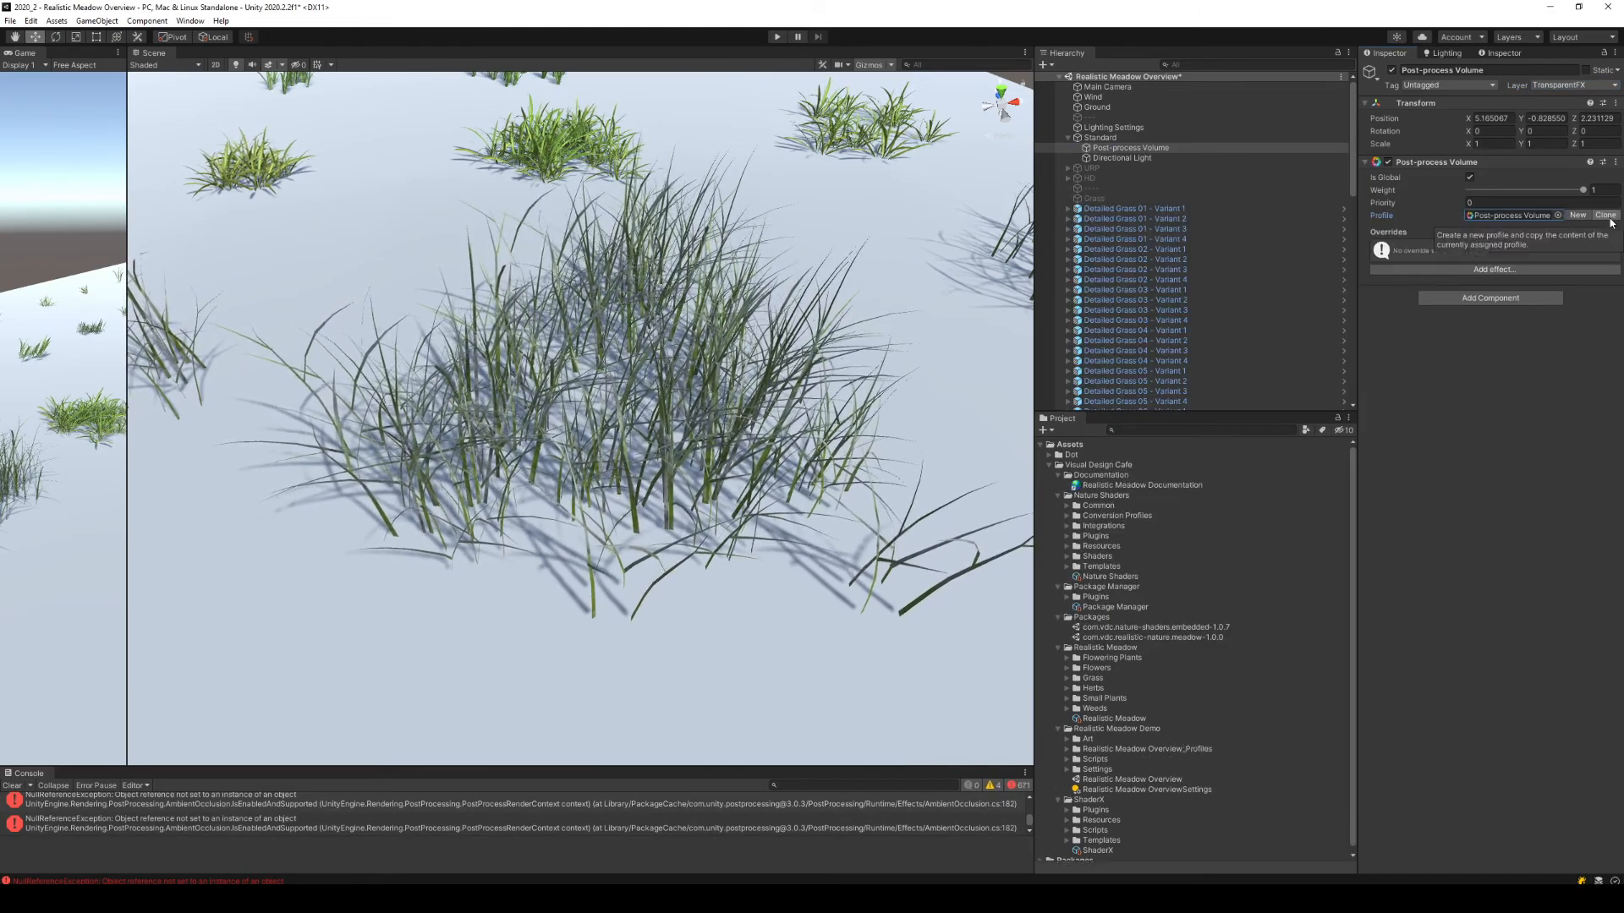
Collapse the Standard object, clear the selection and save the Realistic Meadow Overview scene.
{"action": "right_click_drag", "start_coordinate": [702, 406], "coordinate": [690, 360]}
{"action": "left_click", "coordinate": [1069, 139]}
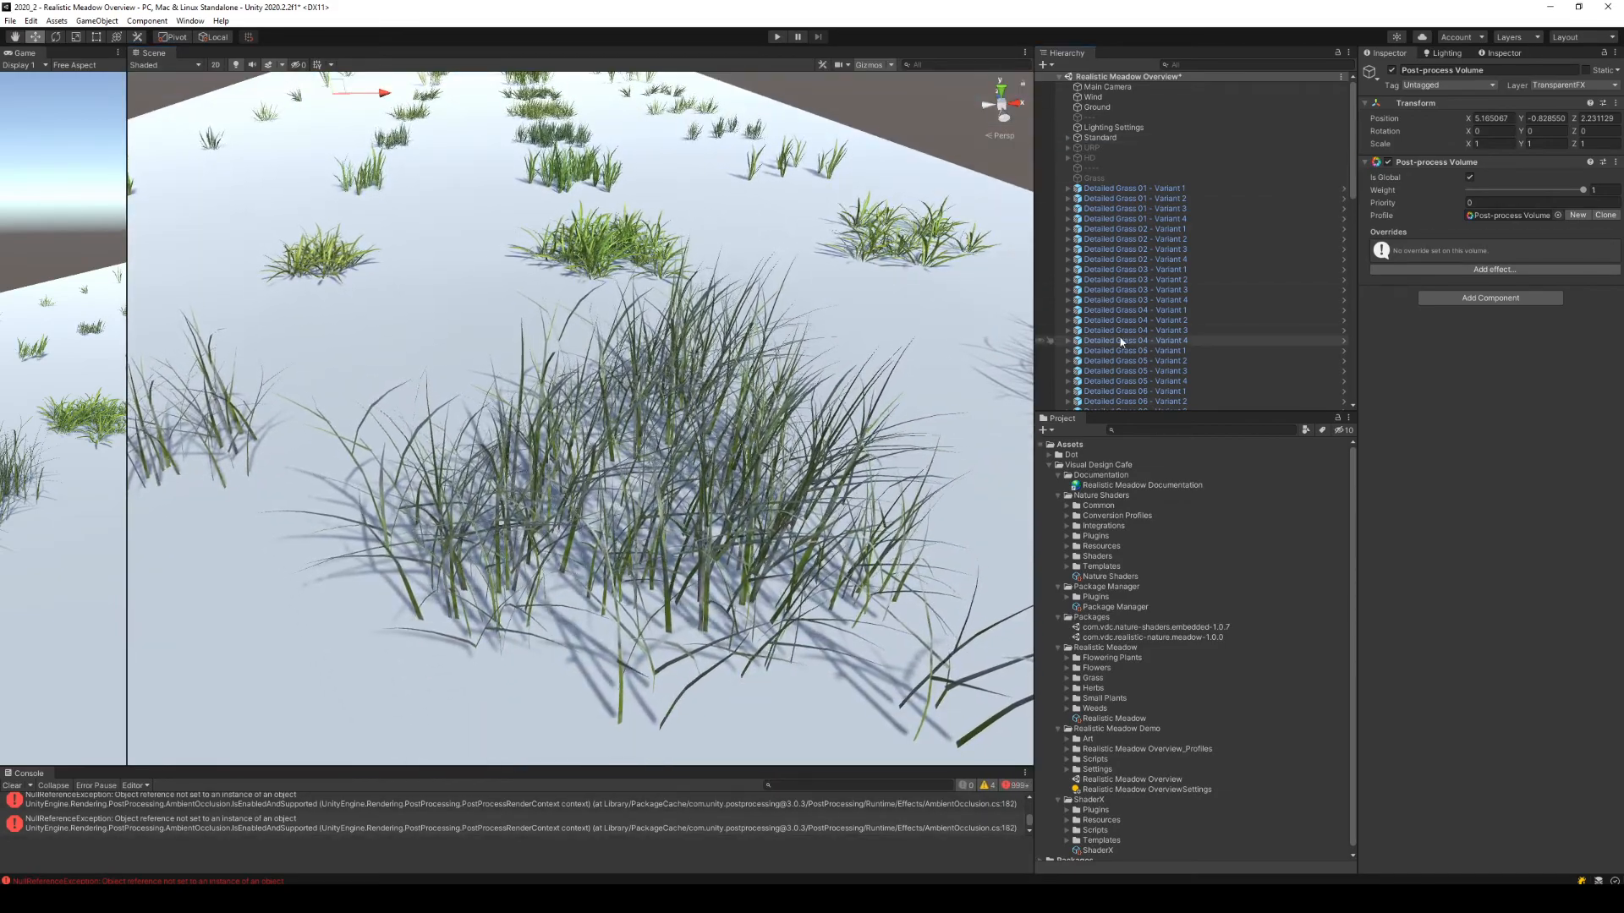
{"action": "left_click", "coordinate": [861, 114]}
{"action": "right_click_drag", "start_coordinate": [839, 273], "coordinate": [763, 282]}
{"action": "key", "text": "s"}
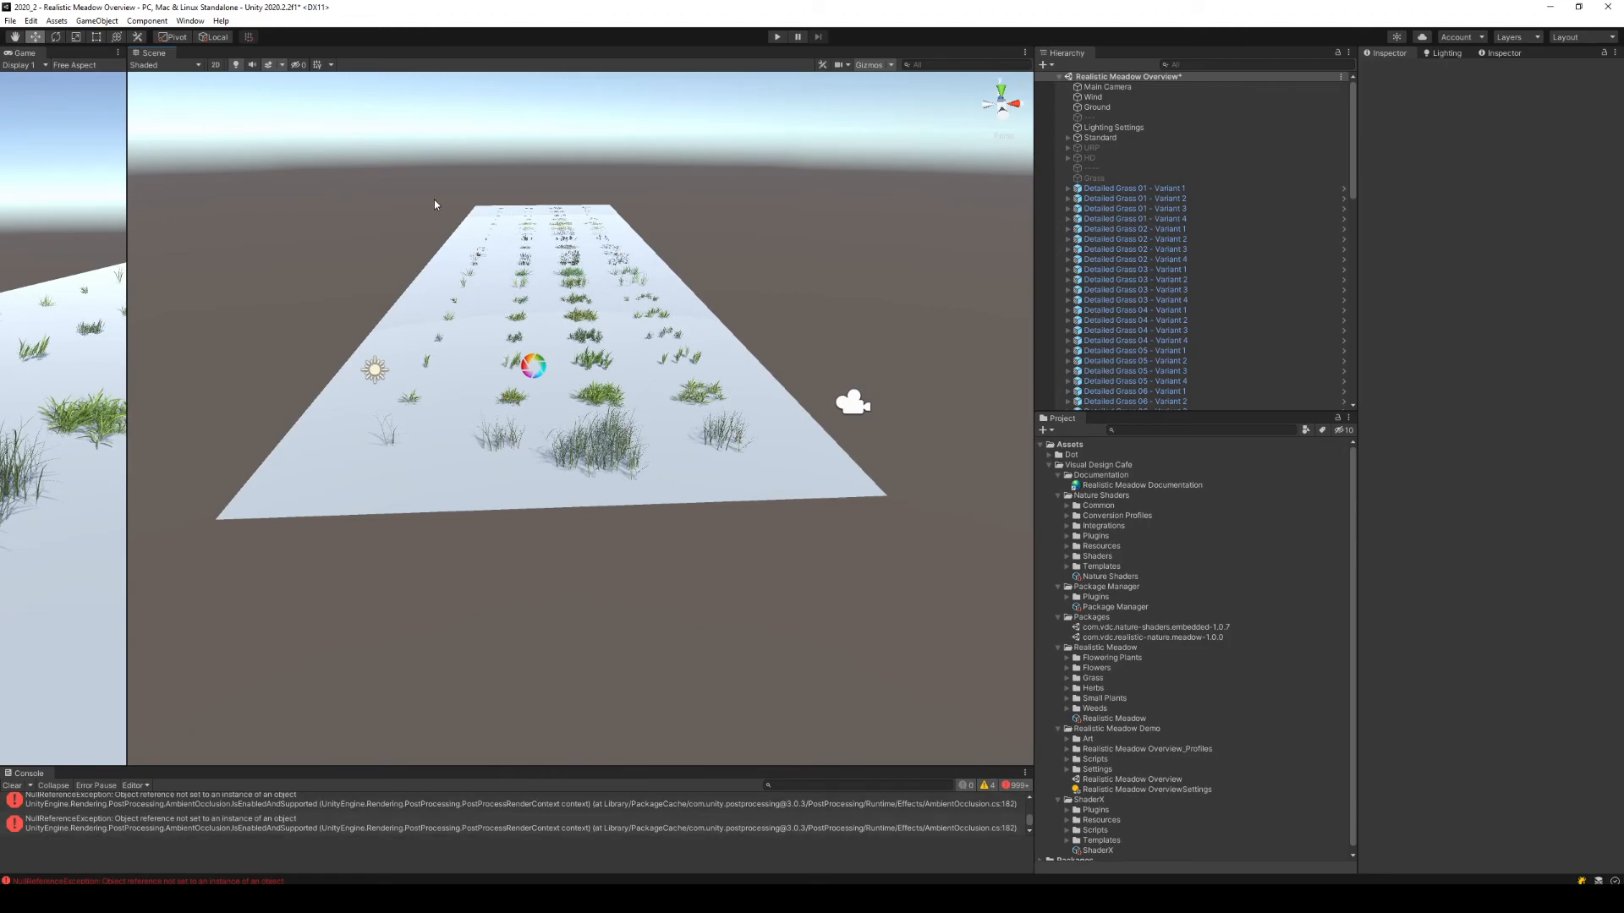
{"action": "left_click", "coordinate": [10, 22]}
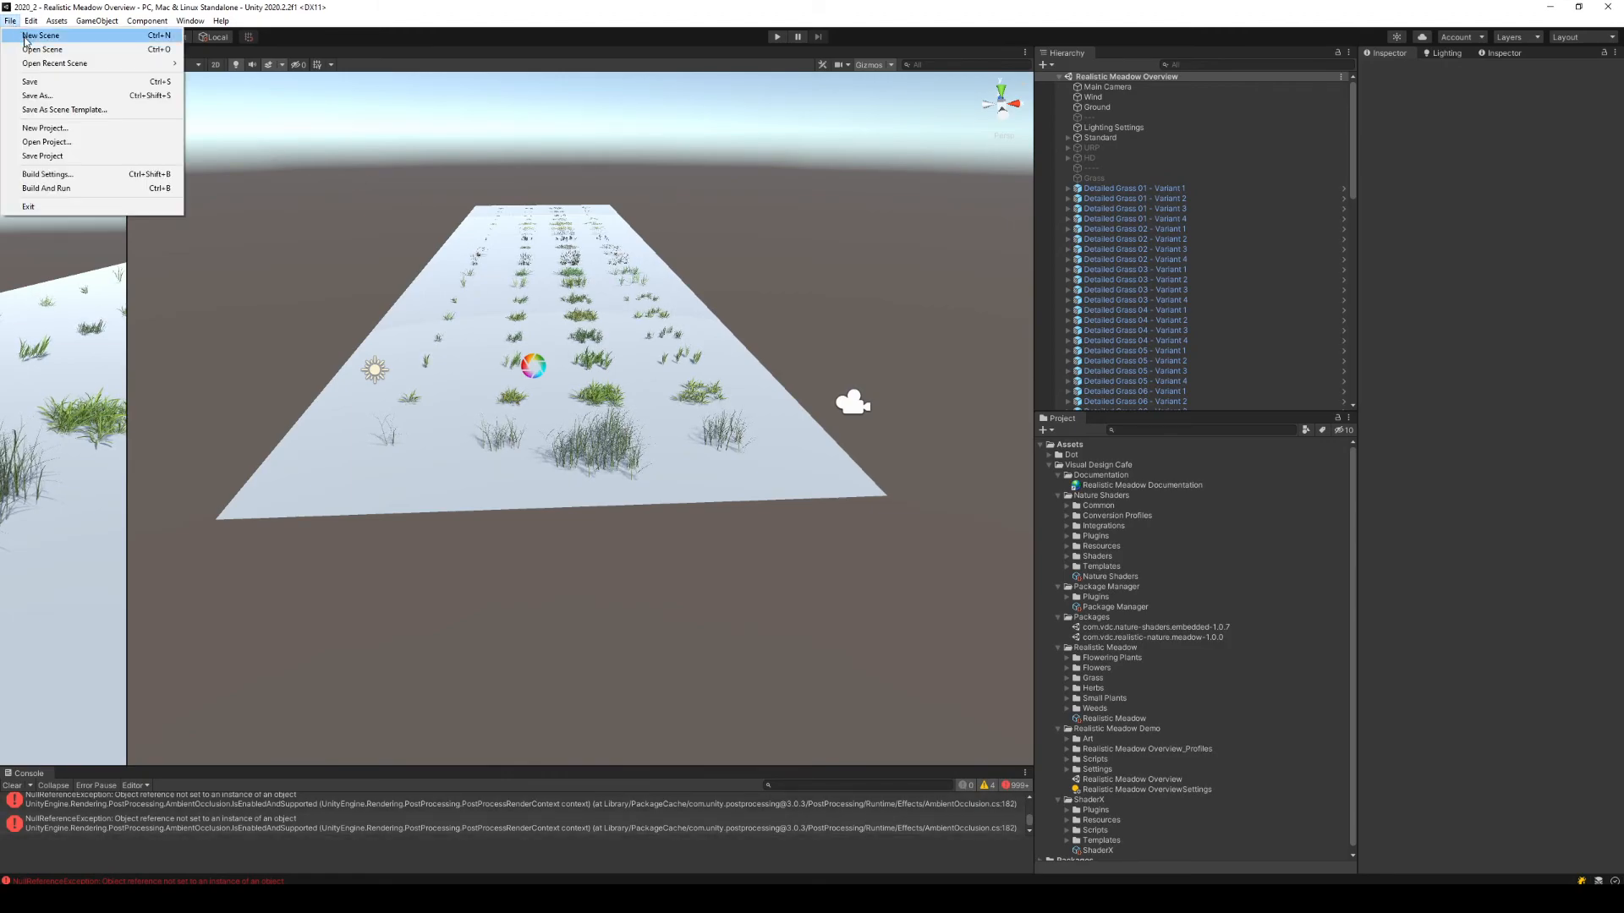
{"action": "left_click", "coordinate": [906, 167]}
Add a new Terrain object to the Realistic Meadow Overview scene.
{"action": "left_click", "coordinate": [1102, 109]}
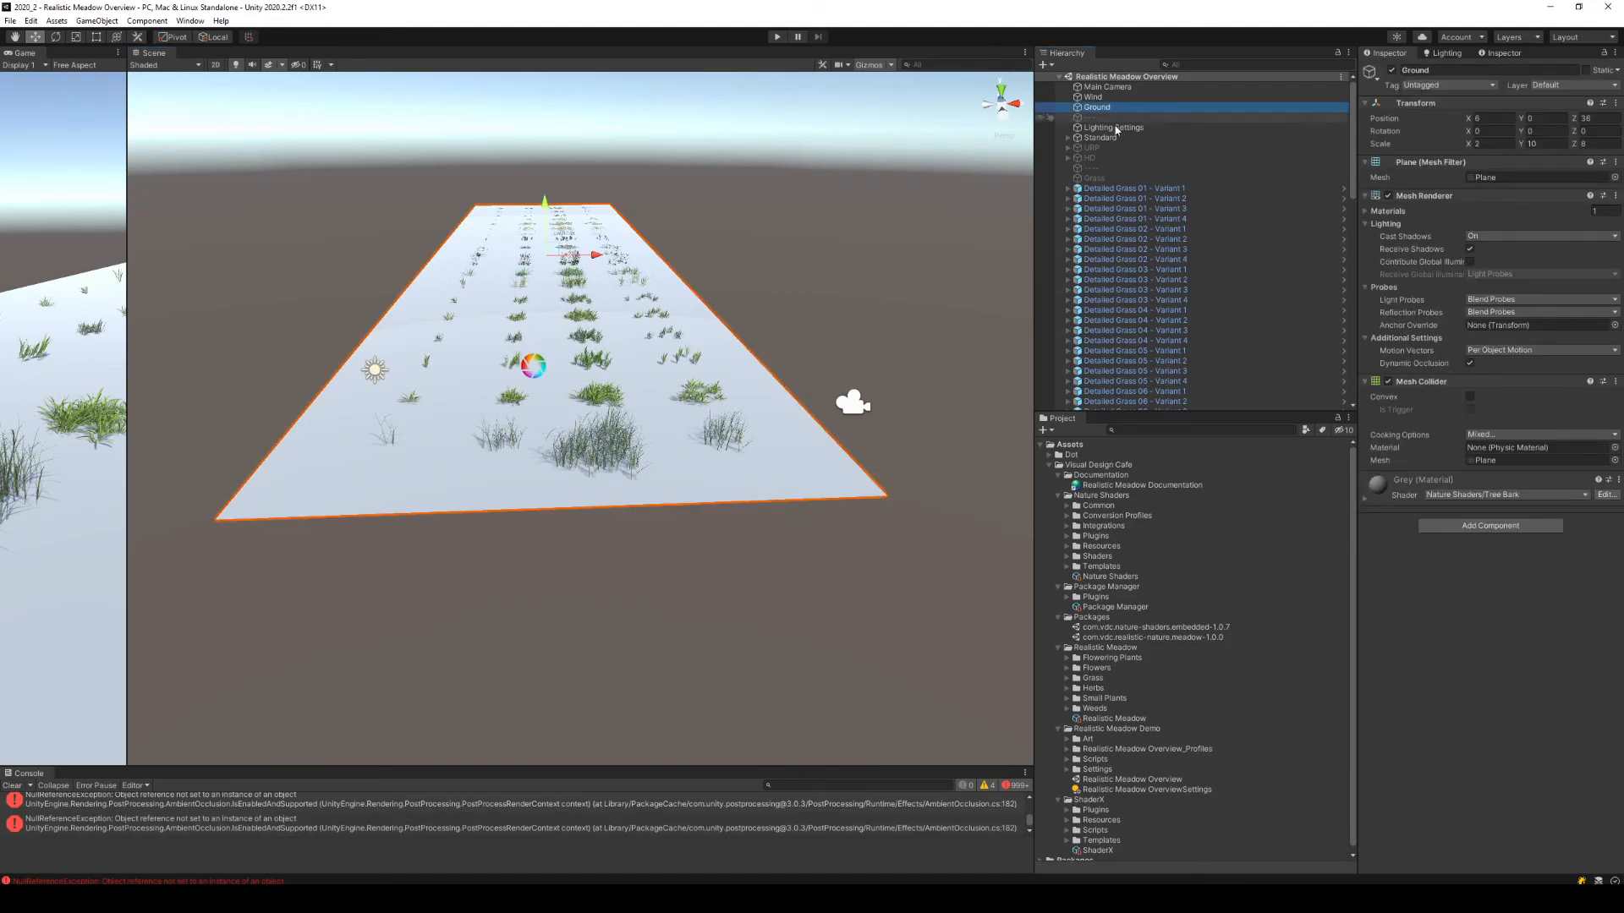
{"action": "left_click_drag", "start_coordinate": [1173, 412], "coordinate": [1173, 704]}
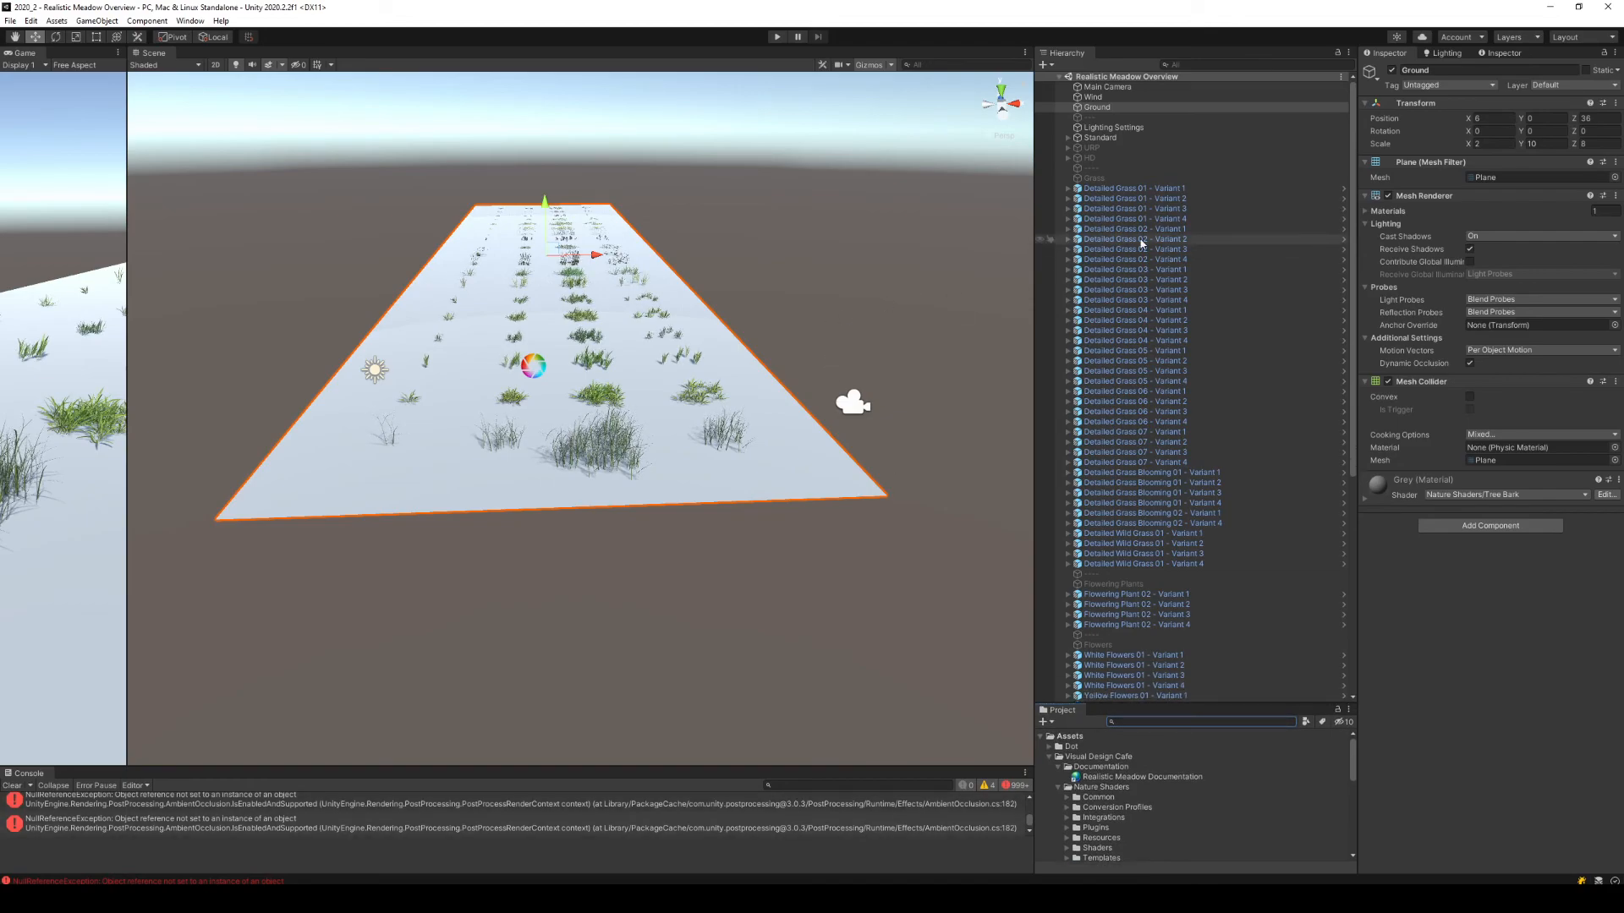
{"action": "left_click", "coordinate": [1046, 65]}
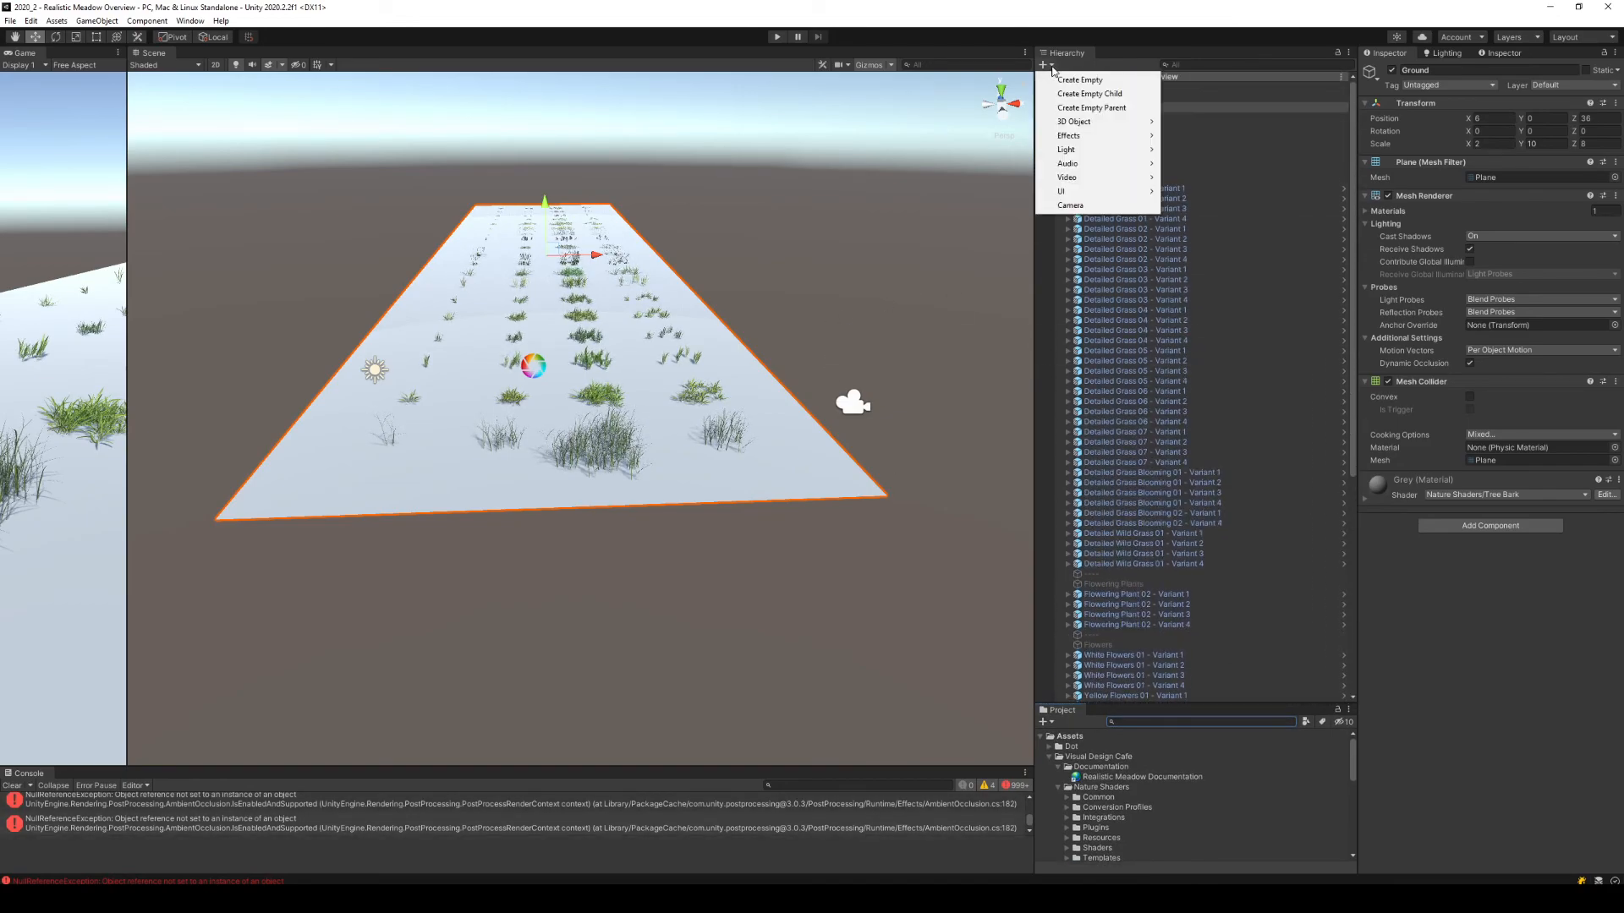
{"action": "mouse_move", "coordinate": [1097, 130]}
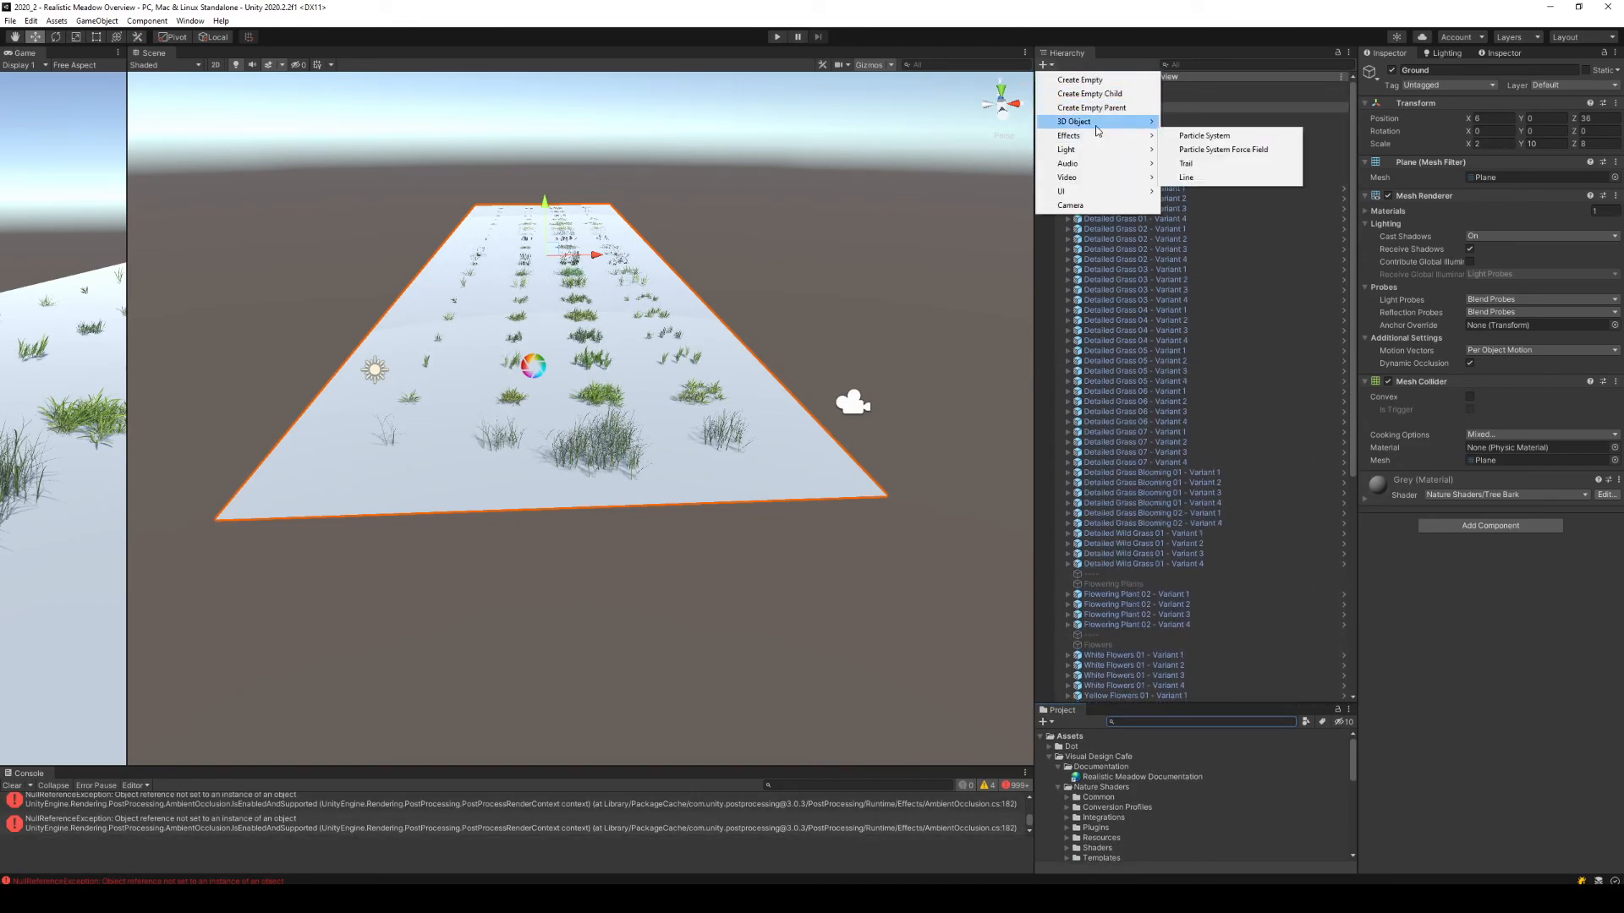
{"action": "left_click", "coordinate": [1239, 247]}
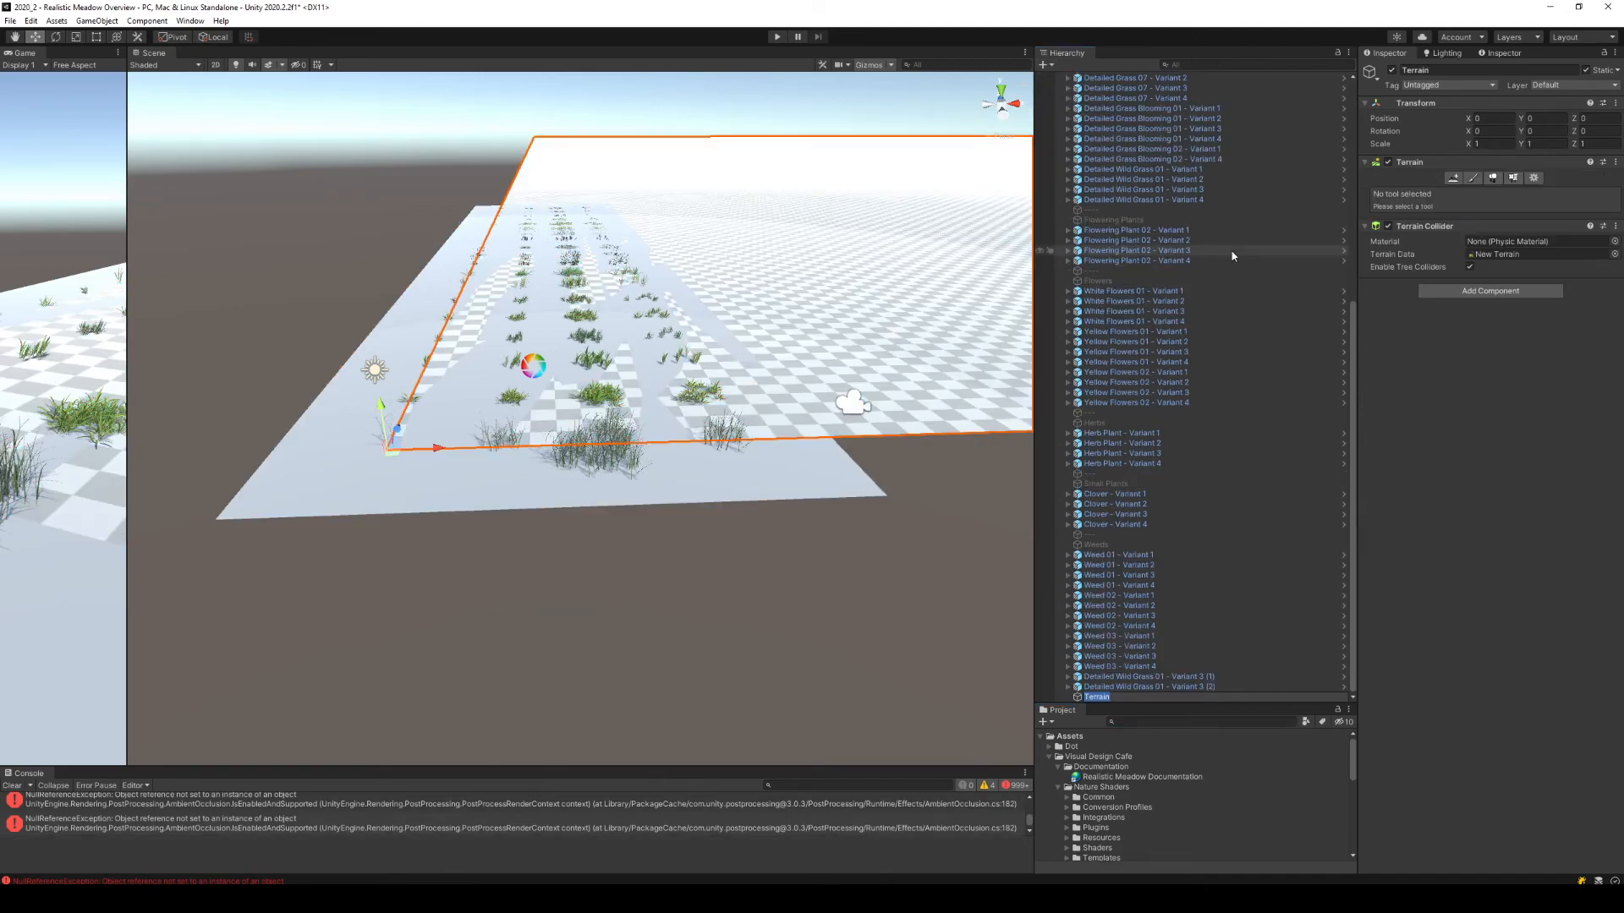
{"action": "left_click", "coordinate": [806, 288]}
{"action": "right_click_drag", "start_coordinate": [813, 274], "coordinate": [932, 274]}
Add the Detailed Grass 01 - Variant 1 prefab from the Grass folder to the terrain's paintable trees.
{"action": "left_click", "coordinate": [1492, 179]}
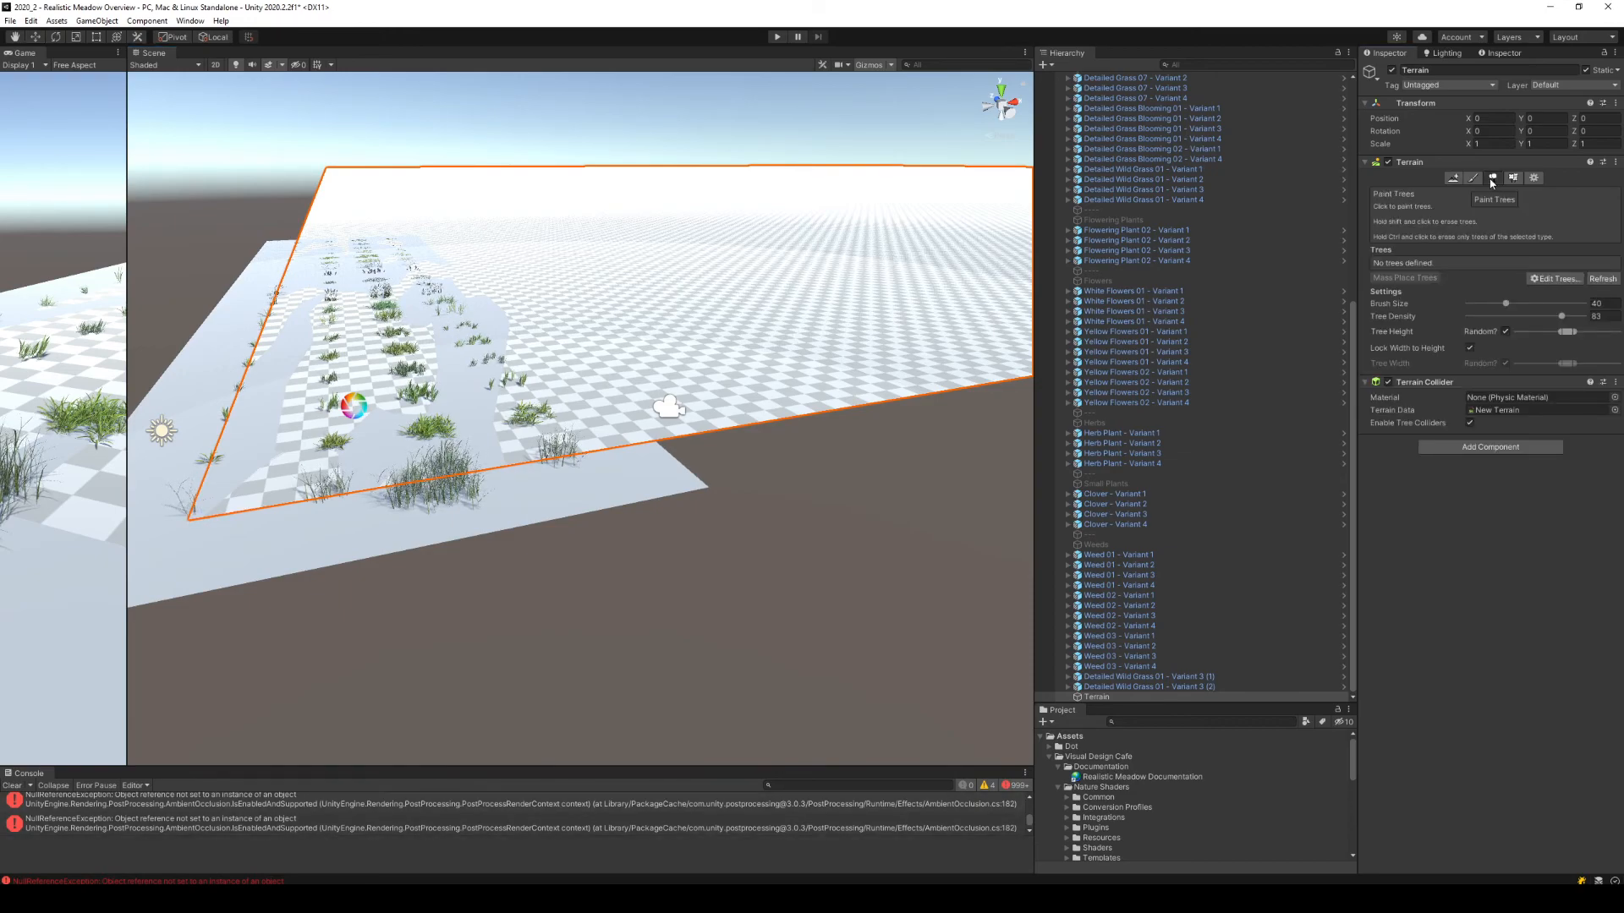
{"action": "left_click", "coordinate": [1548, 280]}
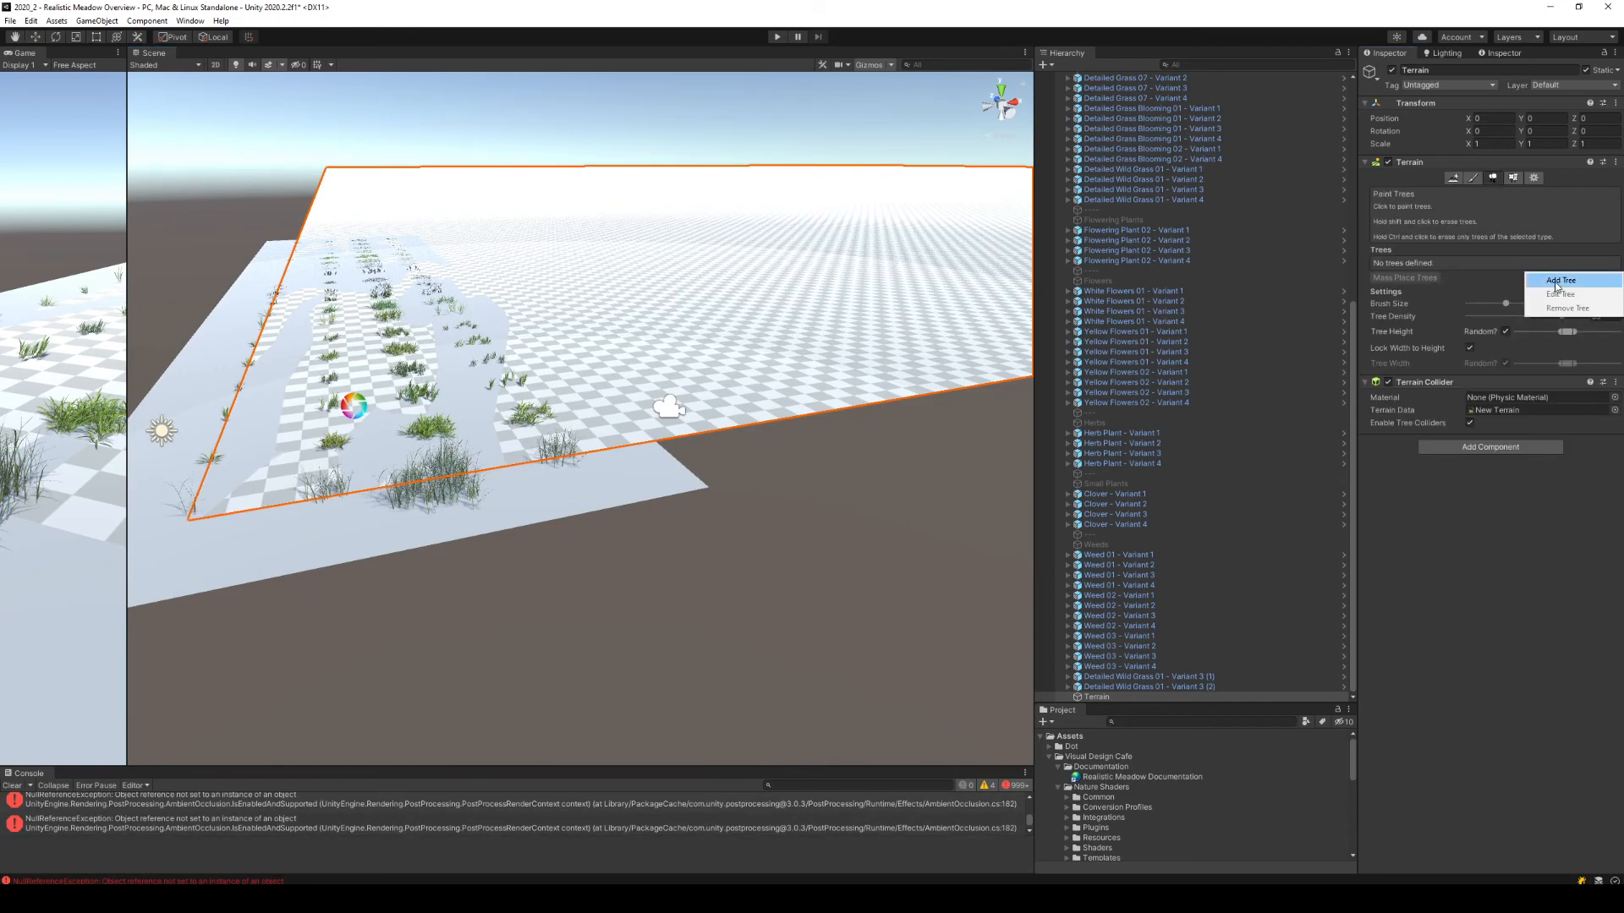
{"action": "left_click", "coordinate": [1552, 285]}
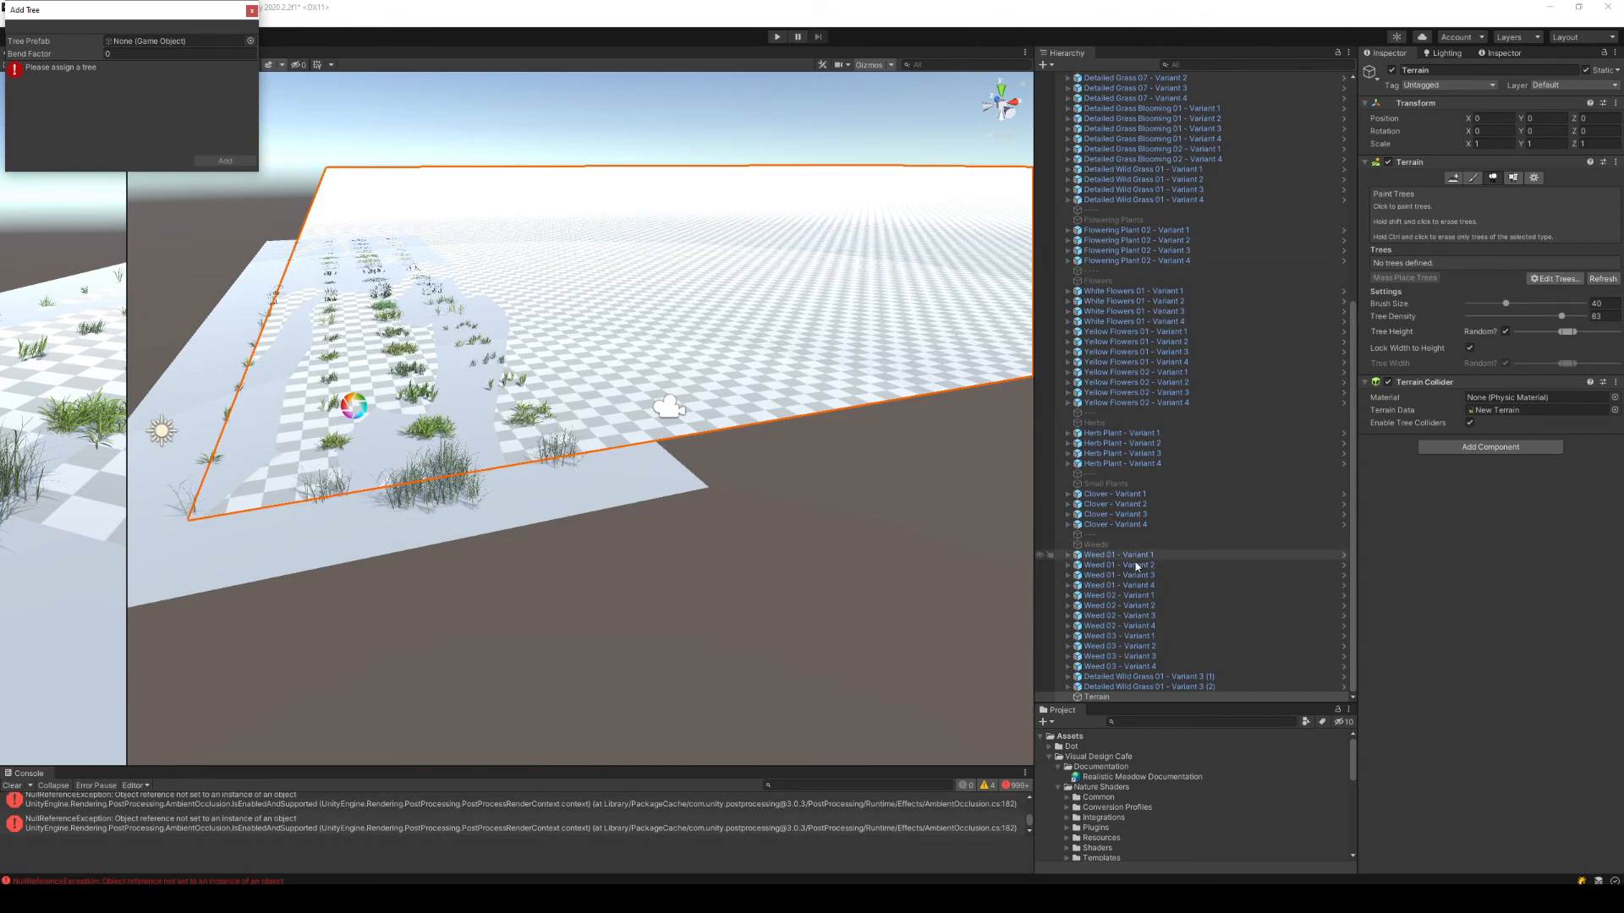
{"action": "left_click_drag", "start_coordinate": [1162, 700], "coordinate": [1162, 422]}
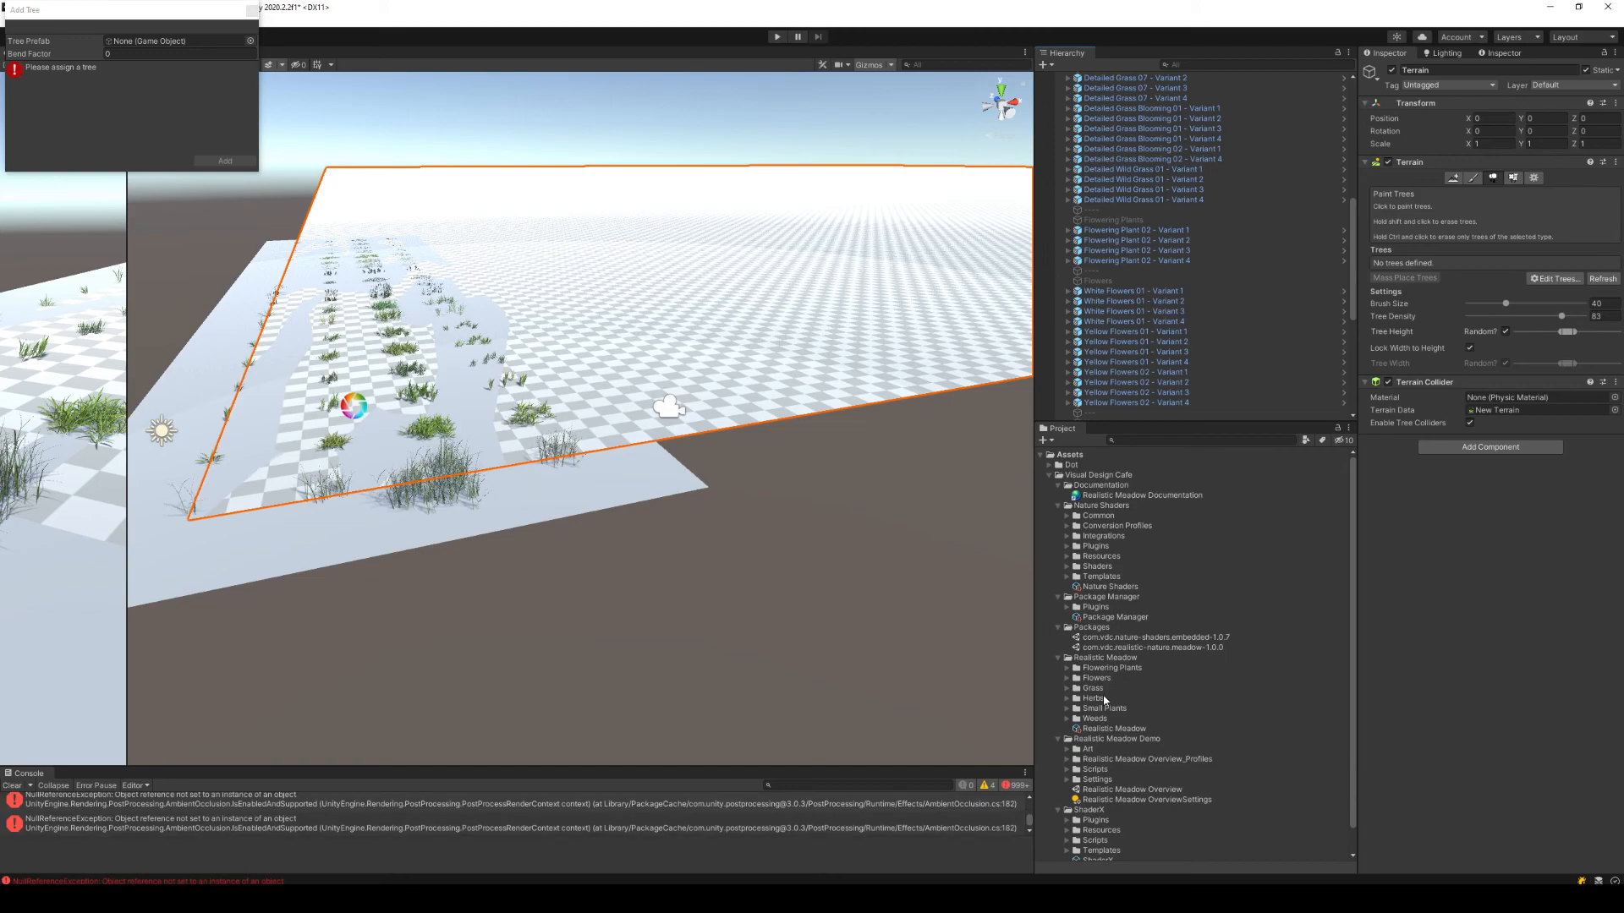
{"action": "left_click", "coordinate": [1067, 689]}
{"action": "scroll", "coordinate": [1071, 689], "scroll_direction": "down", "scroll_amount": 5}
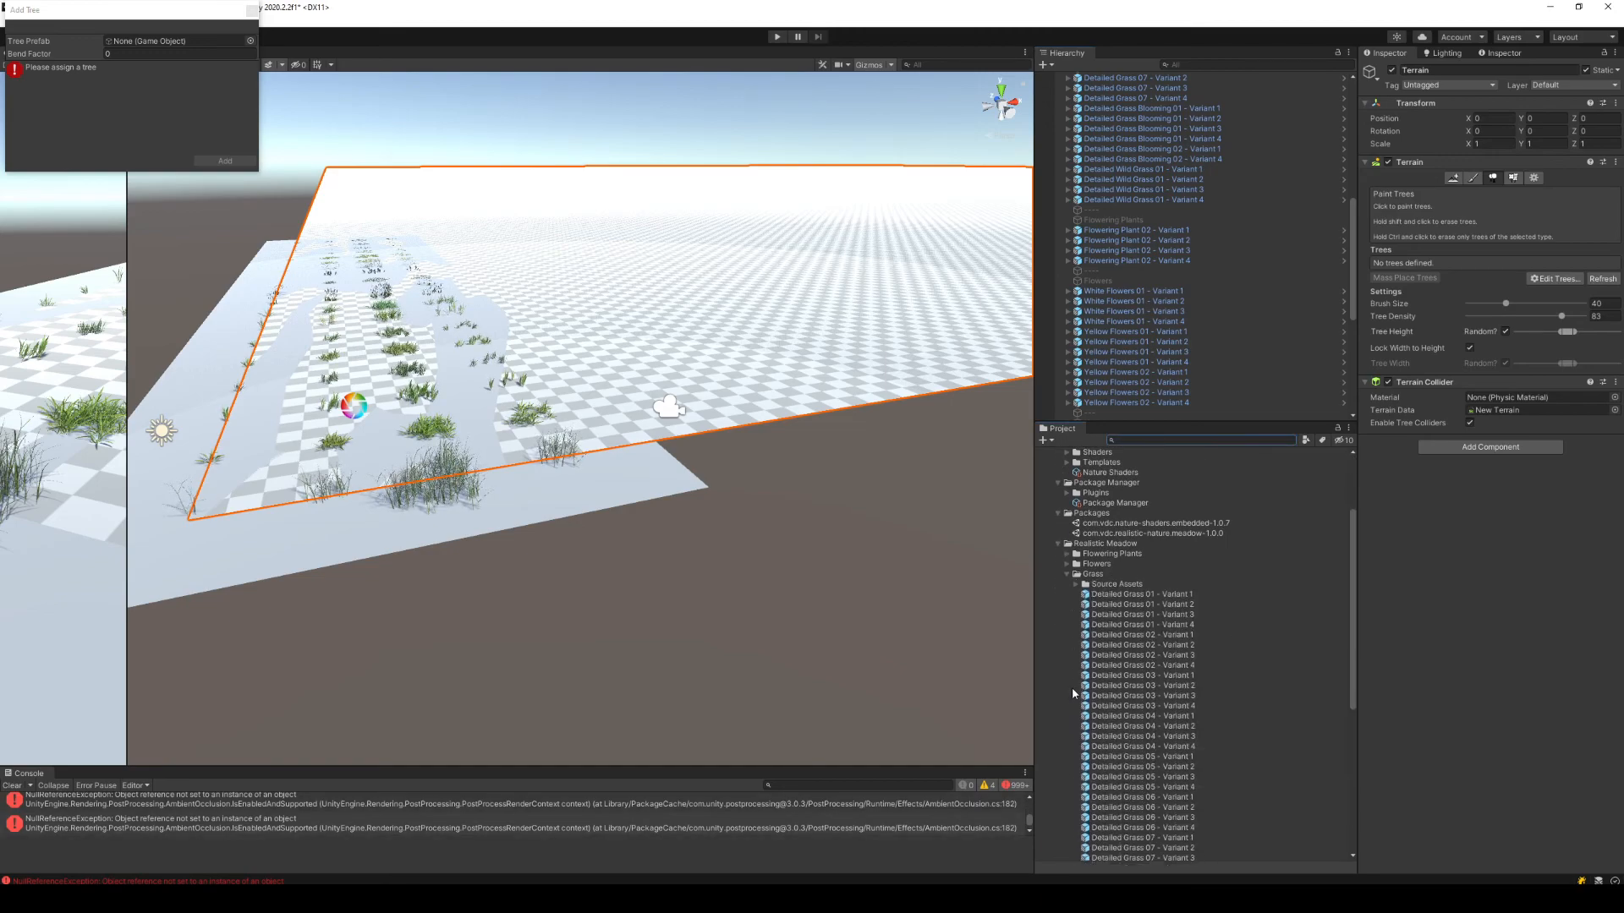
{"action": "left_click_drag", "start_coordinate": [1133, 519], "coordinate": [205, 51]}
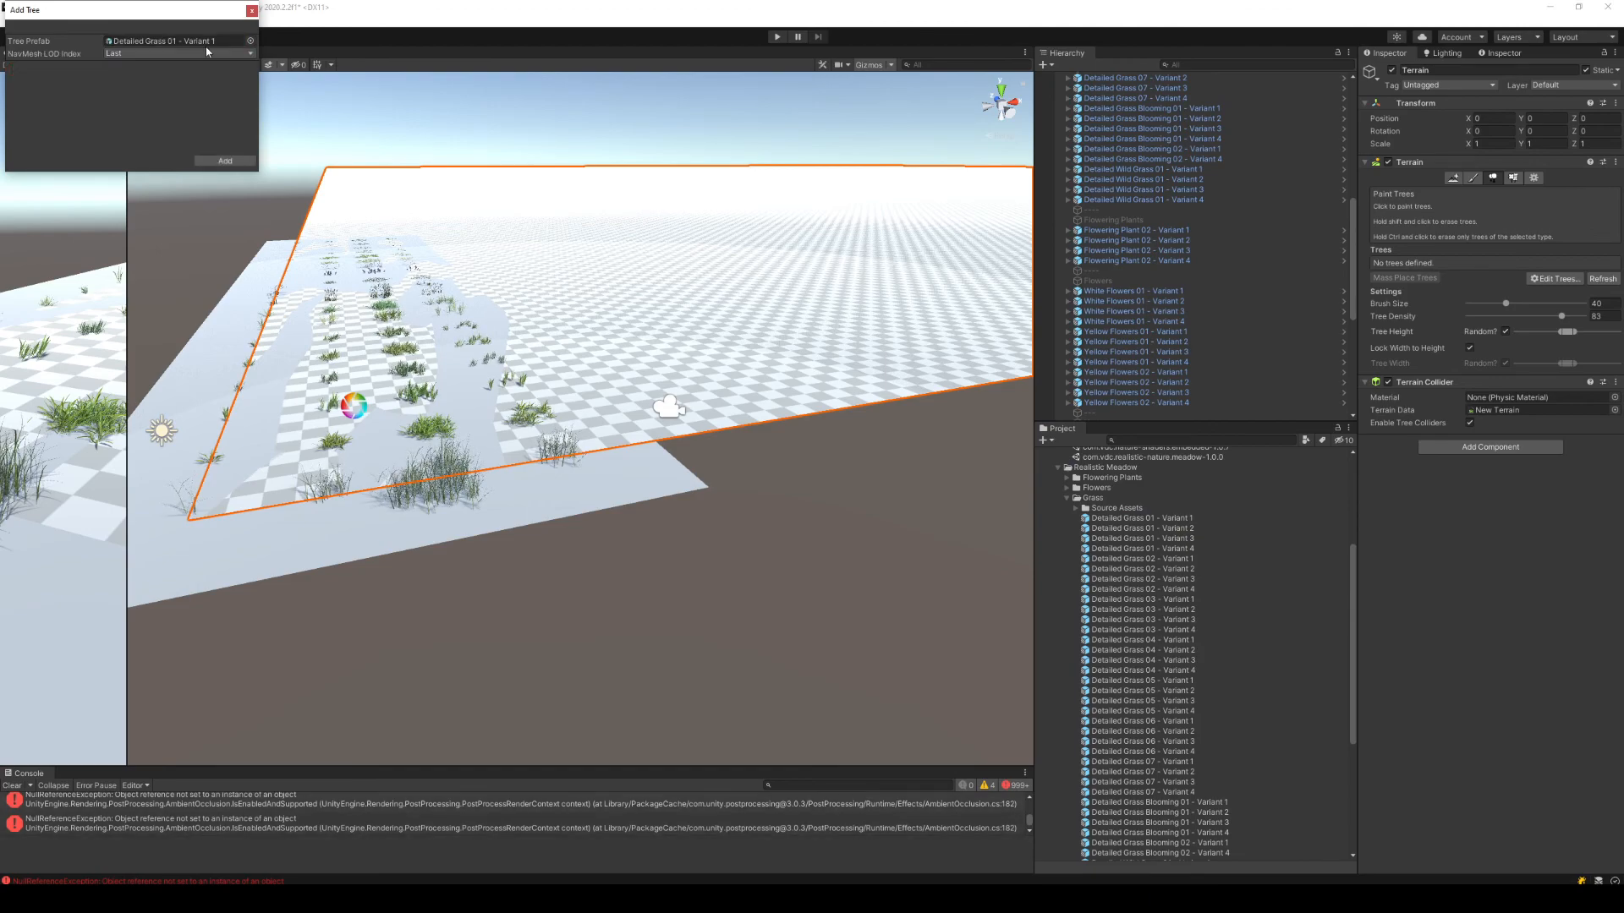
{"action": "left_click", "coordinate": [225, 161]}
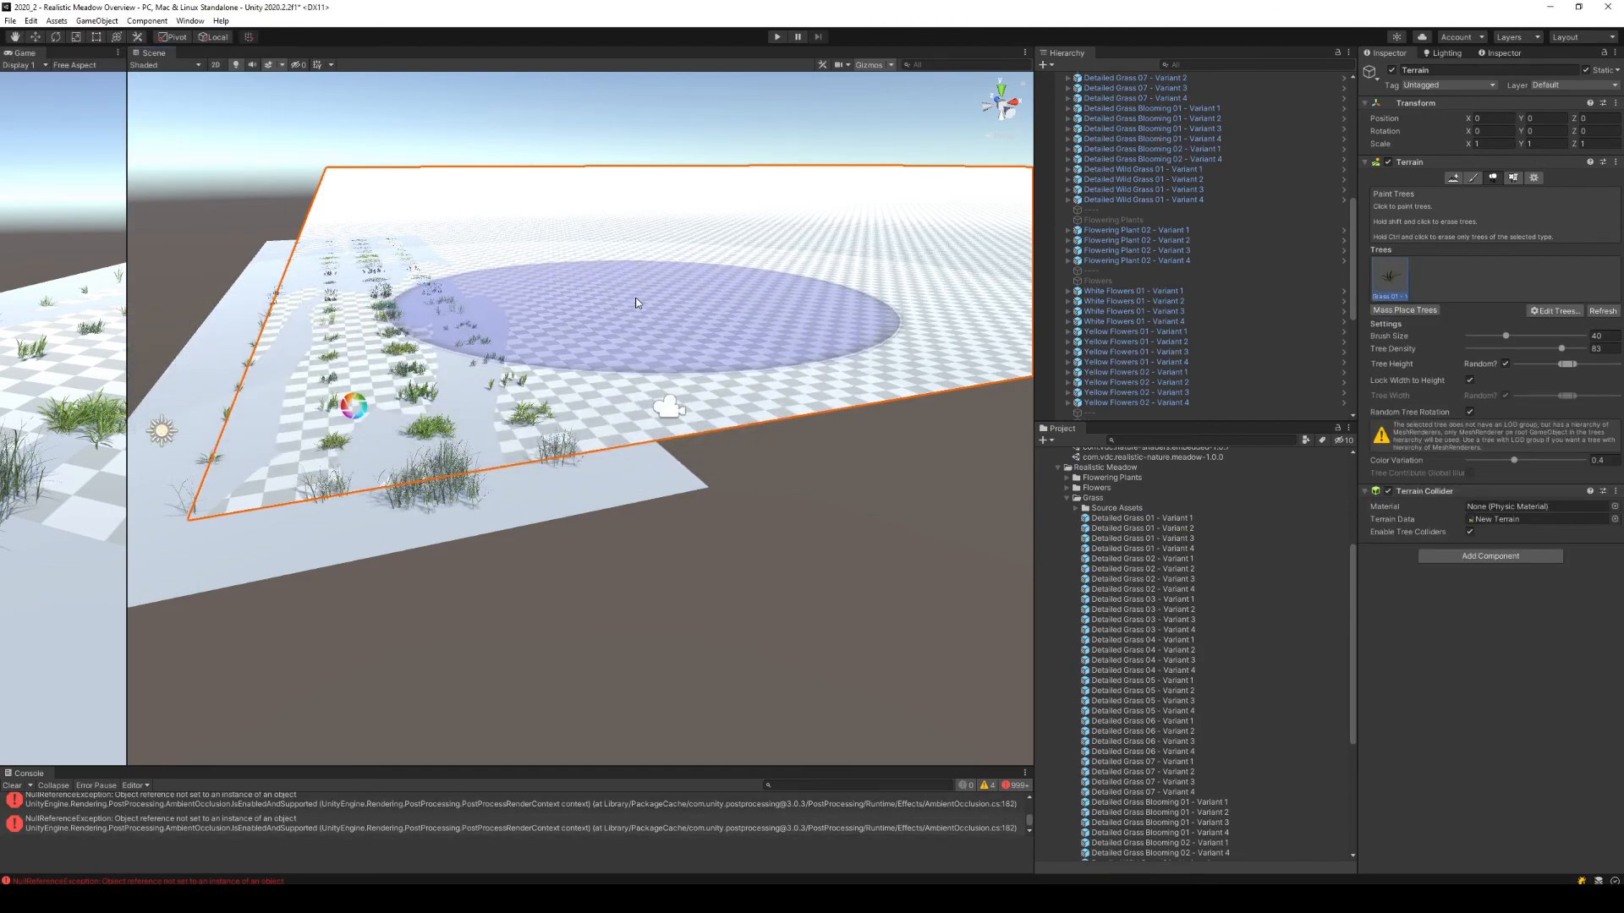
Paint a broad patch of the grass onto the terrain beside the demo plants.
{"action": "left_click_drag", "start_coordinate": [647, 308], "coordinate": [662, 315]}
{"action": "mouse_move", "coordinate": [833, 342]}
{"action": "right_mouse_down"}
{"action": "mouse_move", "coordinate": [898, 324]}
{"action": "mouse_move", "coordinate": [835, 277]}
{"action": "right_mouse_up"}
{"action": "key", "text": "w"}
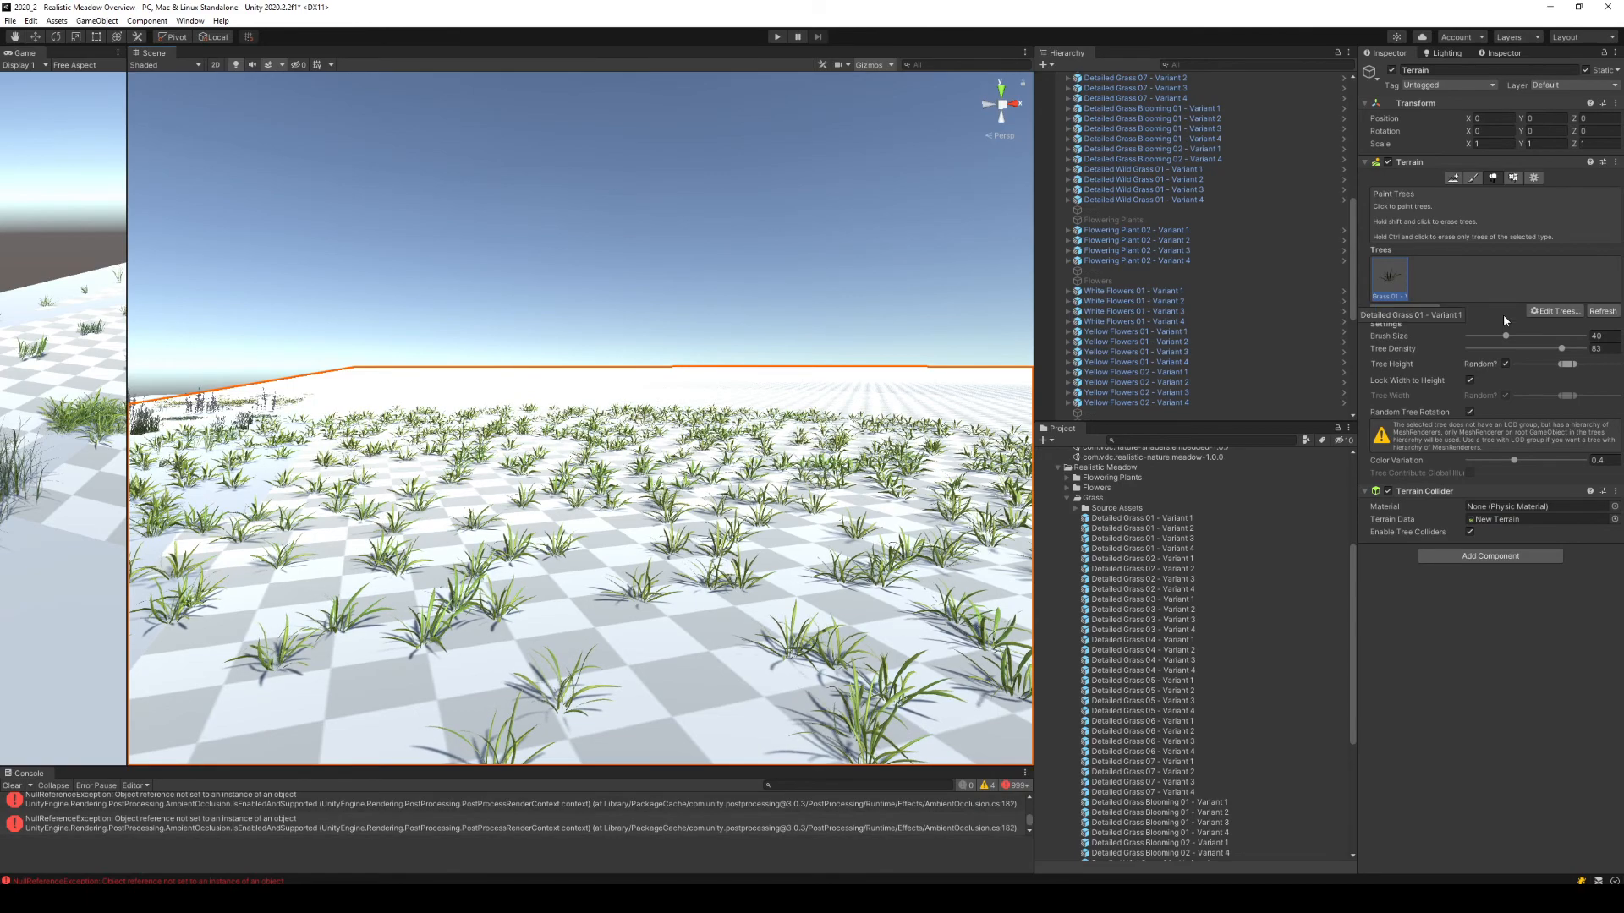
Open the terrain's grass tree entry for editing and preview the Detailed Grass and Detailed Grass Blooming prefabs as replacements.
{"action": "left_click", "coordinate": [1556, 326]}
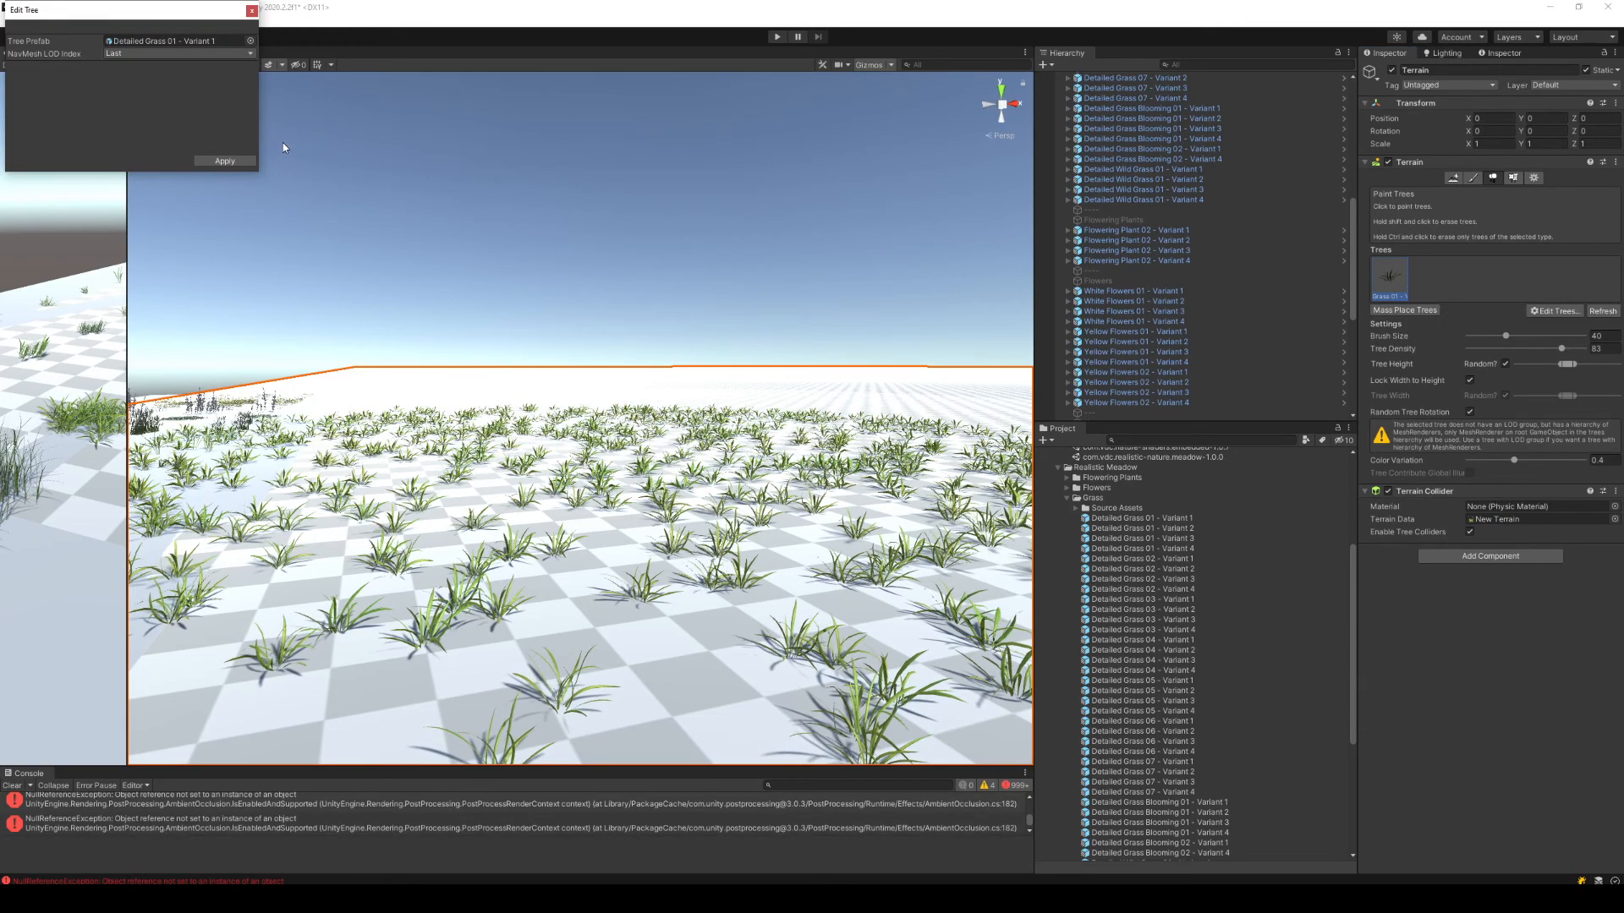
{"action": "left_click", "coordinate": [1153, 518]}
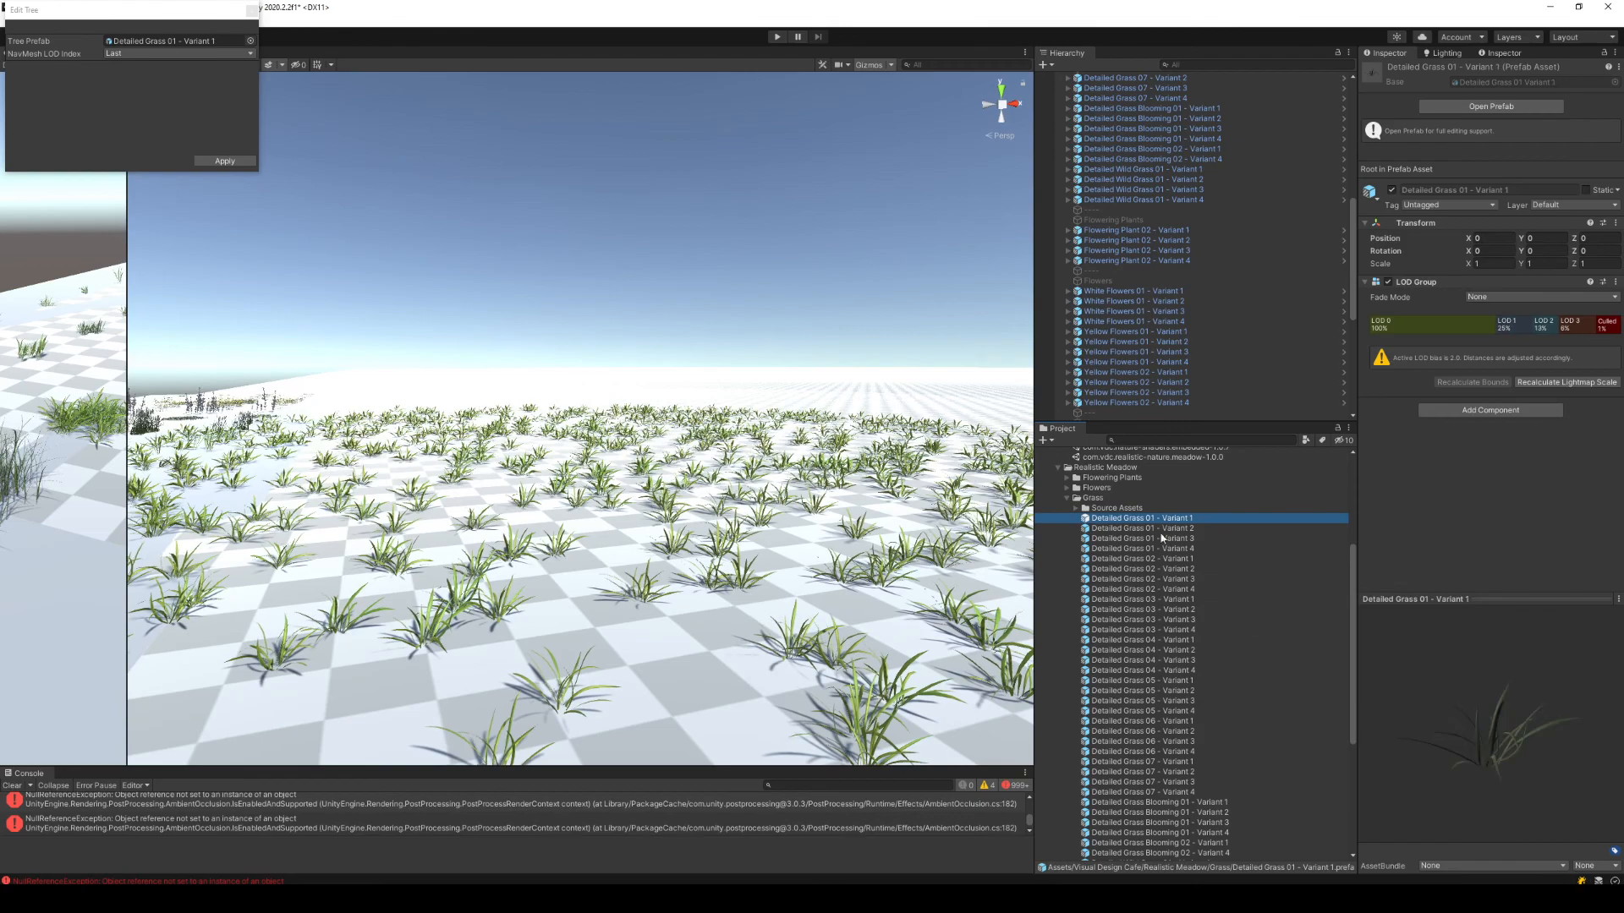
{"action": "key", "text": "Down"}
{"action": "key", "text": "Down"}
{"action": "key", "text": "Down"}
{"action": "key", "text": "Down"}
{"action": "key", "text": "Down"}
{"action": "key", "text": "Down"}
{"action": "key", "text": "Down"}
{"action": "key", "text": "Down"}
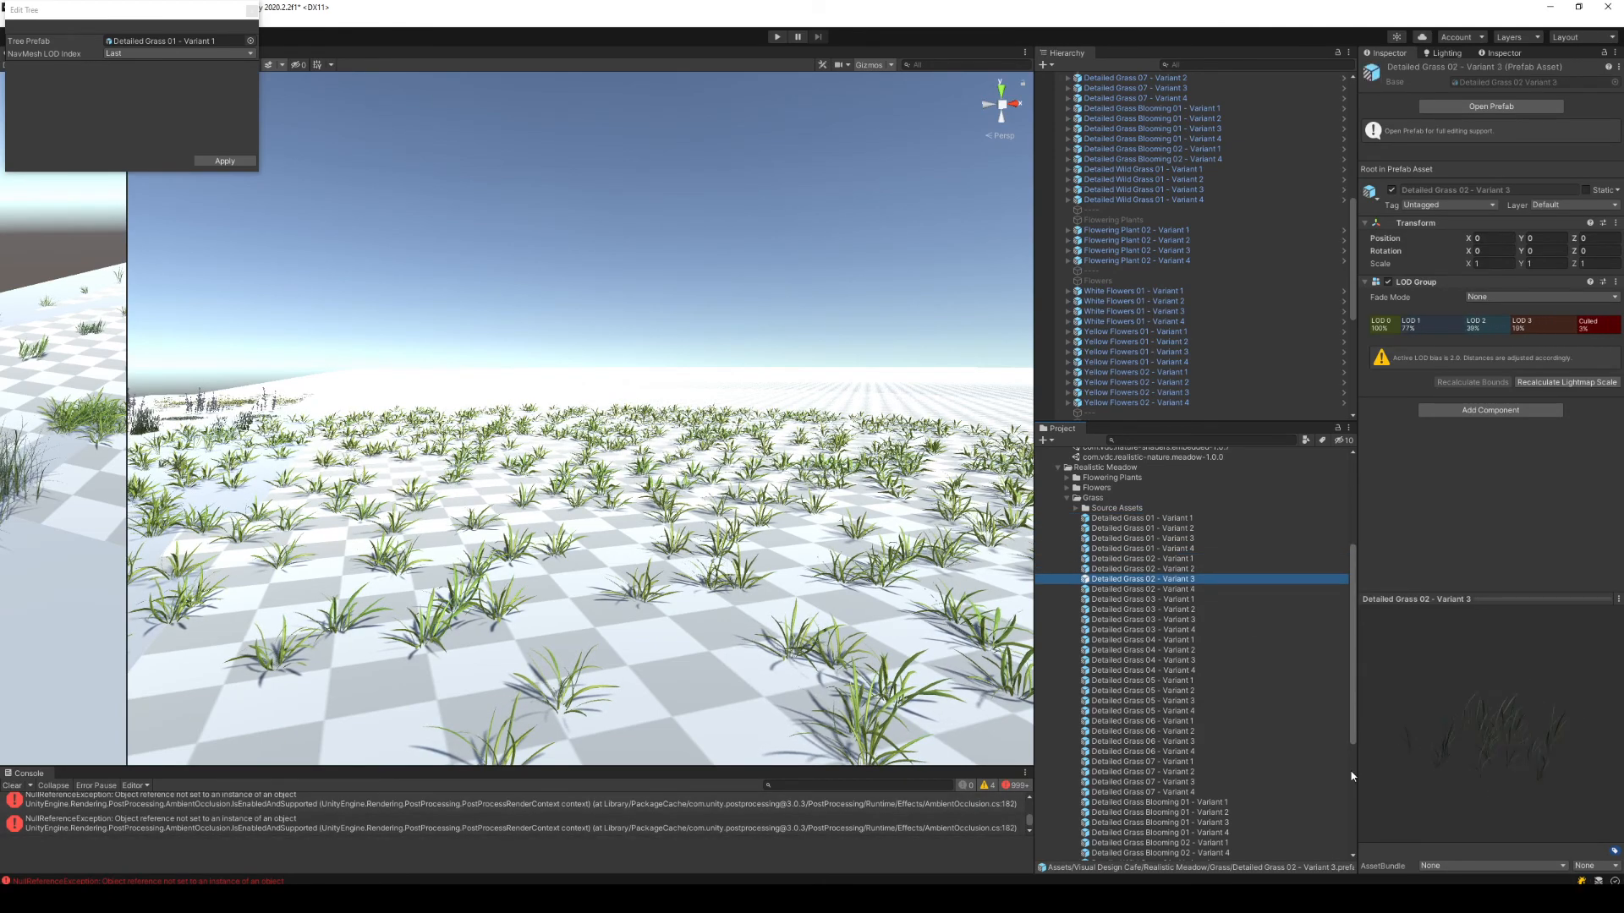
{"action": "key", "text": "Down"}
{"action": "key", "text": "Down"}
{"action": "key", "text": "Down"}
{"action": "key", "text": "Down"}
{"action": "key", "text": "Down"}
{"action": "key", "text": "Down"}
{"action": "key", "text": "Down"}
{"action": "key", "text": "Down"}
{"action": "key", "text": "Down"}
{"action": "key", "text": "Down"}
{"action": "key", "text": "Down"}
{"action": "key", "text": "Down"}
{"action": "key", "text": "Down"}
{"action": "key", "text": "Down"}
{"action": "key", "text": "Down"}
{"action": "key", "text": "Down"}
{"action": "key", "text": "Down"}
{"action": "key", "text": "Down"}
{"action": "key", "text": "Down"}
{"action": "key", "text": "Down"}
{"action": "key", "text": "Down"}
{"action": "key", "text": "Down"}
{"action": "key", "text": "Down"}
{"action": "key", "text": "Down"}
{"action": "key", "text": "Down"}
{"action": "key", "text": "Up"}
{"action": "key", "text": "Up"}
{"action": "key", "text": "Up"}
{"action": "key", "text": "Up"}
{"action": "key", "text": "Up"}
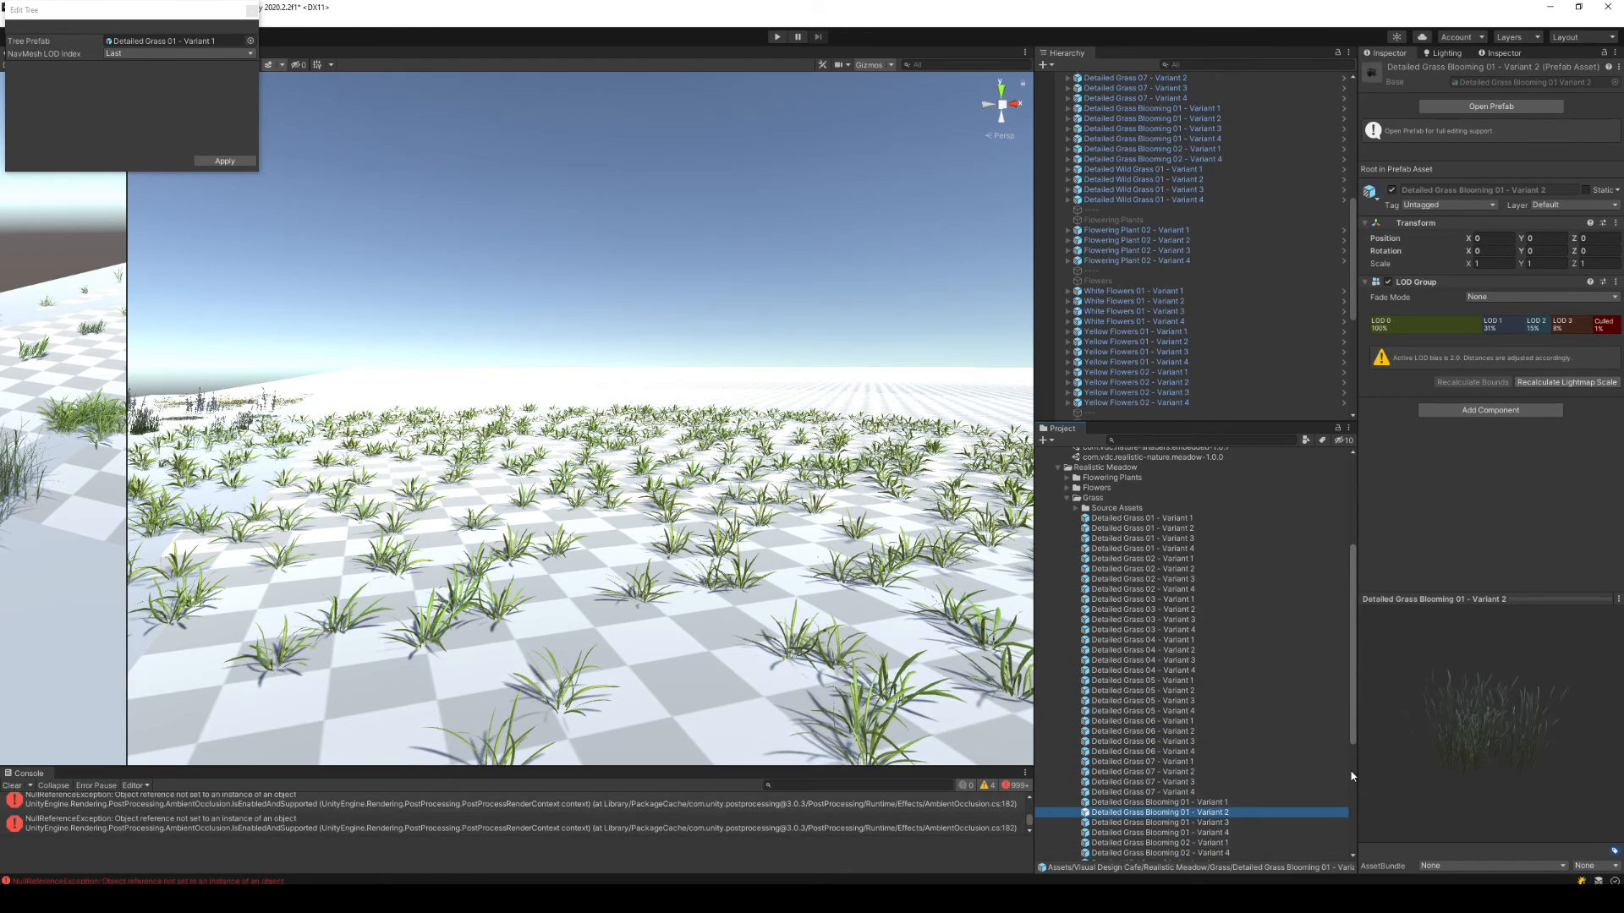
{"action": "key", "text": "Down"}
{"action": "key", "text": "Down"}
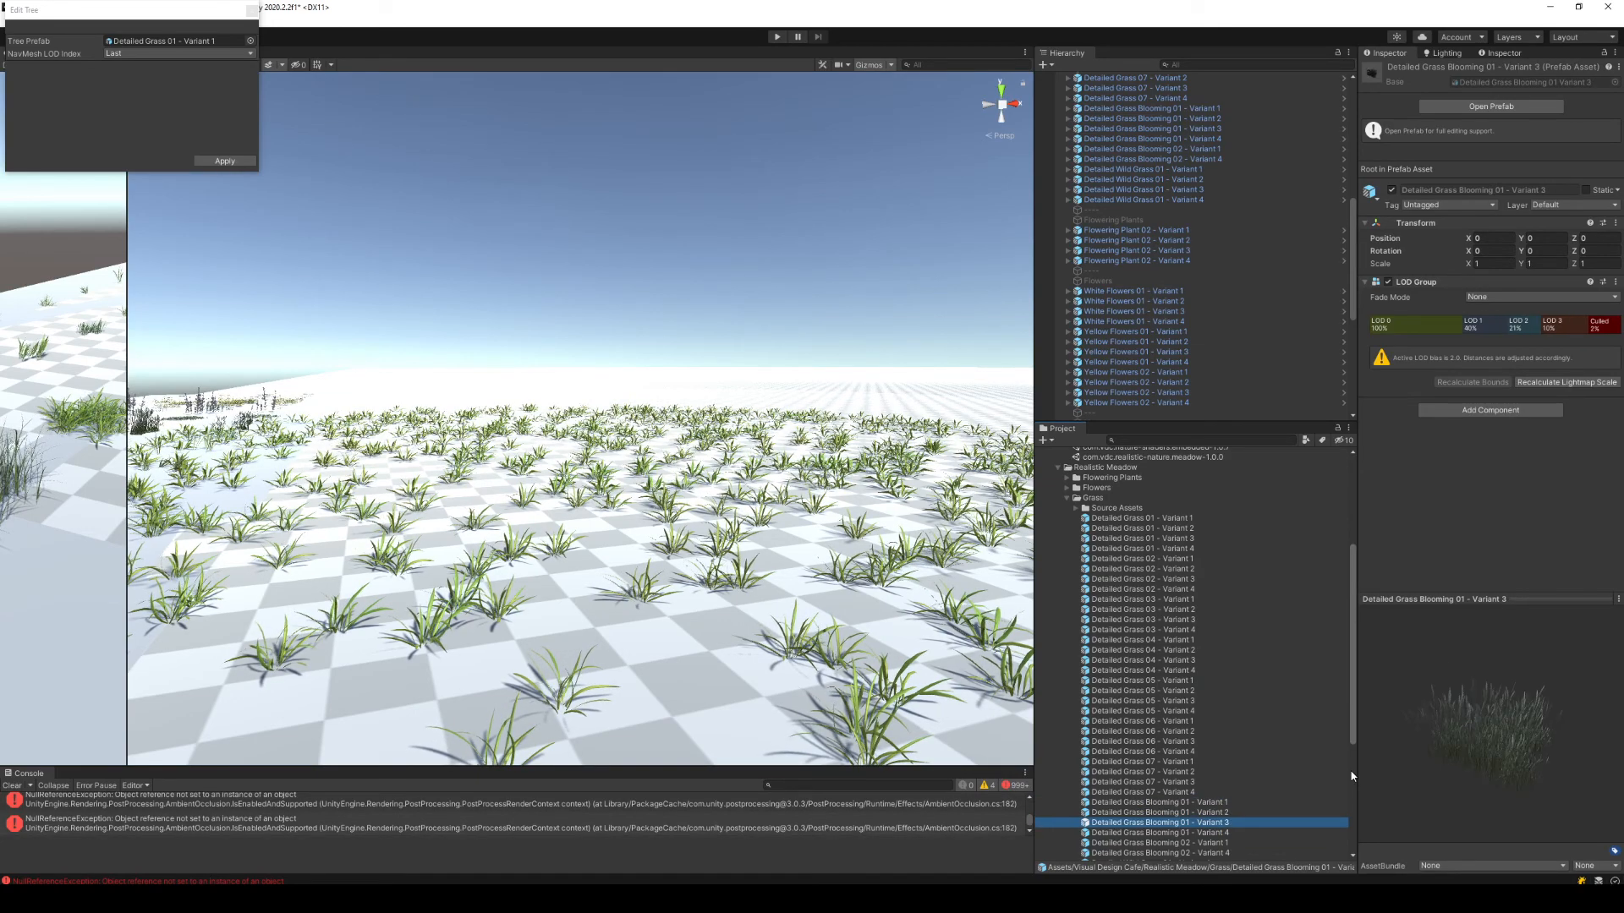
Replace the terrain tree's prefab with Detailed Grass Blooming 01 - Variant 3 and inspect the painted meadow up close.
{"action": "left_click_drag", "start_coordinate": [1215, 822], "coordinate": [177, 41]}
{"action": "right_click_drag", "start_coordinate": [558, 291], "coordinate": [537, 320]}
{"action": "key", "text": "s"}
{"action": "key", "text": "w"}
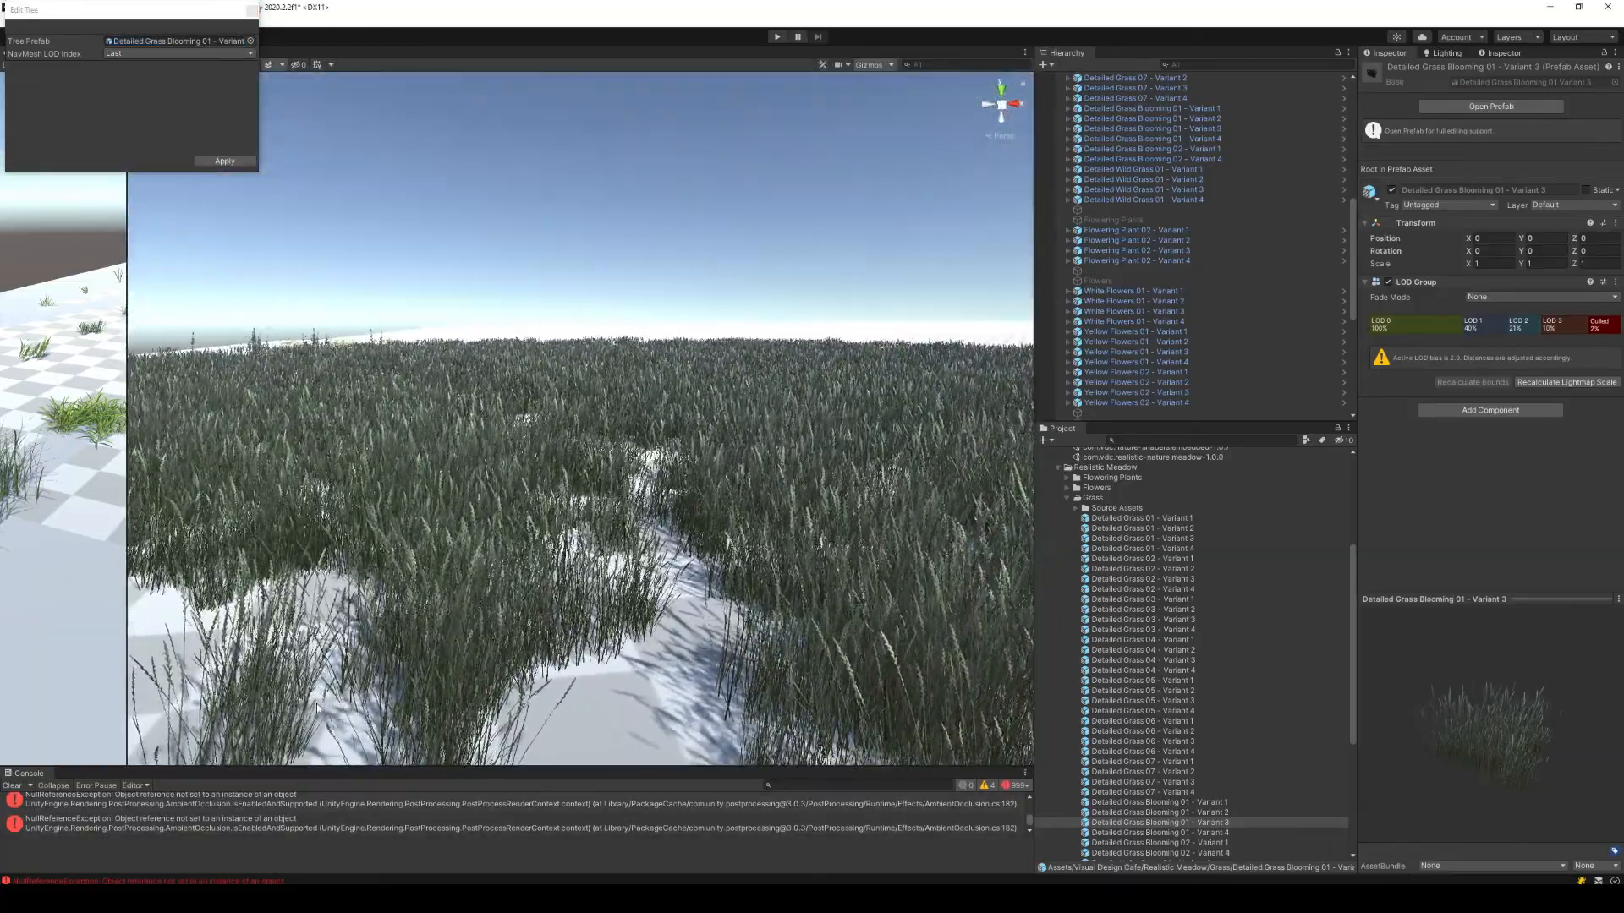
Clear the console errors and reset the Main Camera's Post-process Layer component.
{"action": "left_click", "coordinate": [110, 817]}
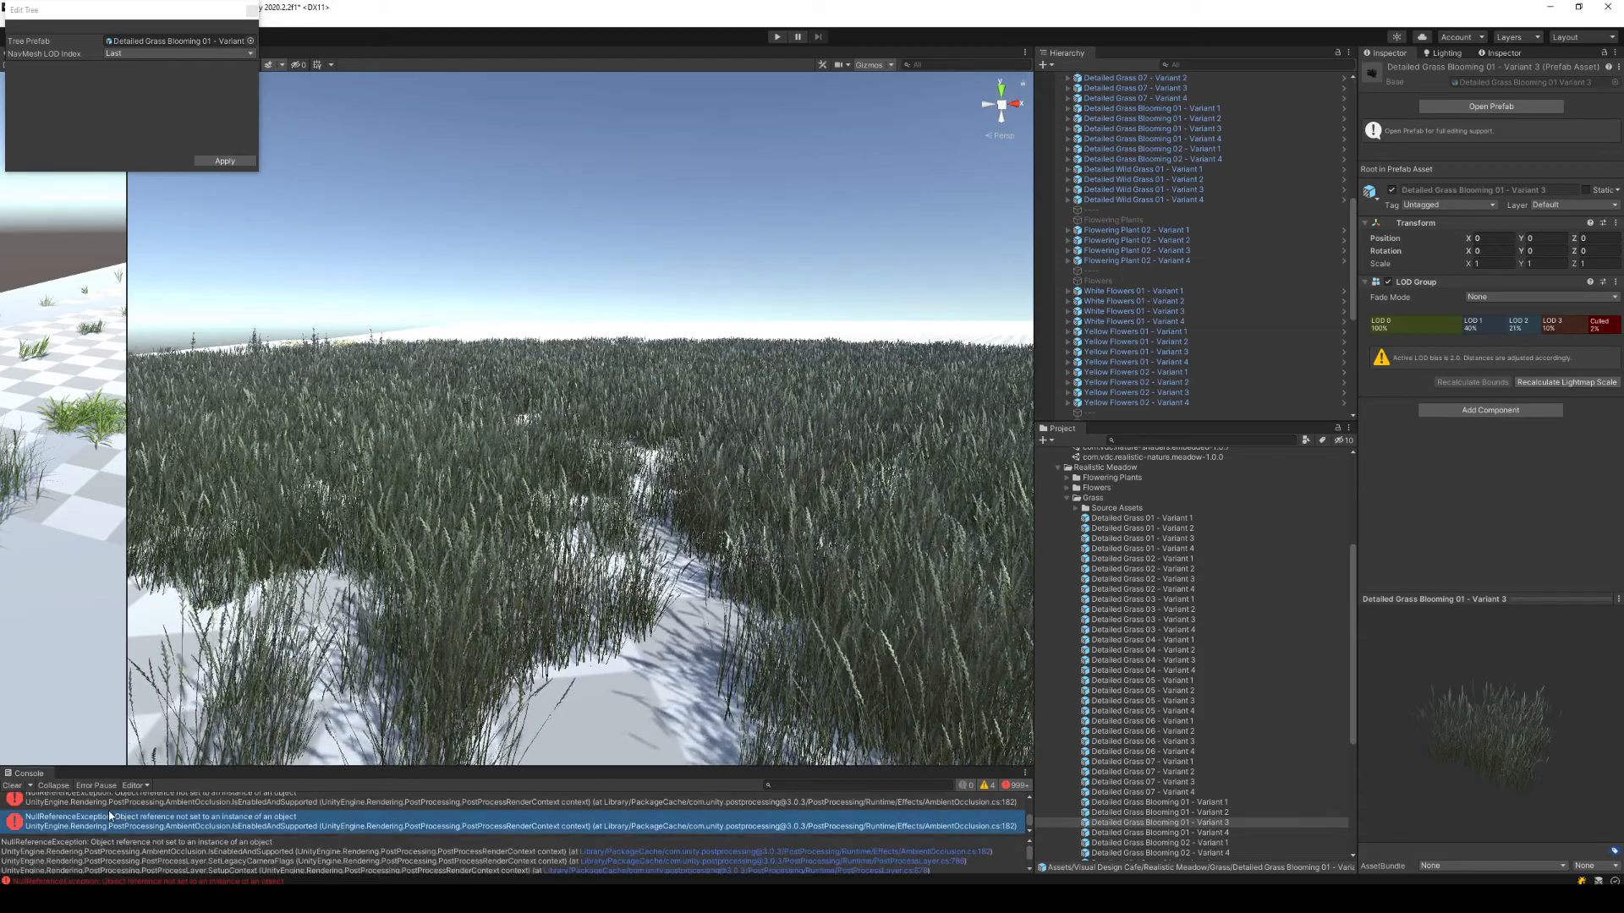
{"action": "left_click", "coordinate": [12, 786]}
{"action": "scroll", "coordinate": [1210, 204], "scroll_direction": "up", "scroll_amount": 8}
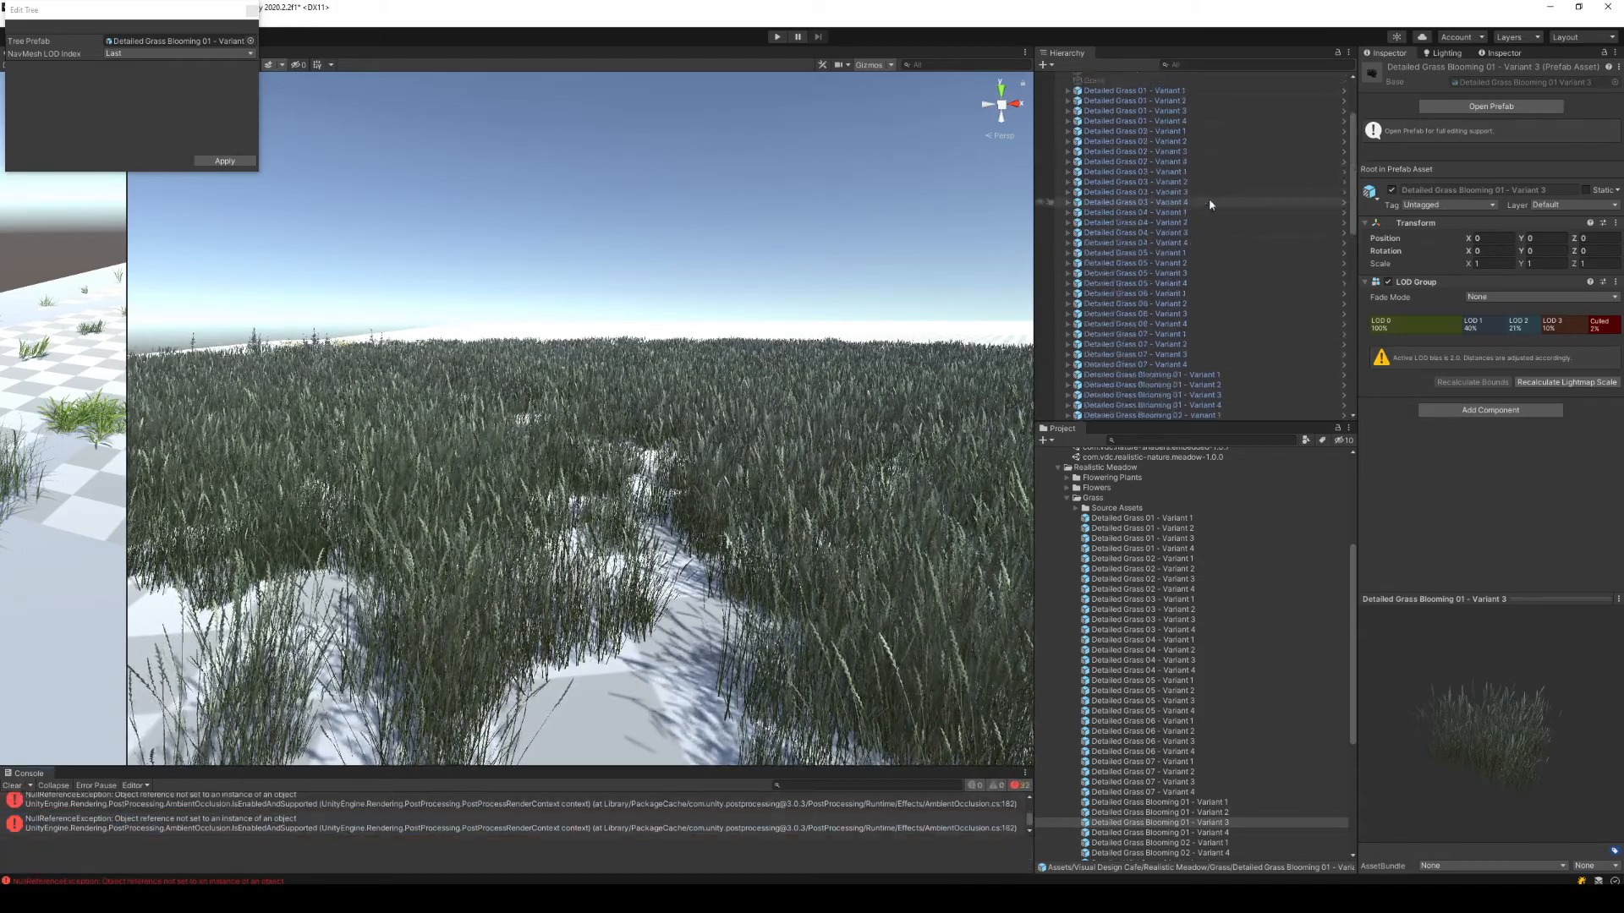
{"action": "scroll", "coordinate": [1209, 200], "scroll_direction": "up", "scroll_amount": 3}
{"action": "left_click", "coordinate": [1125, 87]}
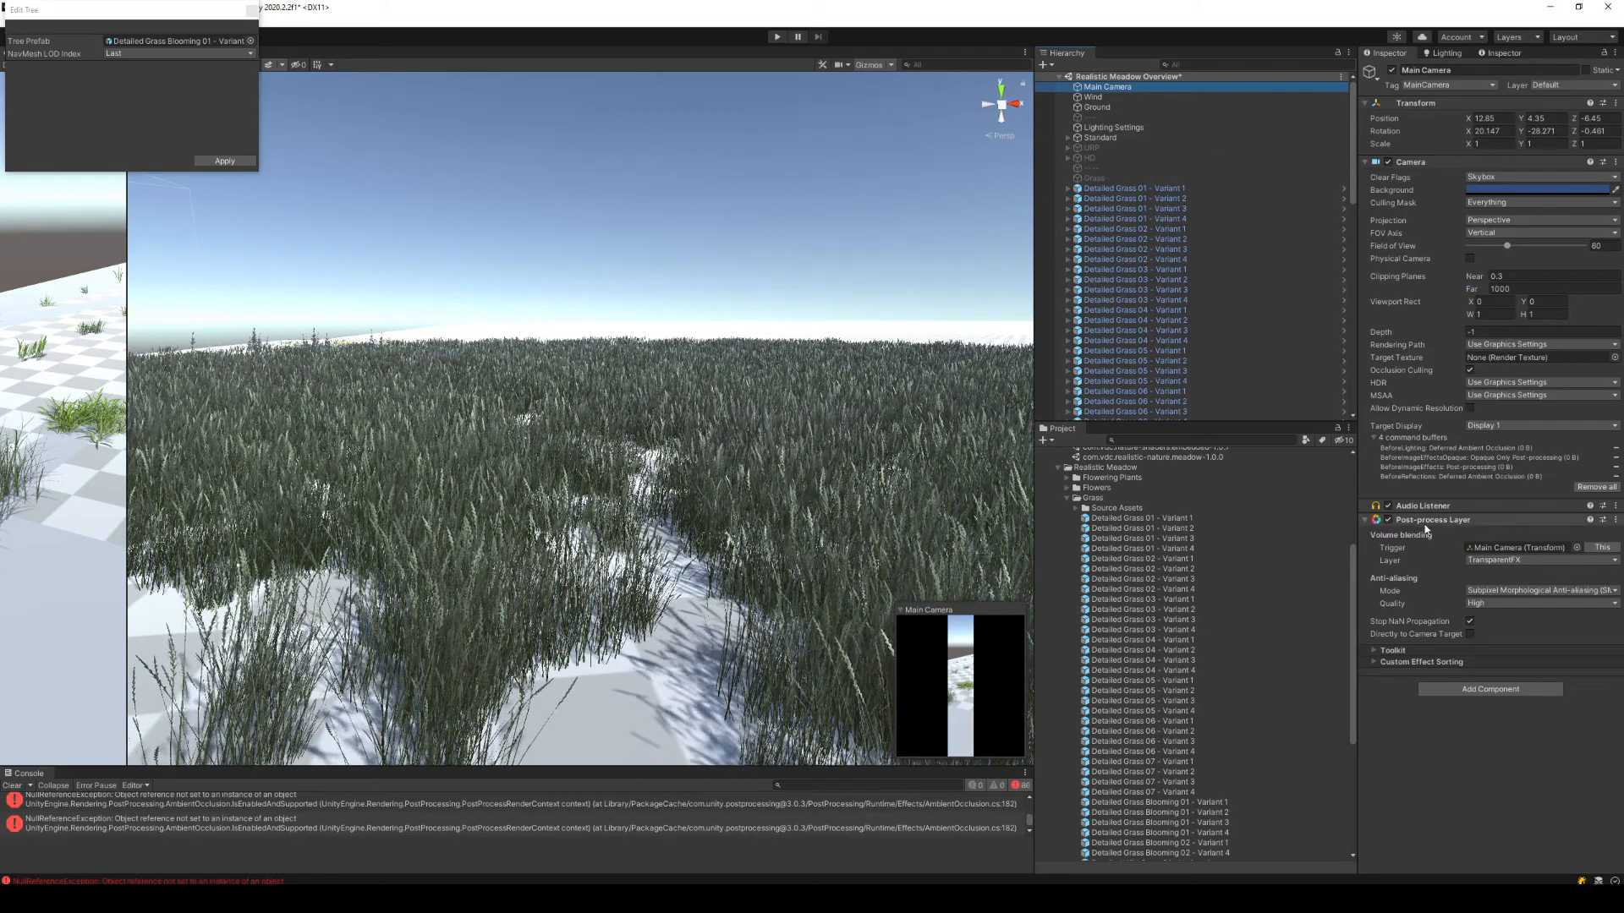
{"action": "right_click", "coordinate": [1425, 524]}
{"action": "left_click", "coordinate": [1458, 534]}
Set the Post-process Layer's volume blending layer to TransparentFX and clear the console.
{"action": "left_click", "coordinate": [1552, 561]}
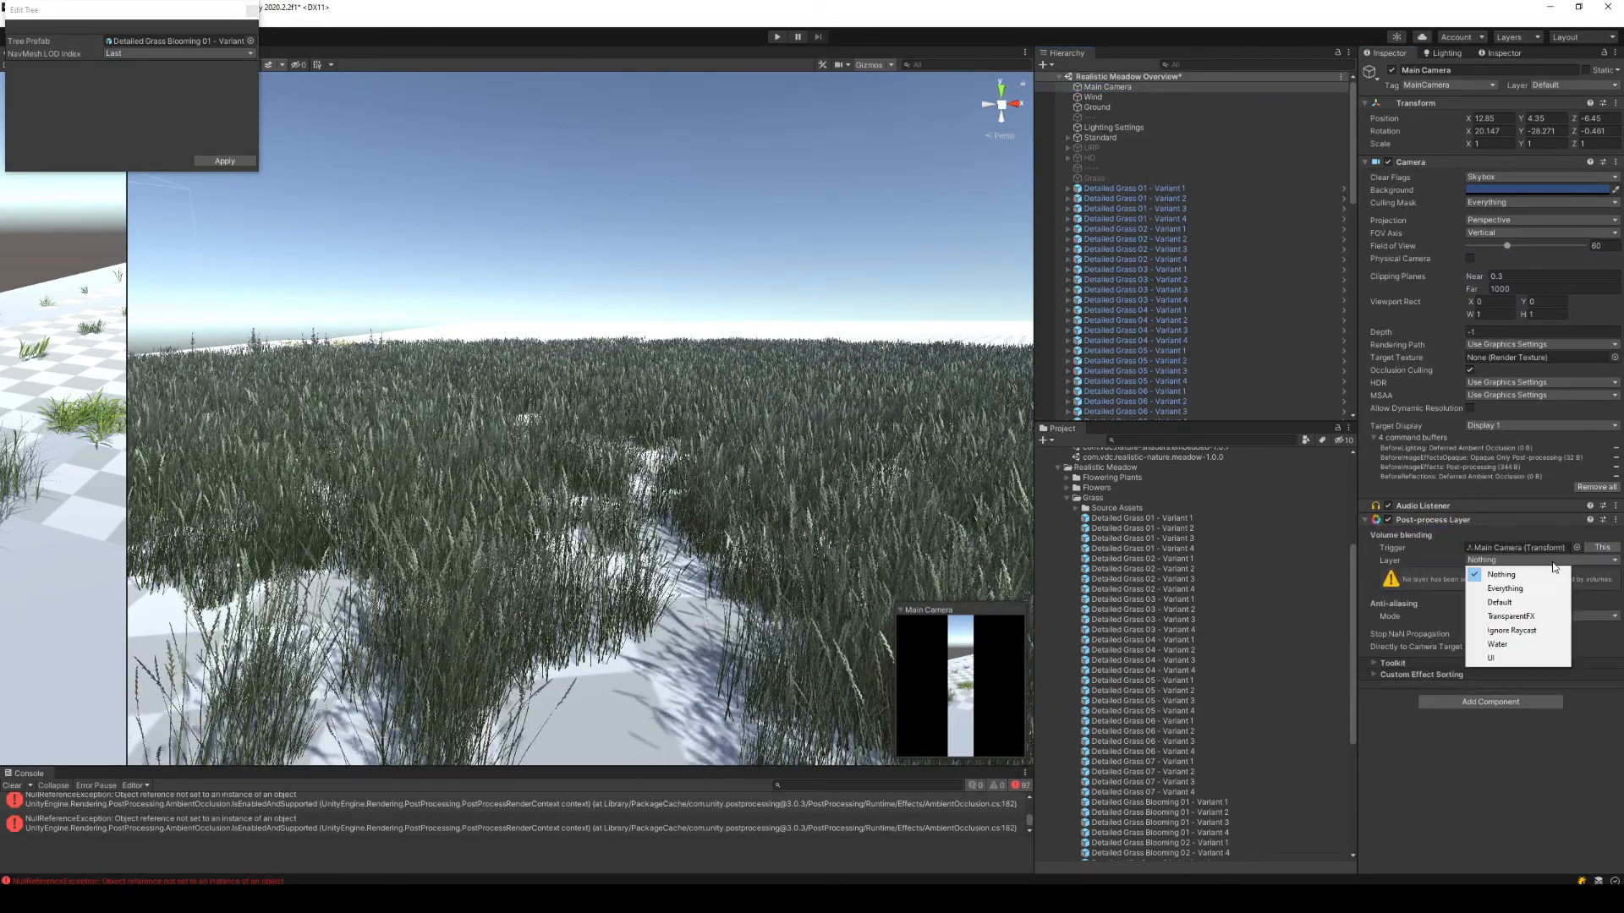
{"action": "left_click", "coordinate": [1540, 620]}
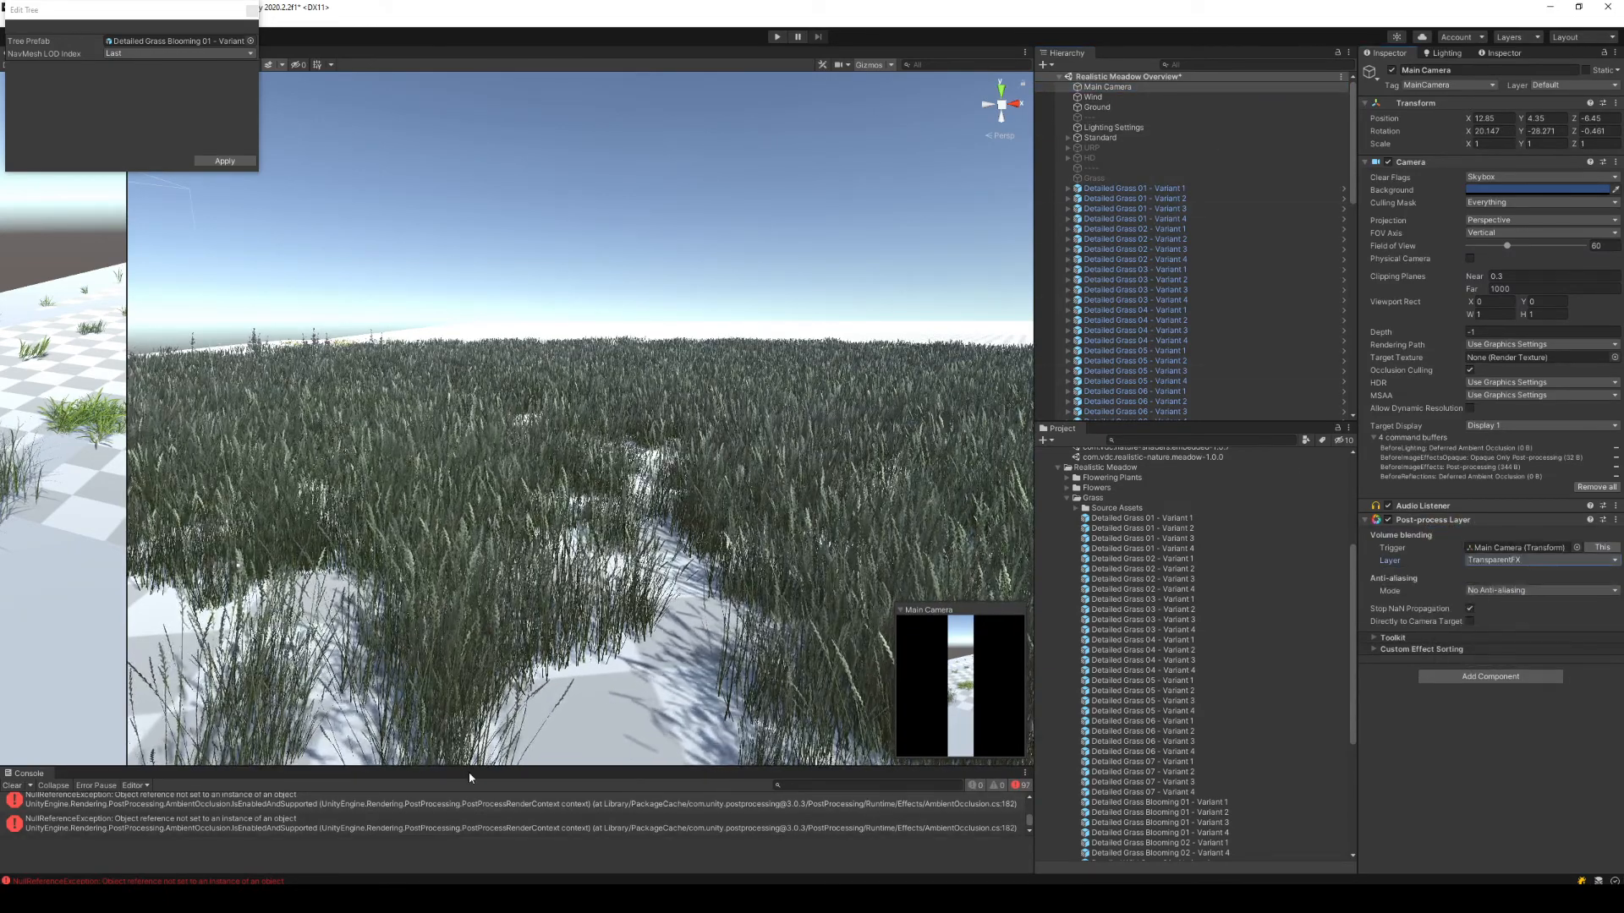
{"action": "left_click", "coordinate": [12, 785]}
Inspect the painted blooming grass on the terrain from several viewpoints, both close up and across the field.
{"action": "right_click_drag", "start_coordinate": [575, 526], "coordinate": [668, 581]}
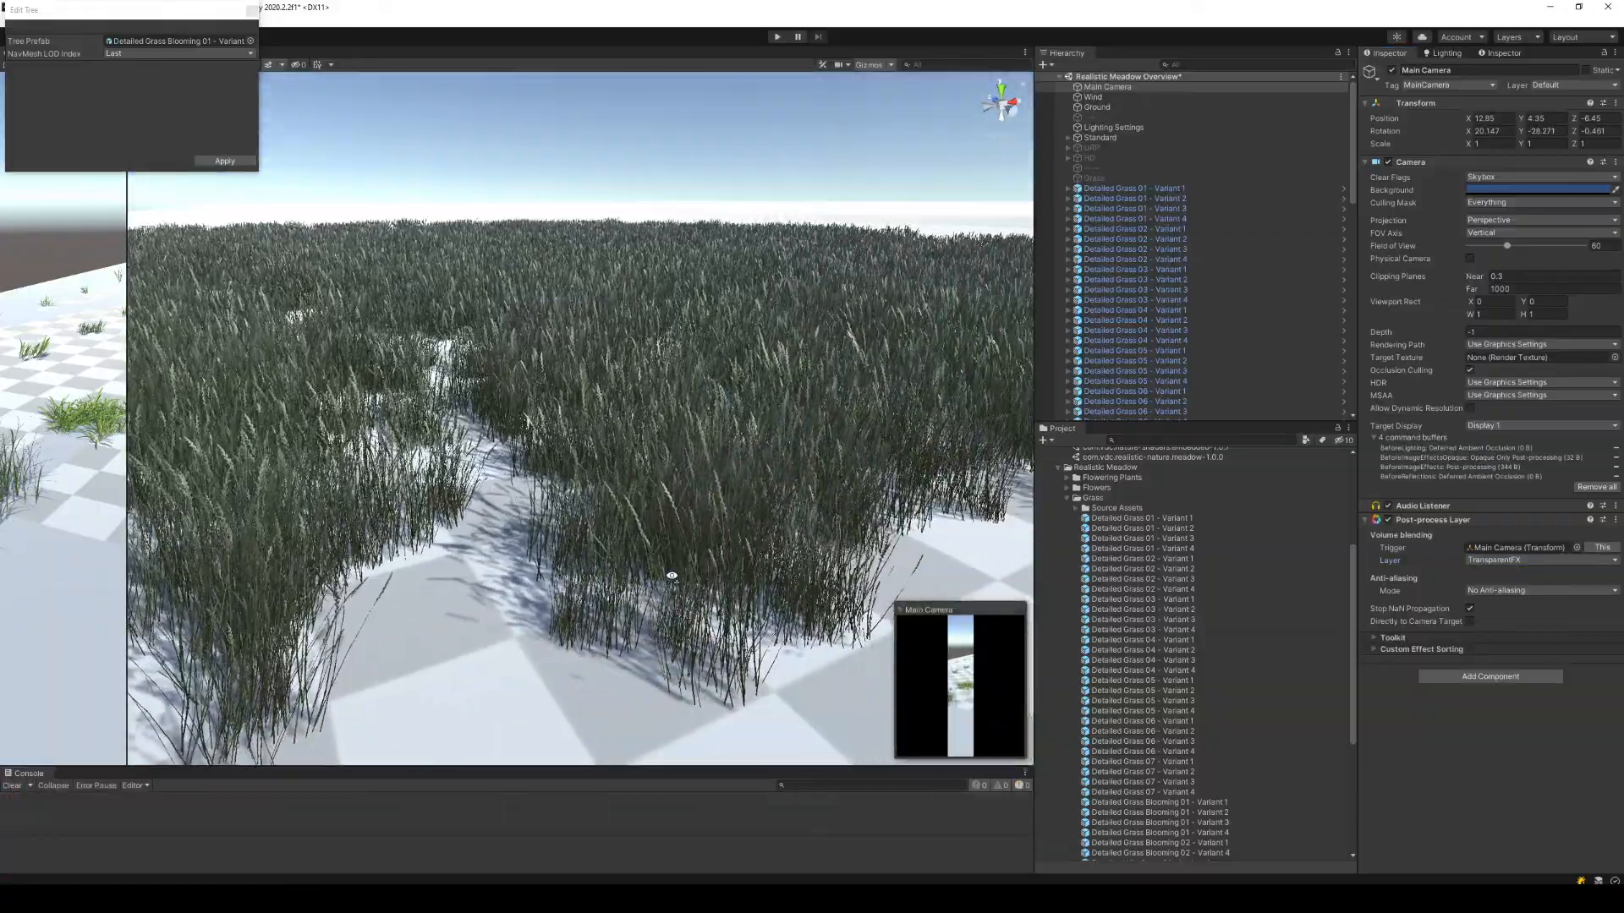
{"action": "left_click_drag", "start_coordinate": [702, 555], "coordinate": [600, 500], "text": "alt"}
{"action": "key", "text": "w"}
{"action": "right_click_drag", "start_coordinate": [600, 500], "coordinate": [584, 490]}
{"action": "key", "text": "s"}
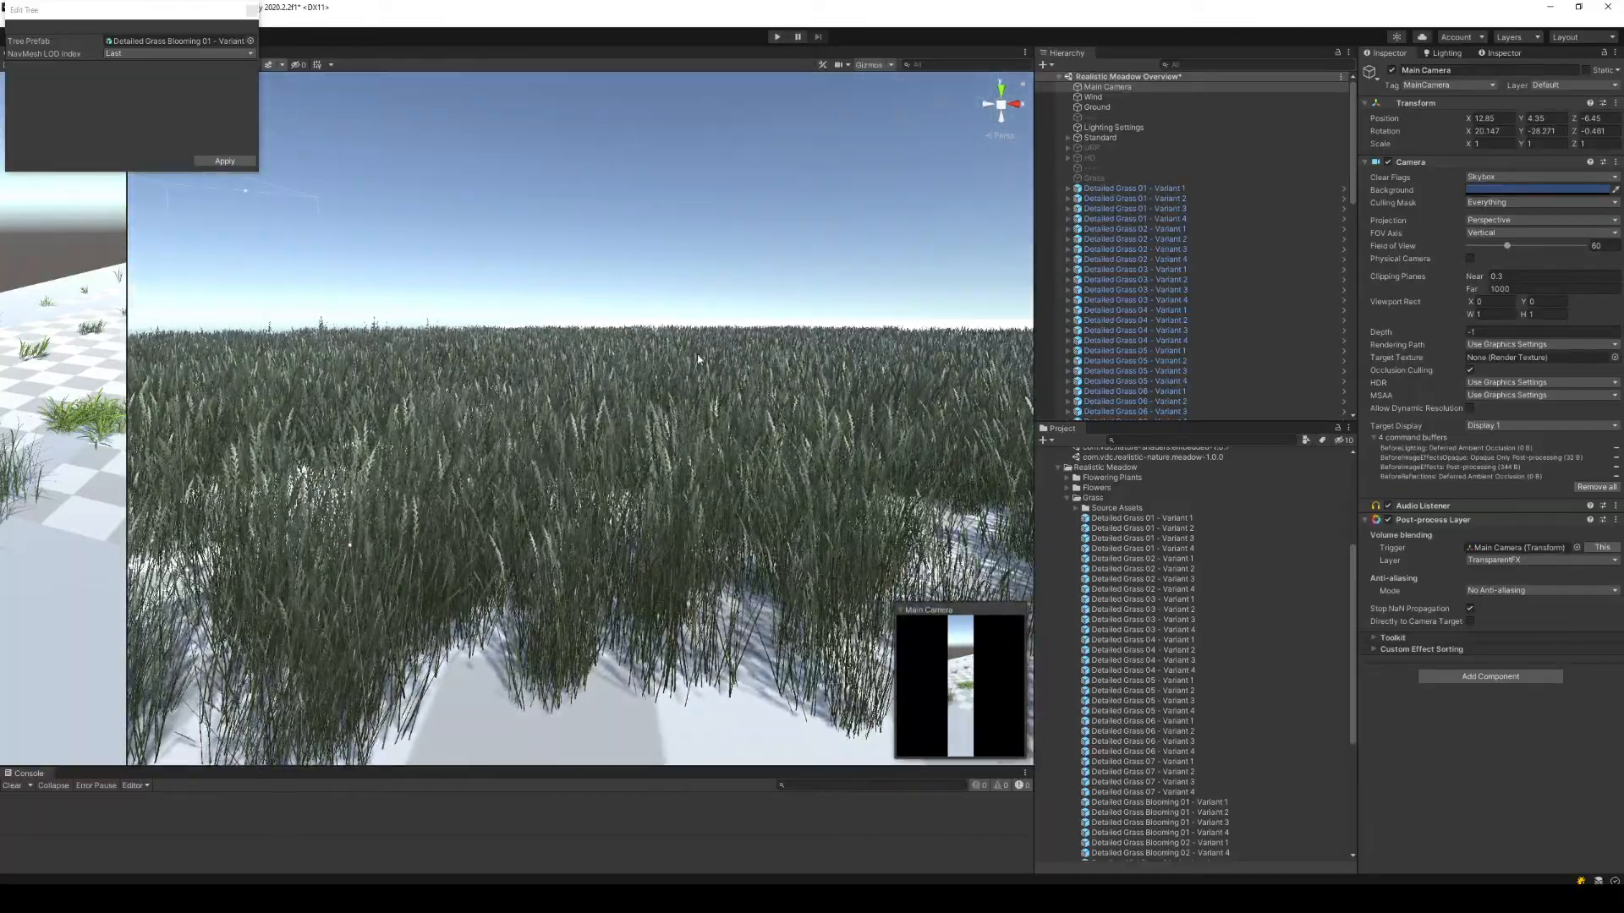
Open the prefab selection for the terrain tree and preview the Clover variants as replacements on the painted patch.
{"action": "left_click", "coordinate": [250, 40]}
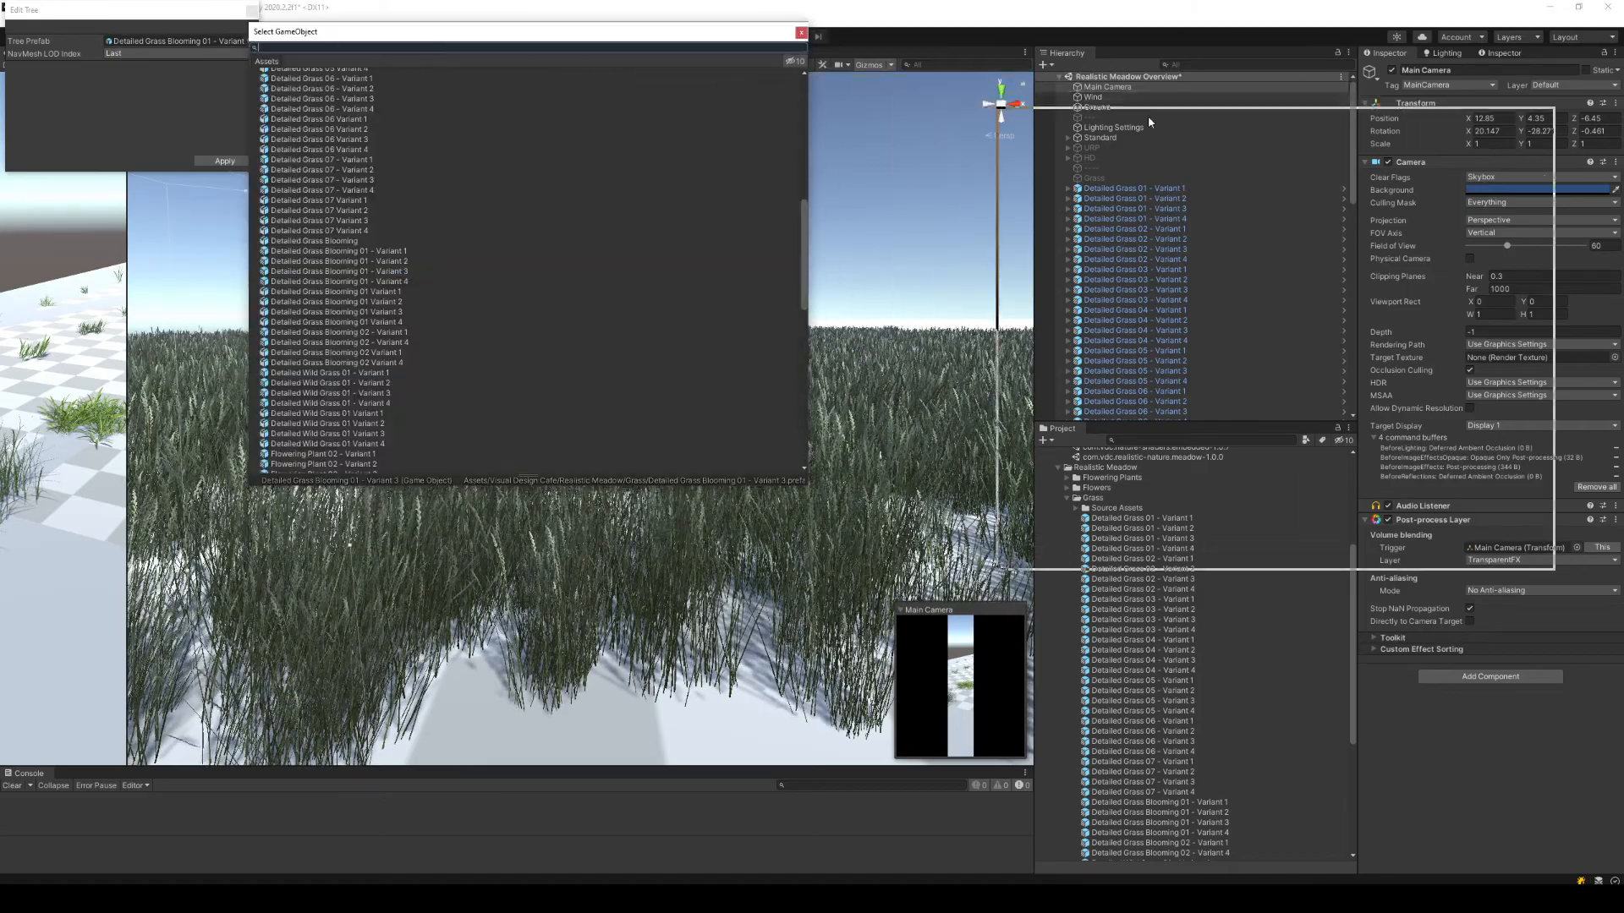
{"action": "scroll", "coordinate": [1189, 352], "scroll_direction": "up", "scroll_amount": 10}
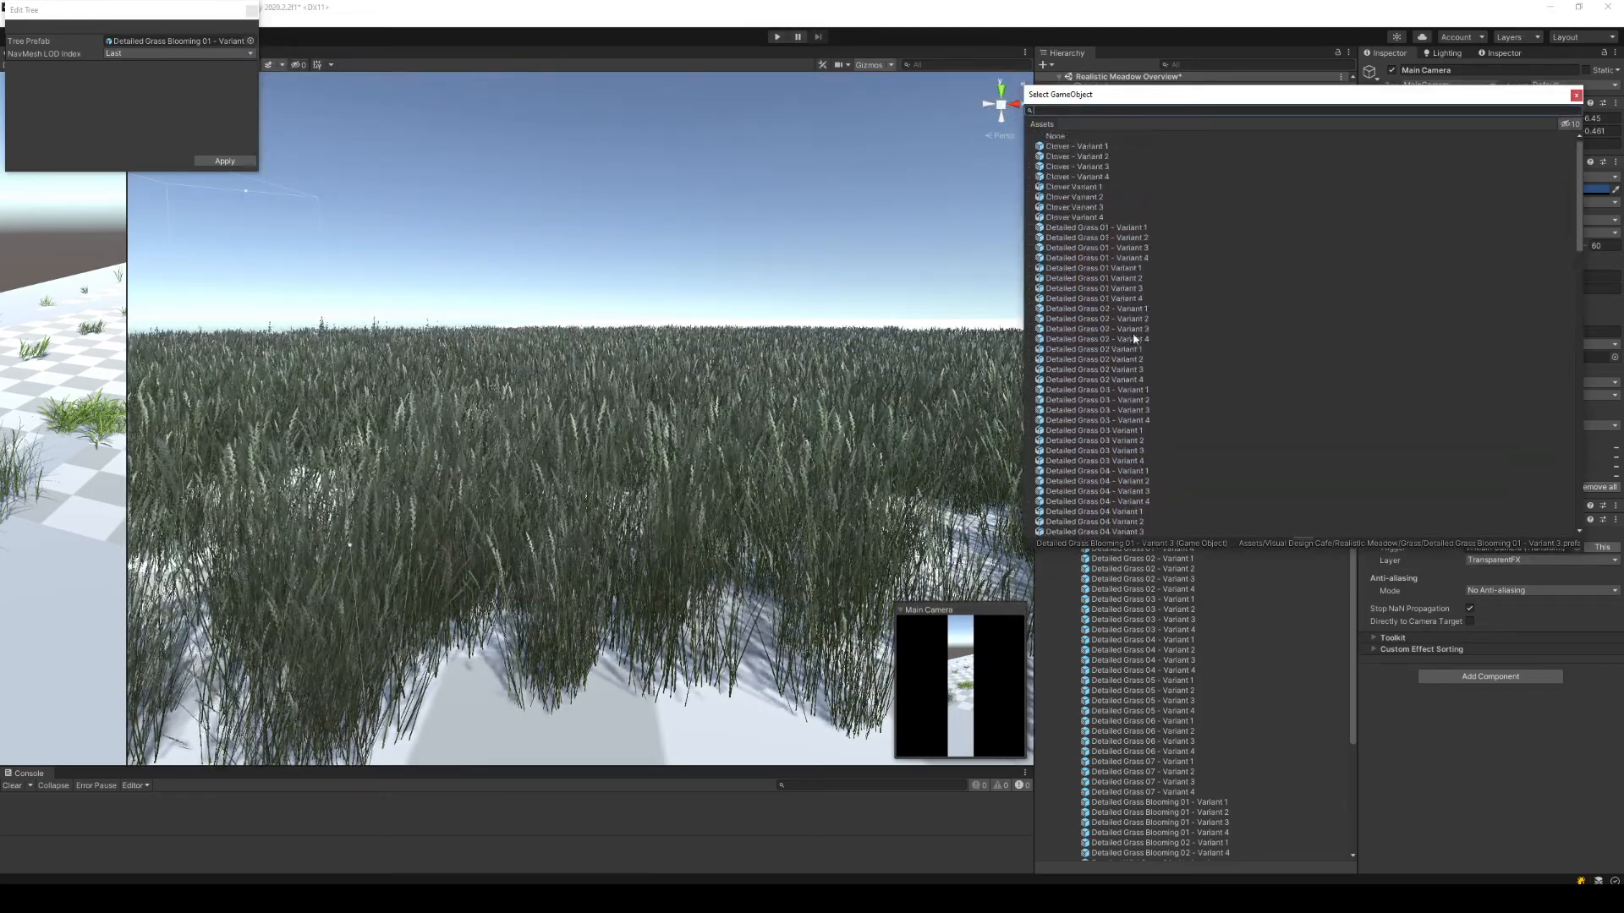
{"action": "left_click", "coordinate": [1088, 147]}
{"action": "key", "text": "Down"}
{"action": "key", "text": "Down"}
{"action": "key", "text": "Down"}
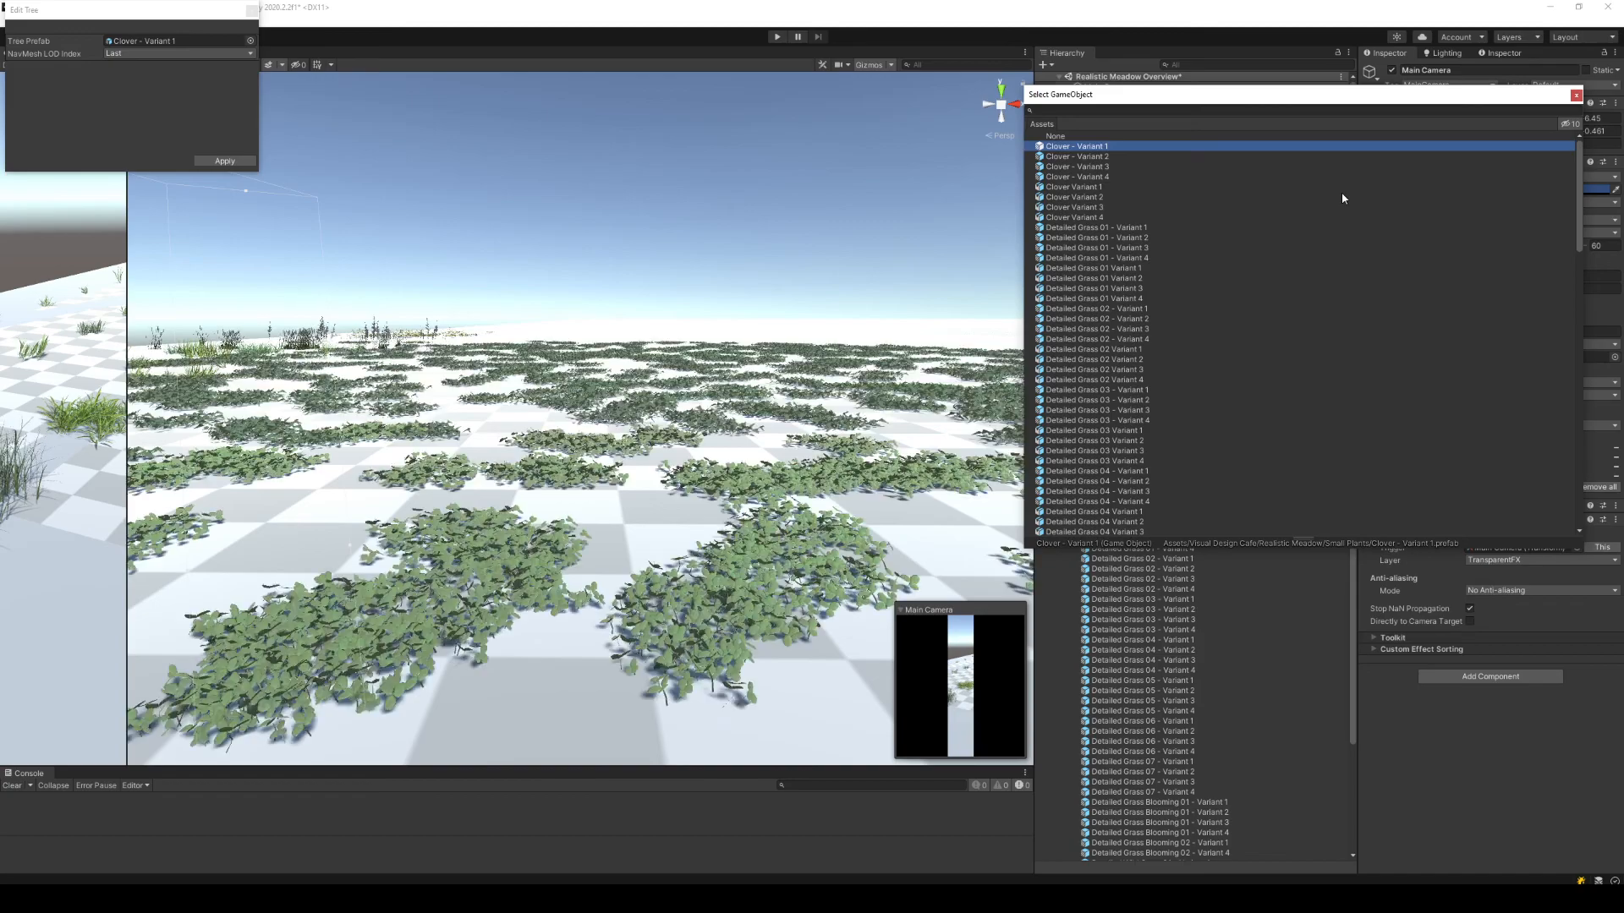
{"action": "key", "text": "Down"}
{"action": "key", "text": "Down"}
{"action": "key", "text": "Down"}
{"action": "key", "text": "Down"}
{"action": "key", "text": "Down"}
{"action": "key", "text": "Down"}
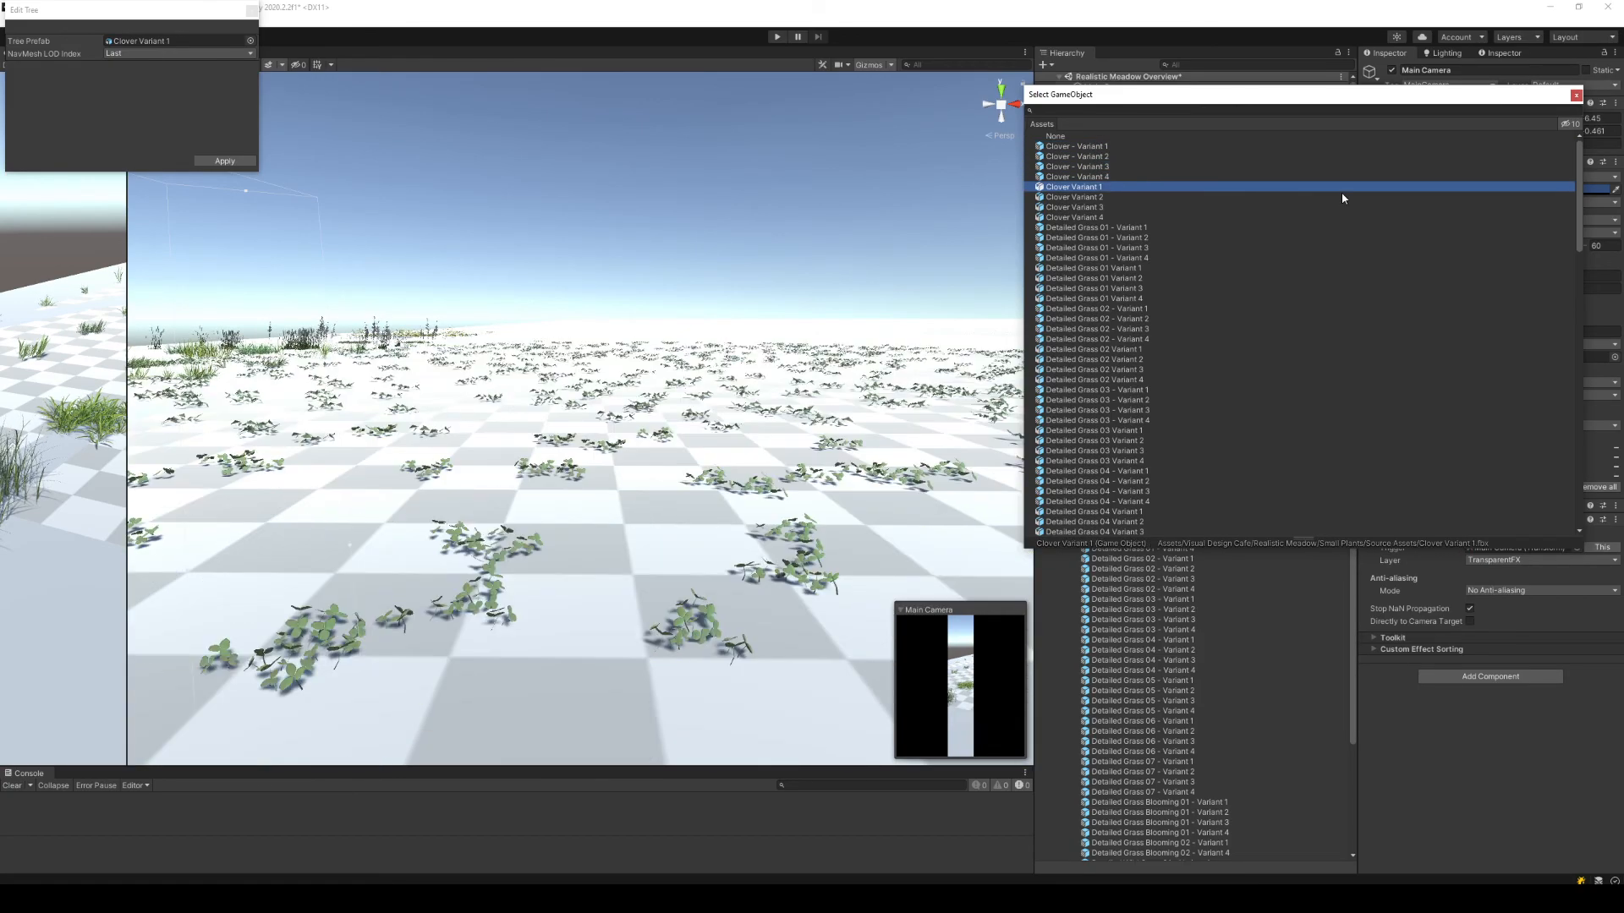
Preview the Detailed Grass 01 and Detailed Grass 02 variants as the terrain tree's prefab.
{"action": "key", "text": "Down"}
{"action": "key", "text": "Down"}
{"action": "key", "text": "Down"}
{"action": "key", "text": "Down"}
{"action": "key", "text": "Down"}
{"action": "key", "text": "Down"}
{"action": "key", "text": "Down"}
{"action": "key", "text": "Down"}
{"action": "key", "text": "Down"}
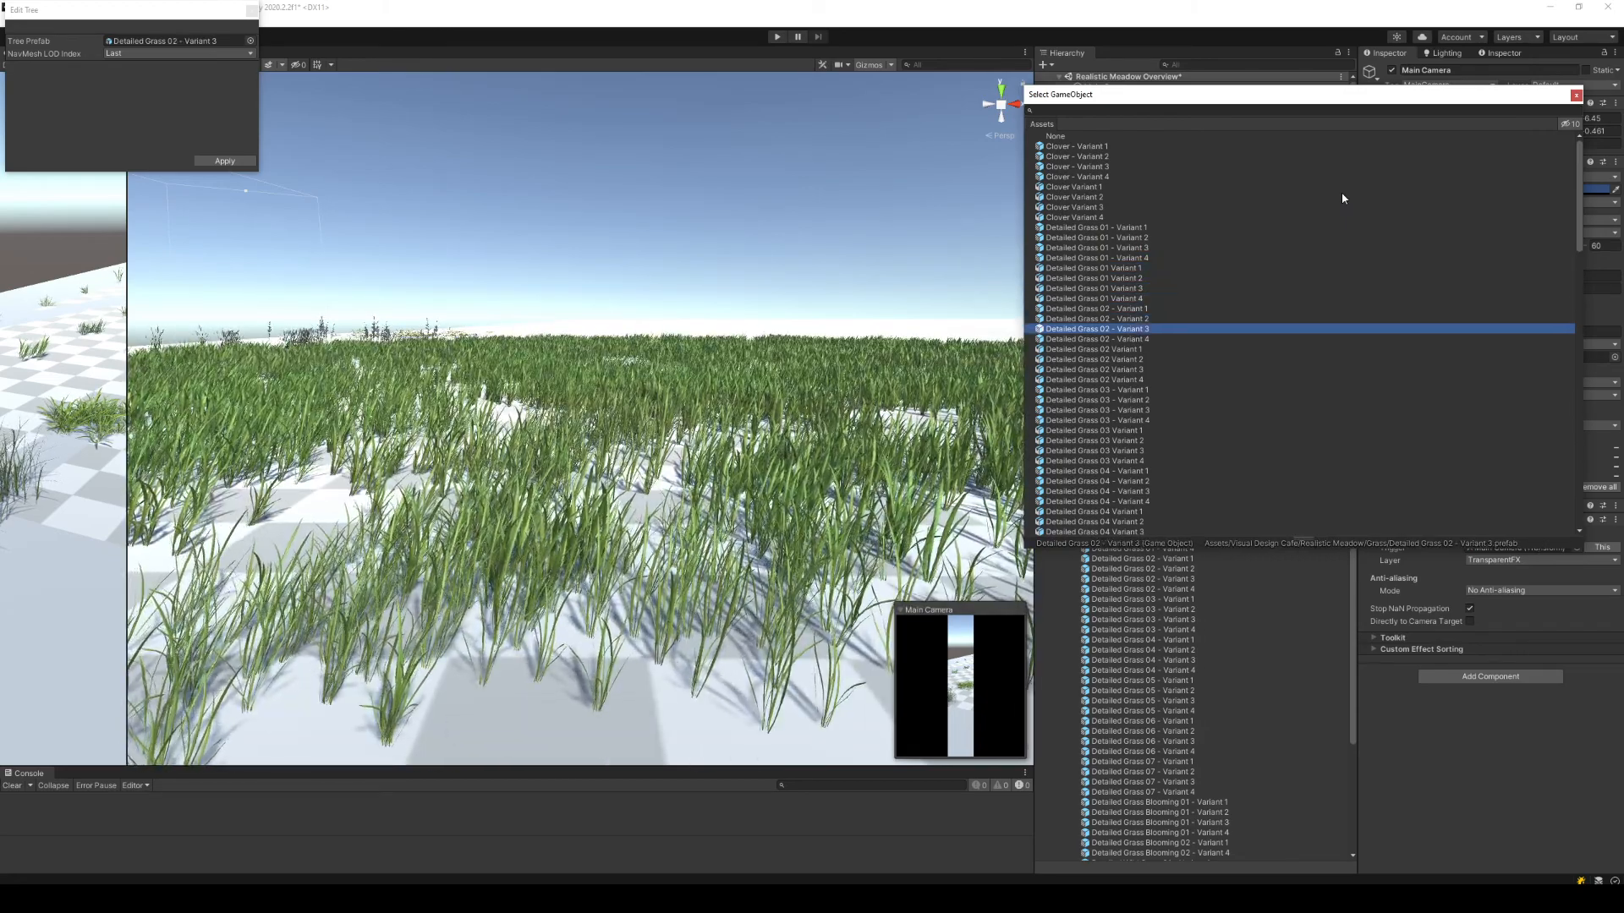
{"action": "key", "text": "Down"}
{"action": "key", "text": "Down"}
{"action": "key", "text": "Down"}
{"action": "key", "text": "Down"}
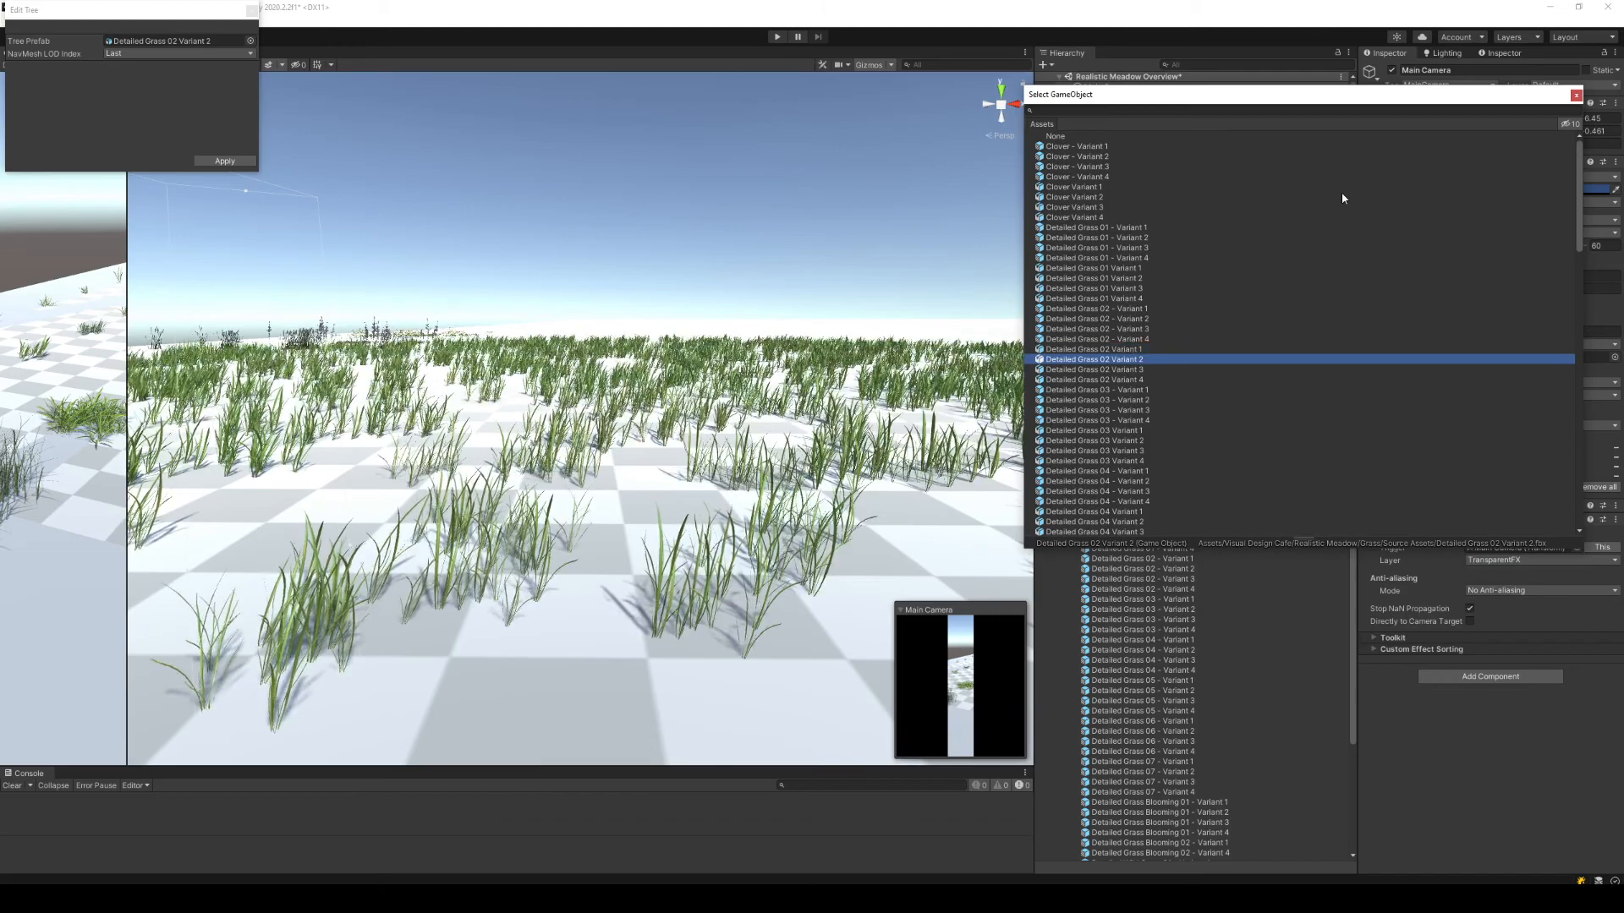
{"action": "key", "text": "Down"}
{"action": "key", "text": "Up"}
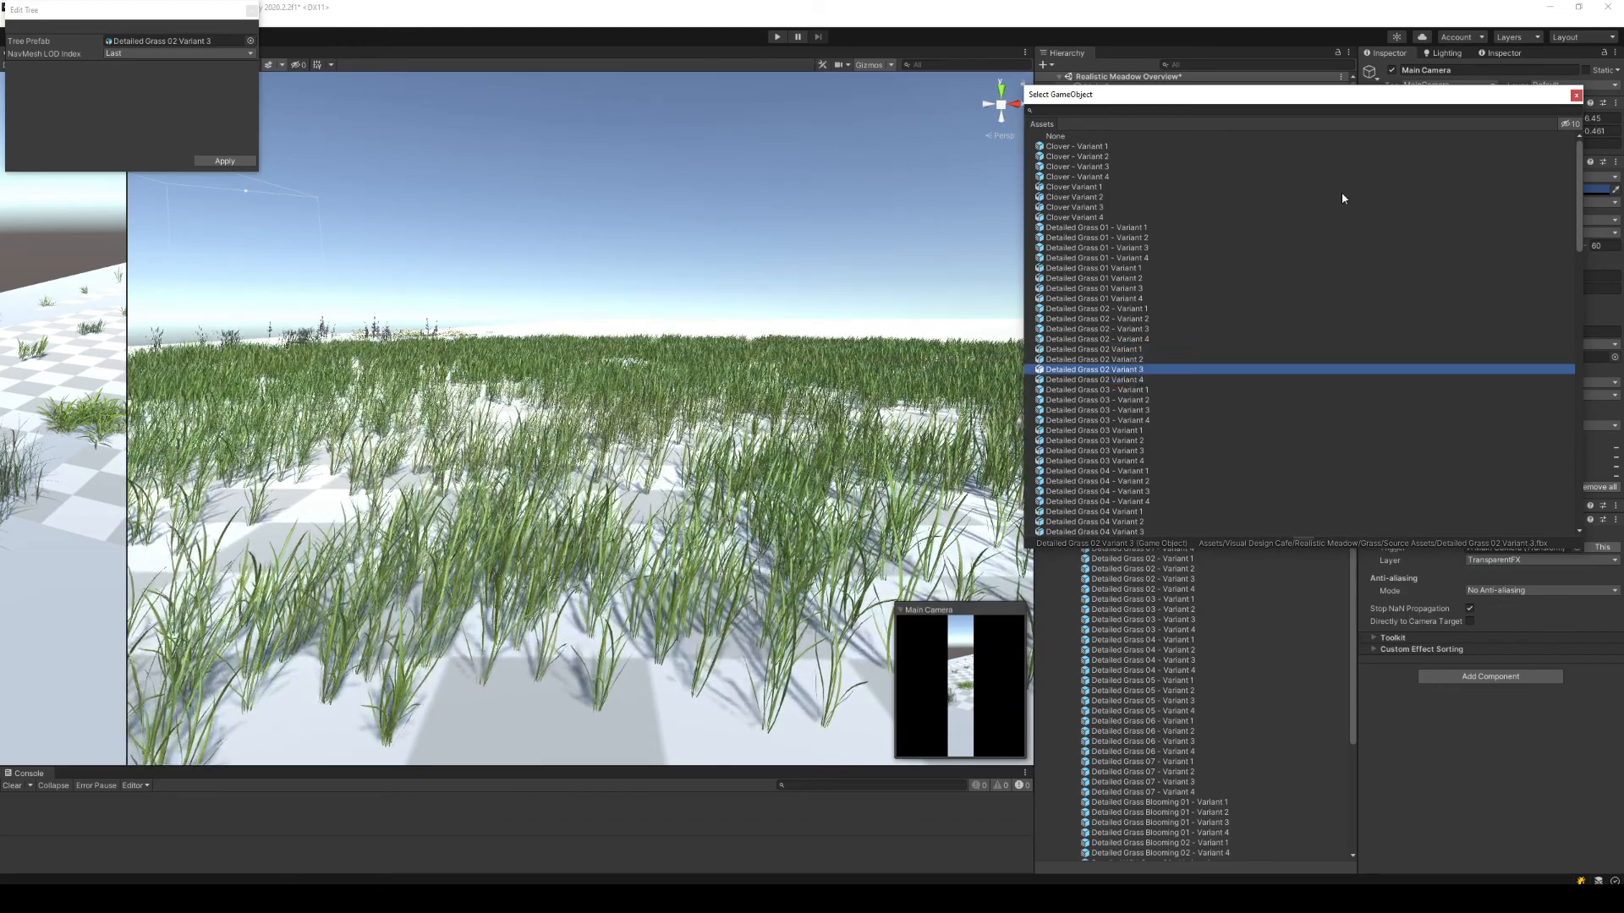
Preview the Detailed Grass 03 variants, both prefabs and source models, on the painted patch.
{"action": "key", "text": "Down"}
{"action": "key", "text": "Down"}
{"action": "key", "text": "Down"}
{"action": "key", "text": "Down"}
{"action": "key", "text": "Down"}
{"action": "key", "text": "Up"}
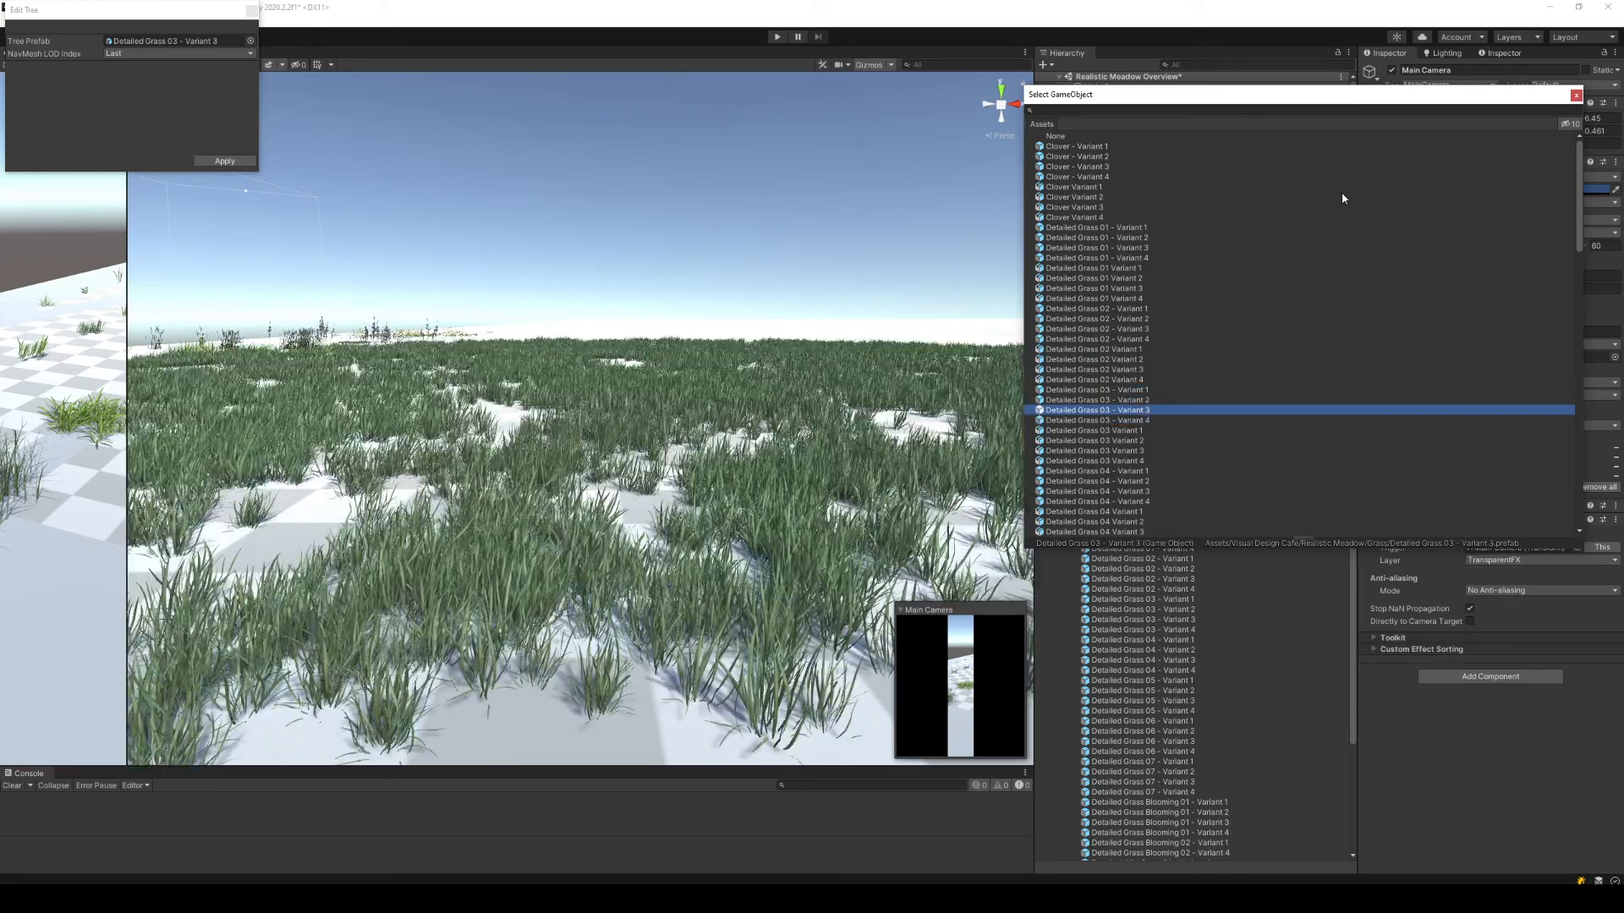
{"action": "key", "text": "Down"}
{"action": "key", "text": "Down"}
{"action": "key", "text": "Down"}
{"action": "key", "text": "Down"}
{"action": "key", "text": "Down"}
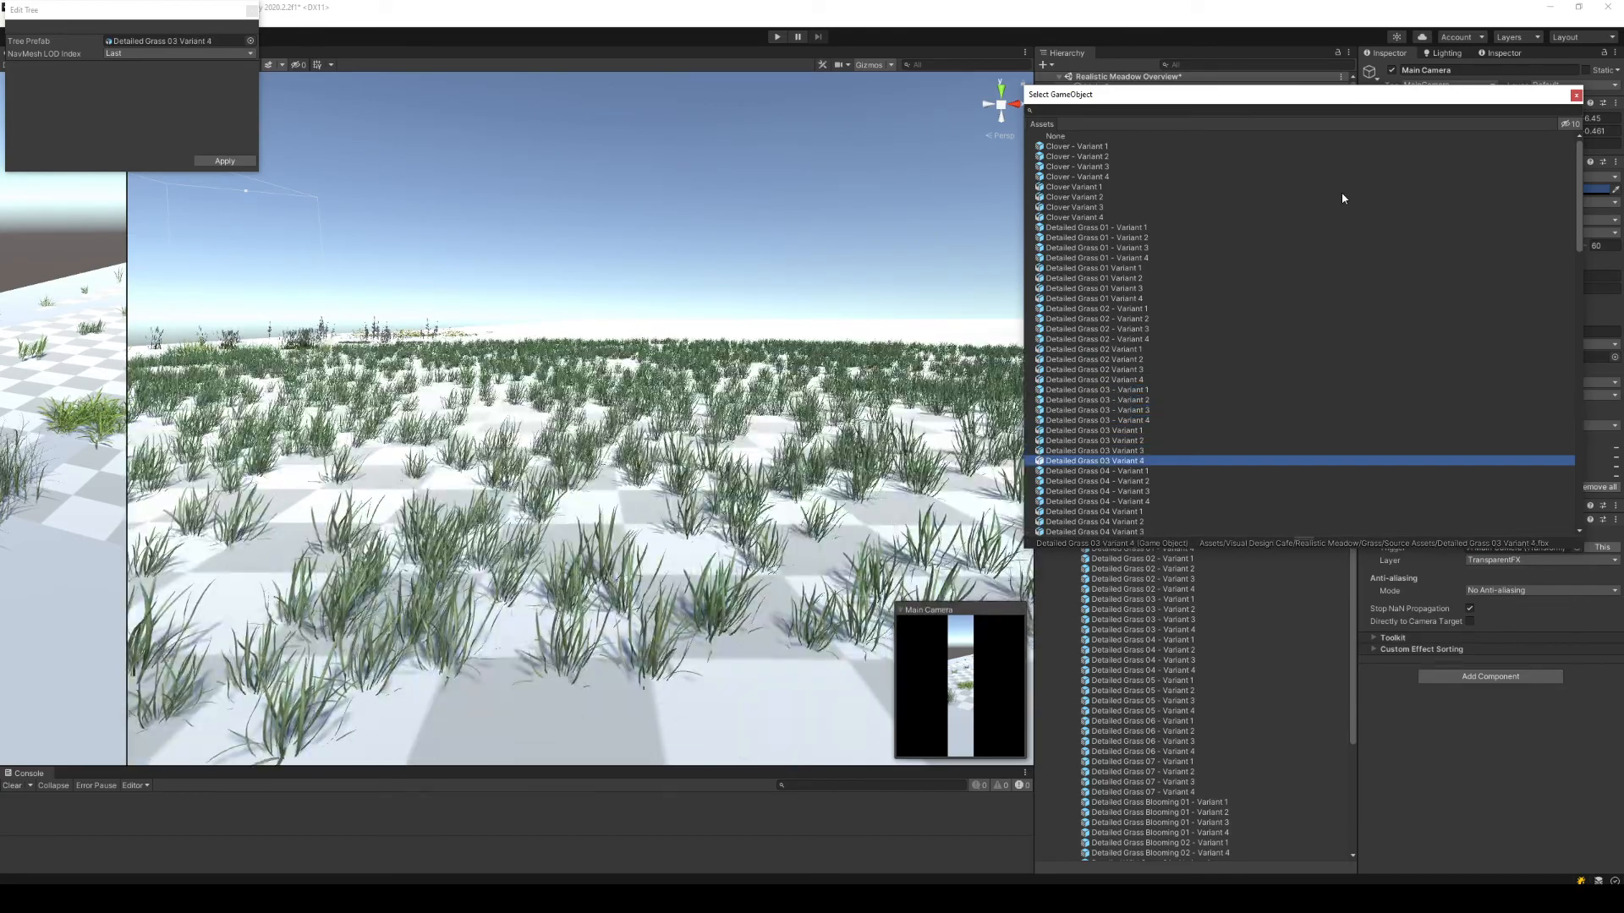
Preview the Detailed Grass 04 variants and the first Detailed Grass 05 variants as the terrain tree's prefab.
{"action": "key", "text": "Down"}
{"action": "key", "text": "Down"}
{"action": "key", "text": "Down"}
{"action": "key", "text": "Down"}
{"action": "key", "text": "Down"}
{"action": "key", "text": "Down"}
{"action": "key", "text": "Down"}
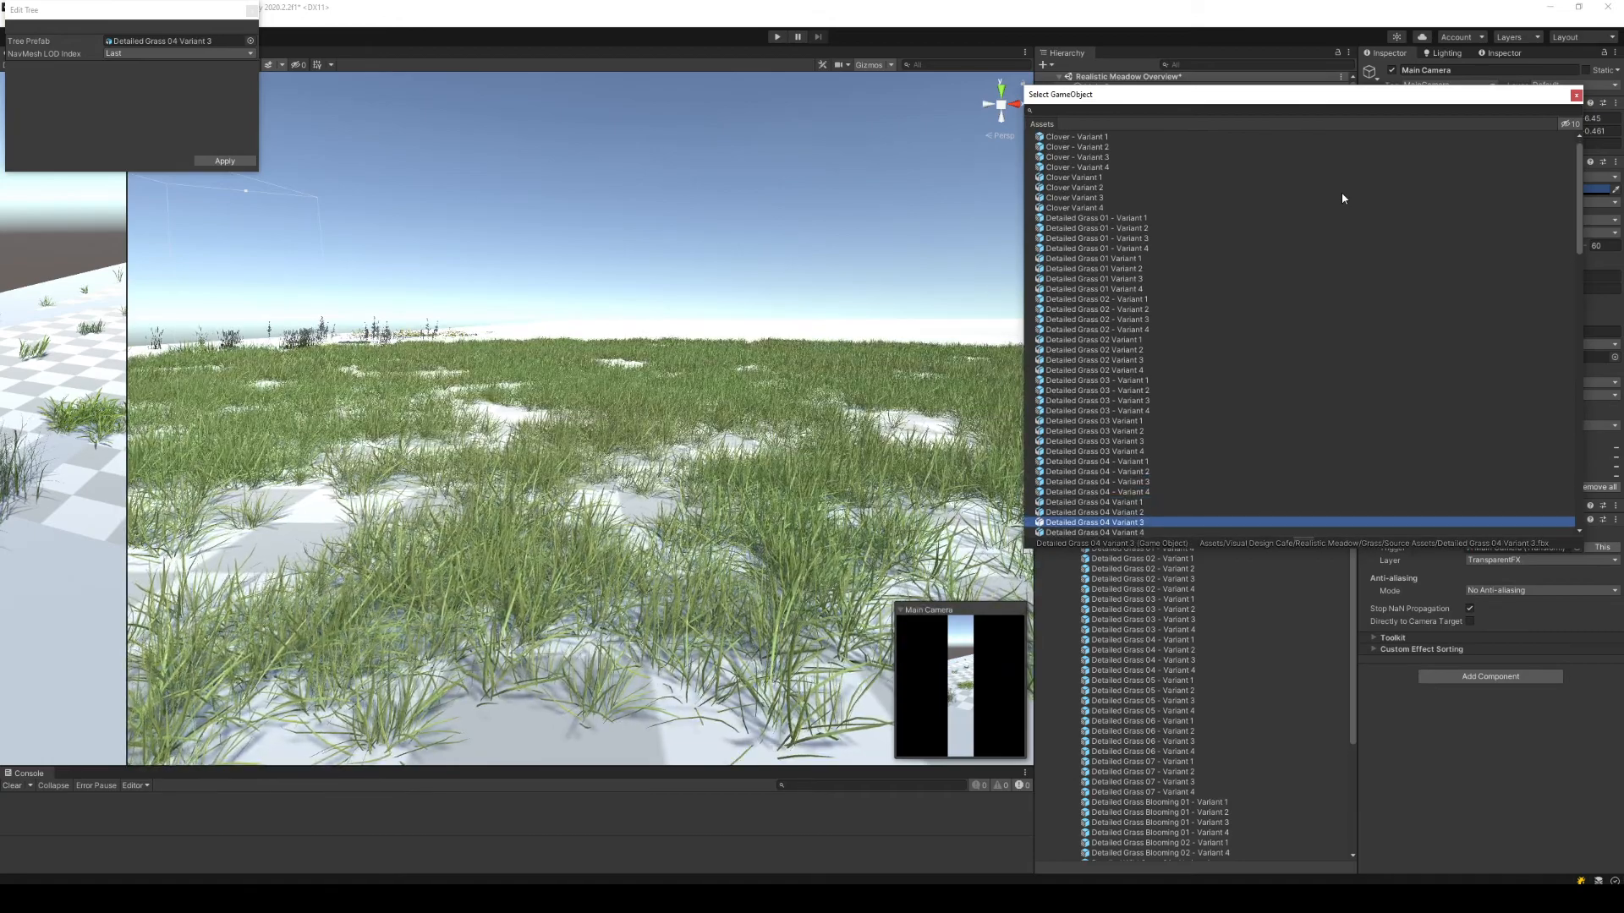
{"action": "key", "text": "Down"}
{"action": "key", "text": "Down"}
{"action": "key", "text": "Down"}
{"action": "key", "text": "Down"}
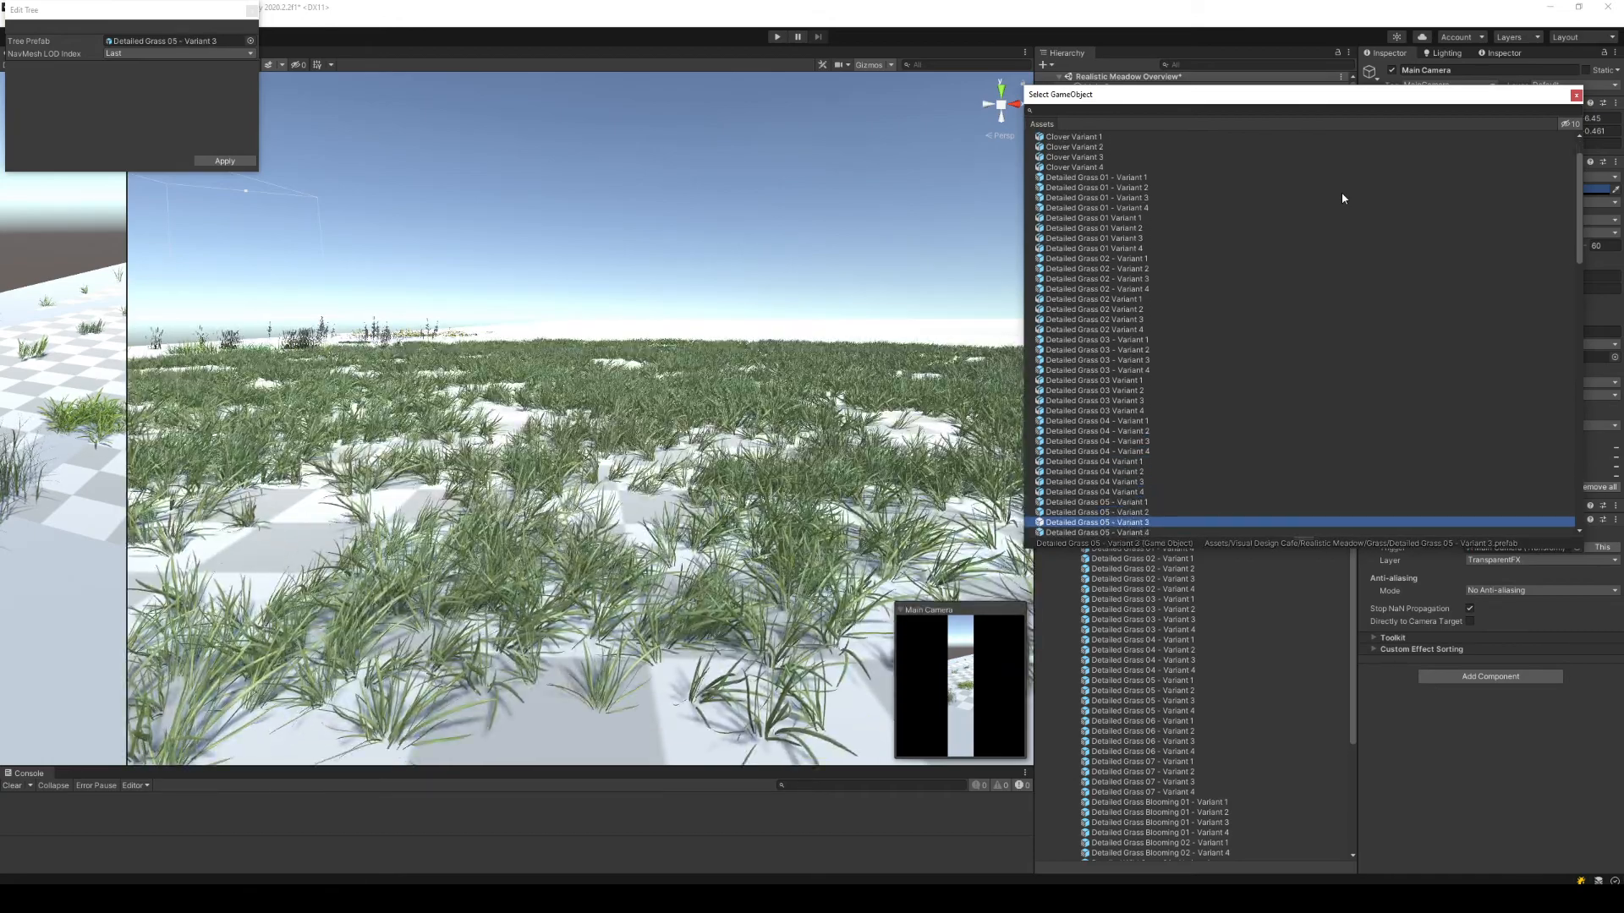
Preview the remaining Detailed Grass 05 variants and the Detailed Grass 06 variants on the painted patch.
{"action": "key", "text": "Down"}
{"action": "key", "text": "Down"}
{"action": "key", "text": "Down"}
{"action": "key", "text": "Down"}
{"action": "key", "text": "Down"}
{"action": "key", "text": "Down"}
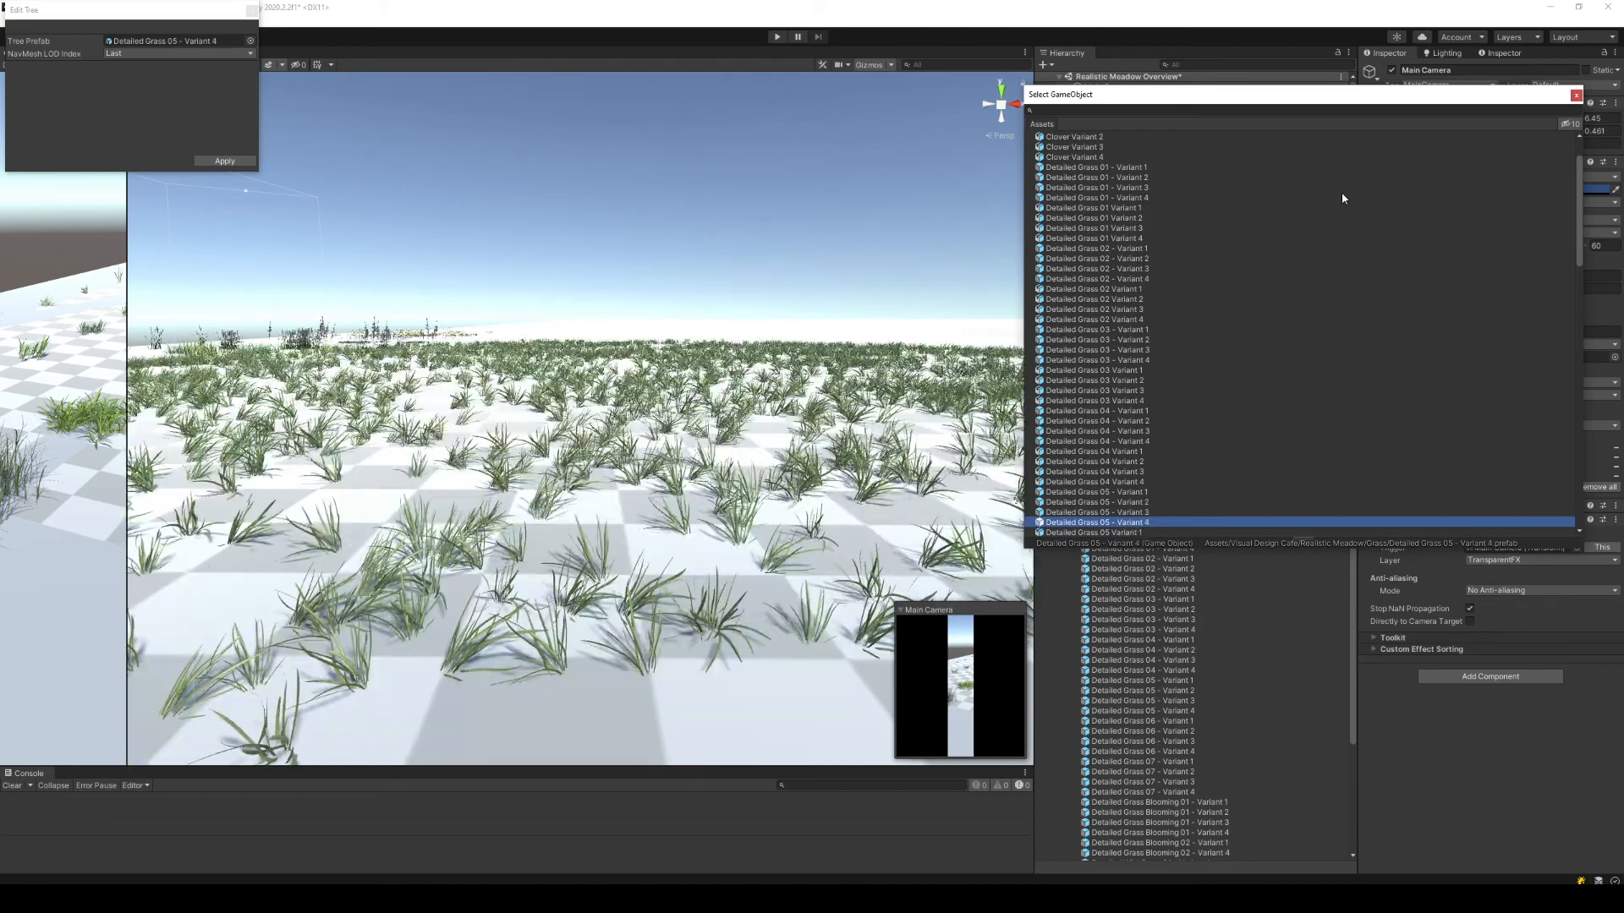
{"action": "key", "text": "Down"}
{"action": "key", "text": "Down"}
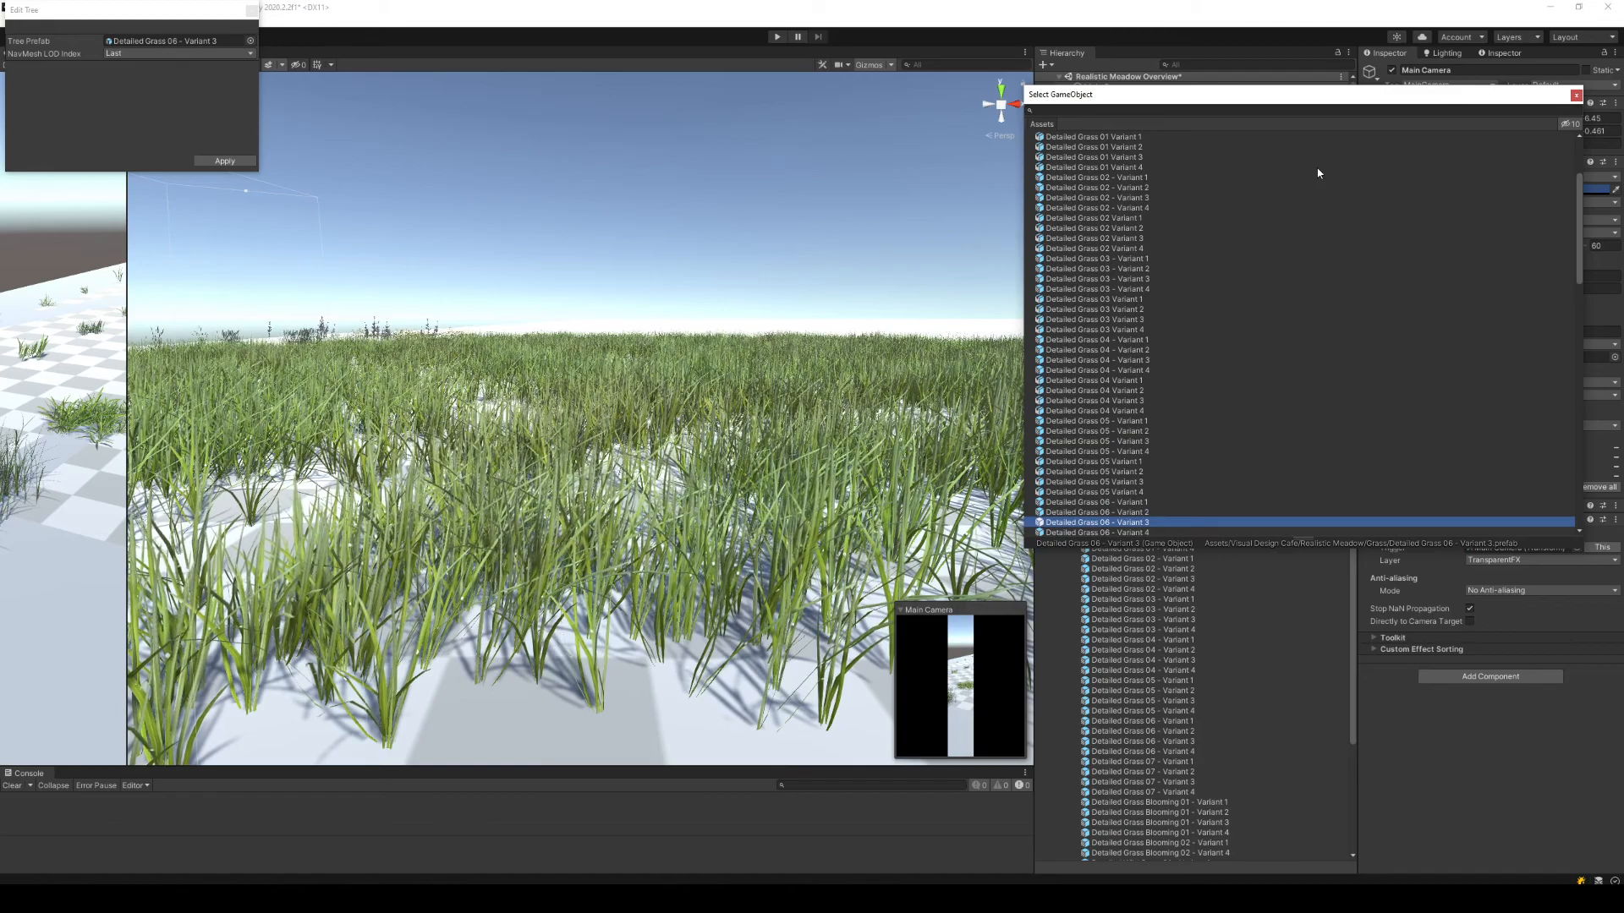
{"action": "scroll", "coordinate": [1363, 296], "scroll_direction": "down", "scroll_amount": 5}
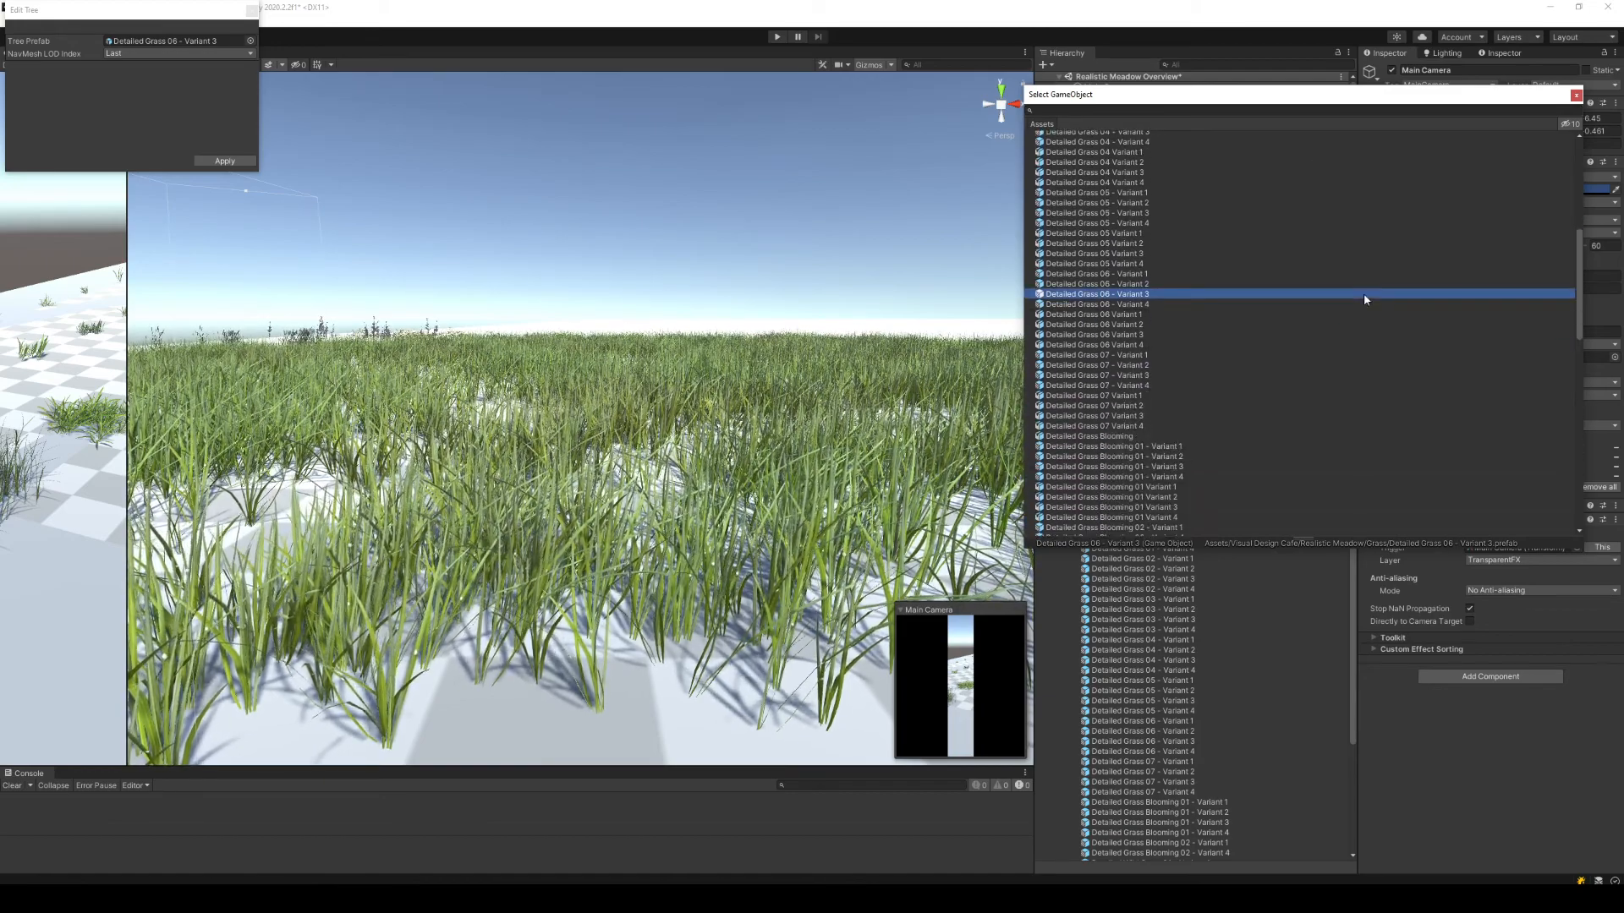
{"action": "key", "text": "Down"}
{"action": "key", "text": "Down"}
{"action": "key", "text": "Down"}
{"action": "key", "text": "Down"}
{"action": "key", "text": "Down"}
{"action": "key", "text": "Down"}
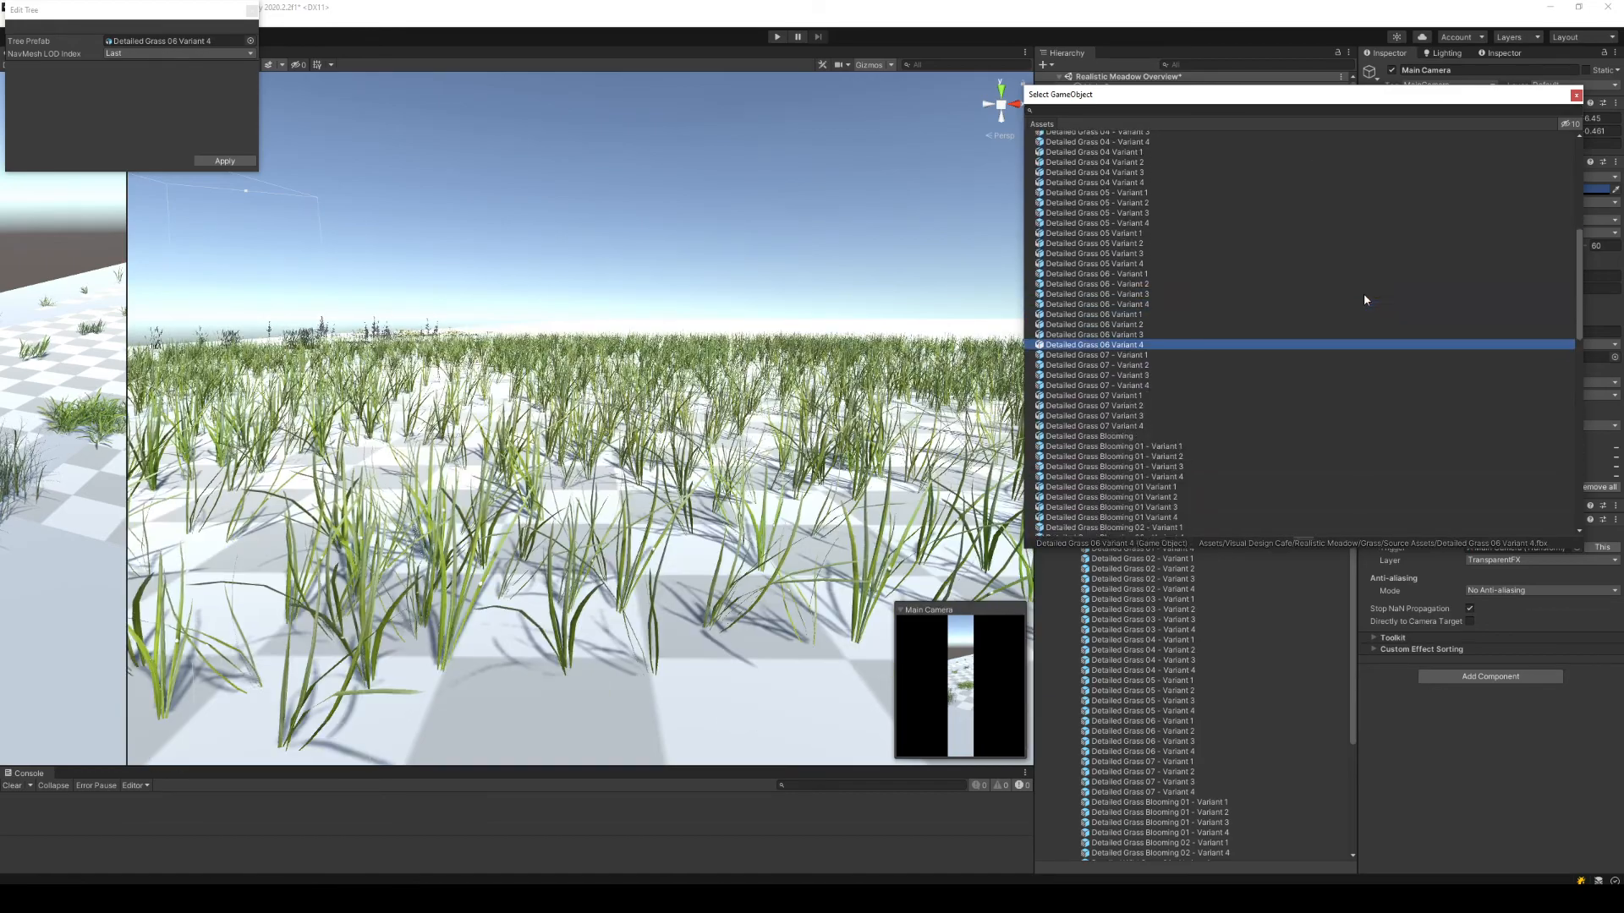
Replace the terrain tree's prefab with Detailed Grass 07 Variant 3 and move the selection window off the scene view.
{"action": "key", "text": "Down"}
{"action": "key", "text": "Down"}
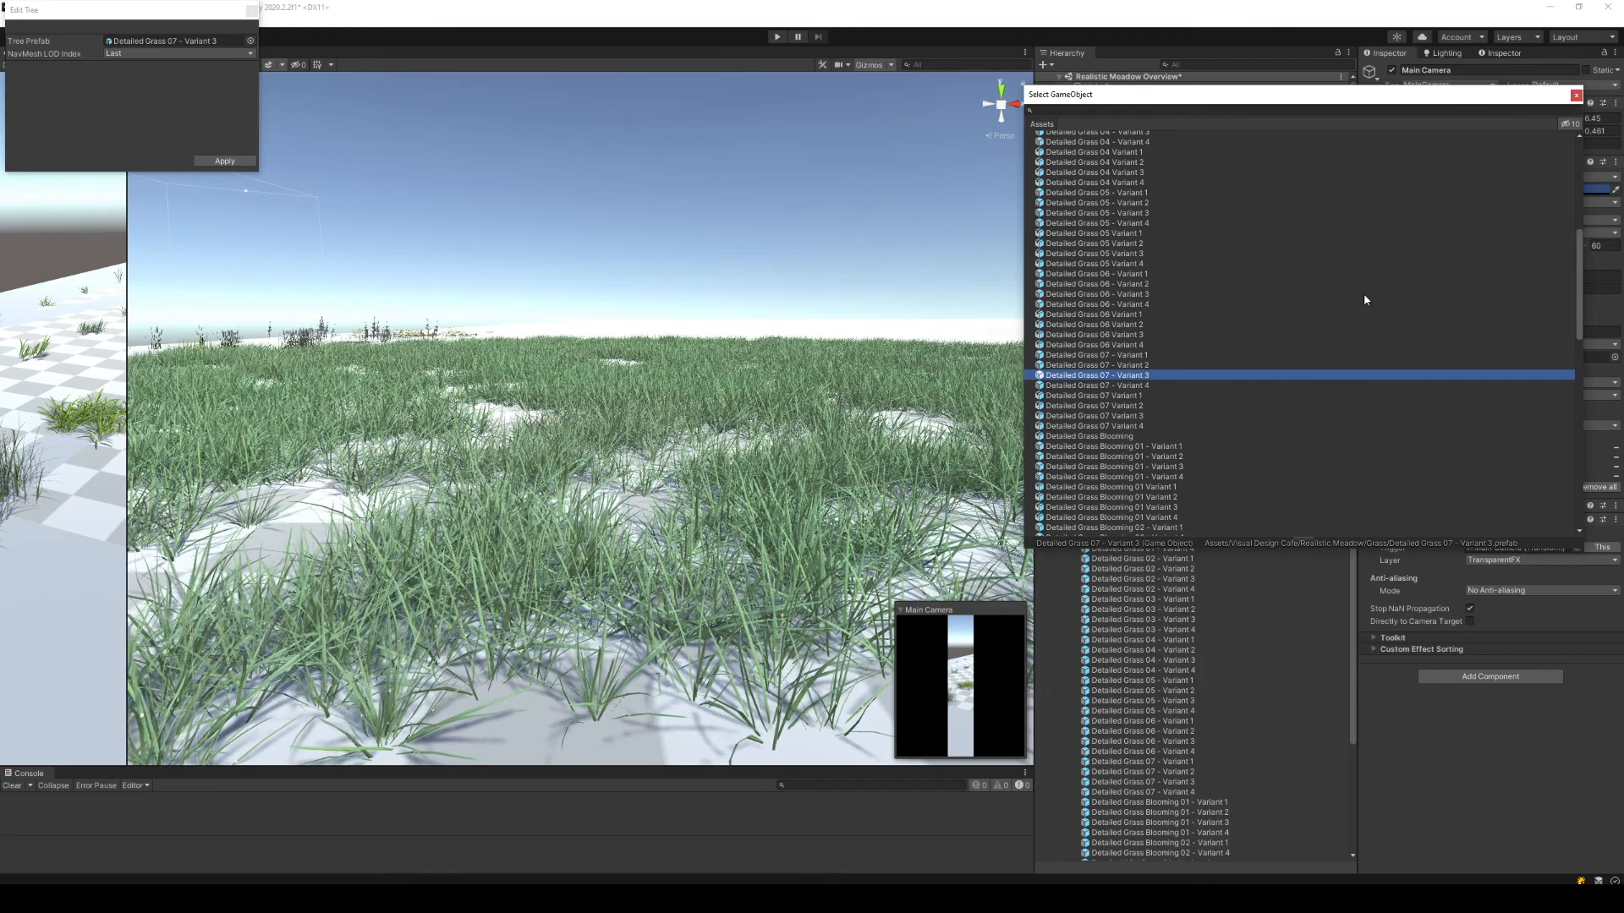
{"action": "key", "text": "Down"}
{"action": "key", "text": "Down"}
{"action": "key", "text": "Down"}
{"action": "key", "text": "Down"}
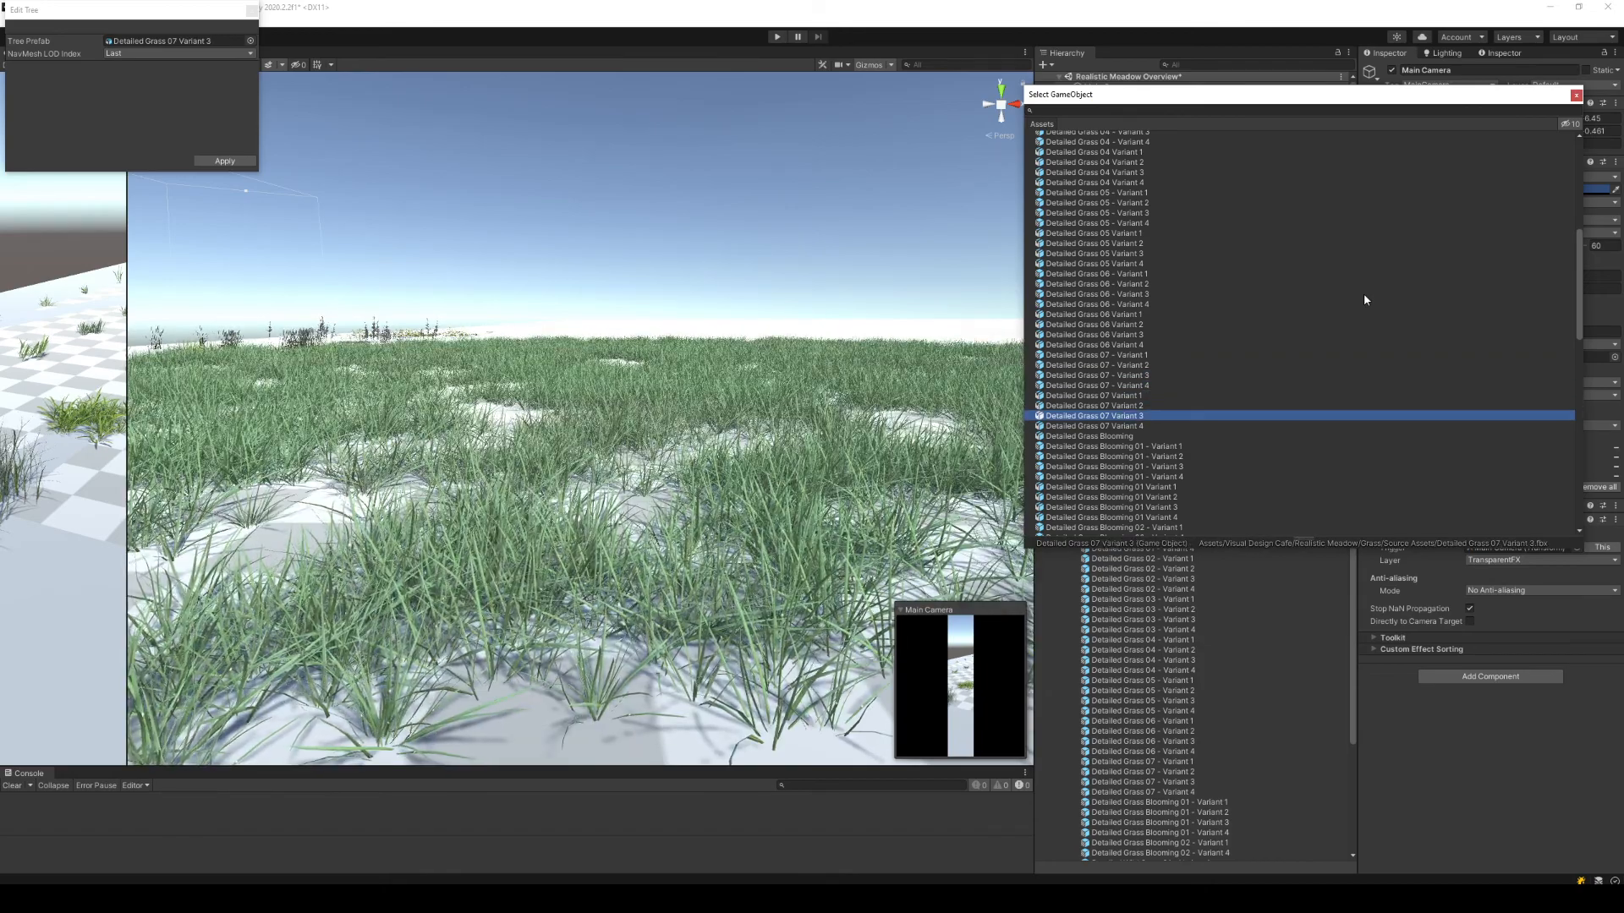
{"action": "left_click_drag", "start_coordinate": [1256, 96], "coordinate": [937, 398]}
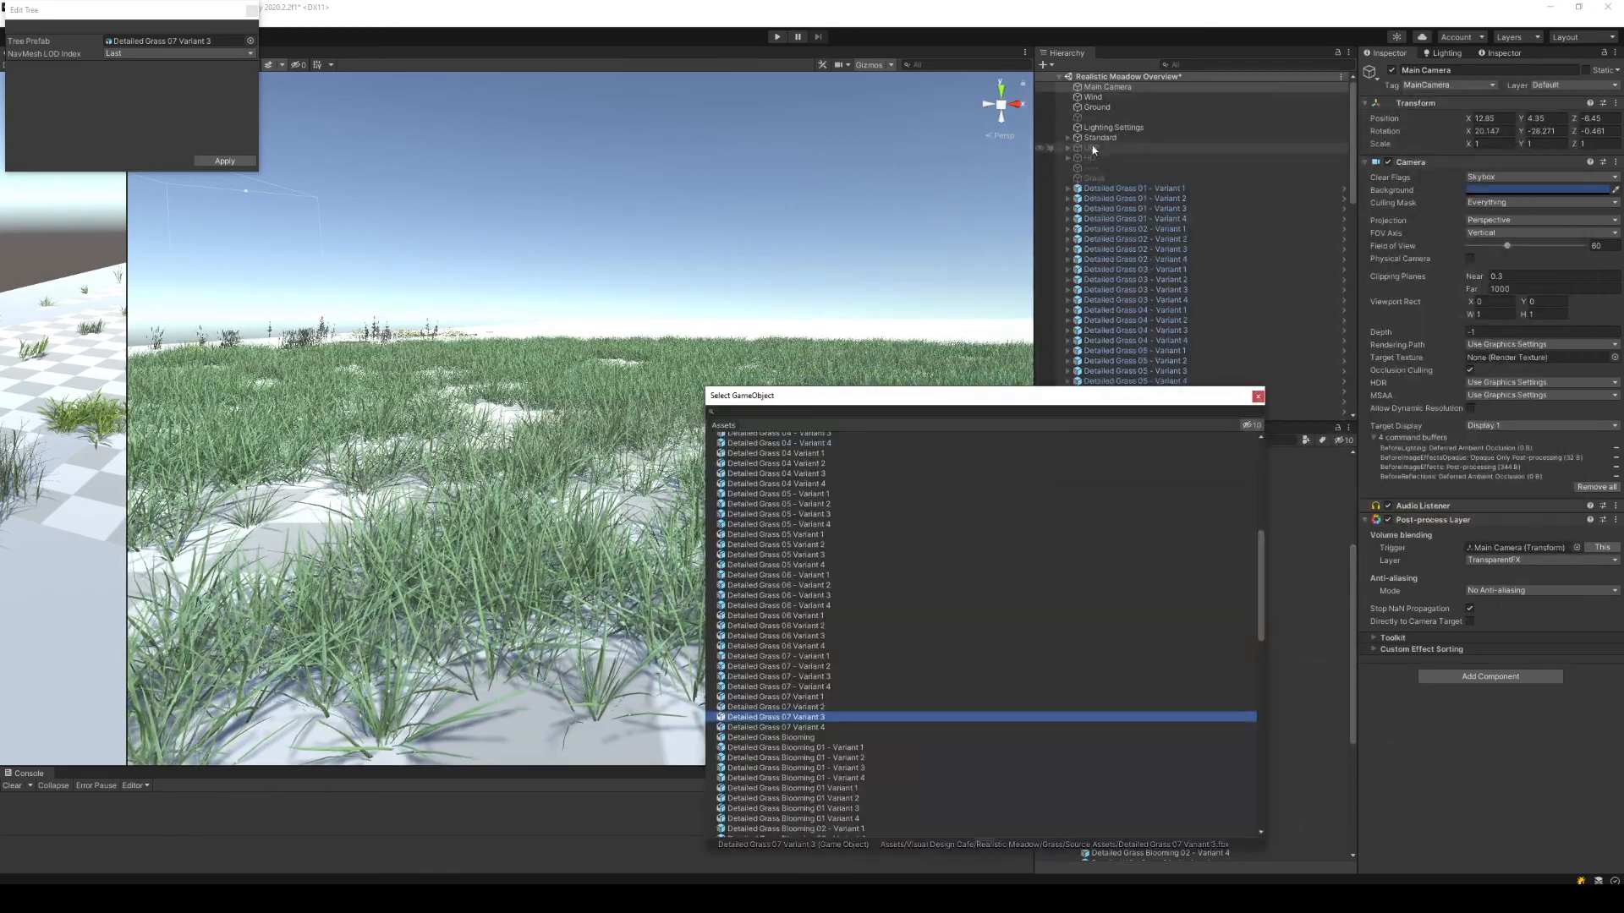
Try the FXAA, SMAA and TAA anti-aliasing modes in the Main Camera's Post-process Layer.
{"action": "left_click", "coordinate": [1129, 88]}
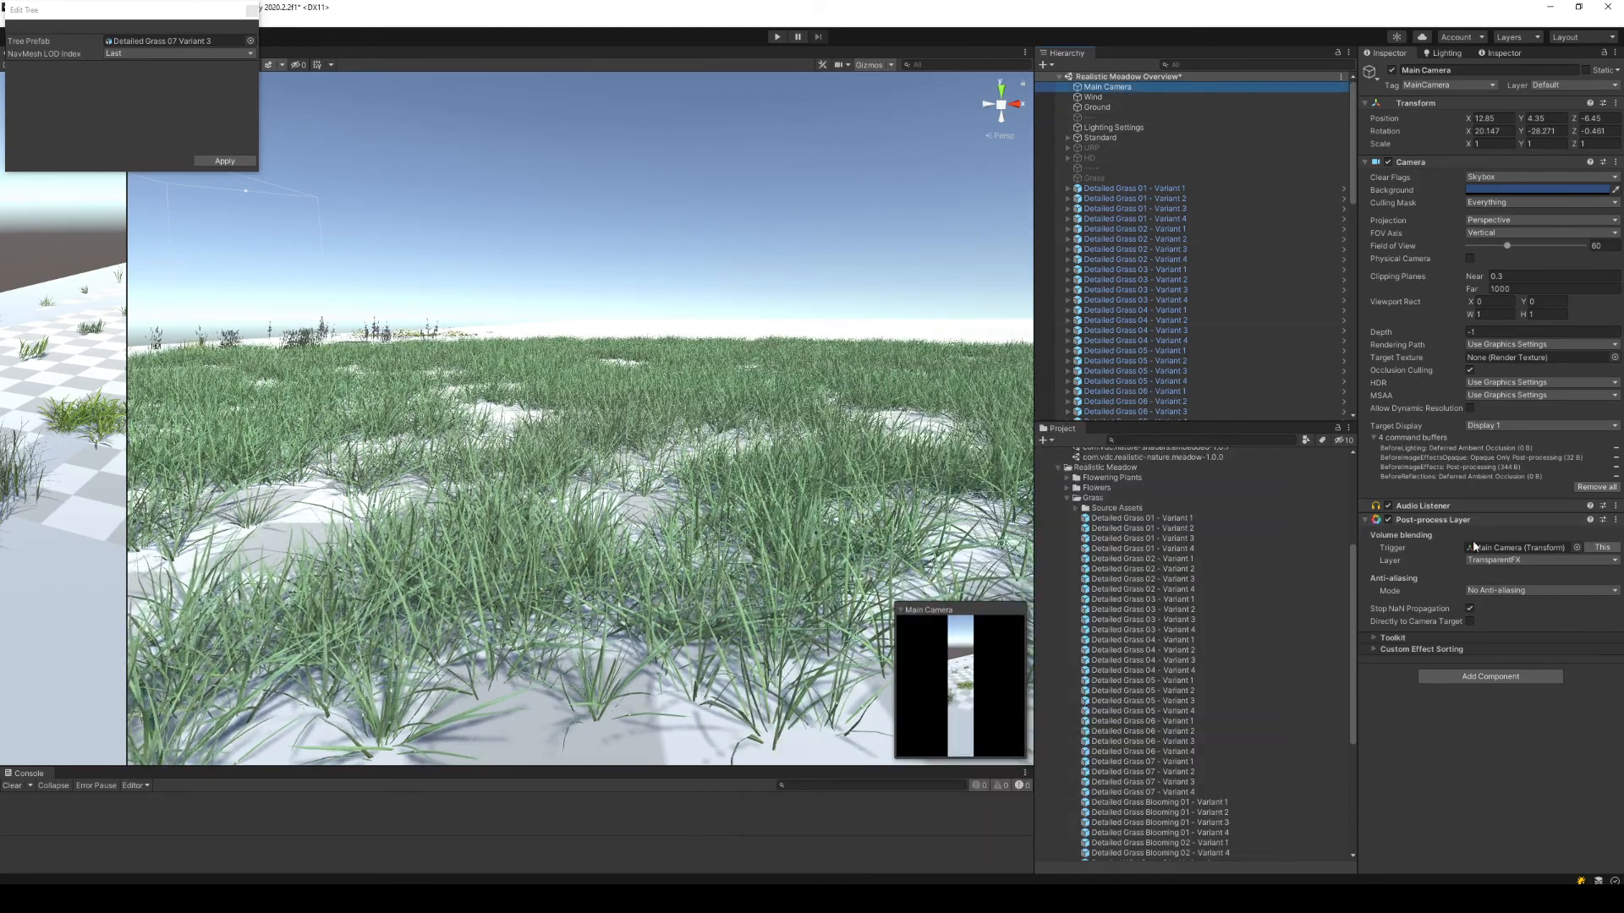
{"action": "left_click", "coordinate": [1513, 591]}
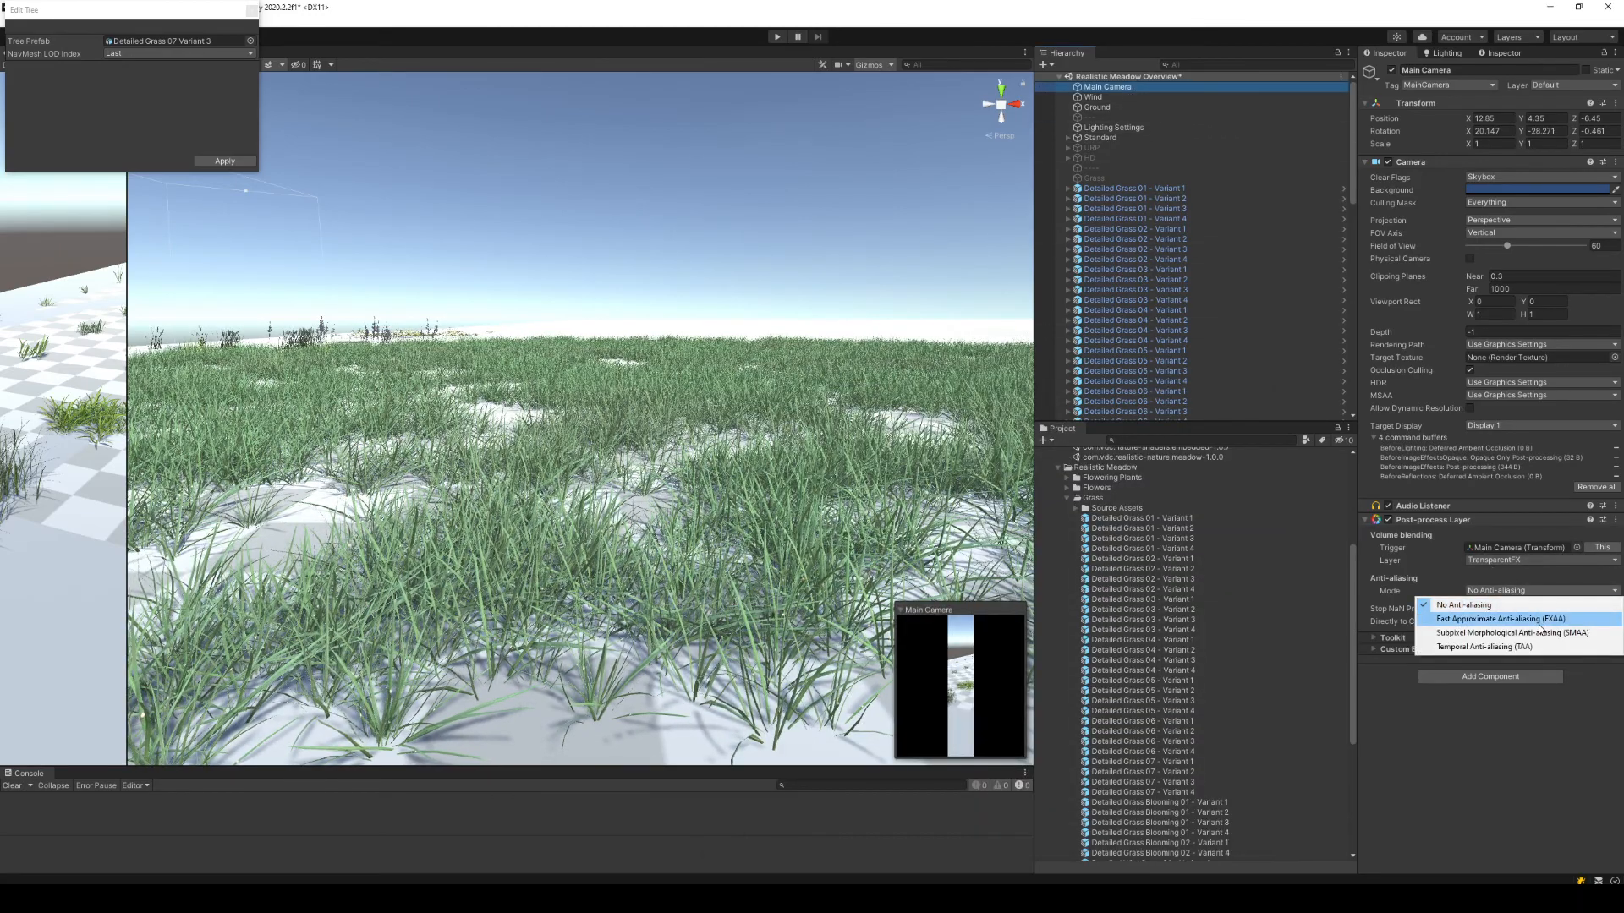
{"action": "left_click", "coordinate": [1541, 623]}
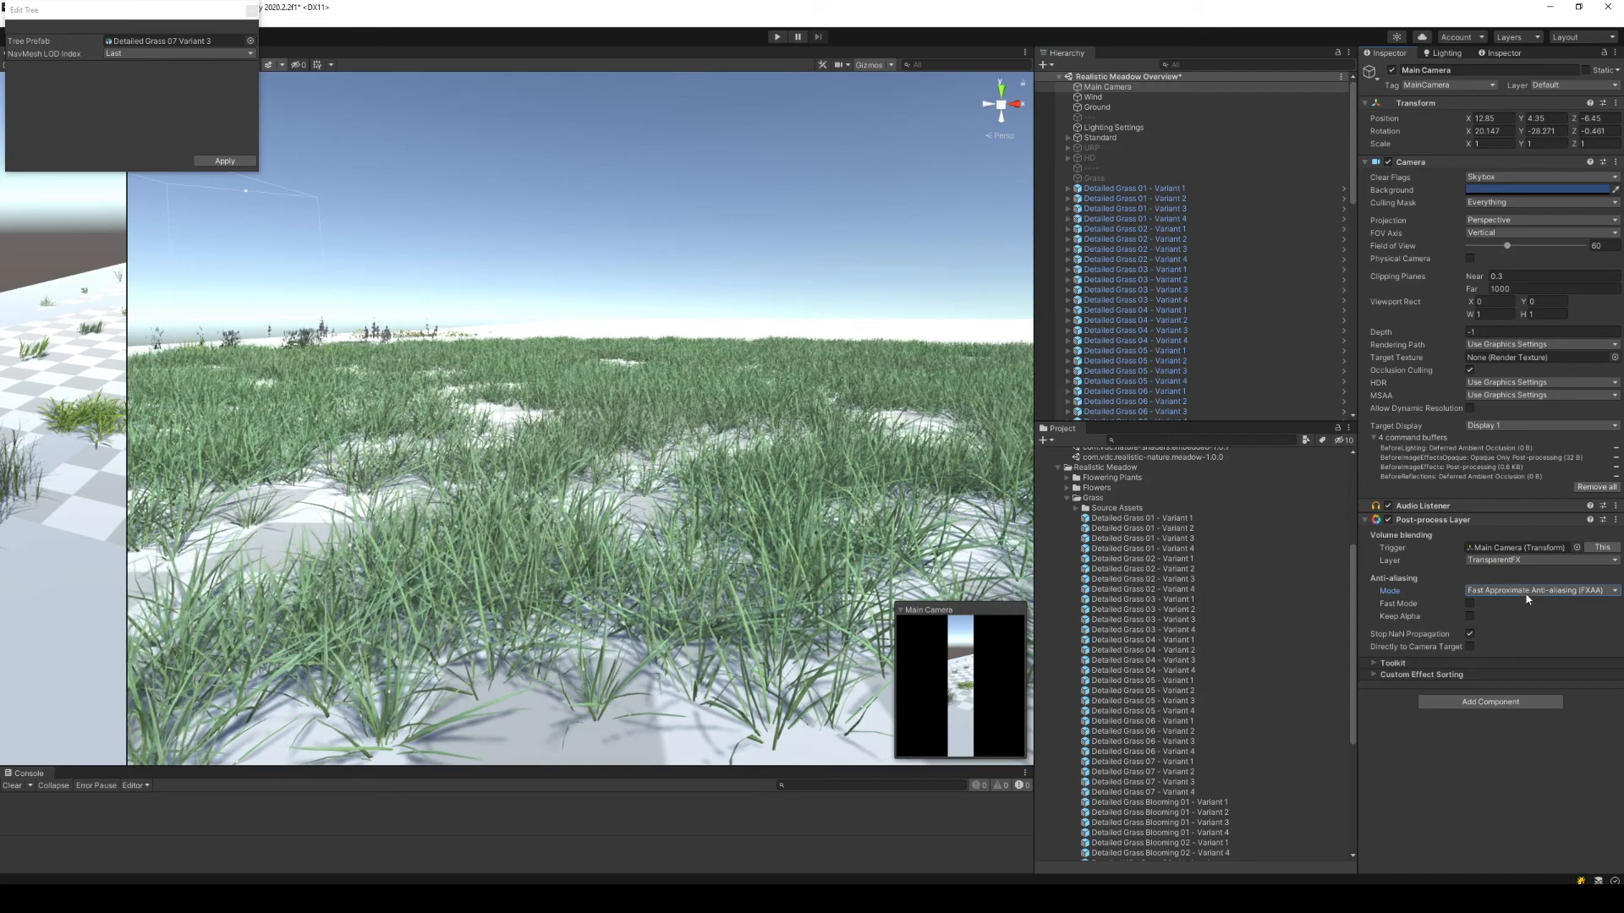
{"action": "left_click", "coordinate": [1527, 592]}
{"action": "left_click", "coordinate": [1541, 627]}
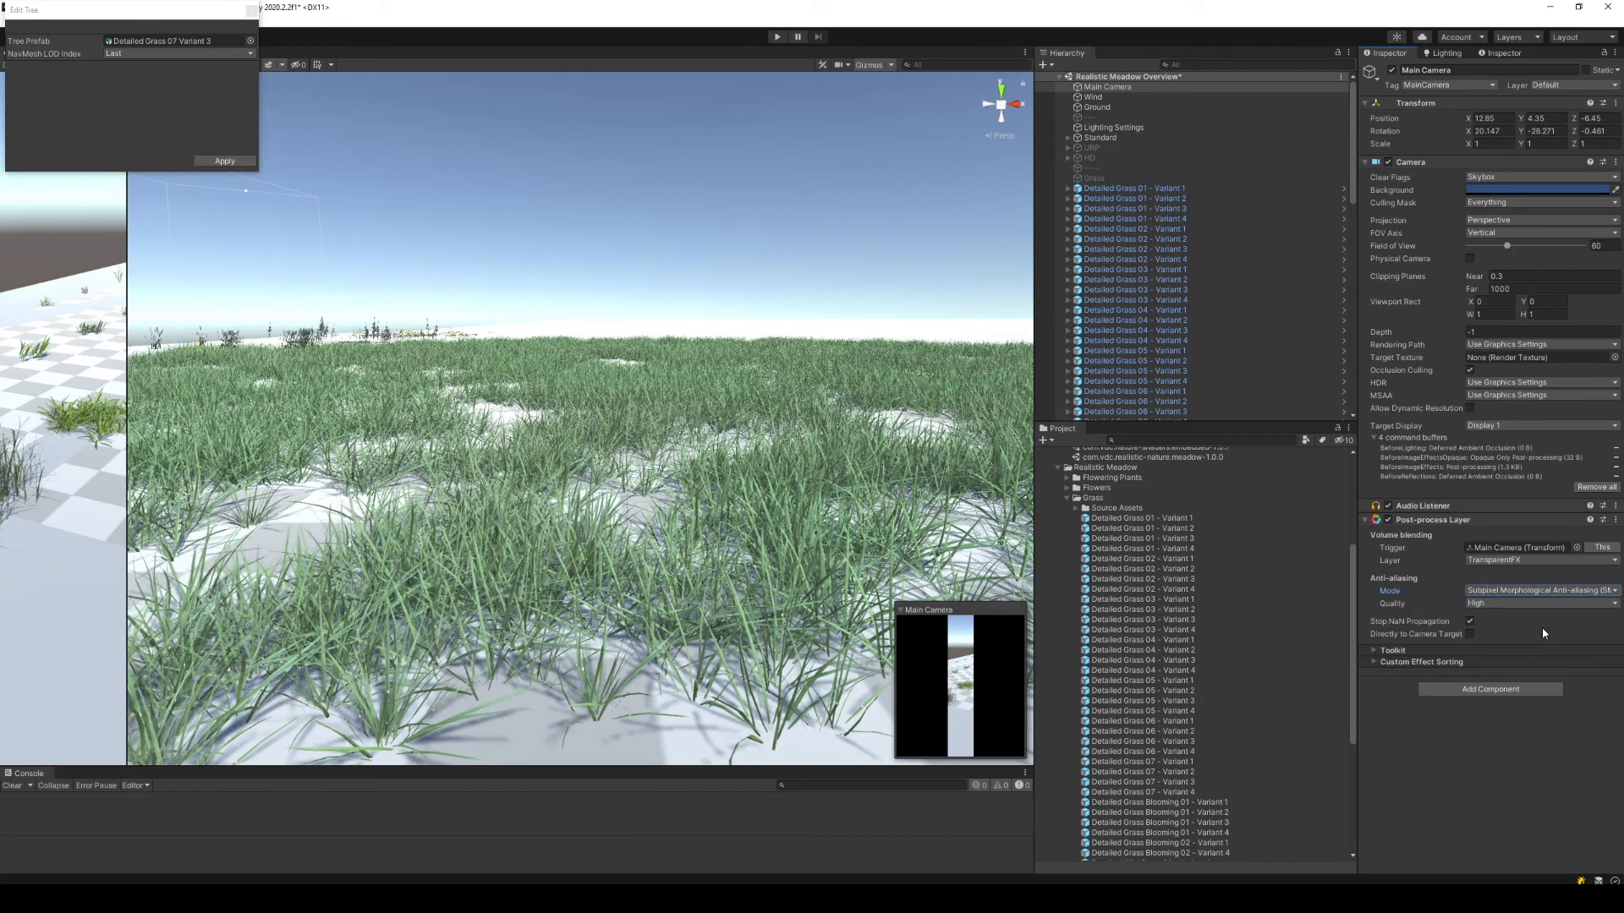
{"action": "left_click", "coordinate": [1527, 591]}
{"action": "left_click", "coordinate": [1531, 641]}
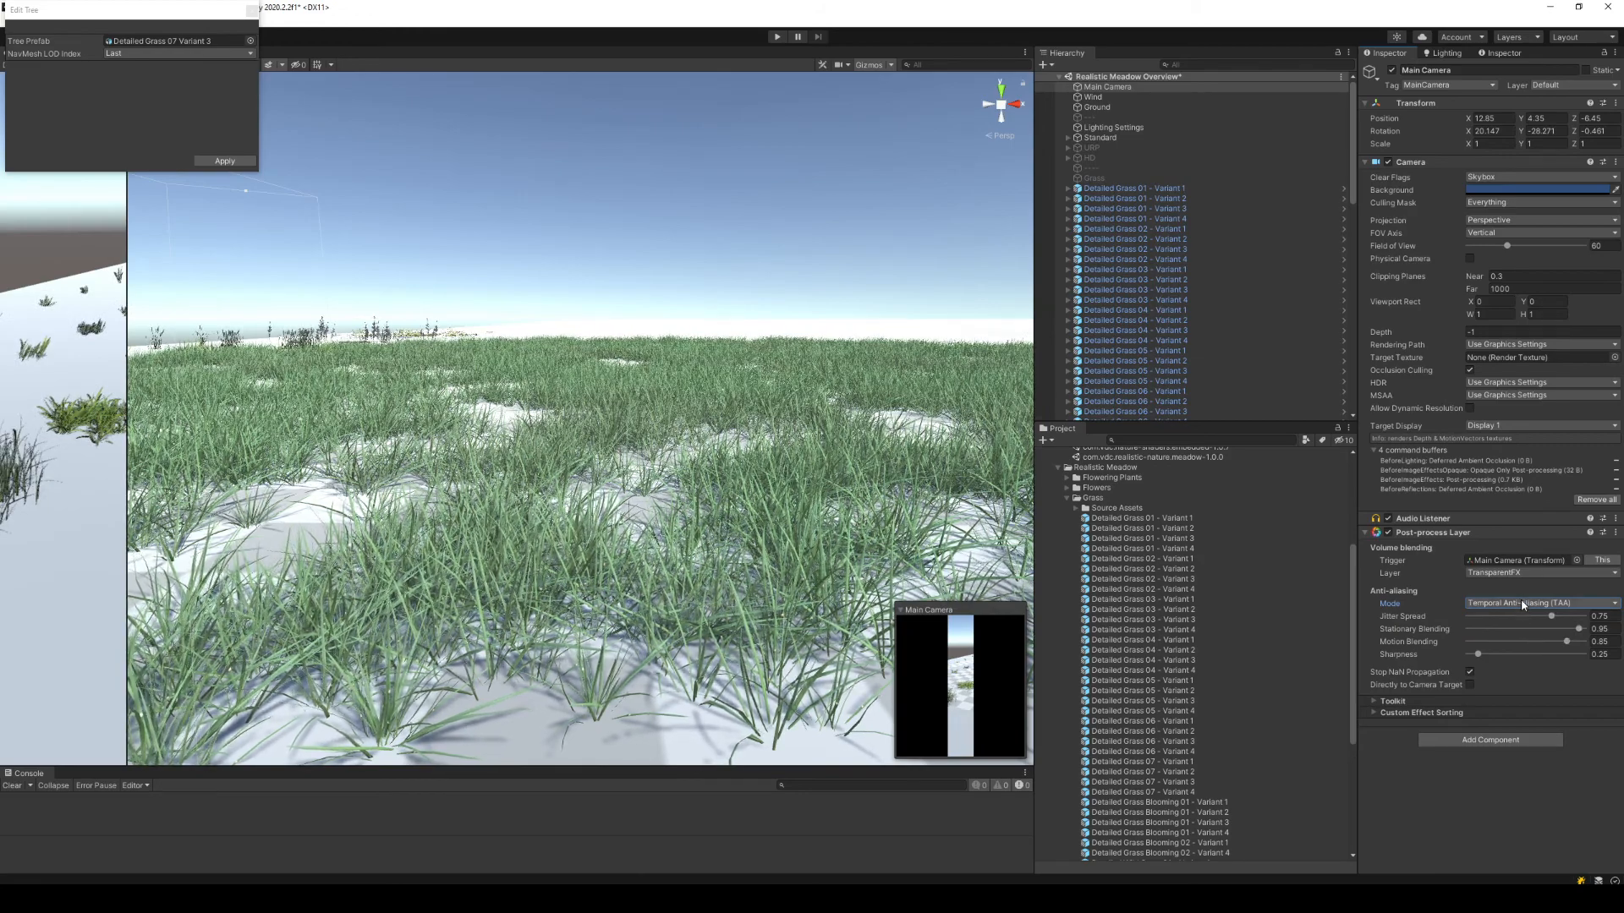
Compare FXAA with SMAA at High quality, and set the anti-aliasing mode to No Anti-aliasing.
{"action": "left_click", "coordinate": [1523, 603]}
{"action": "left_click", "coordinate": [1535, 635]}
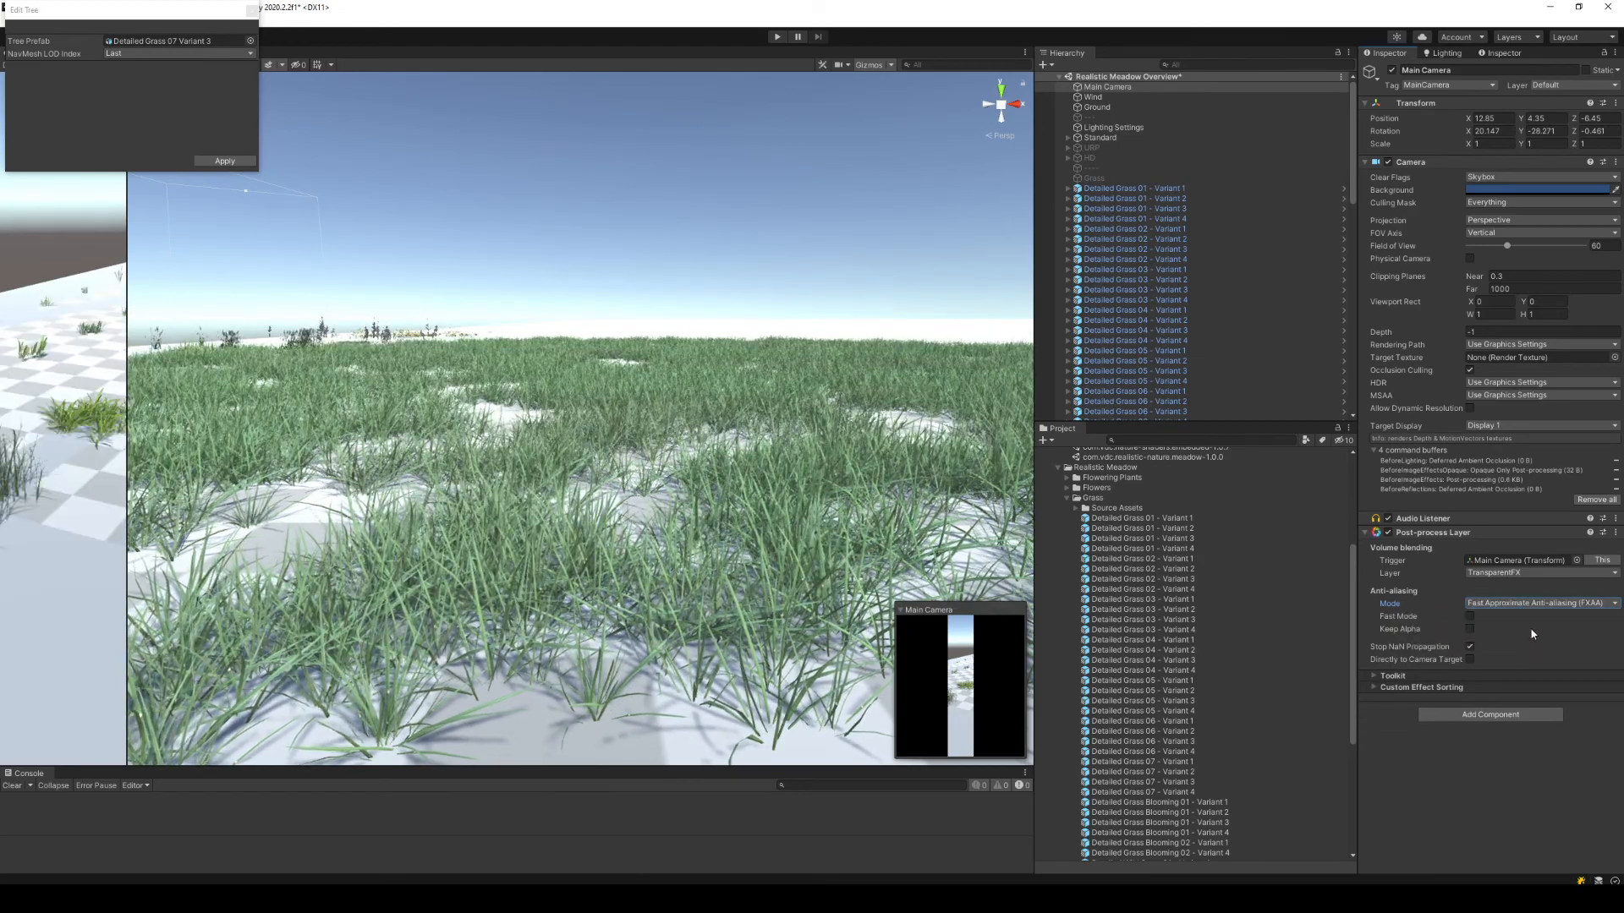
{"action": "left_click", "coordinate": [1525, 605]}
{"action": "left_click", "coordinate": [1533, 642]}
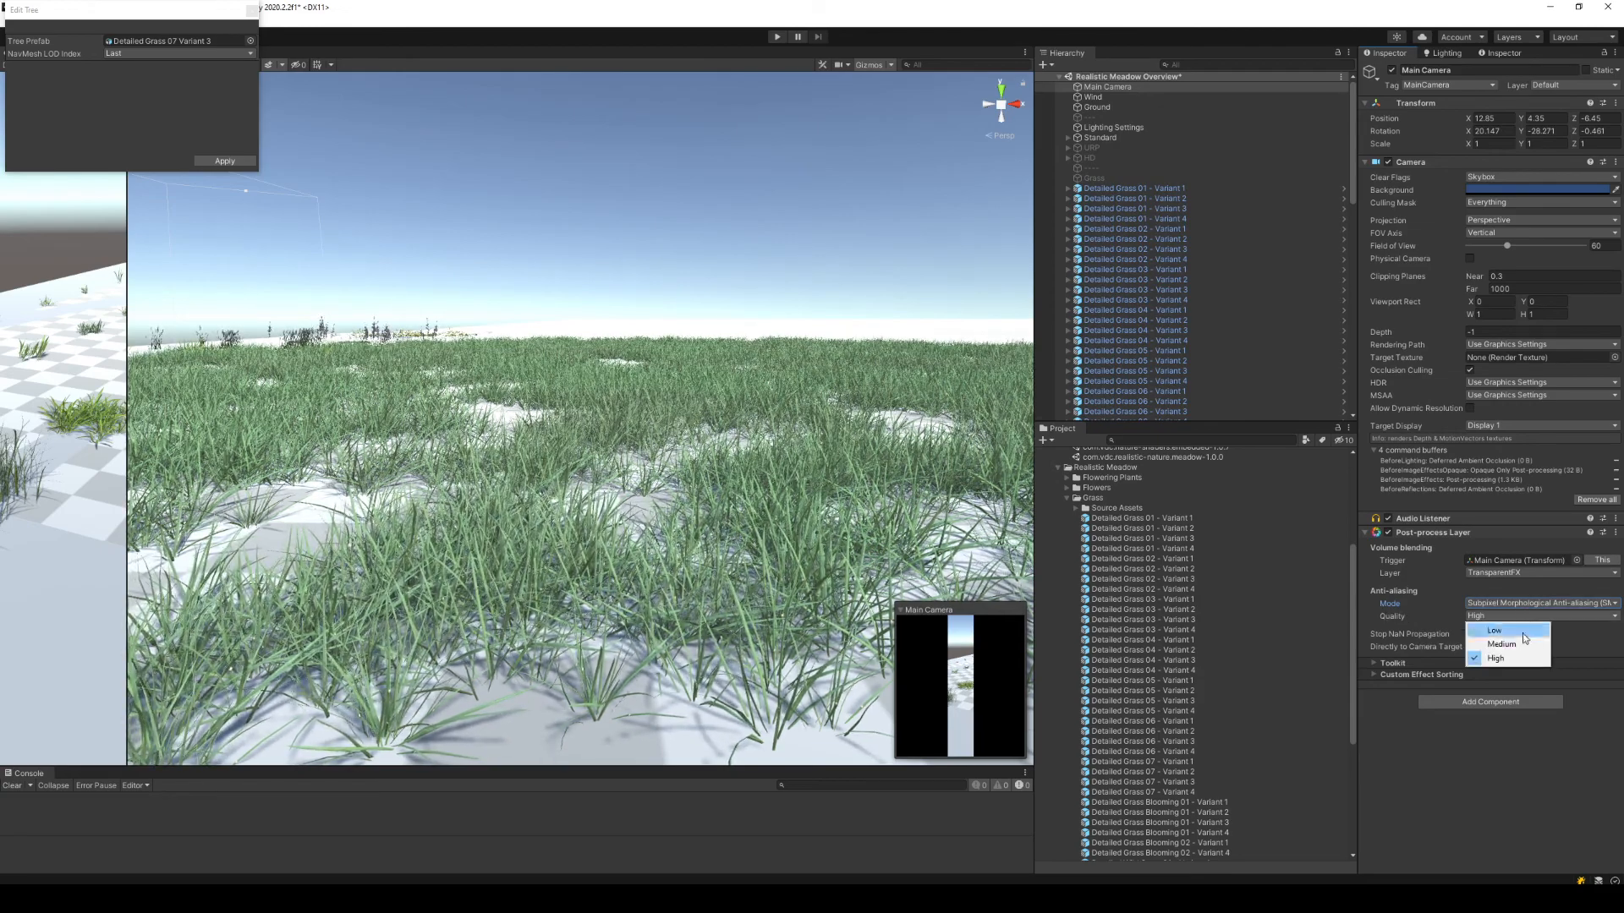
{"action": "left_click", "coordinate": [1521, 657]}
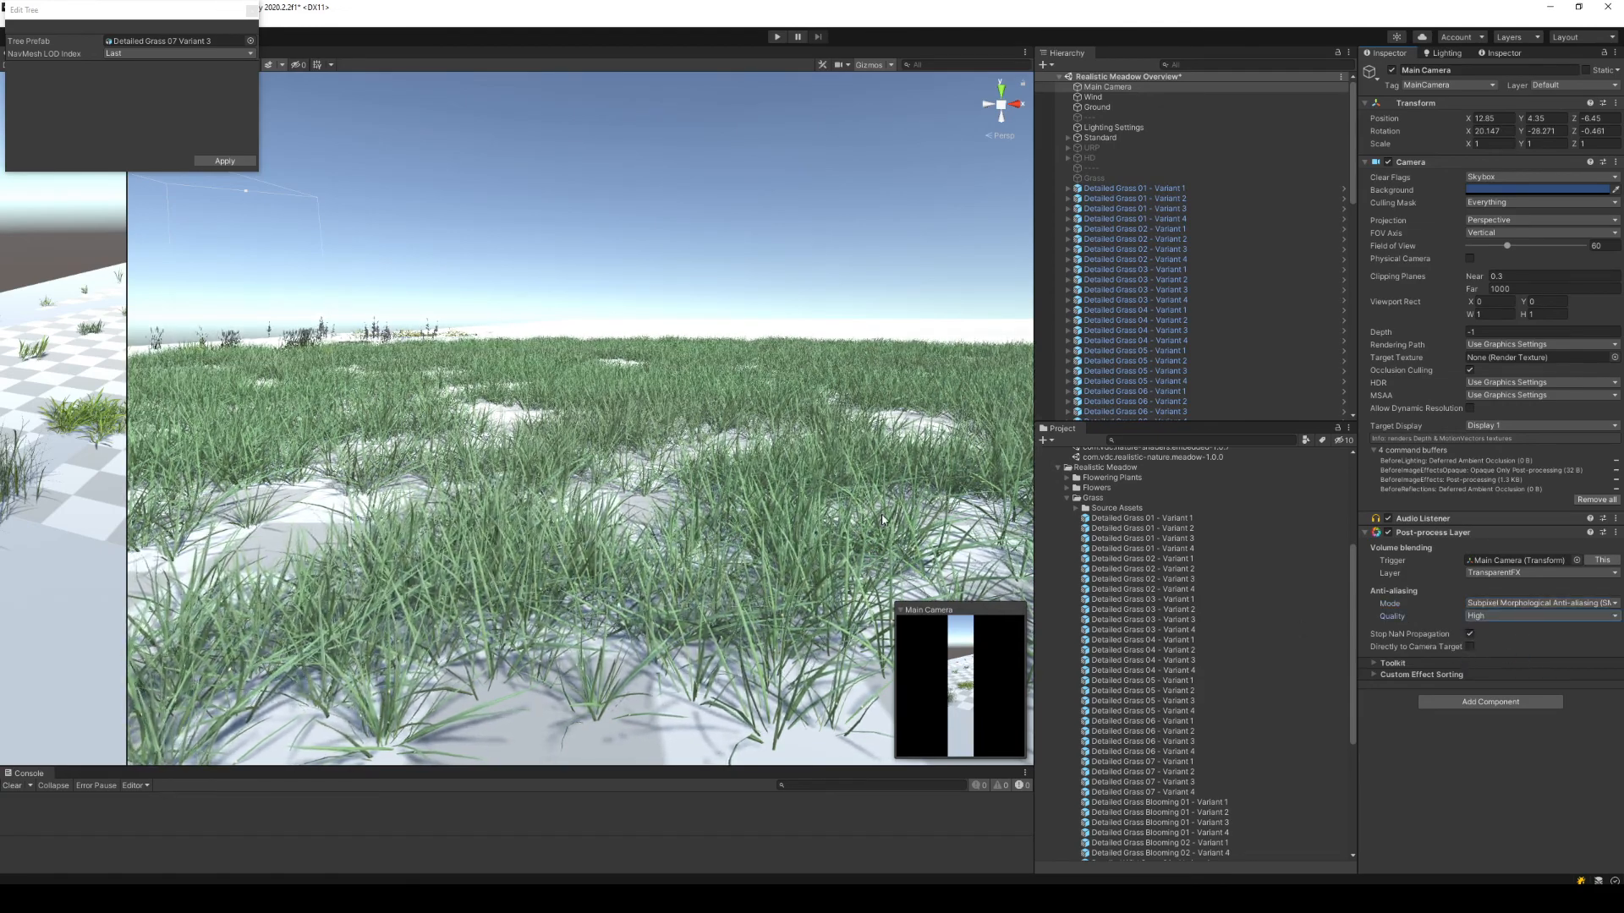
{"action": "left_click", "coordinate": [1509, 606]}
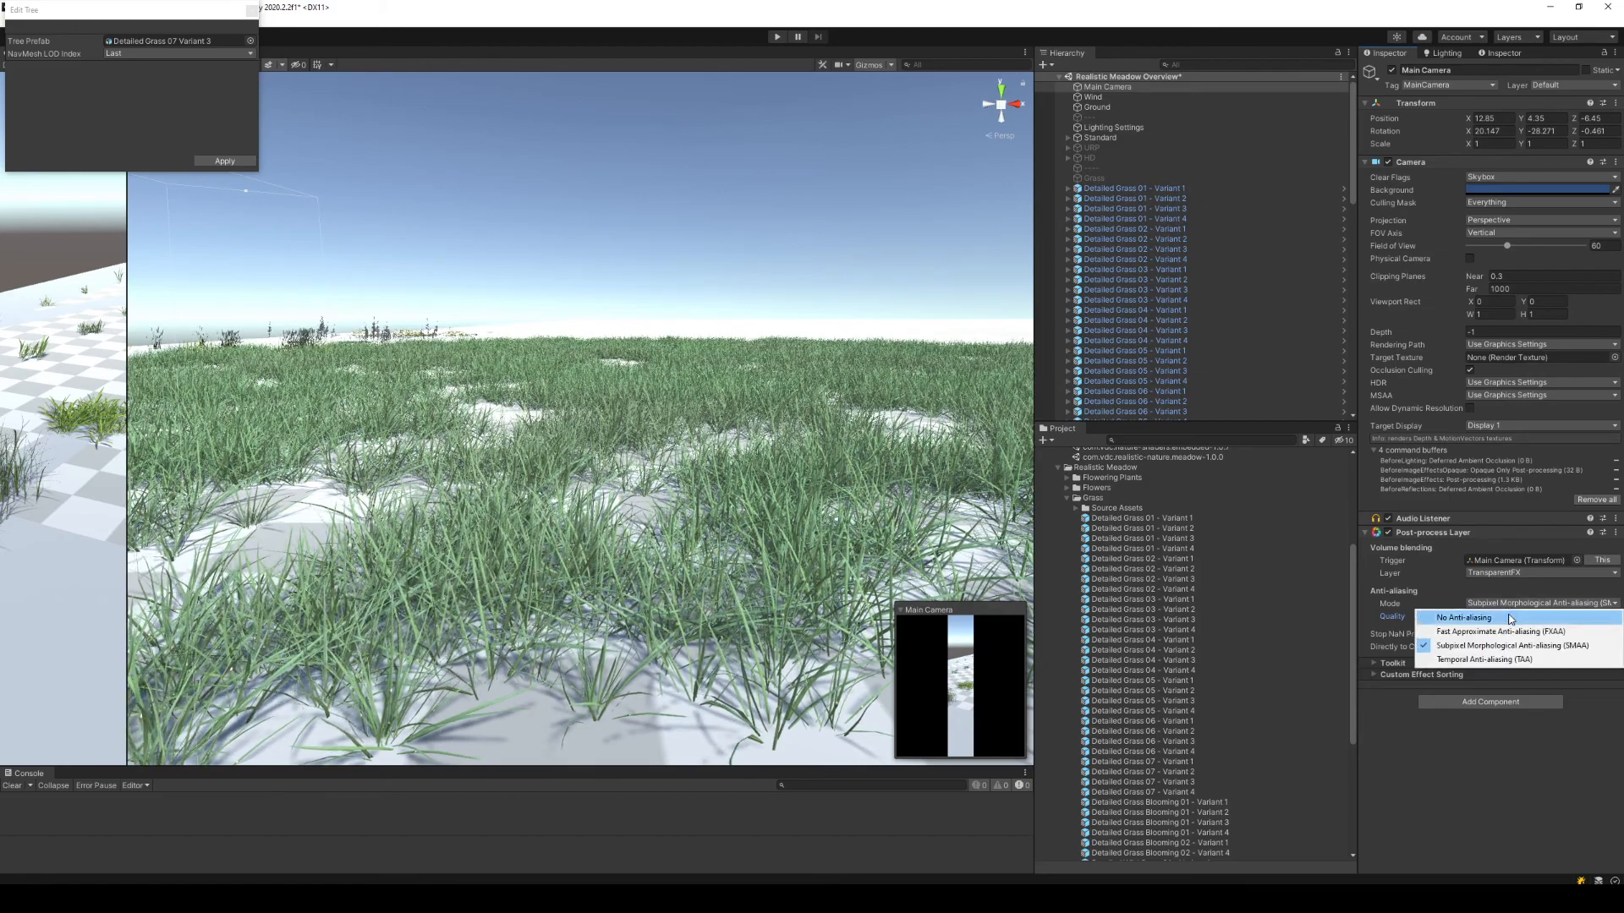
{"action": "left_click", "coordinate": [1510, 616]}
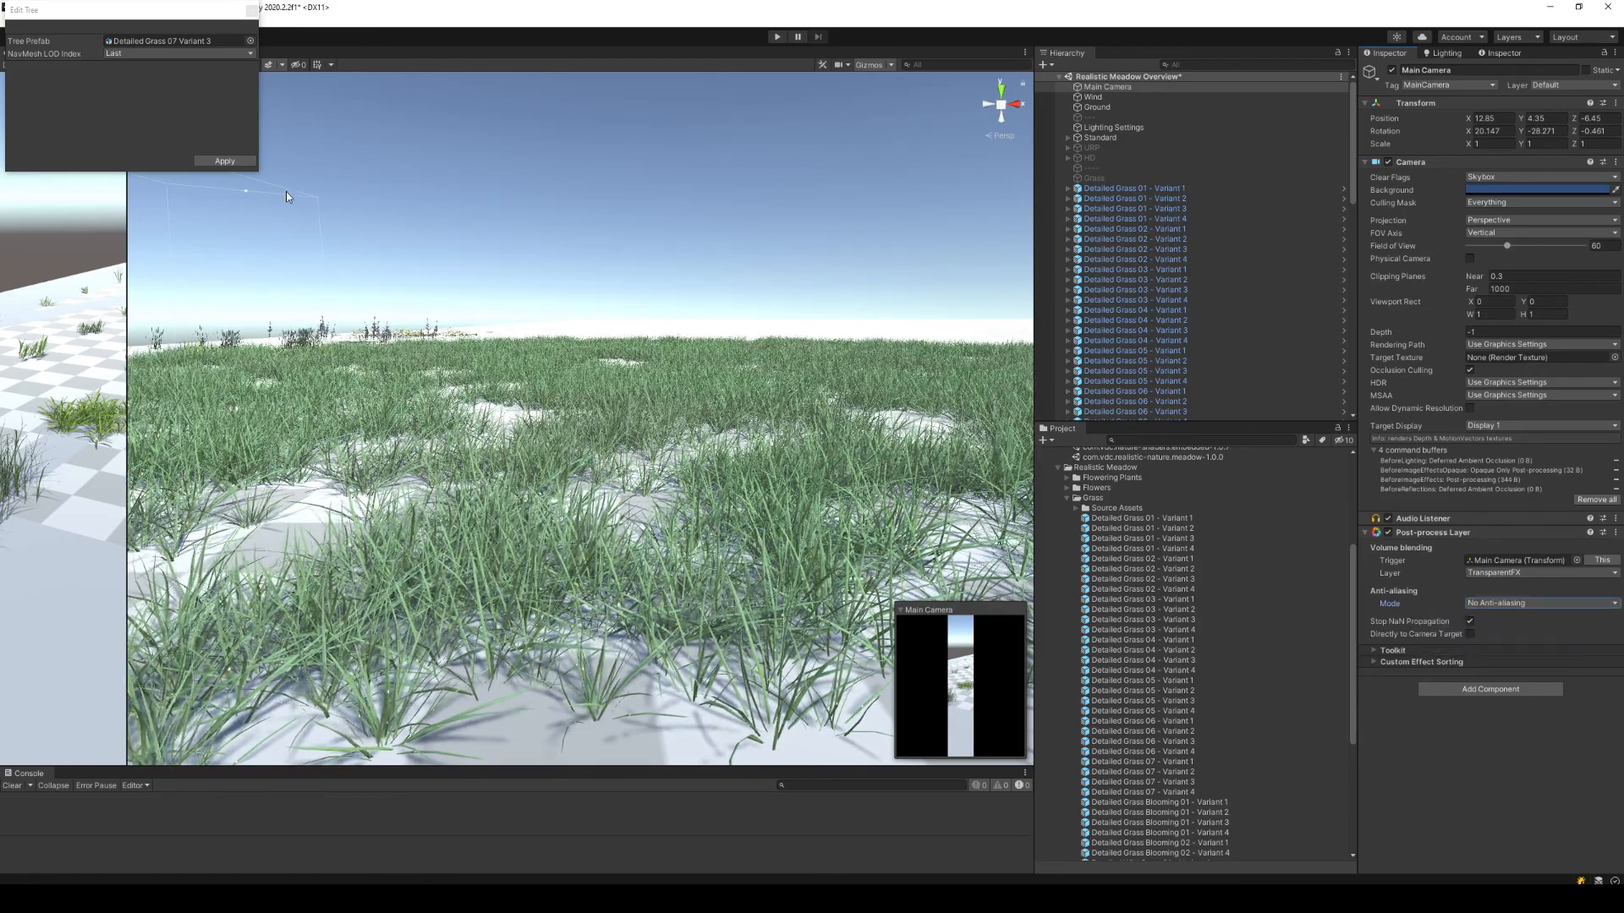
Reopen the terrain tree's prefab selection, move it off the scene view, and preview the Yellow Flowers 02 variants on the painted patch.
{"action": "left_click", "coordinate": [250, 41]}
{"action": "left_click_drag", "start_coordinate": [560, 29], "coordinate": [1351, 226]}
{"action": "scroll", "coordinate": [1170, 536], "scroll_direction": "down", "scroll_amount": 15}
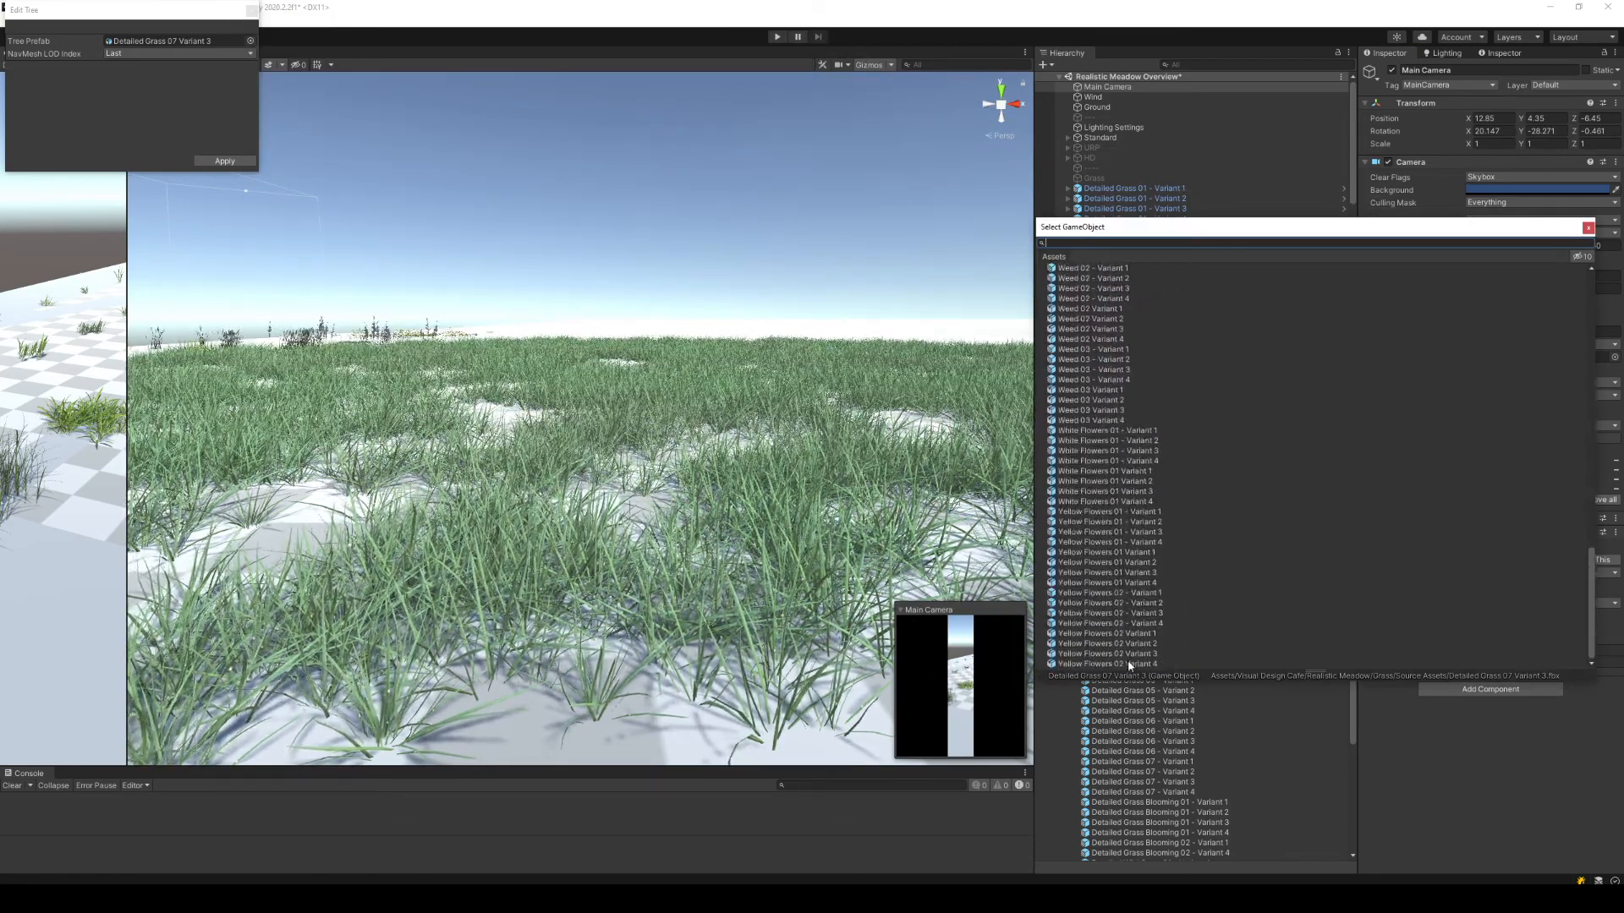
{"action": "left_click", "coordinate": [1128, 663]}
{"action": "key", "text": "Up"}
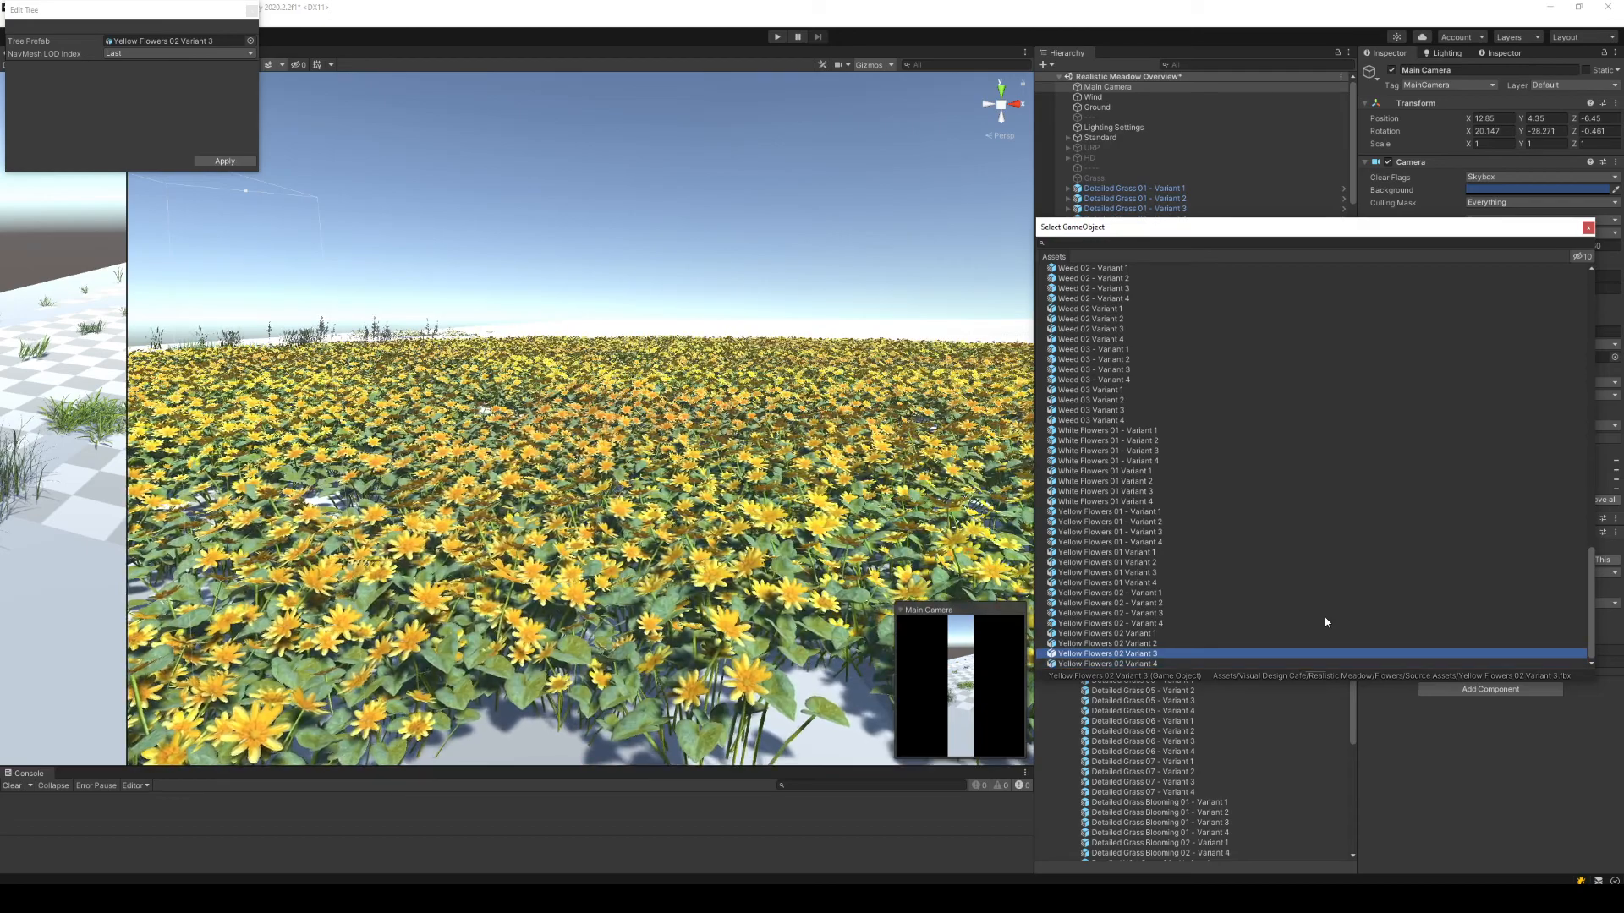
{"action": "key", "text": "Up"}
{"action": "key", "text": "Up"}
{"action": "key", "text": "Up"}
{"action": "key", "text": "Up"}
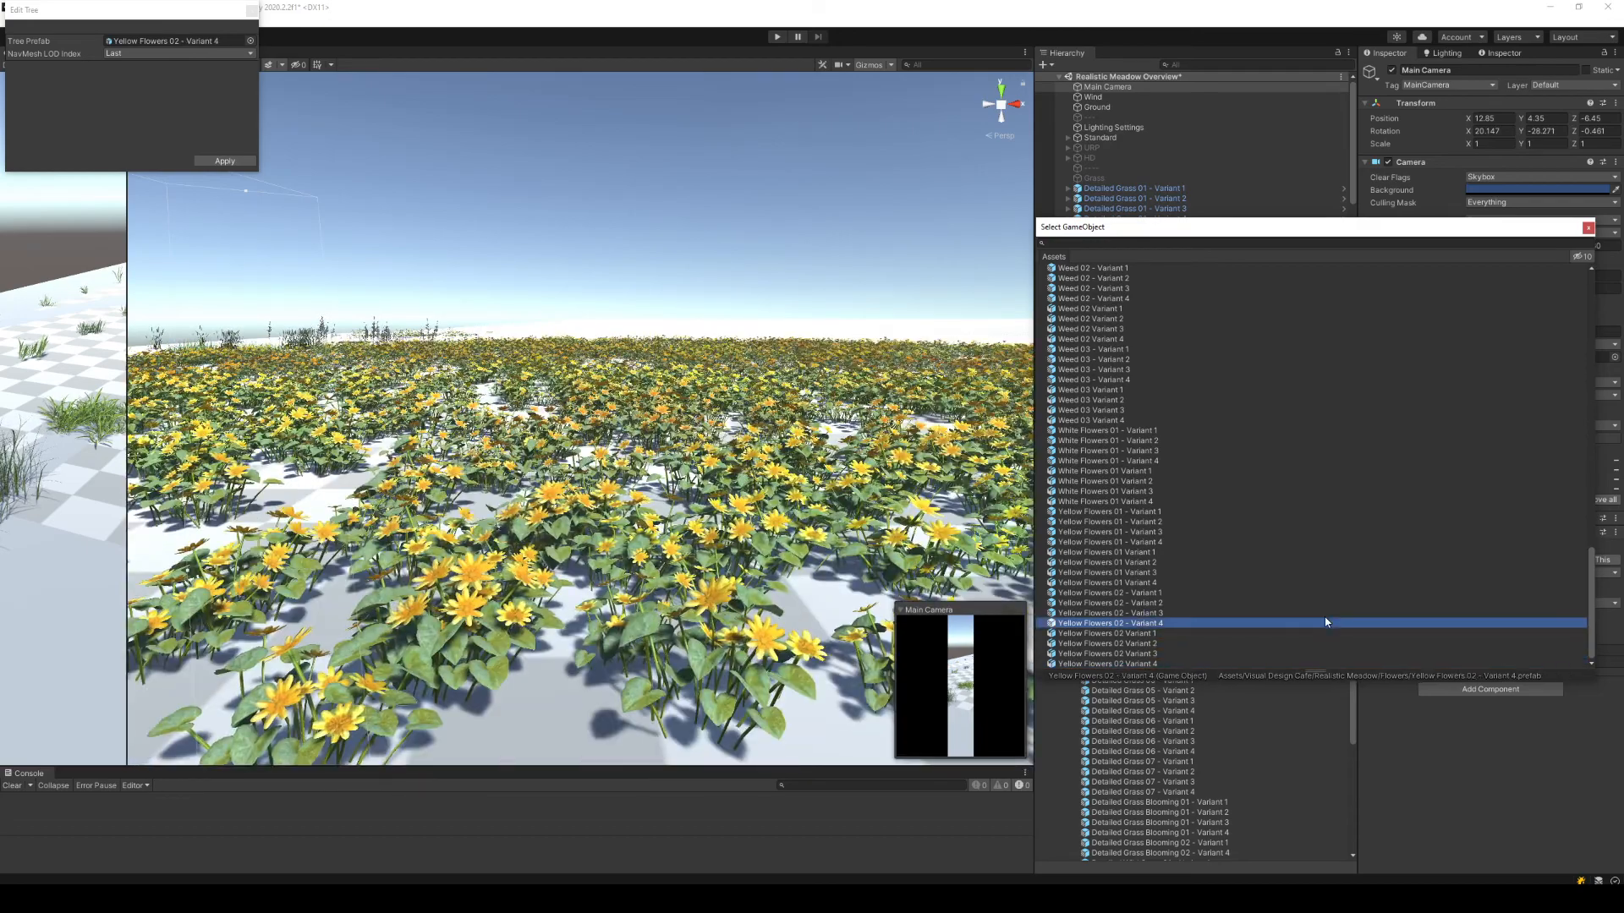
Preview the remaining Yellow Flowers 02 variants and the Yellow Flowers 01 variants on the painted patch.
{"action": "key", "text": "Up"}
{"action": "key", "text": "Up"}
{"action": "key", "text": "Up"}
{"action": "key", "text": "Up"}
{"action": "key", "text": "Up"}
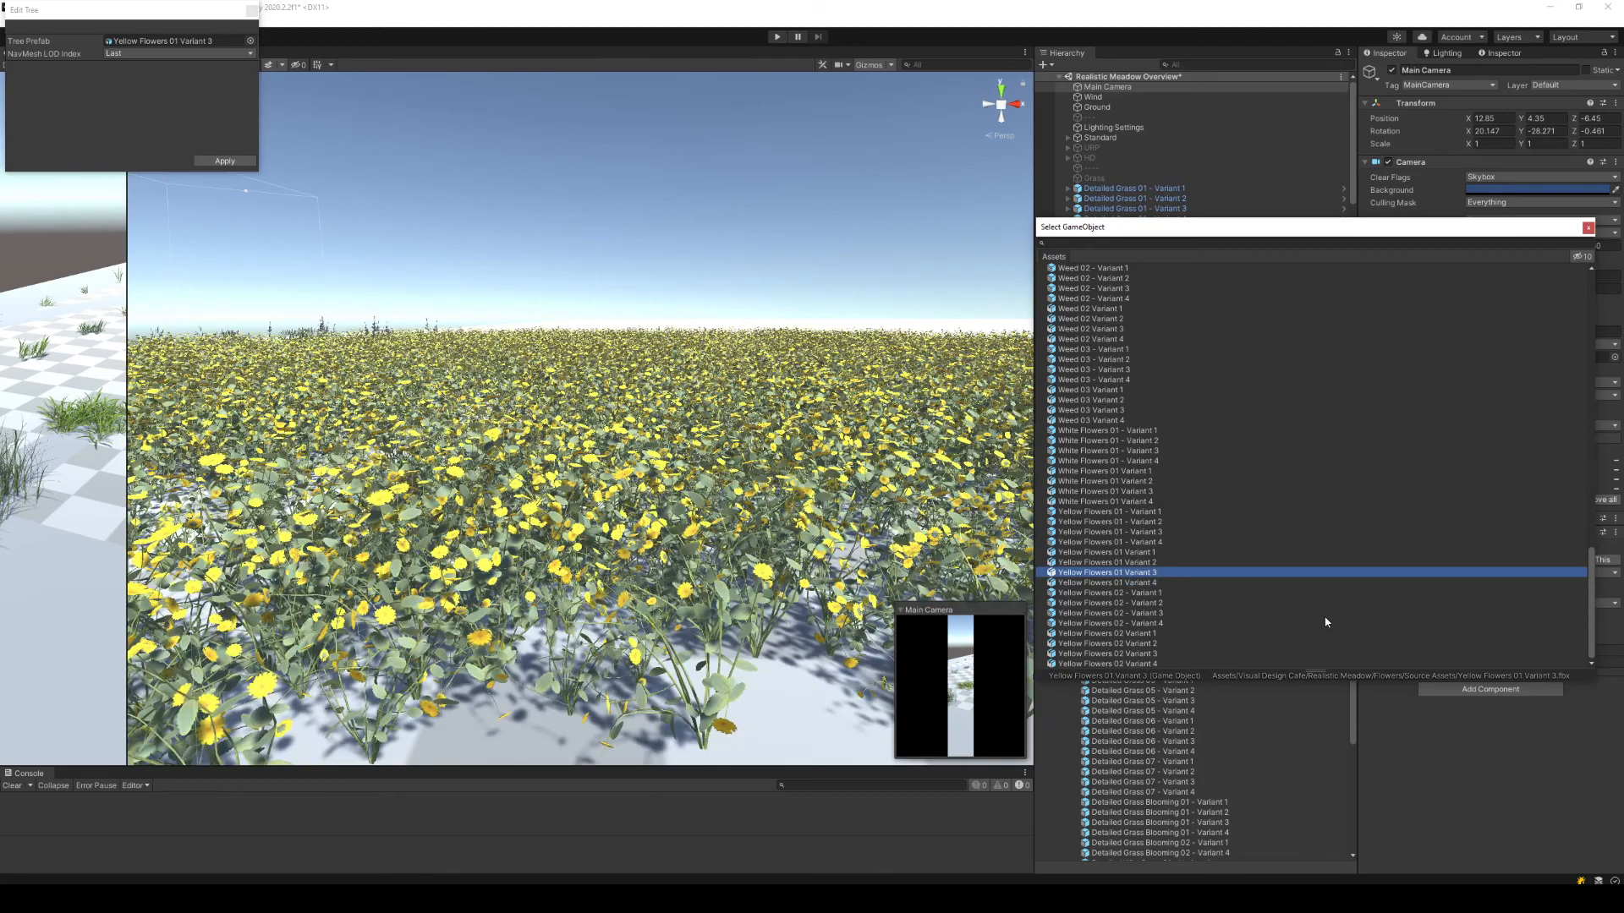
{"action": "key", "text": "Up"}
{"action": "key", "text": "Up"}
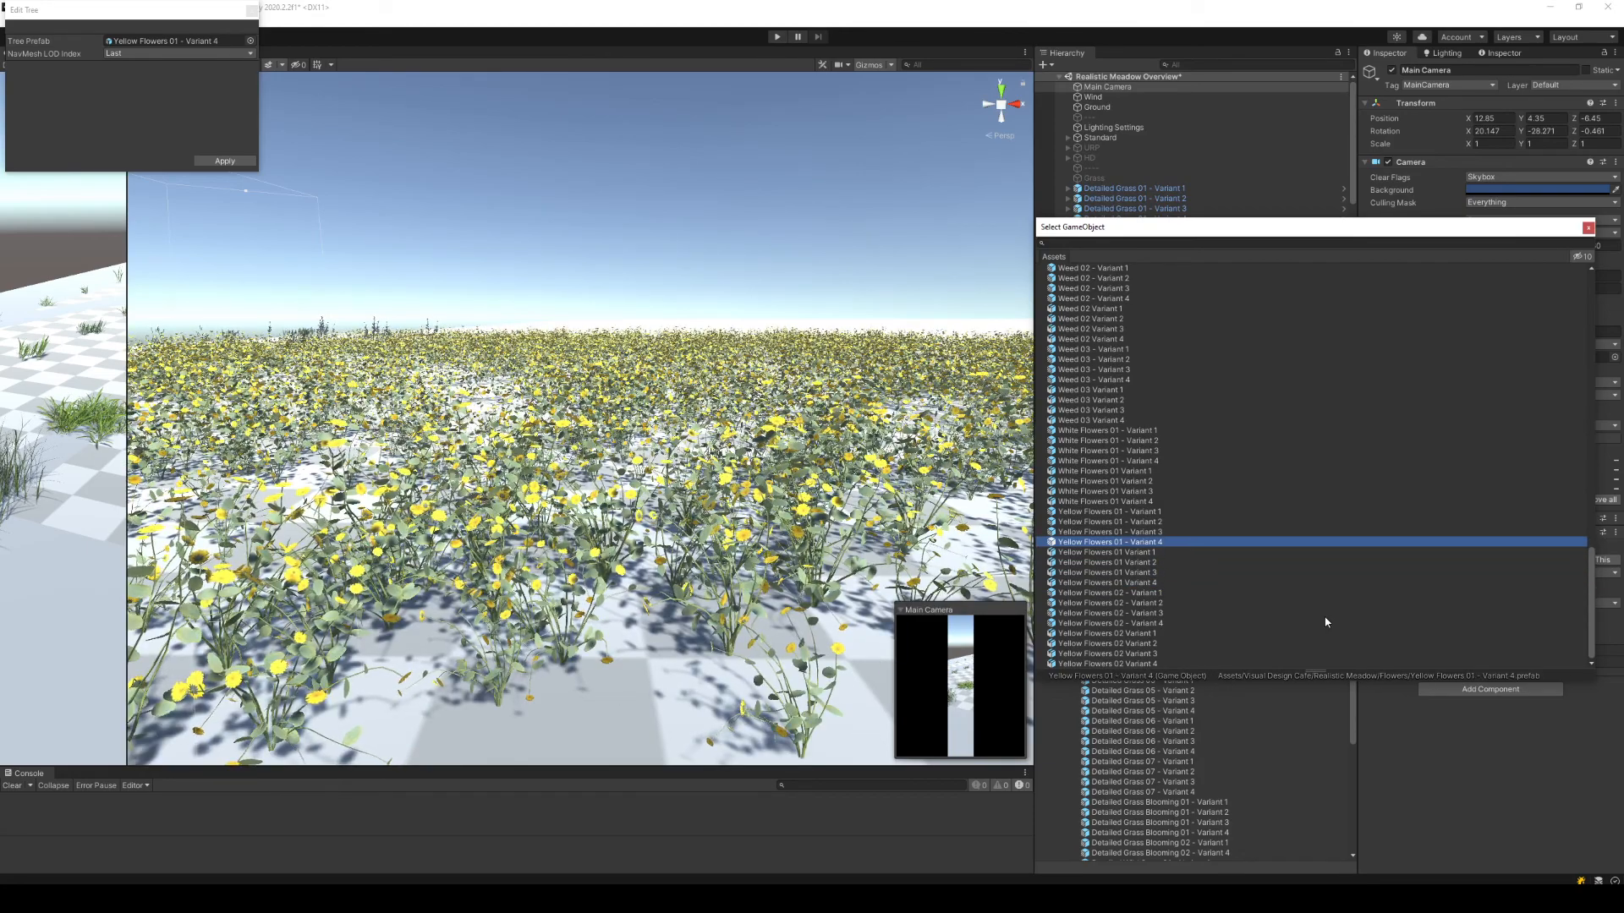
{"action": "key", "text": "Up"}
{"action": "key", "text": "Up"}
{"action": "key", "text": "Up"}
Preview the White Flowers 01 variants as the terrain's tree prefab.
{"action": "key", "text": "Up"}
{"action": "key", "text": "Up"}
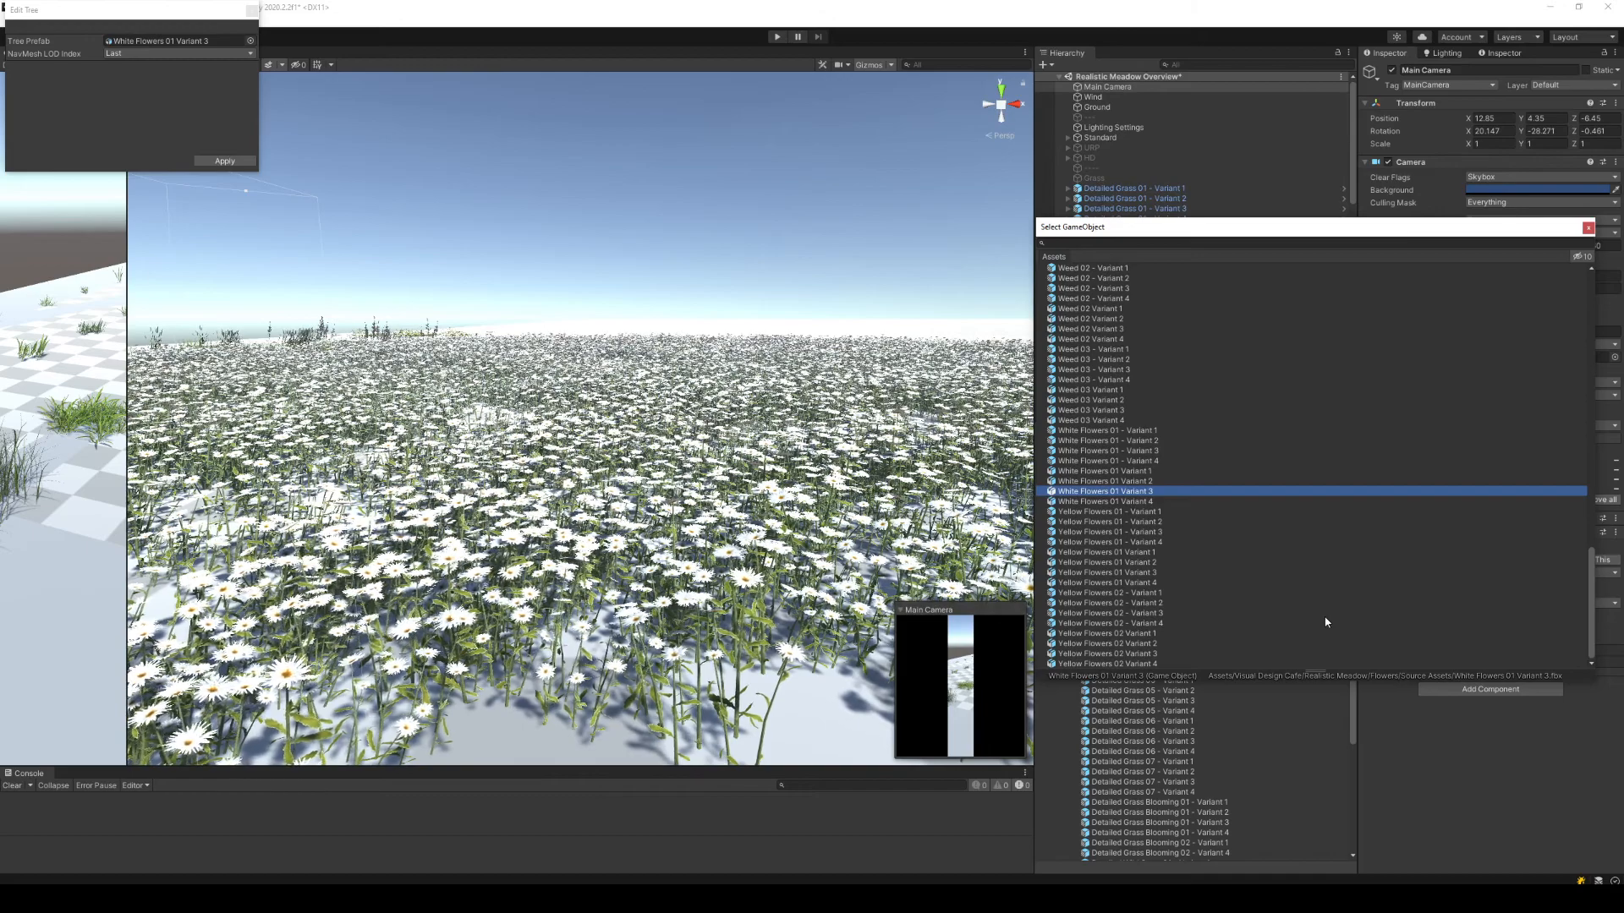
{"action": "key", "text": "Up"}
{"action": "key", "text": "Up"}
{"action": "key", "text": "Up"}
{"action": "key", "text": "Up"}
{"action": "key", "text": "Up"}
{"action": "key", "text": "Up"}
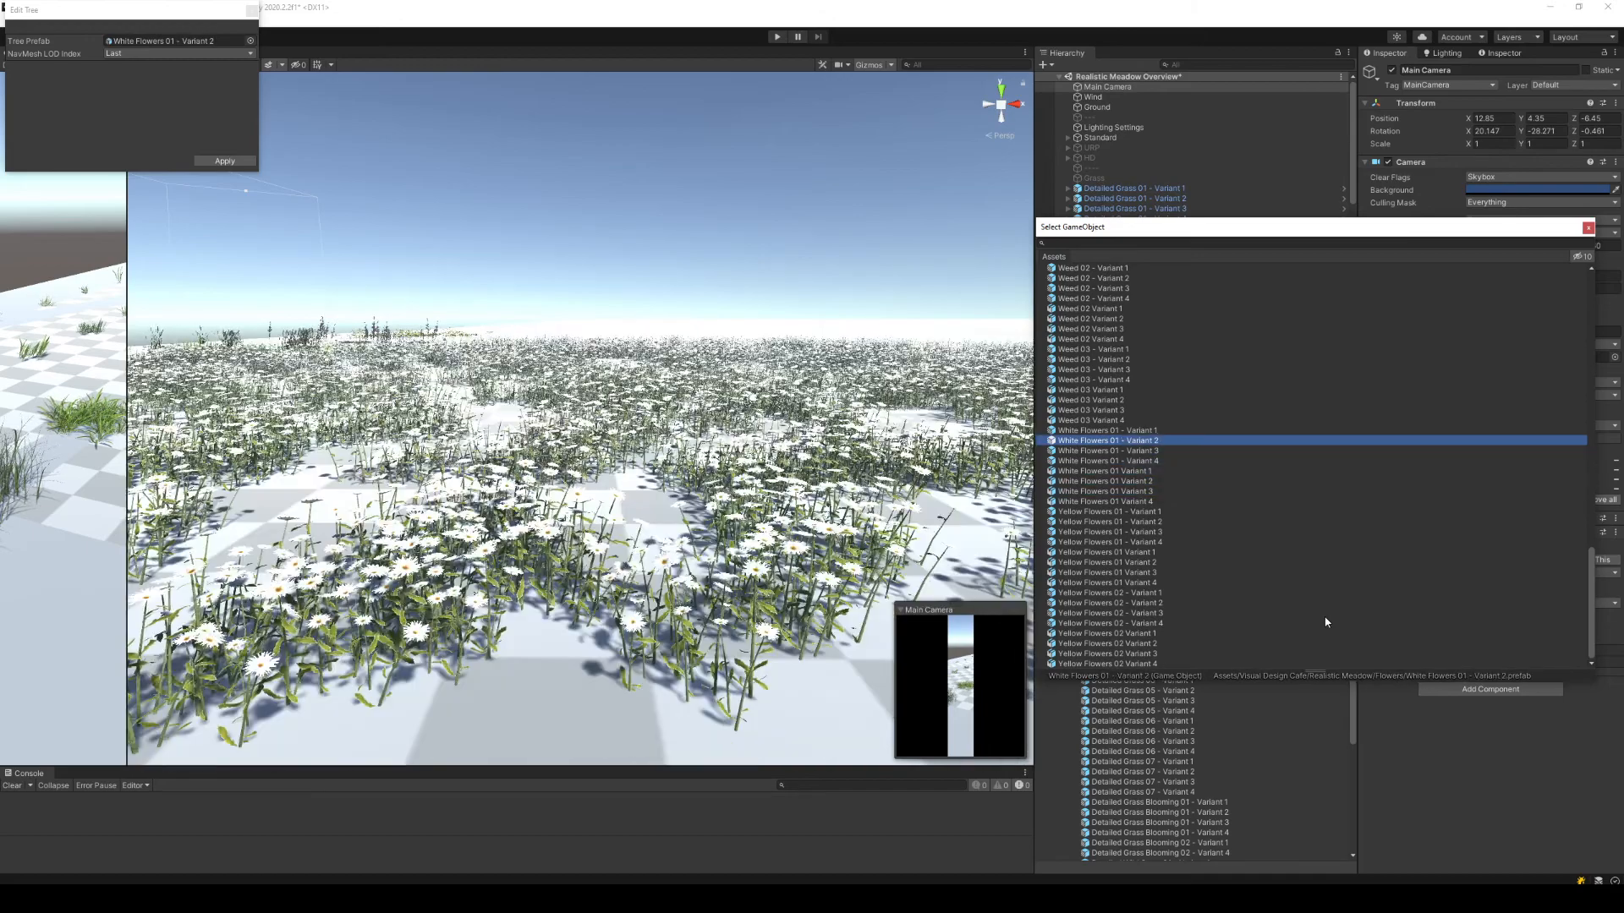
{"action": "key", "text": "Up"}
Preview the Weed 03 variants as the terrain's tree prefab.
{"action": "key", "text": "Up"}
{"action": "key", "text": "Up"}
{"action": "key", "text": "Up"}
{"action": "key", "text": "Up"}
{"action": "key", "text": "Up"}
{"action": "key", "text": "Up"}
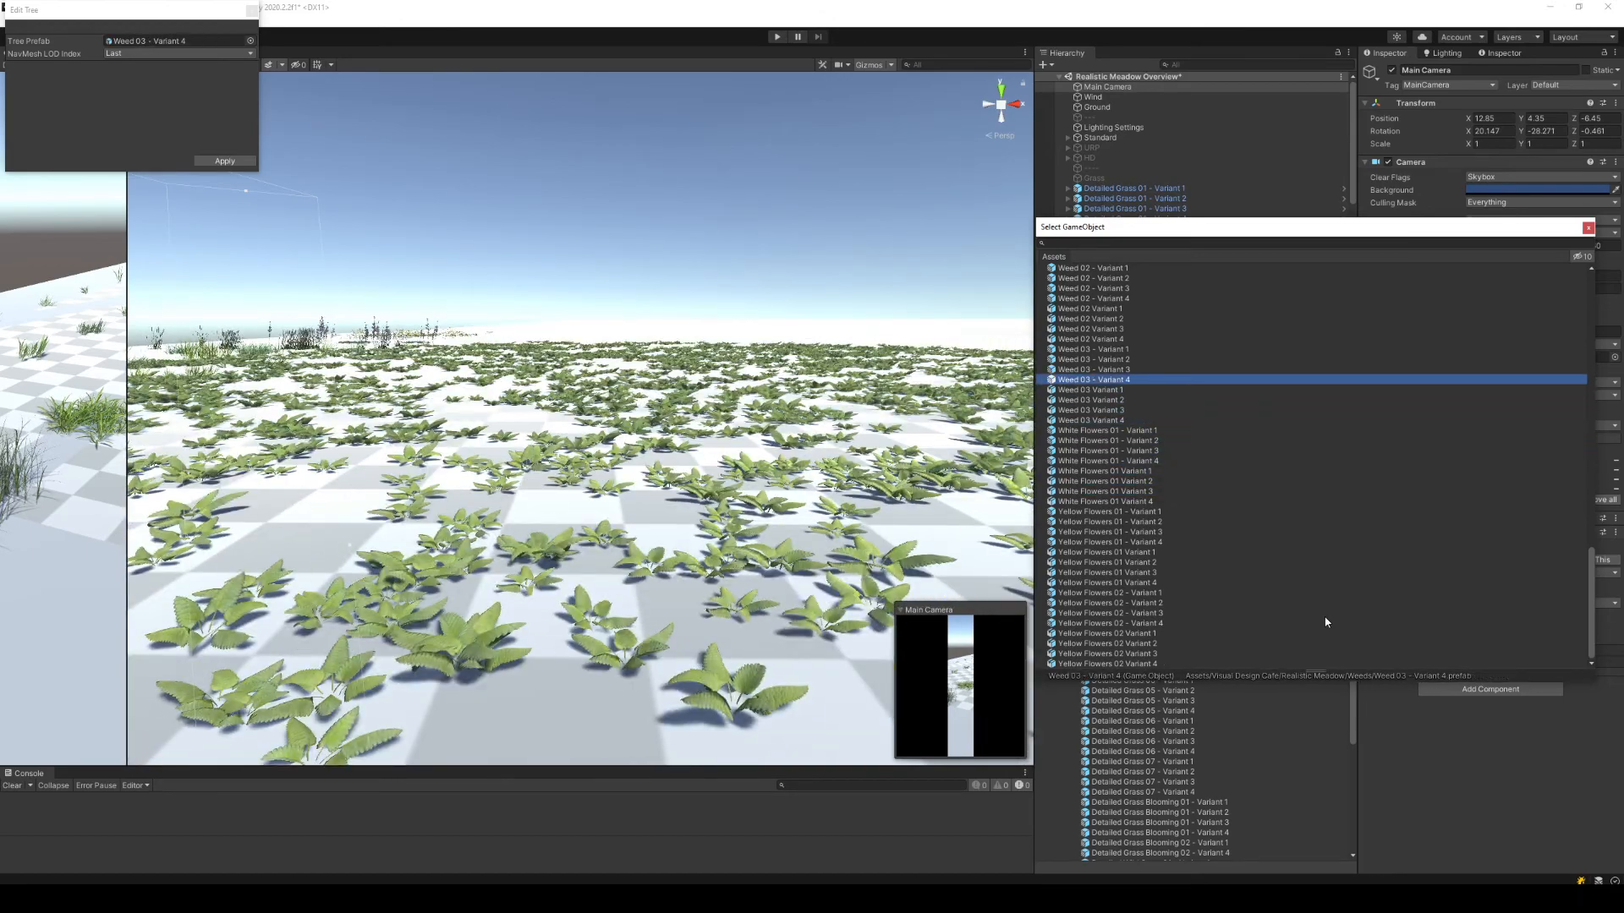
{"action": "key", "text": "Up"}
{"action": "key", "text": "Up"}
{"action": "key", "text": "Up"}
Preview the Weed 02 variants on the painted patch, stepping back and forth to compare them.
{"action": "key", "text": "Up"}
{"action": "key", "text": "Up"}
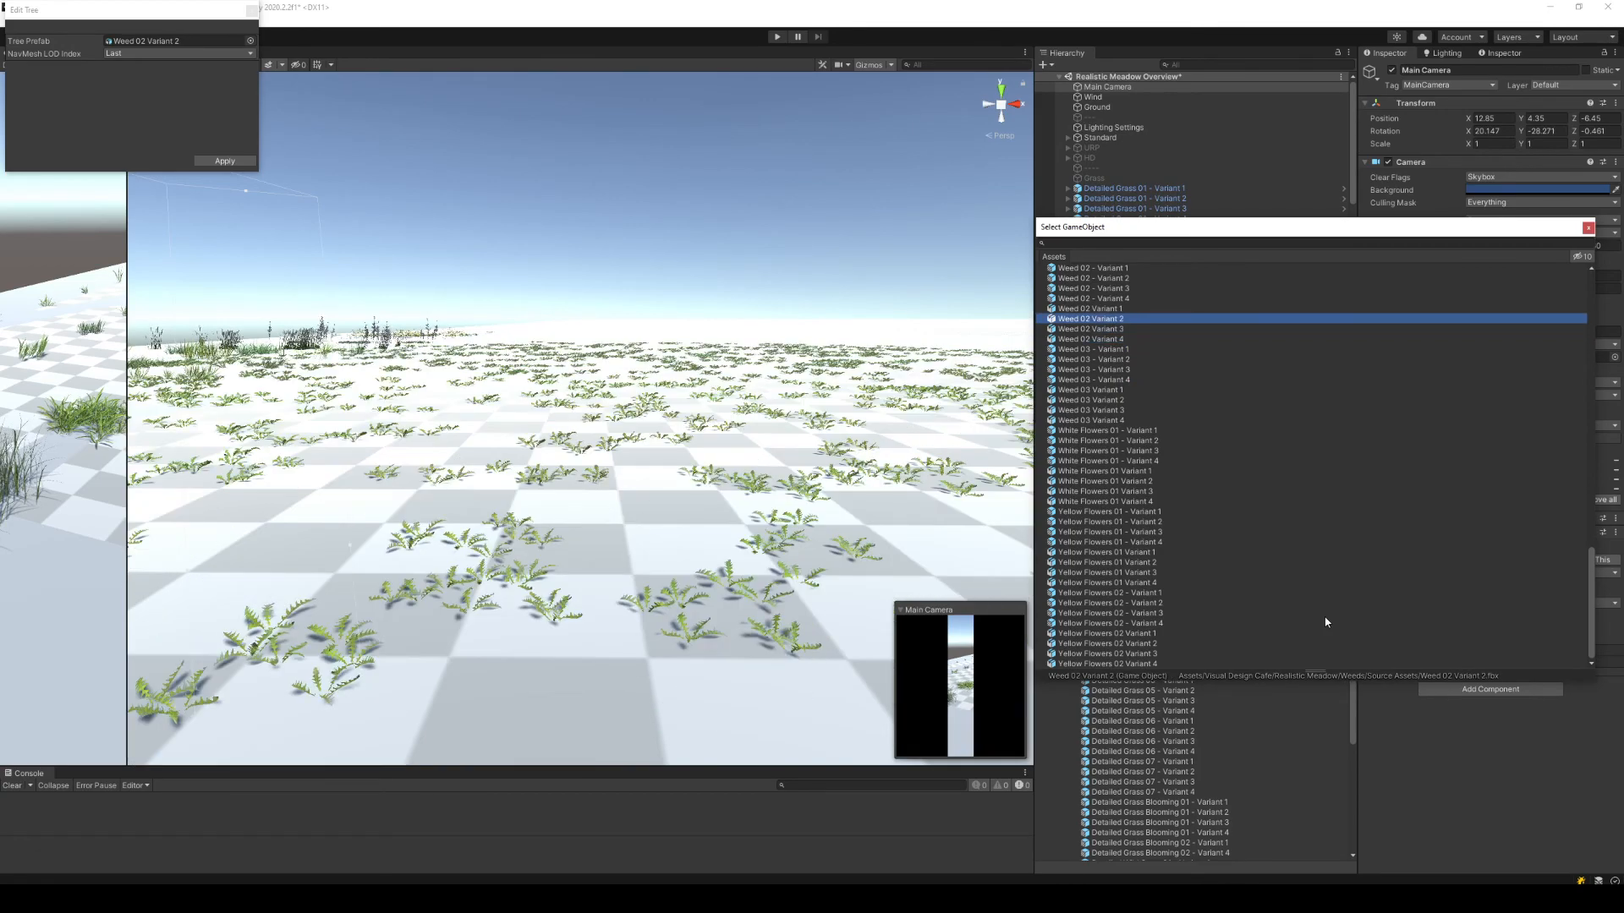
{"action": "key", "text": "Down"}
{"action": "key", "text": "Down"}
{"action": "key", "text": "Up"}
{"action": "key", "text": "Up"}
{"action": "key", "text": "Up"}
{"action": "key", "text": "Up"}
{"action": "key", "text": "Up"}
{"action": "key", "text": "Up"}
{"action": "key", "text": "Up"}
Preview the Weed 01 variants as the terrain's tree prefab.
{"action": "key", "text": "Up"}
{"action": "key", "text": "Up"}
{"action": "key", "text": "Up"}
{"action": "key", "text": "Up"}
{"action": "key", "text": "Up"}
{"action": "key", "text": "Up"}
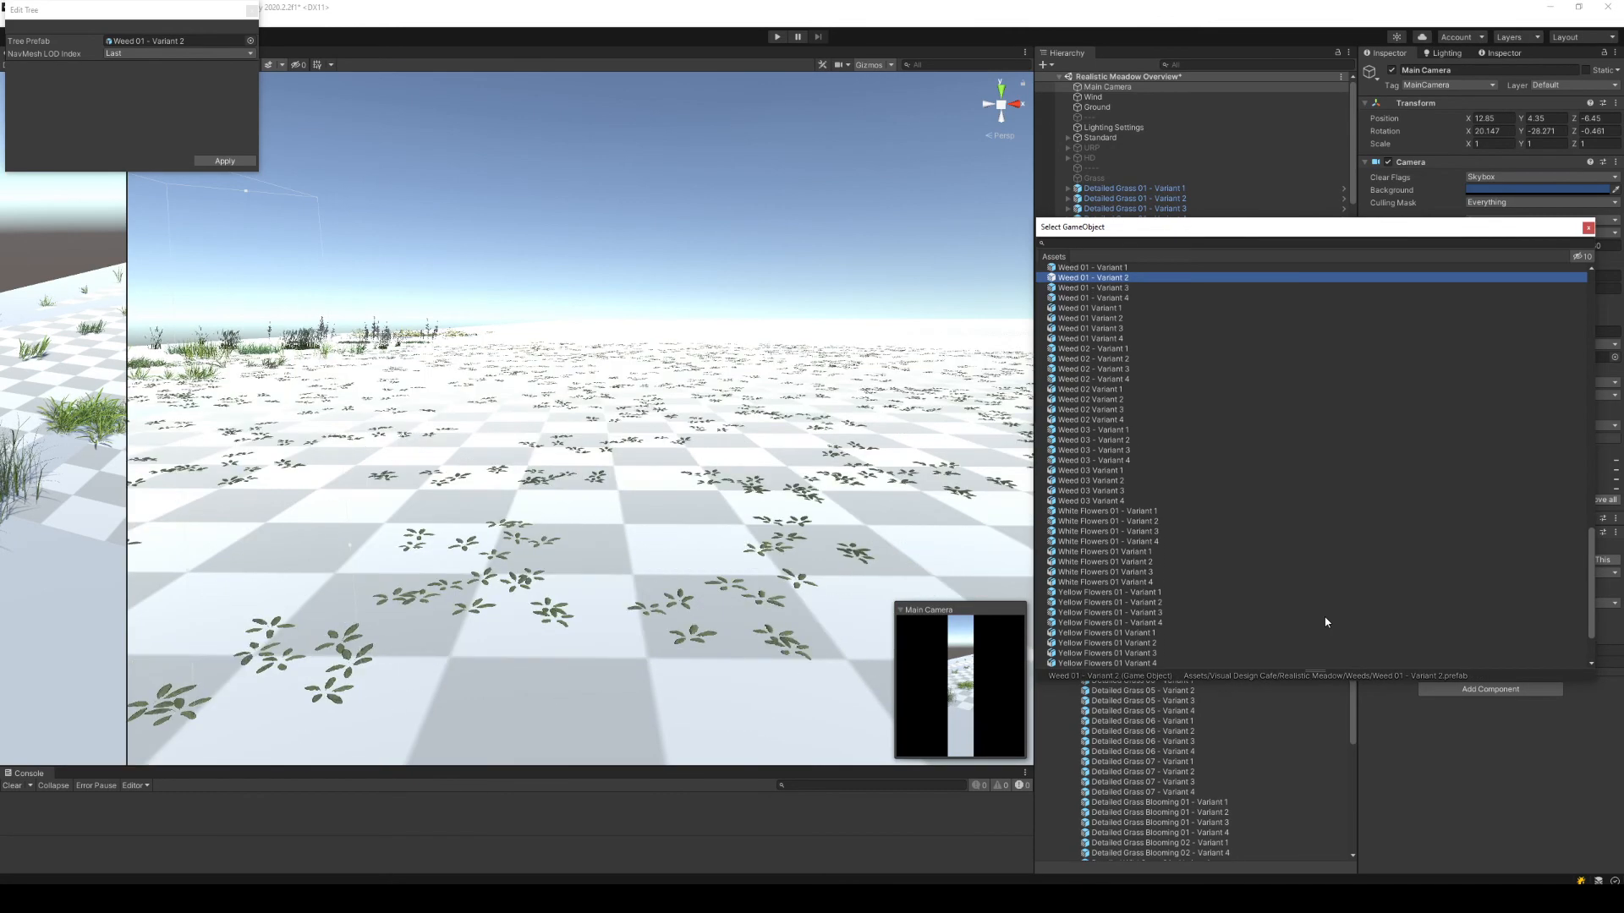
{"action": "key", "text": "Up"}
Preview the Herb Plant variants on the painted patch.
{"action": "key", "text": "Up"}
{"action": "key", "text": "Up"}
{"action": "key", "text": "Up"}
{"action": "key", "text": "Up"}
{"action": "key", "text": "Up"}
{"action": "key", "text": "Up"}
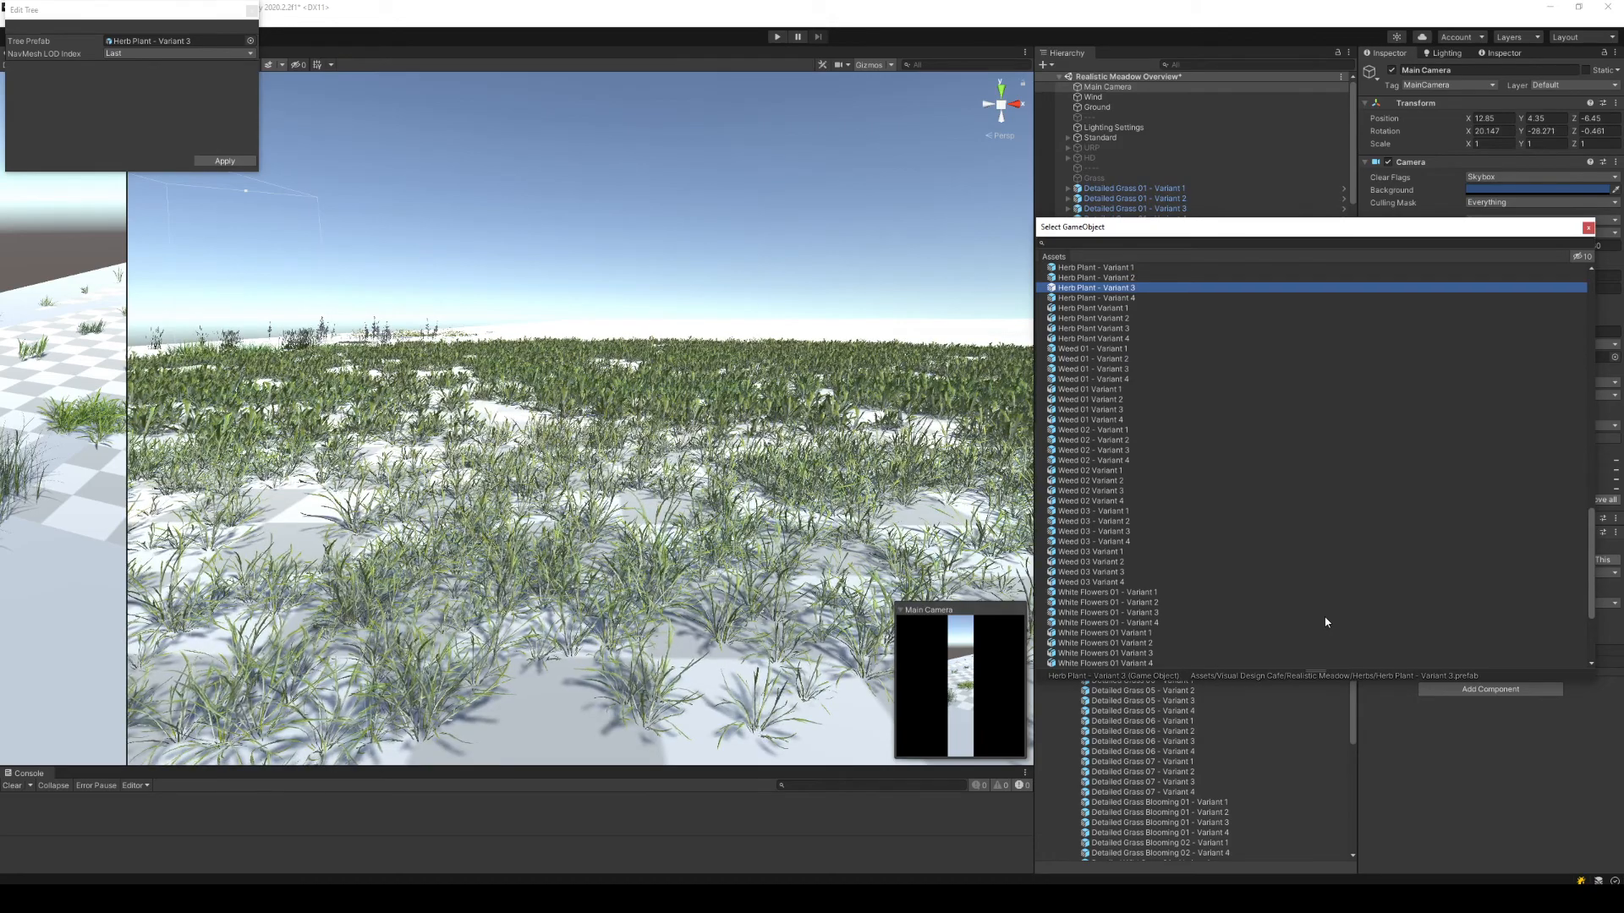
{"action": "key", "text": "Up"}
{"action": "key", "text": "Up"}
Preview the Flowering Plant 02 variants on the painted patch.
{"action": "key", "text": "Up"}
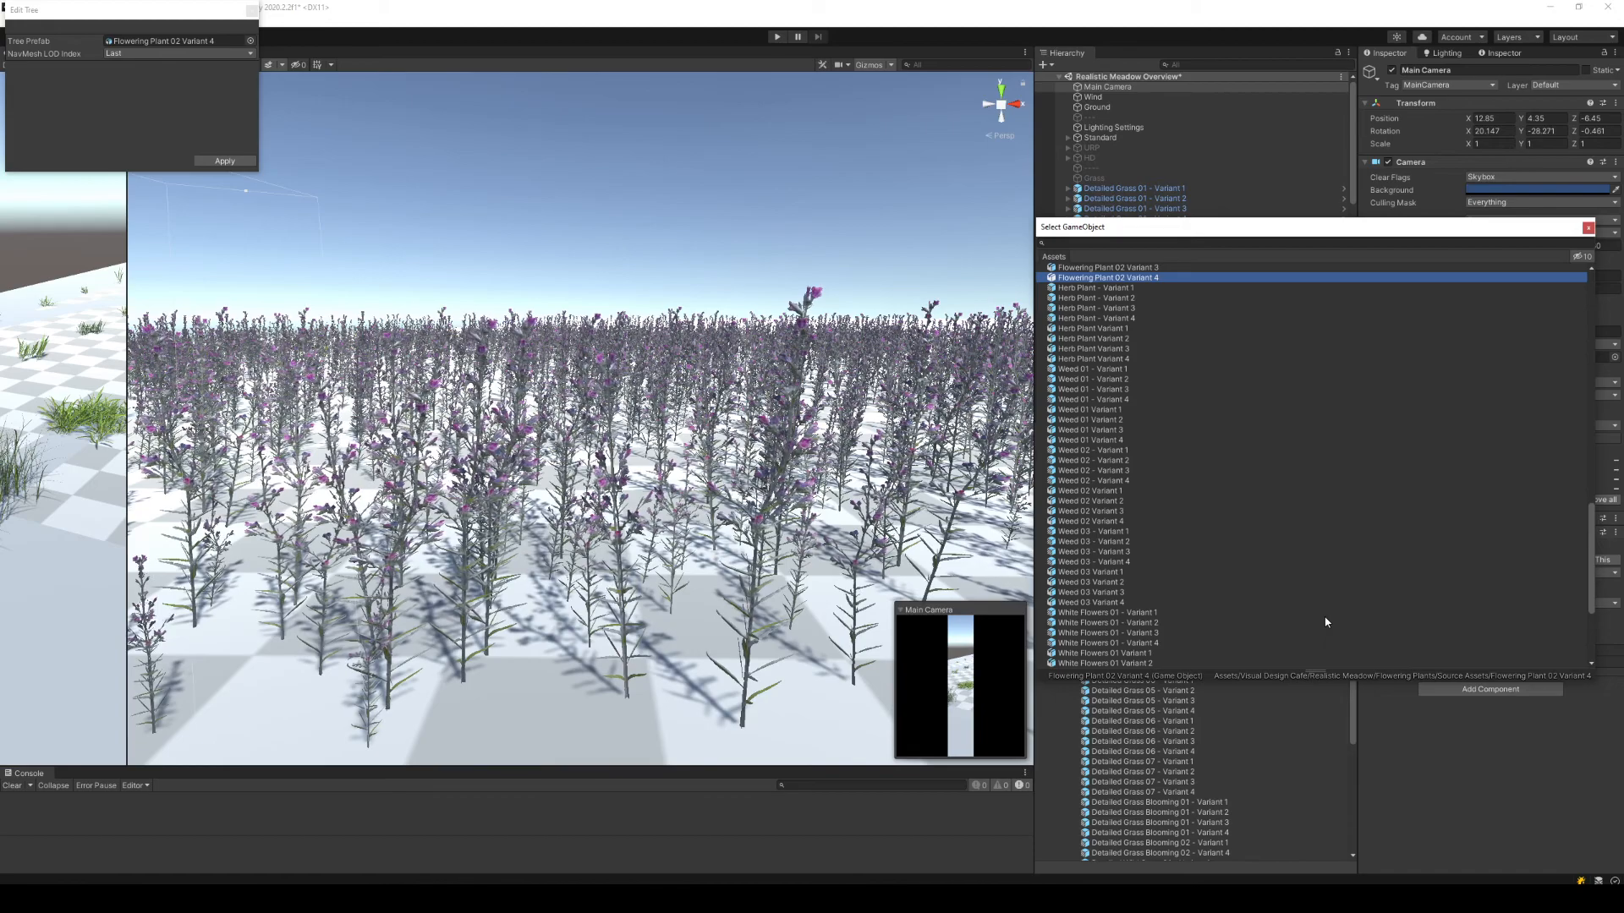
{"action": "key", "text": "Up"}
{"action": "key", "text": "Up"}
{"action": "key", "text": "Up"}
{"action": "key", "text": "Up"}
{"action": "key", "text": "Up"}
{"action": "key", "text": "Up"}
{"action": "key", "text": "Up"}
Preview the Detailed Wild Grass 01 variants as the terrain's tree prefab.
{"action": "key", "text": "Up"}
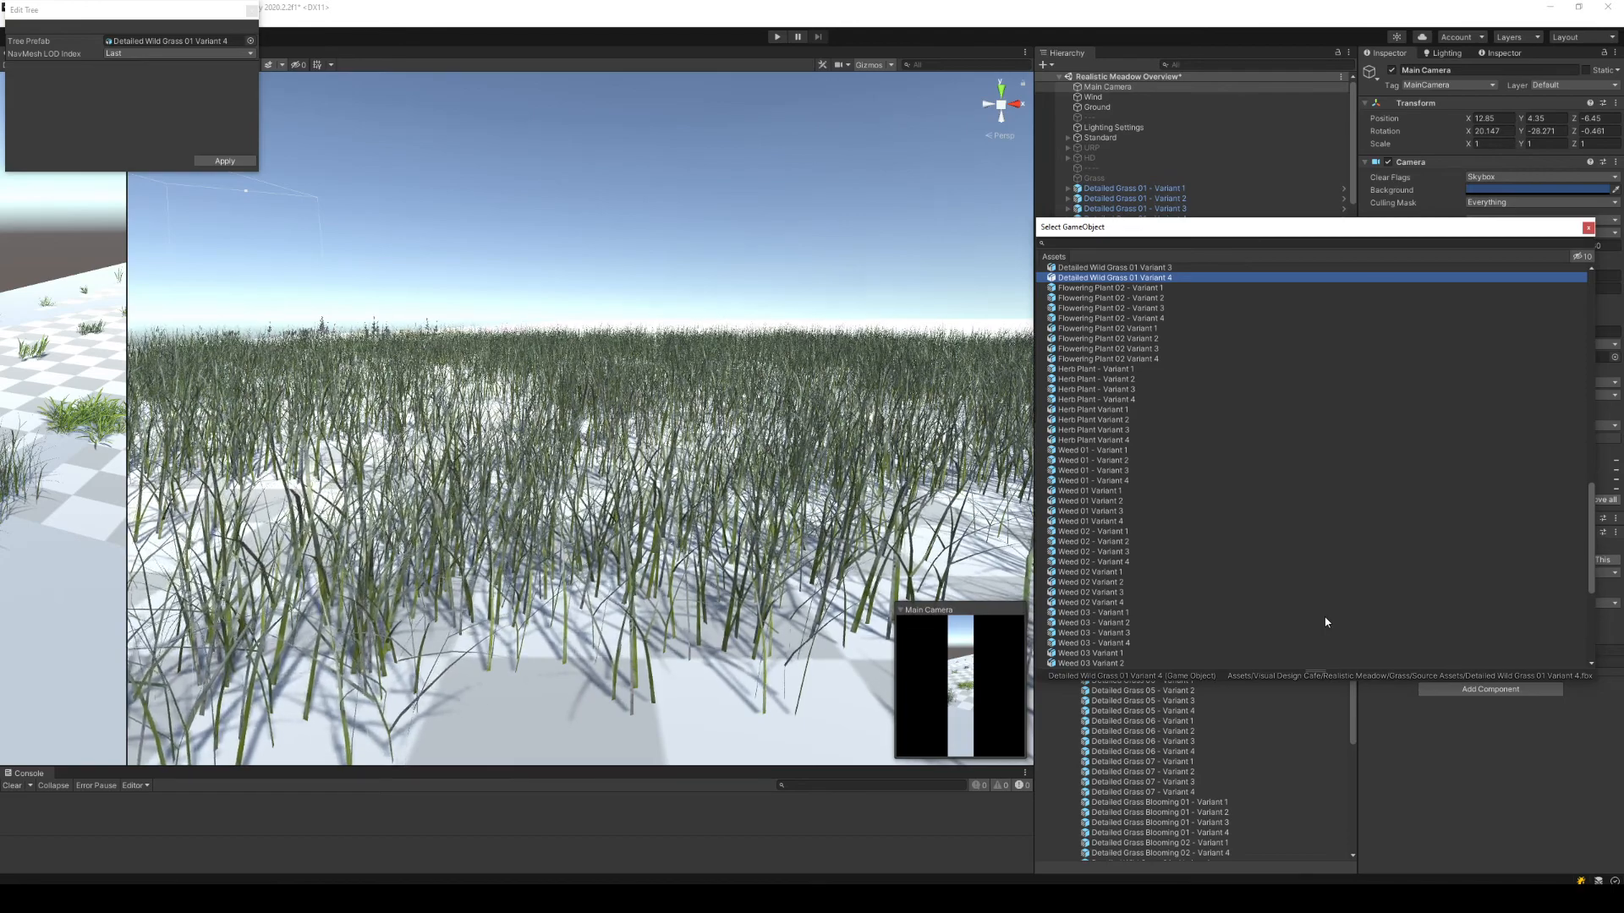
{"action": "key", "text": "Up"}
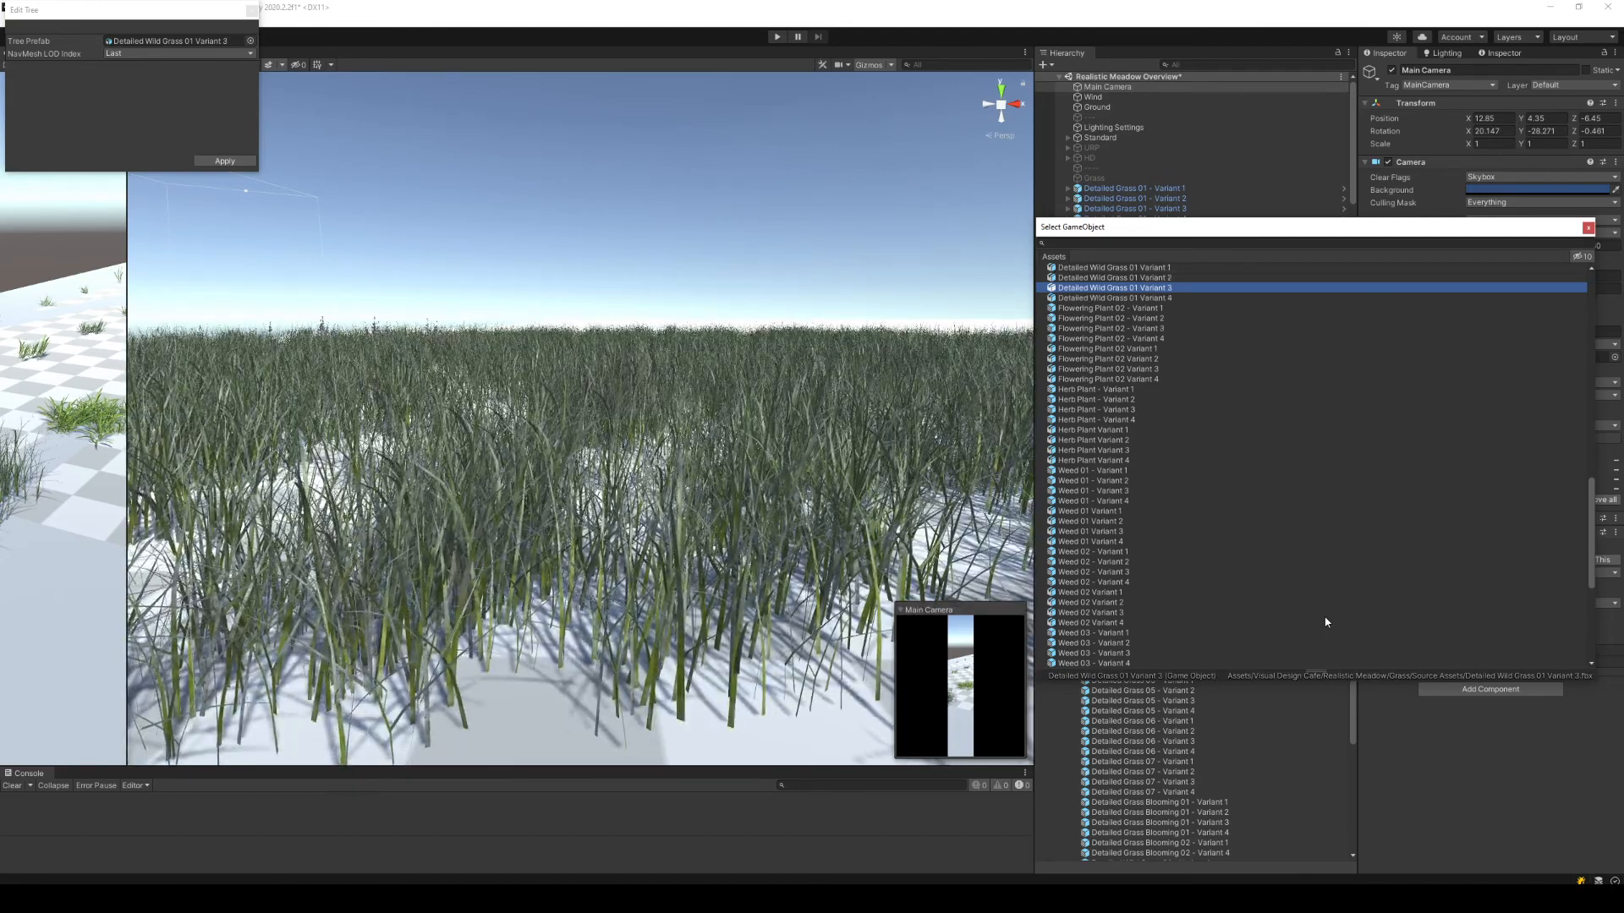
{"action": "scroll", "coordinate": [1348, 588], "scroll_direction": "up", "scroll_amount": 8}
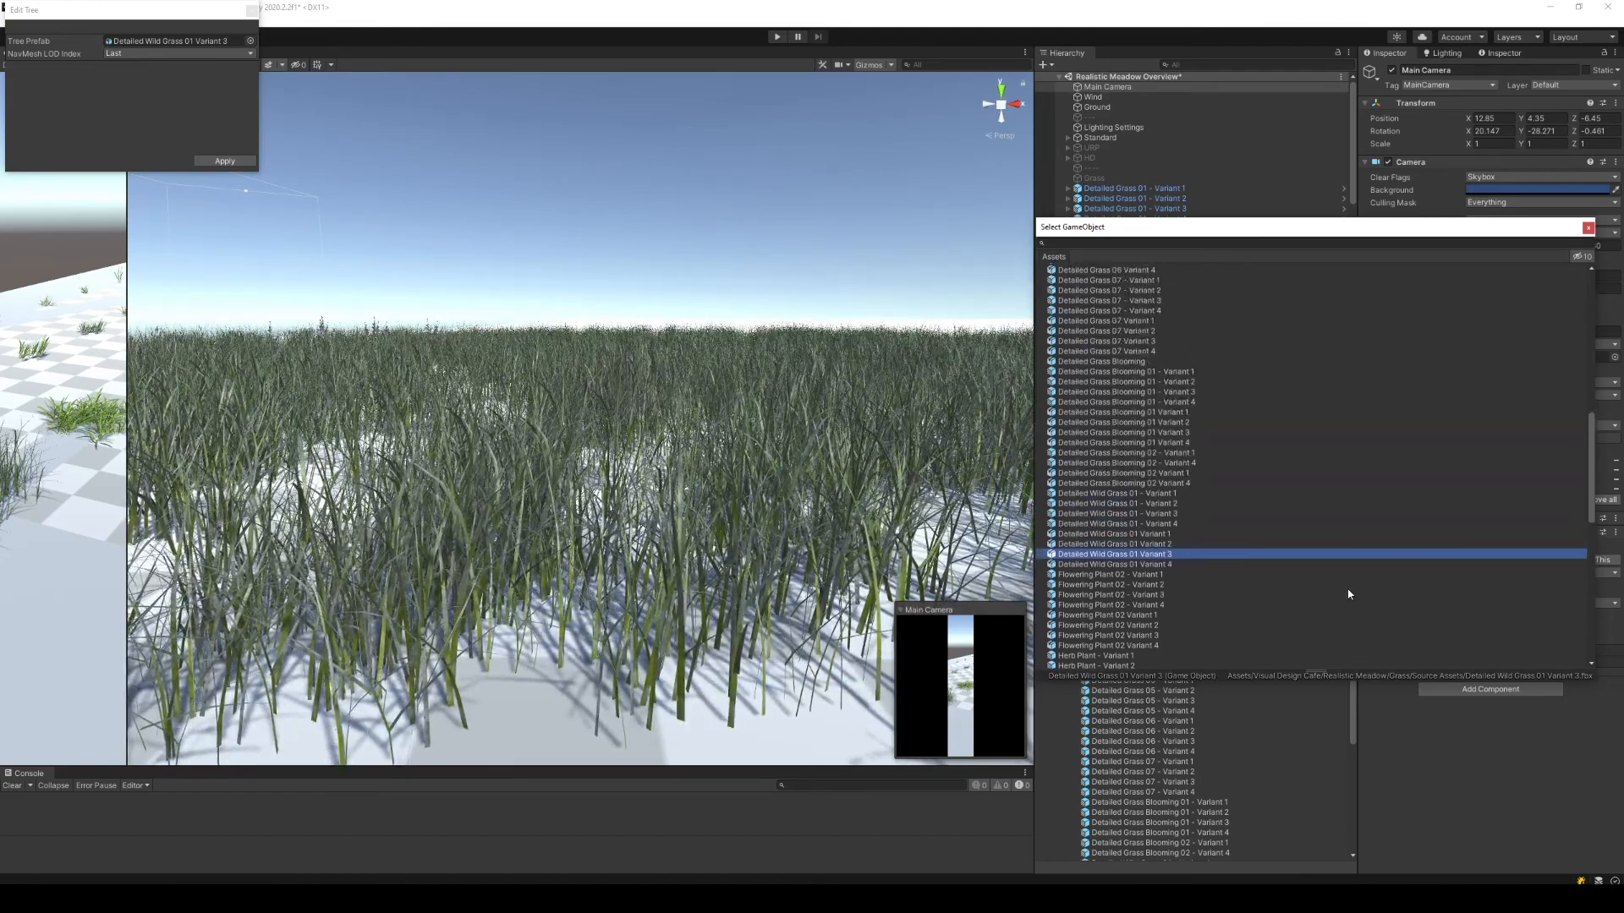
{"action": "key", "text": "Up"}
{"action": "key", "text": "Up"}
{"action": "key", "text": "Up"}
{"action": "key", "text": "Up"}
{"action": "key", "text": "Up"}
{"action": "key", "text": "Up"}
{"action": "key", "text": "Up"}
{"action": "key", "text": "Up"}
Compare the Detailed Grass Blooming 02 variants with Detailed Grass Blooming 01 Variant 4 on the painted patch.
{"action": "key", "text": "Up"}
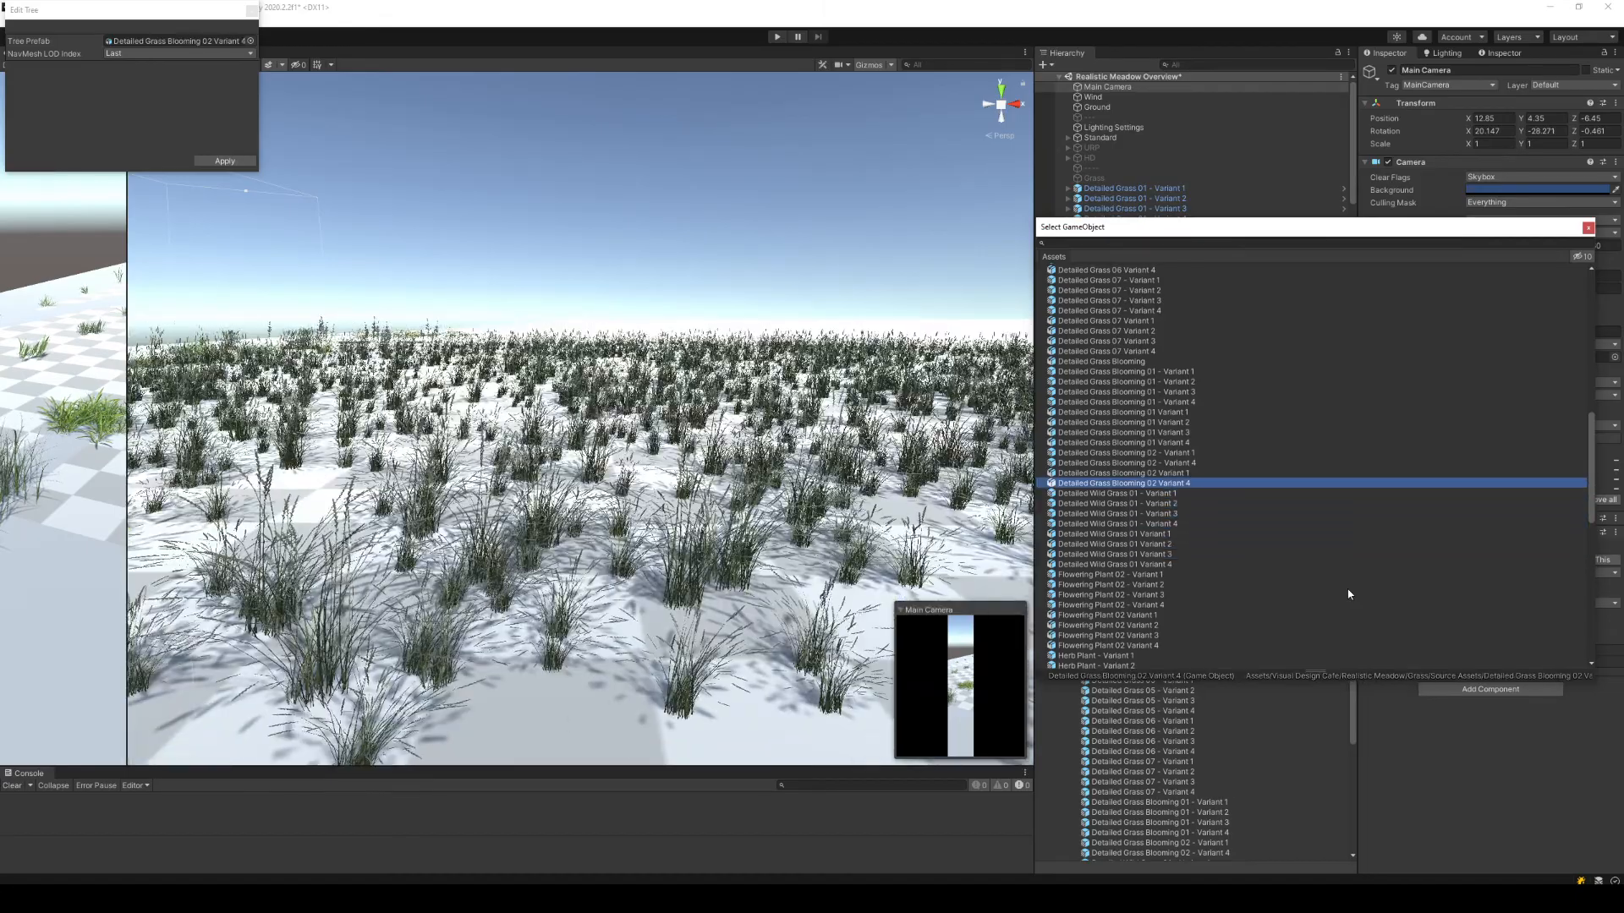
{"action": "key", "text": "Up"}
{"action": "key", "text": "Up"}
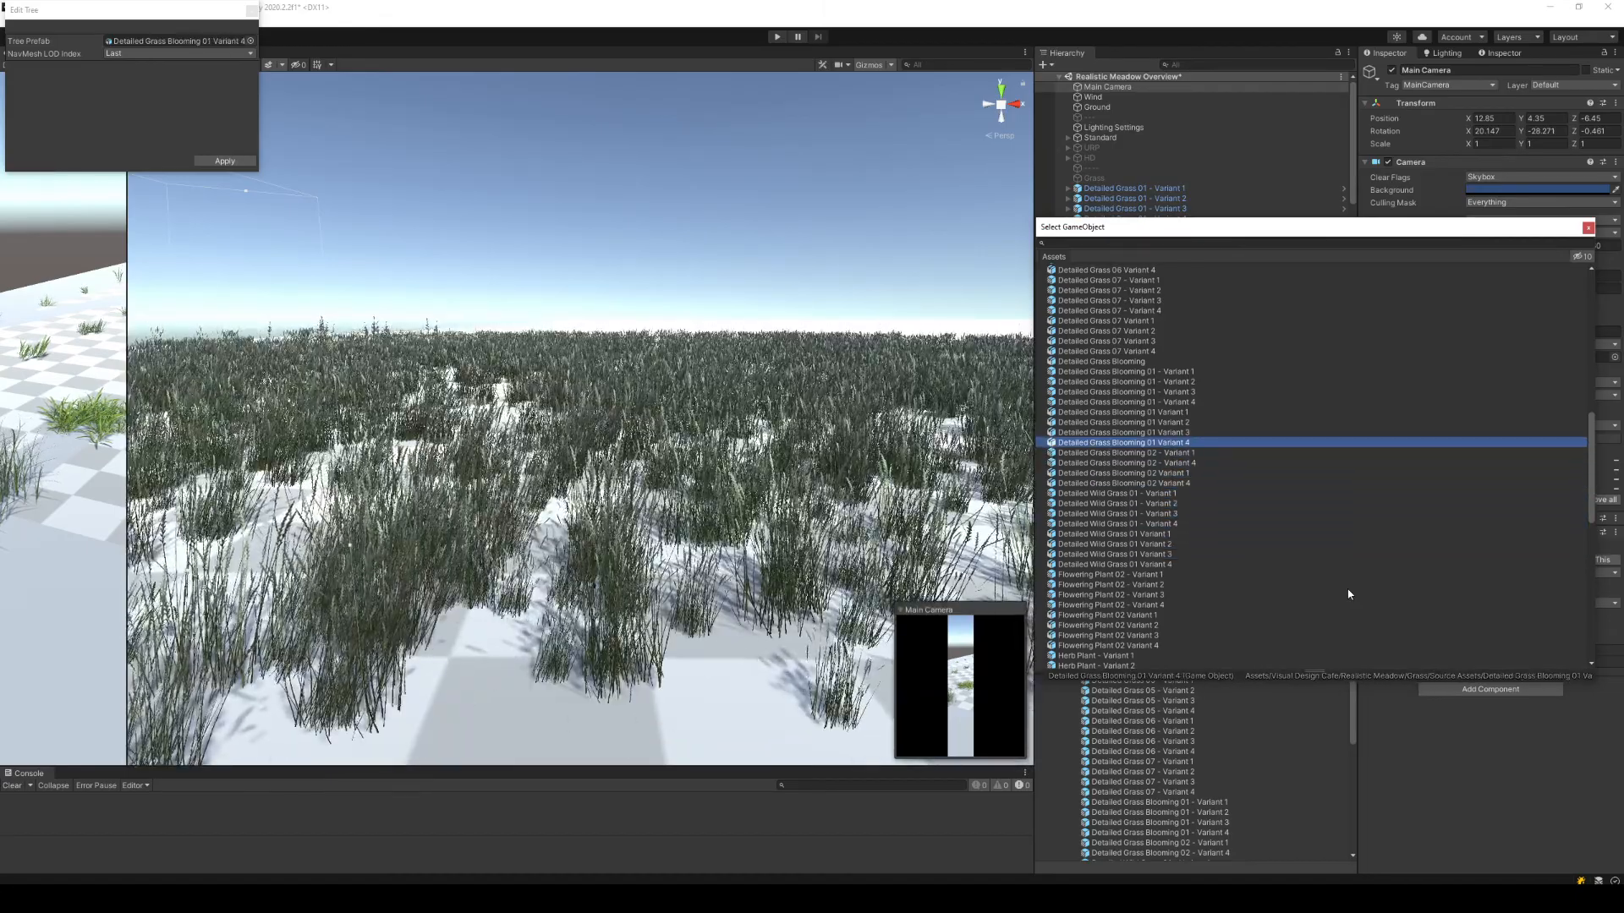
{"action": "key", "text": "Down"}
{"action": "key", "text": "Down"}
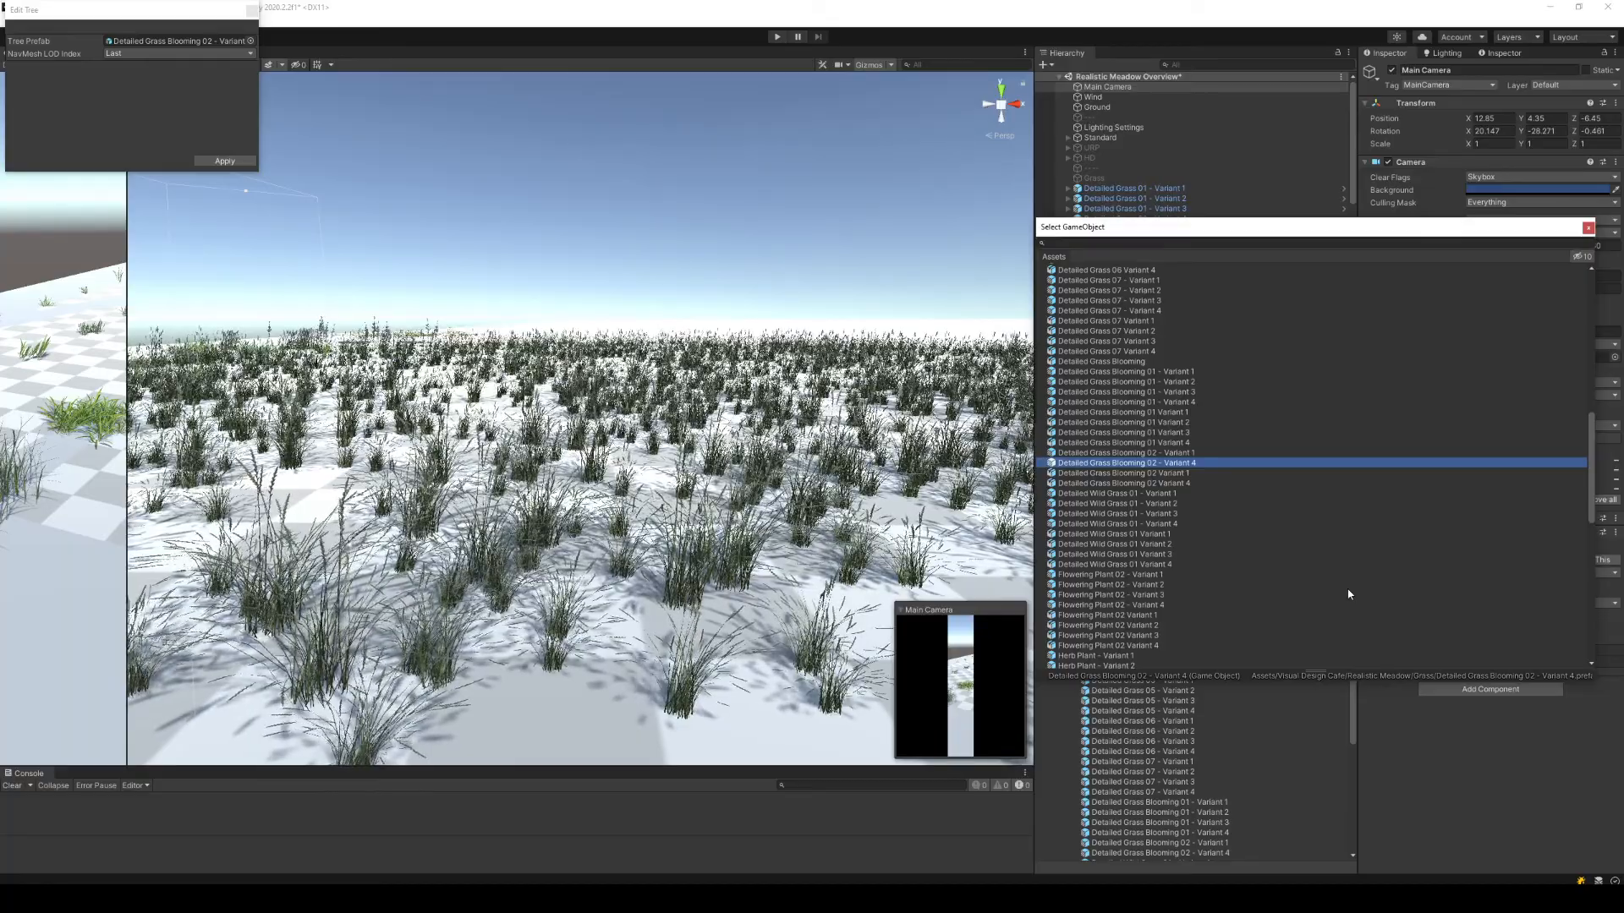
{"action": "key", "text": "Up"}
{"action": "key", "text": "Up"}
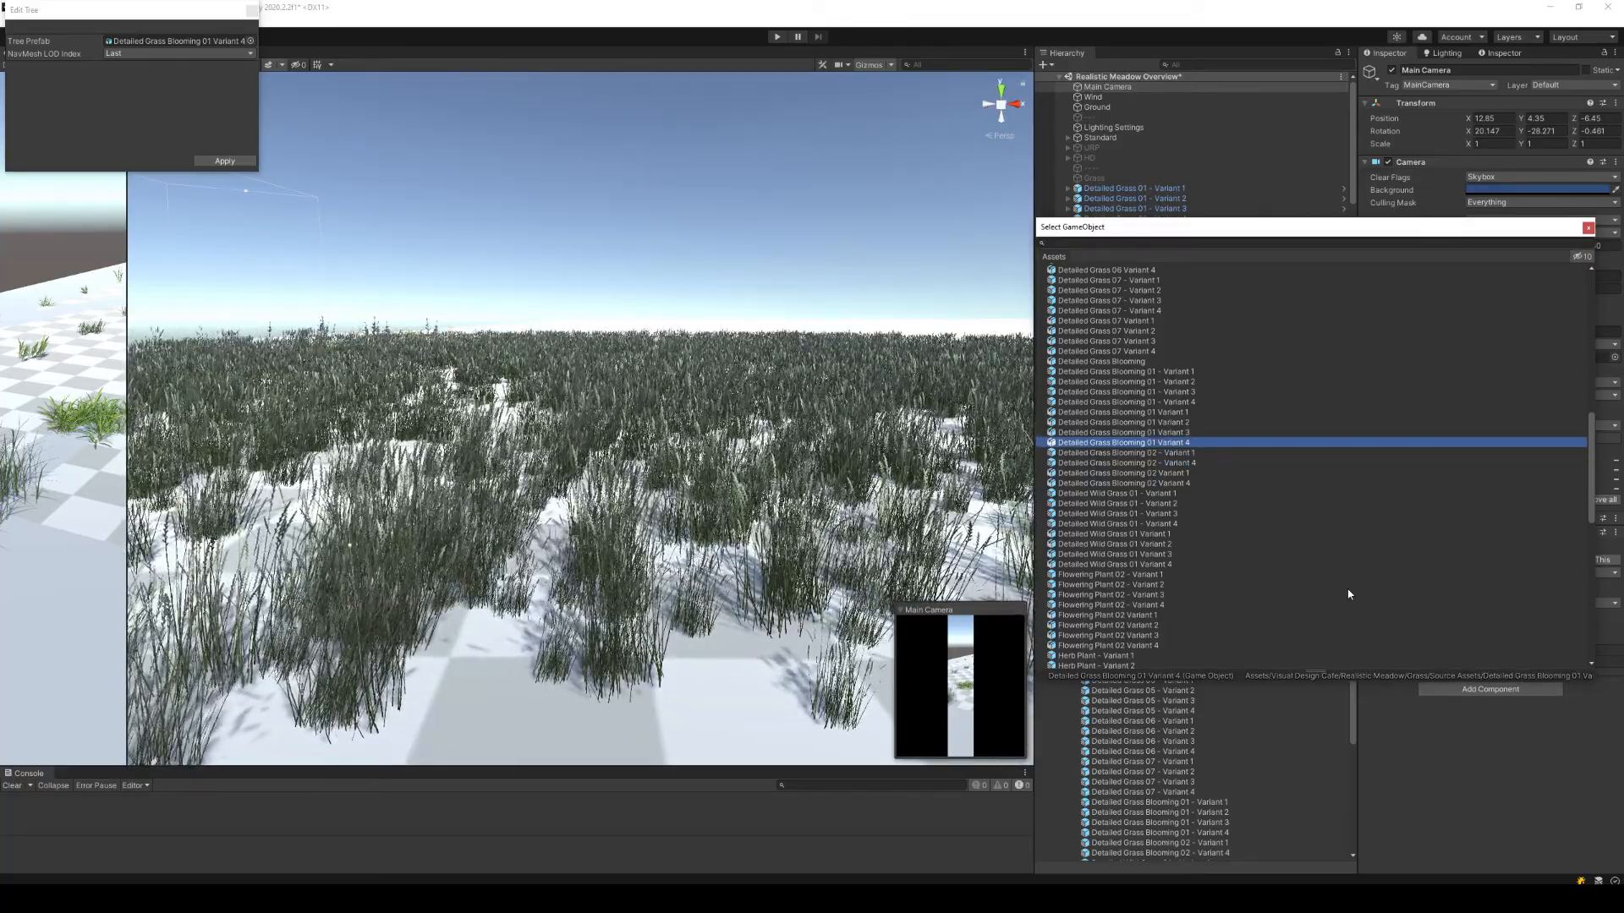
Preview the remaining Detailed Grass Blooming 01 variants on the painted patch.
{"action": "key", "text": "Up"}
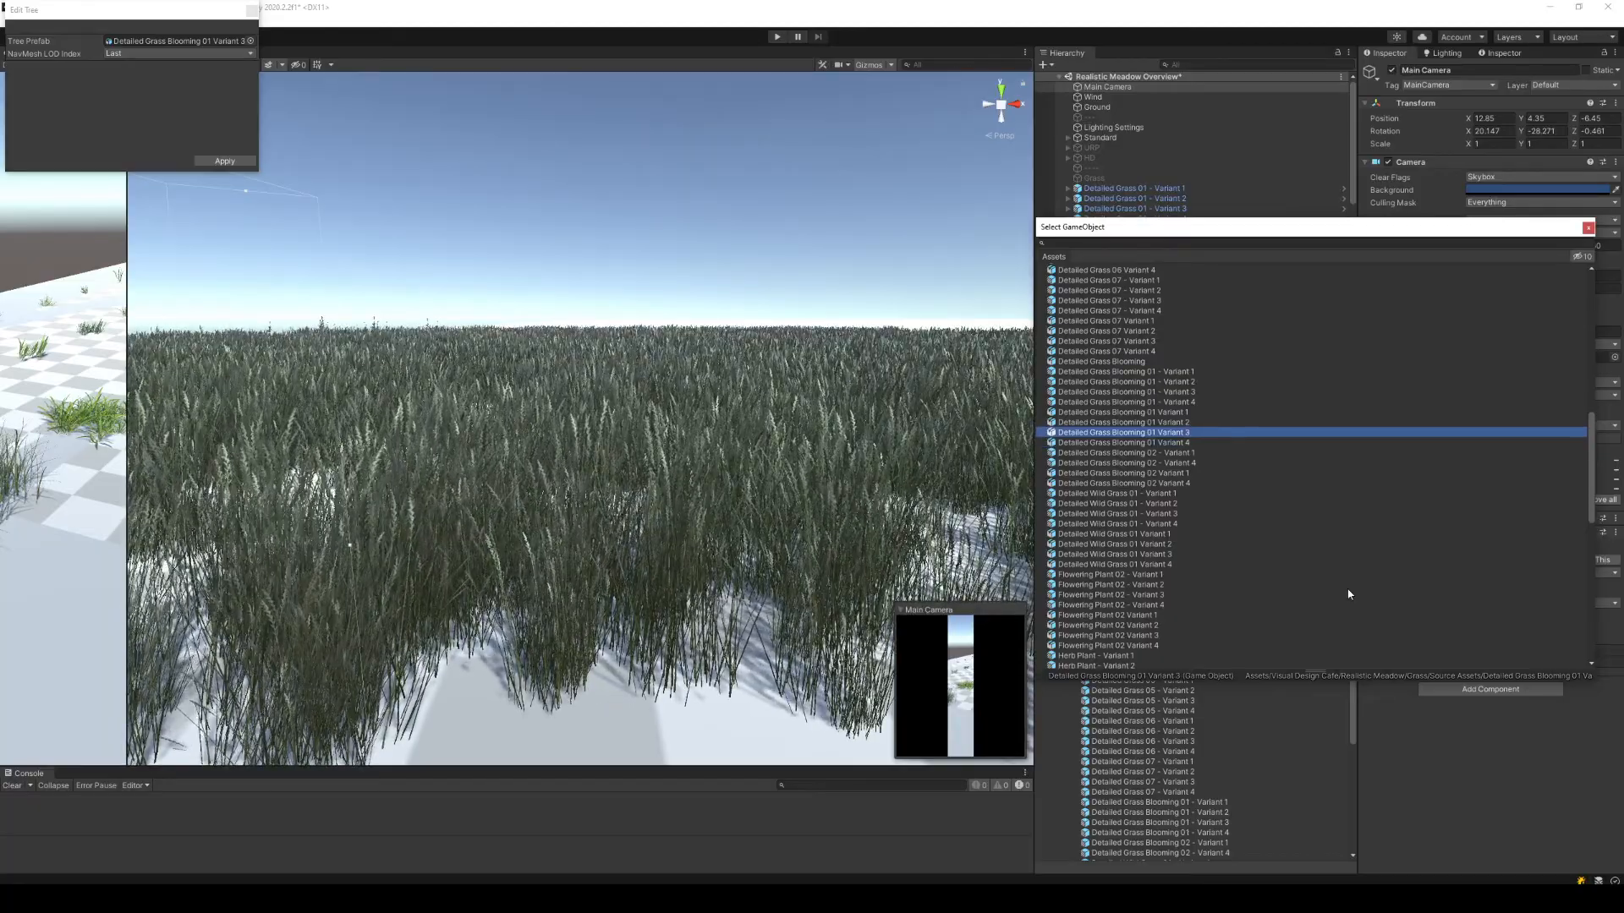
{"action": "key", "text": "Up"}
{"action": "key", "text": "Up"}
{"action": "key", "text": "Up"}
{"action": "key", "text": "Up"}
{"action": "key", "text": "Up"}
{"action": "key", "text": "Up"}
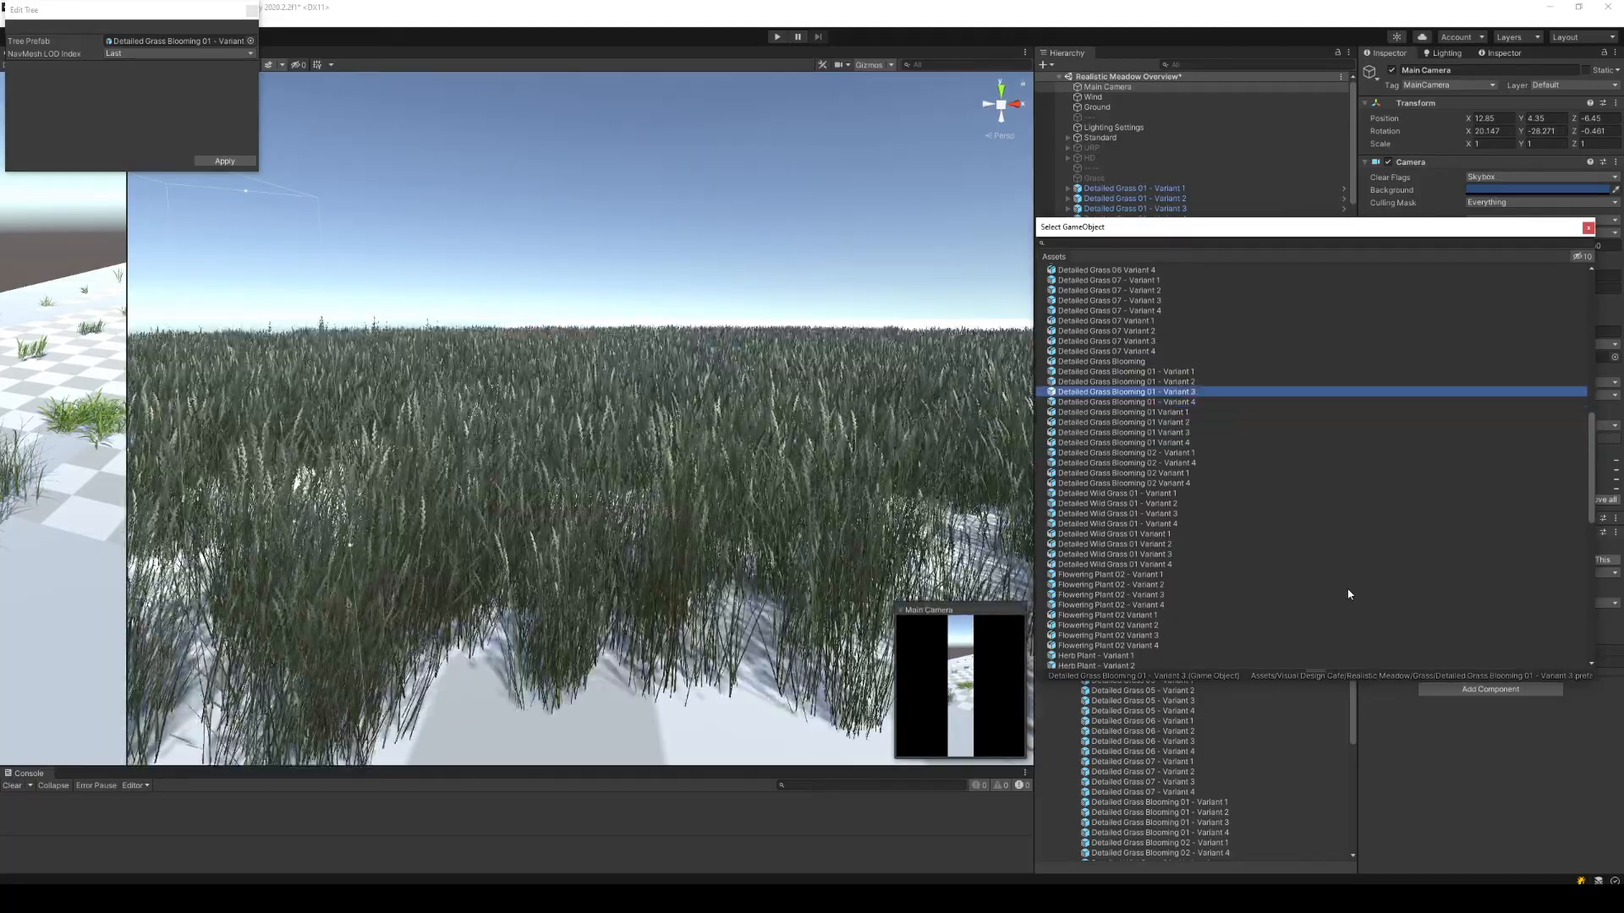
{"action": "key", "text": "Up"}
{"action": "key", "text": "Up"}
Preview the Detailed Grass 07 variants on the painted patch, ending on Detailed Grass 07 - Variant 3.
{"action": "key", "text": "Up"}
{"action": "key", "text": "Up"}
{"action": "key", "text": "Up"}
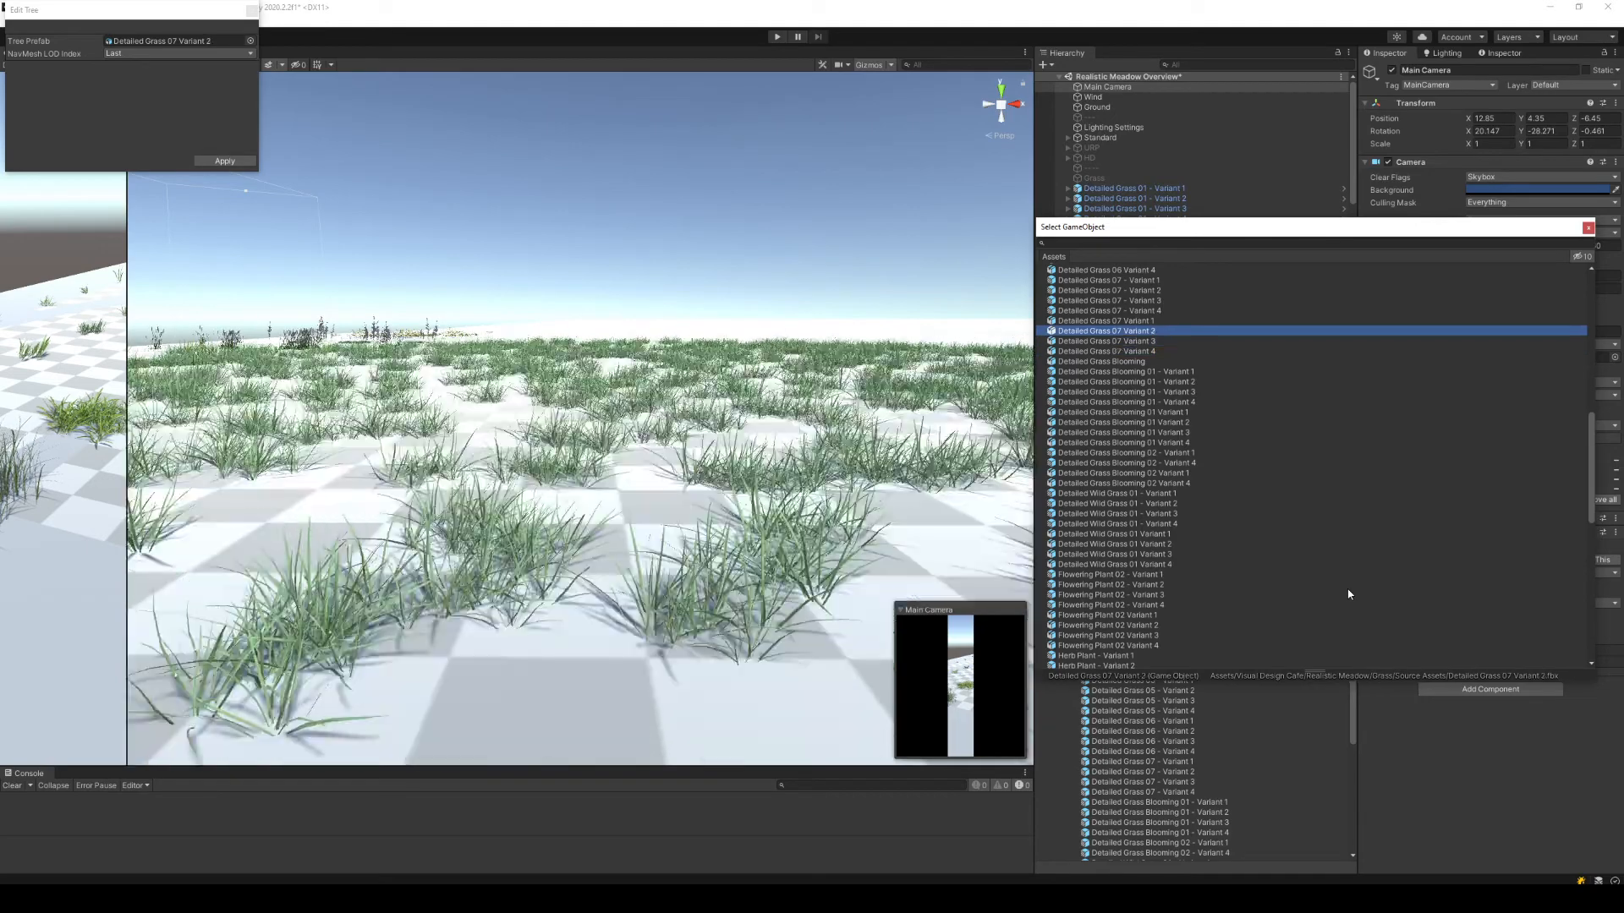
{"action": "key", "text": "Up"}
{"action": "key", "text": "Up"}
{"action": "key", "text": "Up"}
{"action": "key", "text": "Down"}
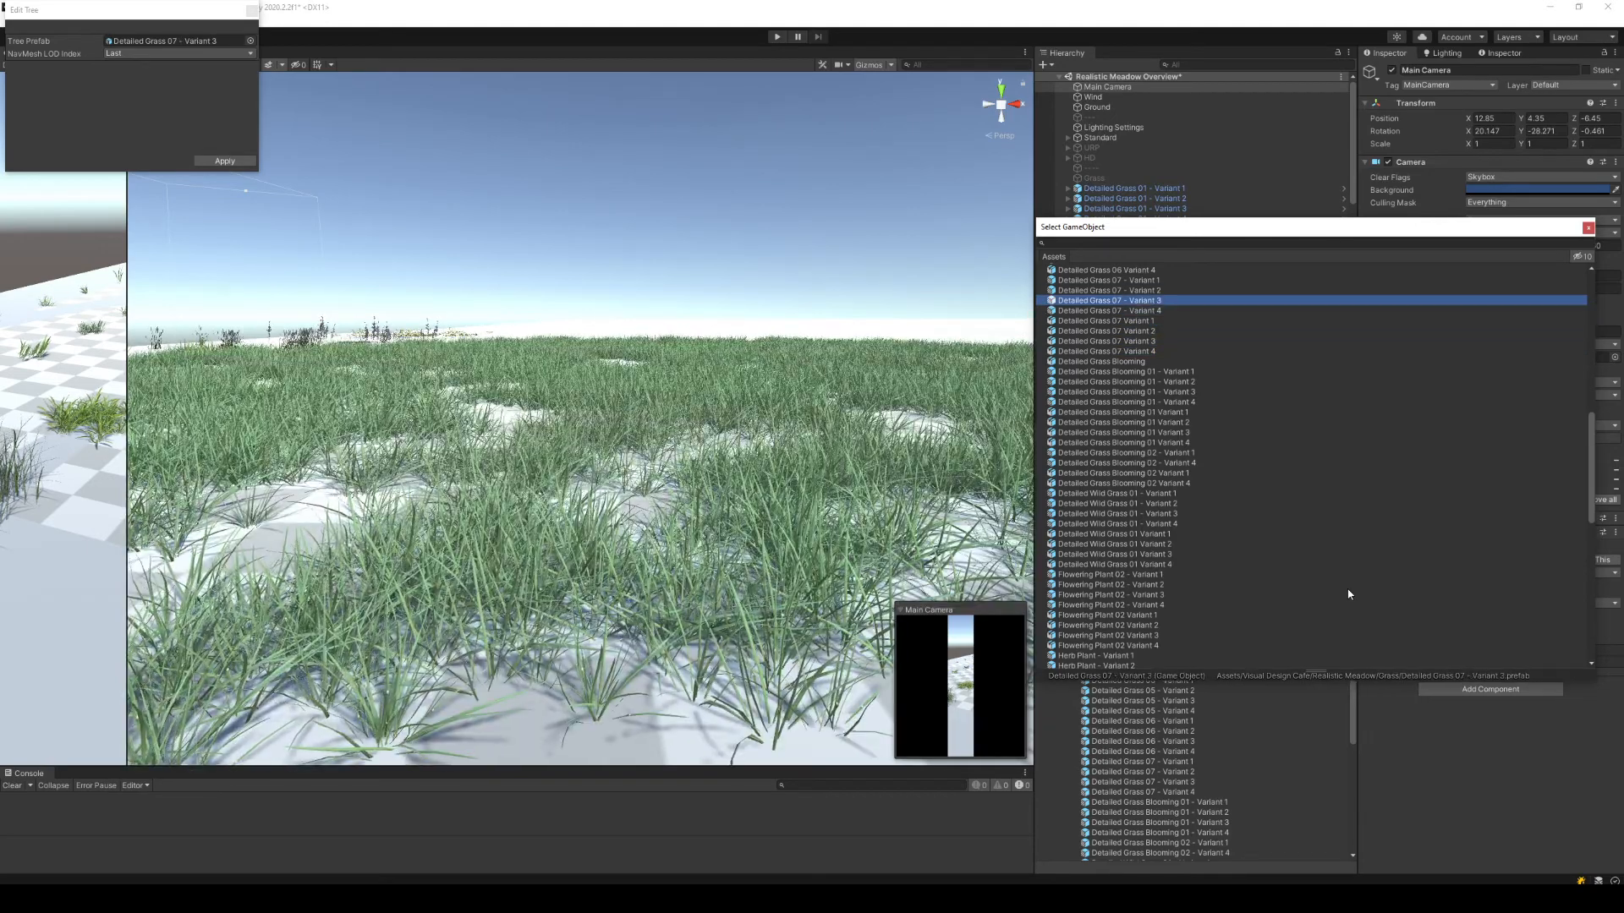
{"action": "key", "text": "Up"}
{"action": "key", "text": "Down"}
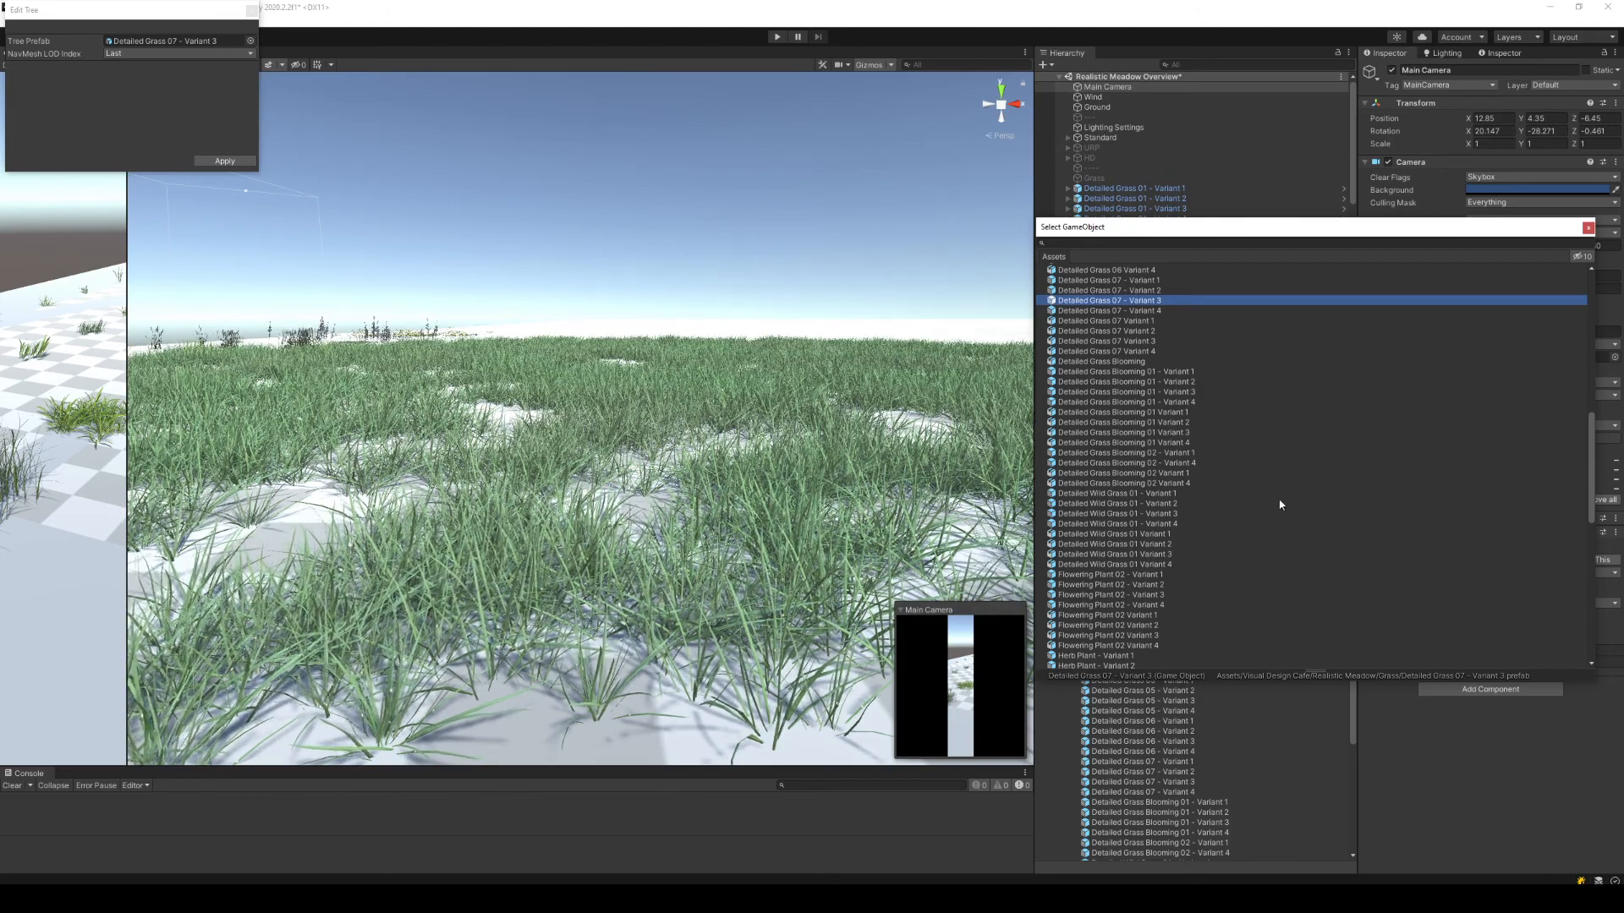
Preview the Detailed Grass 06 variants on the painted patch, comparing Variant 3 with its neighbour.
{"action": "scroll", "coordinate": [1279, 506], "scroll_direction": "up", "scroll_amount": 6}
{"action": "key", "text": "Up"}
{"action": "key", "text": "Up"}
{"action": "key", "text": "Up"}
{"action": "key", "text": "Up"}
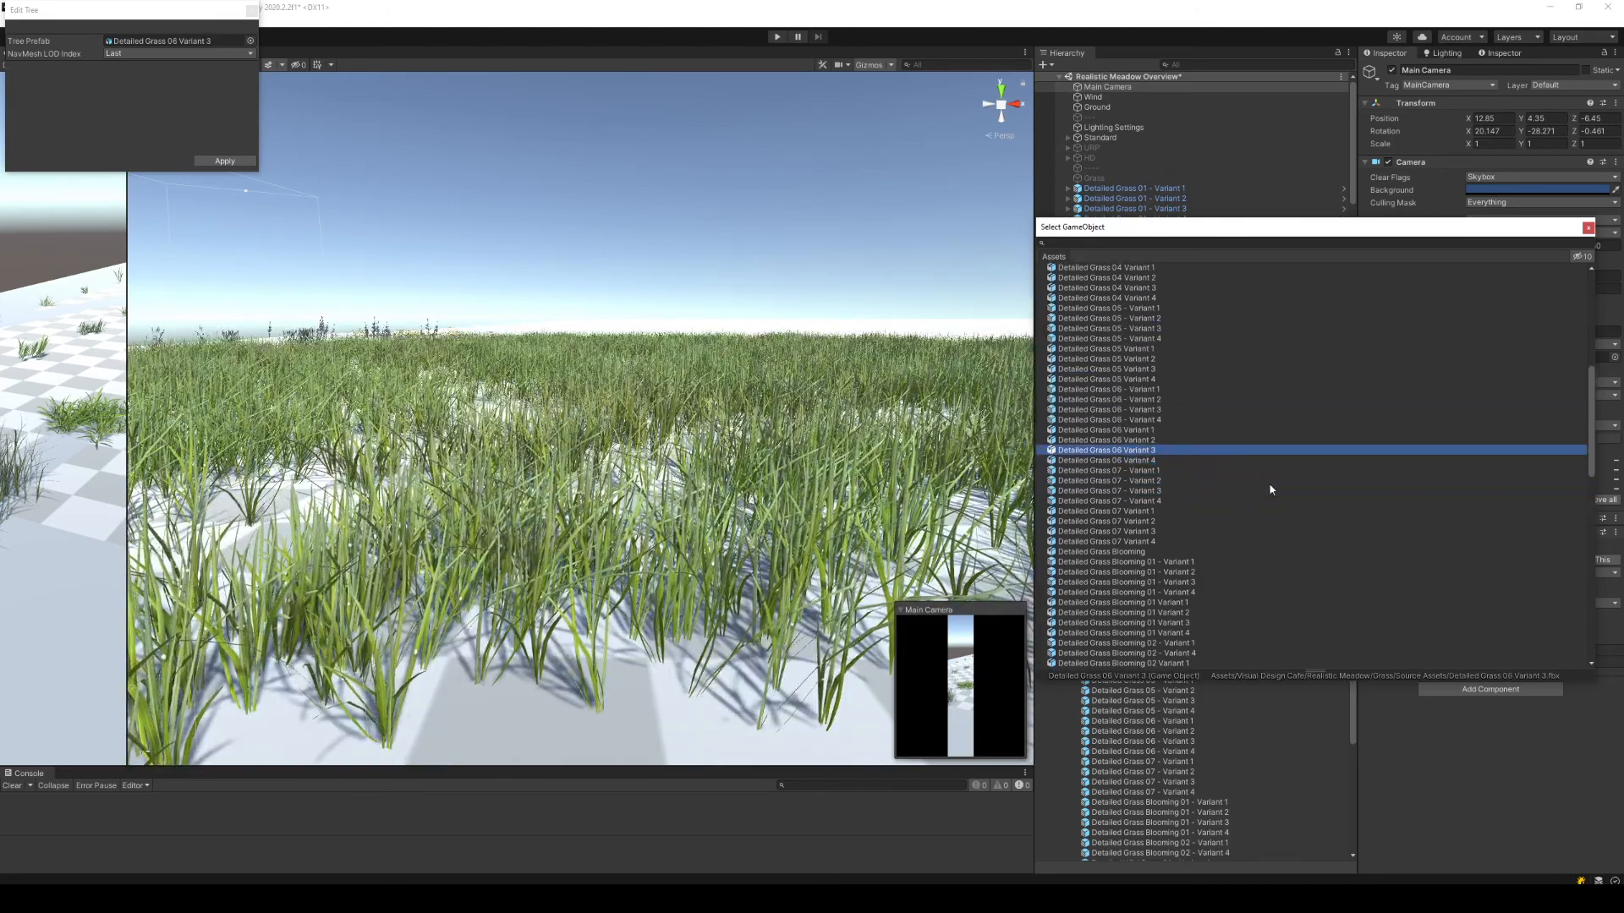
{"action": "key", "text": "Up"}
{"action": "key", "text": "Down"}
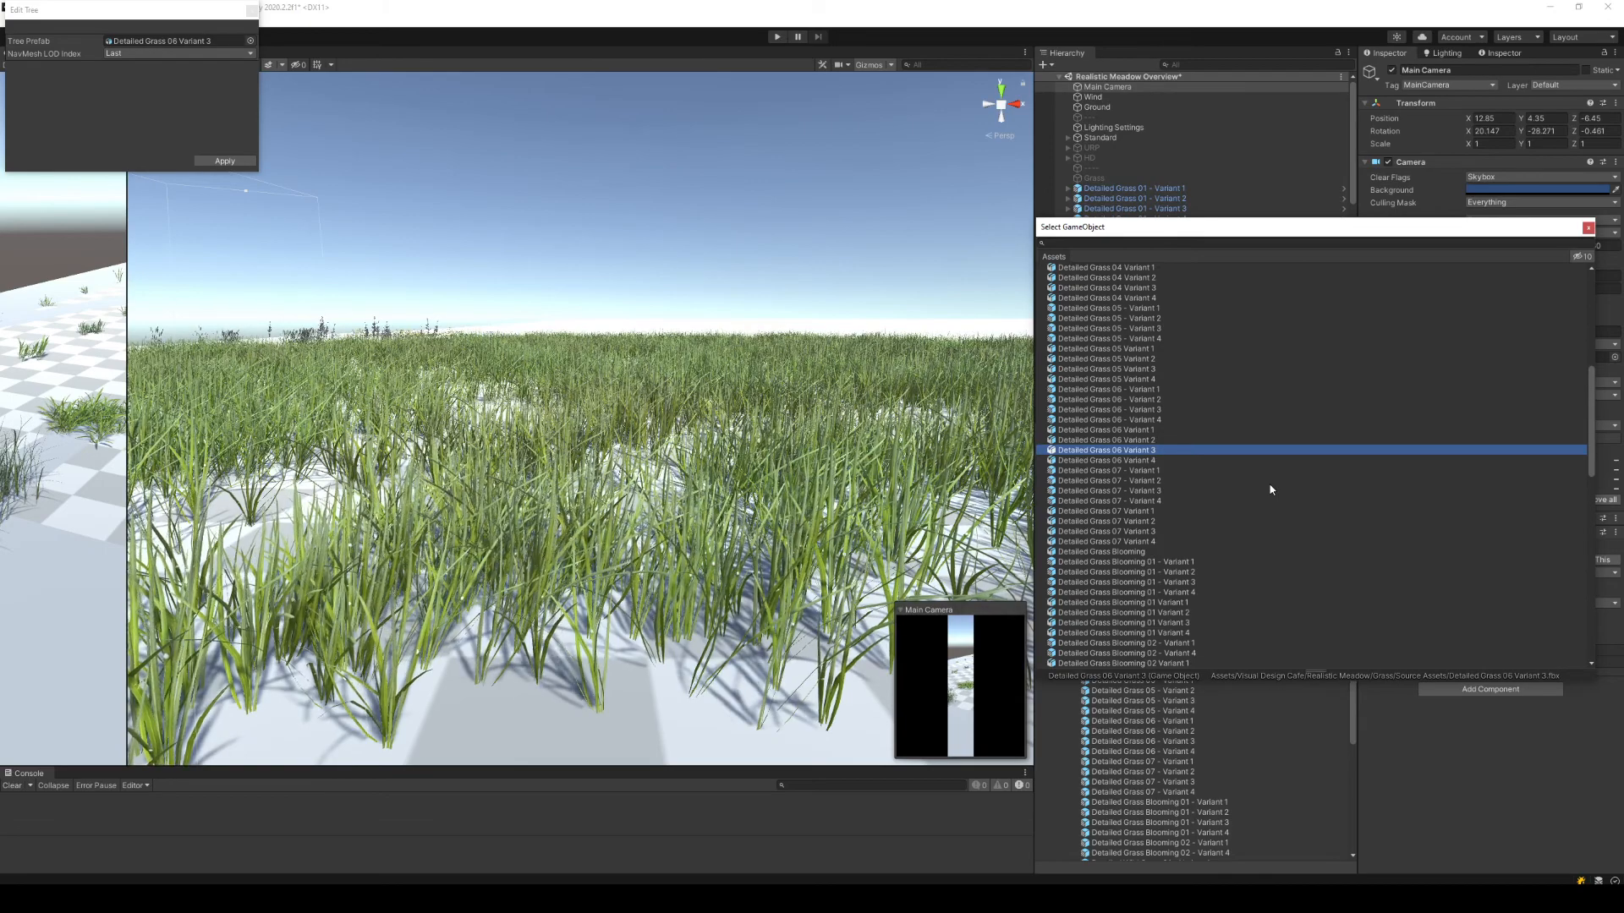
{"action": "key", "text": "Up"}
{"action": "key", "text": "Up"}
{"action": "key", "text": "Up"}
{"action": "key", "text": "Up"}
{"action": "key", "text": "Up"}
{"action": "key", "text": "Up"}
{"action": "key", "text": "Up"}
{"action": "key", "text": "Up"}
{"action": "key", "text": "Up"}
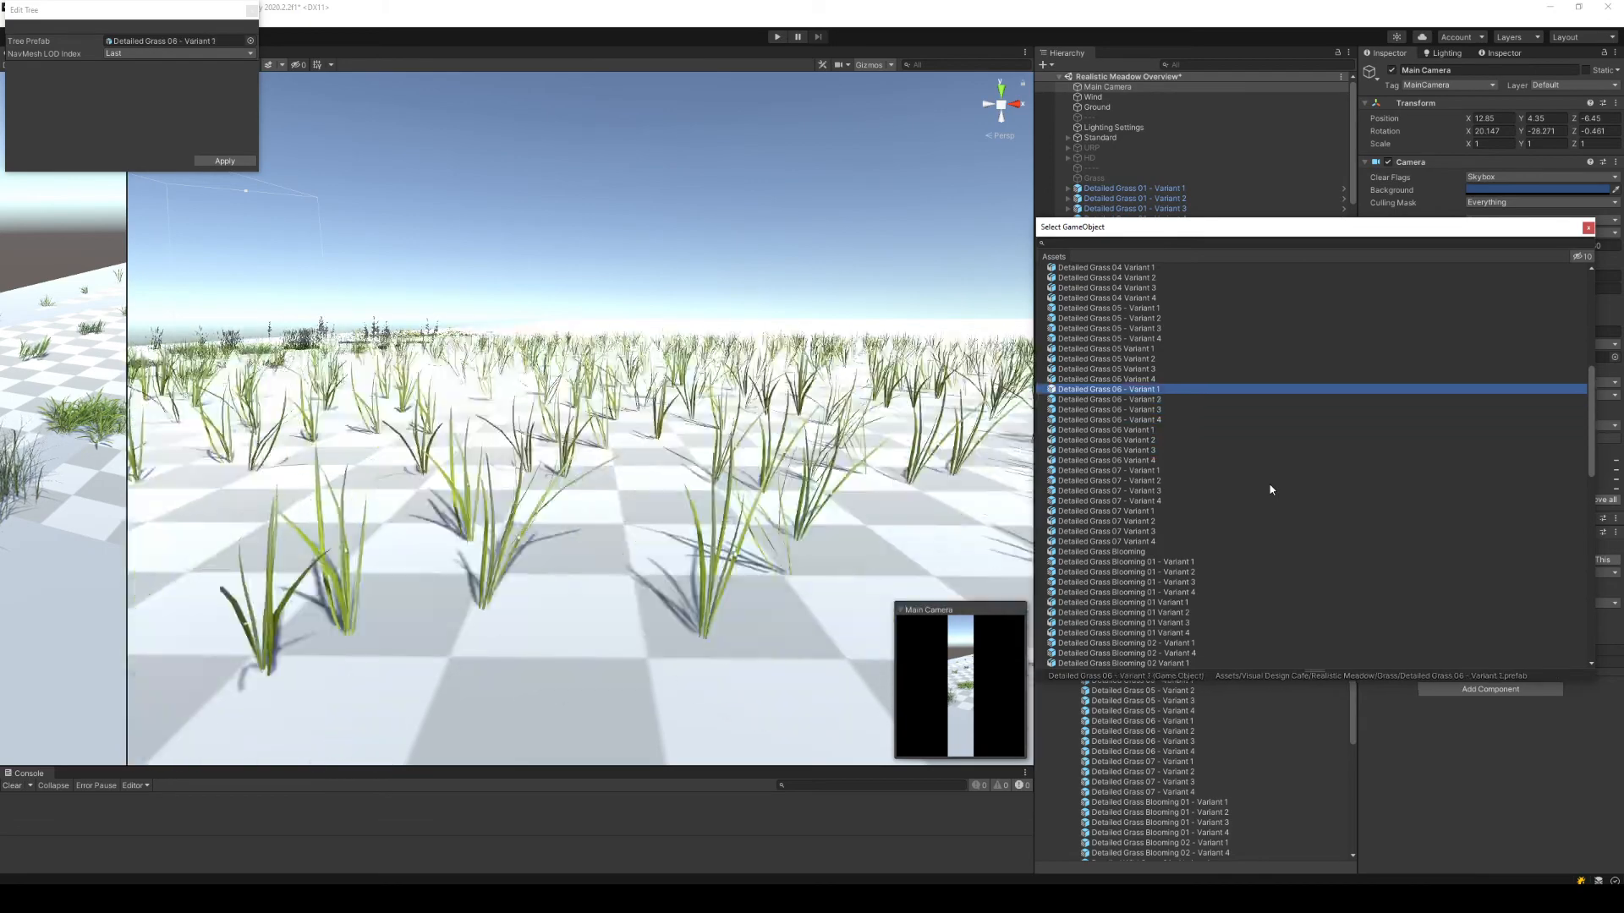
Preview the Detailed Grass 05 variants, set the terrain's tree prefab to Detailed Grass 04 Variant 3, and look through the remaining prefabs.
{"action": "key", "text": "Up"}
{"action": "key", "text": "Up"}
{"action": "key", "text": "Up"}
{"action": "key", "text": "Up"}
{"action": "key", "text": "Up"}
{"action": "key", "text": "Up"}
{"action": "key", "text": "Up"}
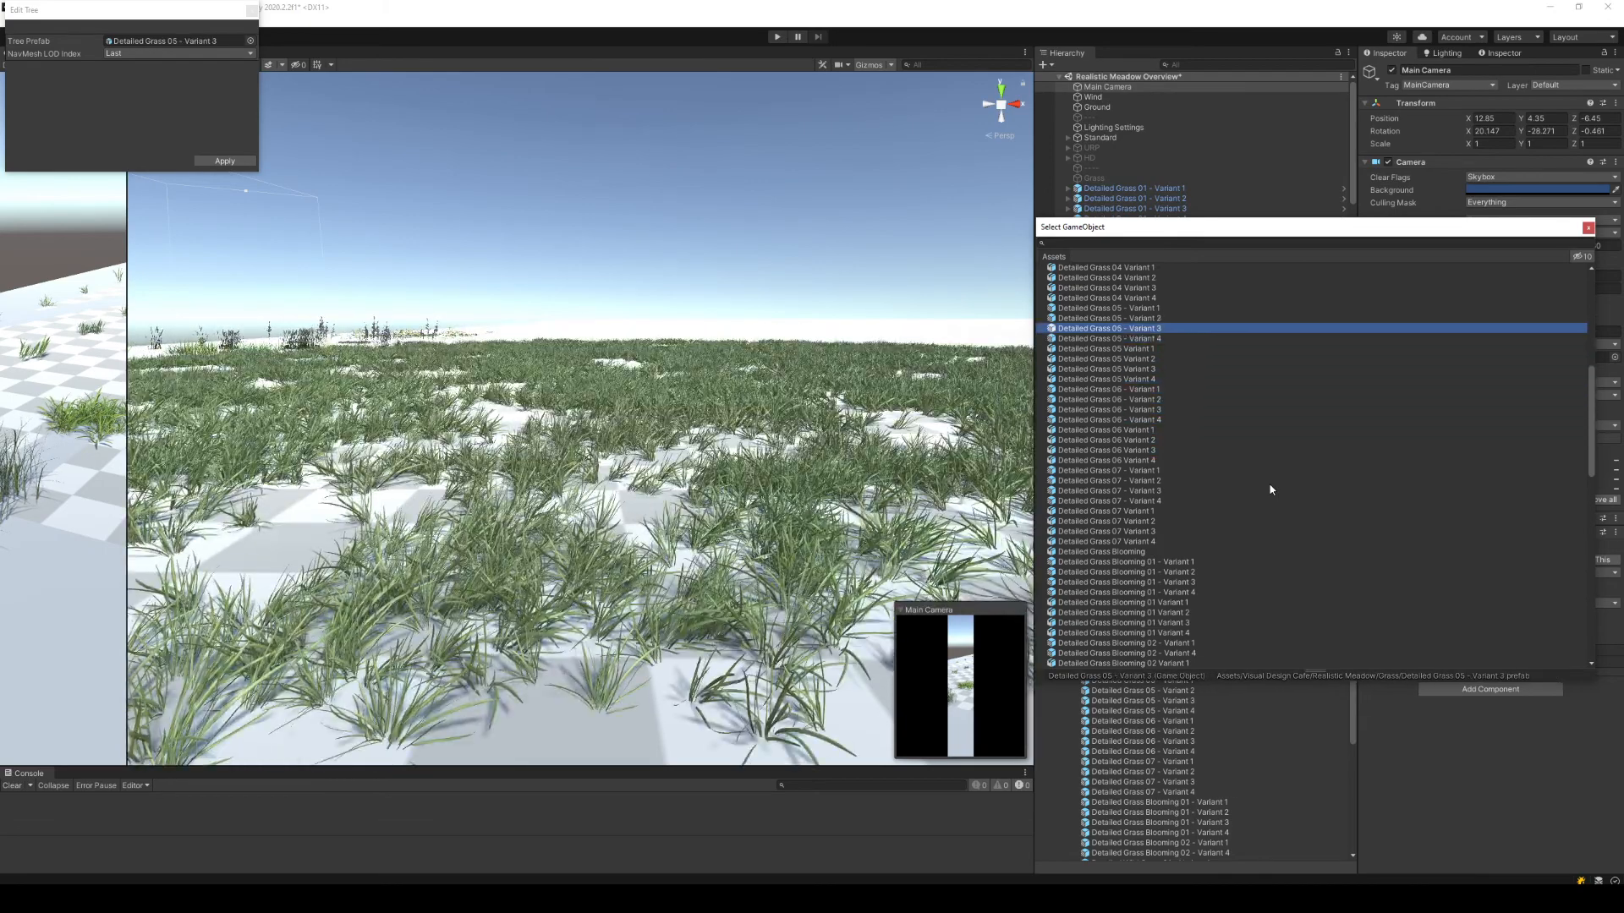
{"action": "key", "text": "Up"}
{"action": "key", "text": "Down"}
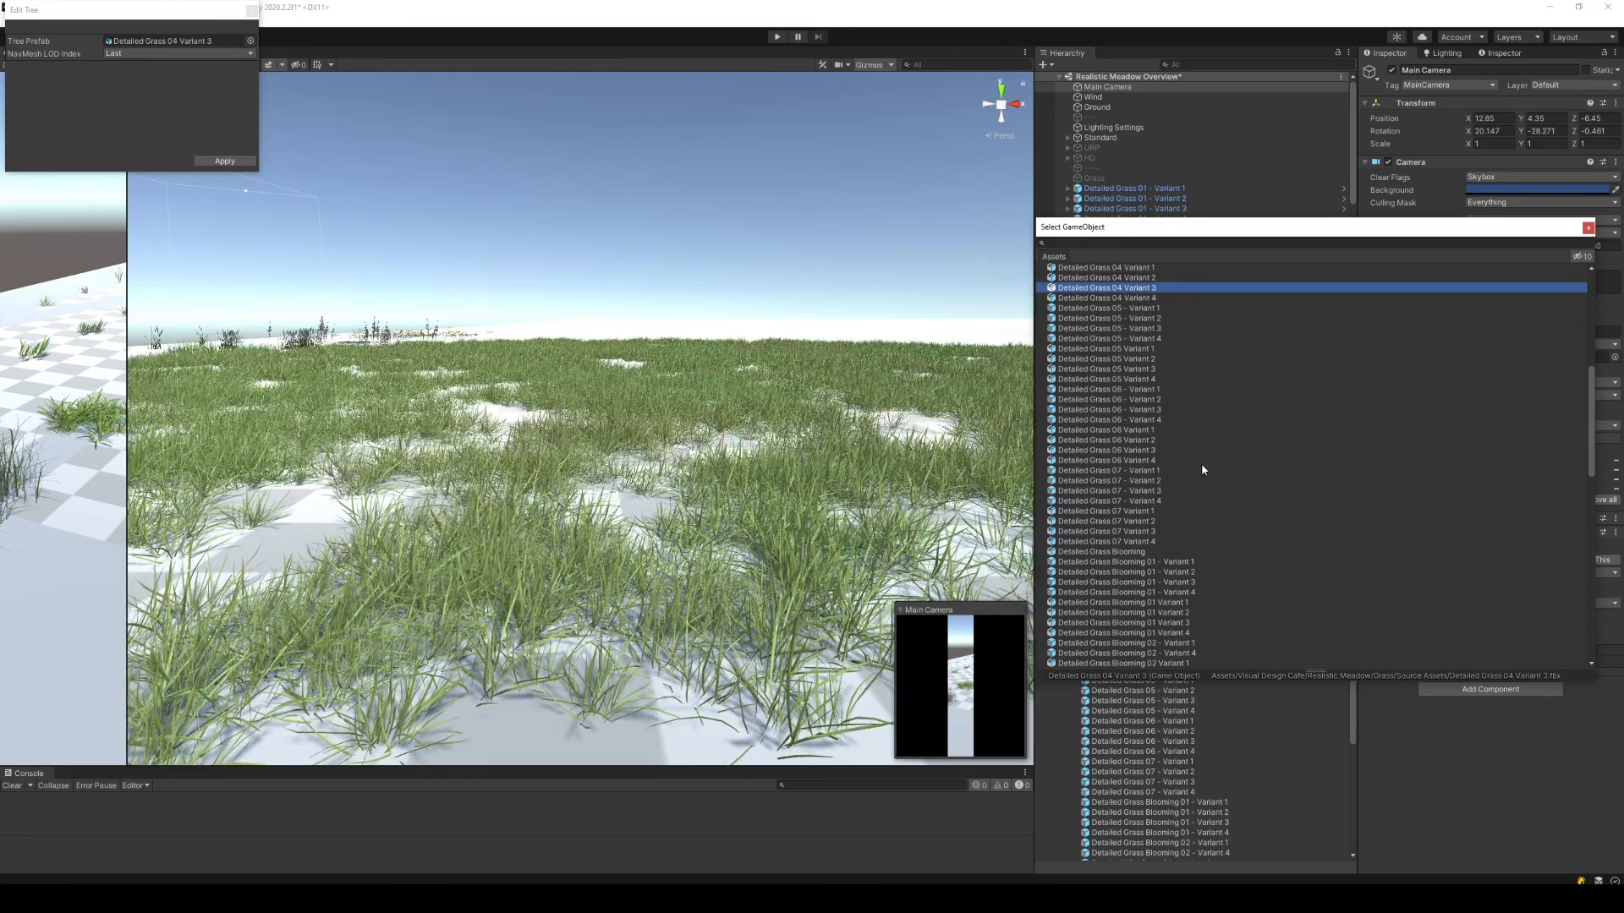
{"action": "scroll", "coordinate": [1209, 482], "scroll_direction": "up", "scroll_amount": 5}
{"action": "scroll", "coordinate": [1229, 531], "scroll_direction": "up", "scroll_amount": 5}
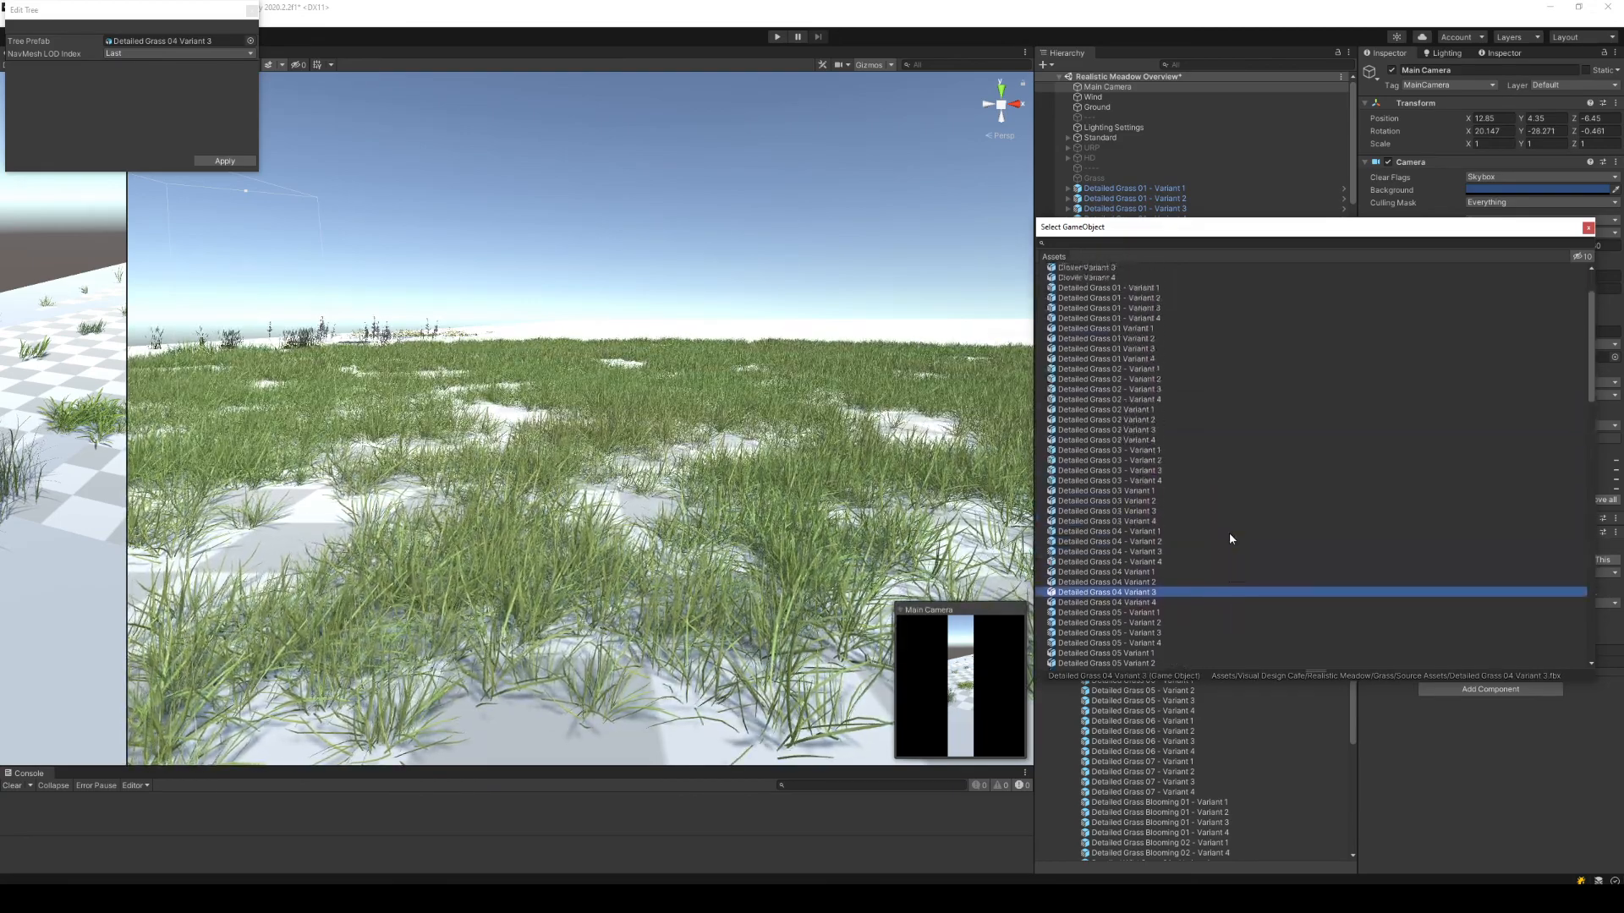
{"action": "scroll", "coordinate": [1229, 531], "scroll_direction": "down", "scroll_amount": 10}
{"action": "scroll", "coordinate": [1232, 537], "scroll_direction": "down", "scroll_amount": 15}
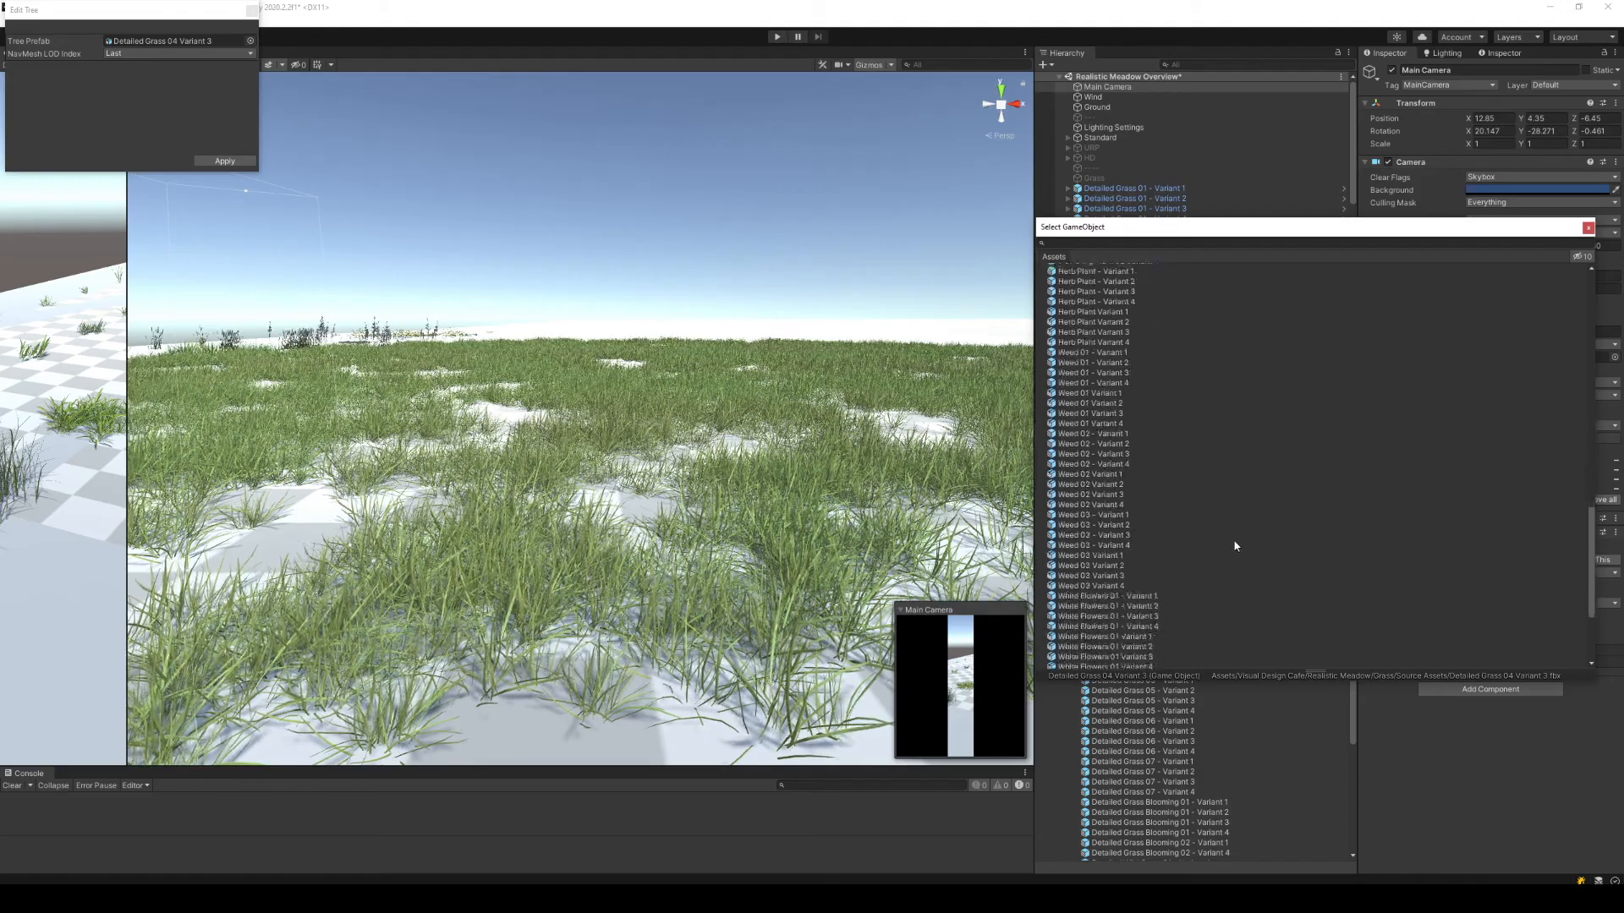
Select the terrain with its tree-painting settings, dismiss the Edit Tree window, and view the grass patch from above and close up.
{"action": "right_click_drag", "start_coordinate": [749, 490], "coordinate": [763, 559]}
{"action": "key", "text": "s"}
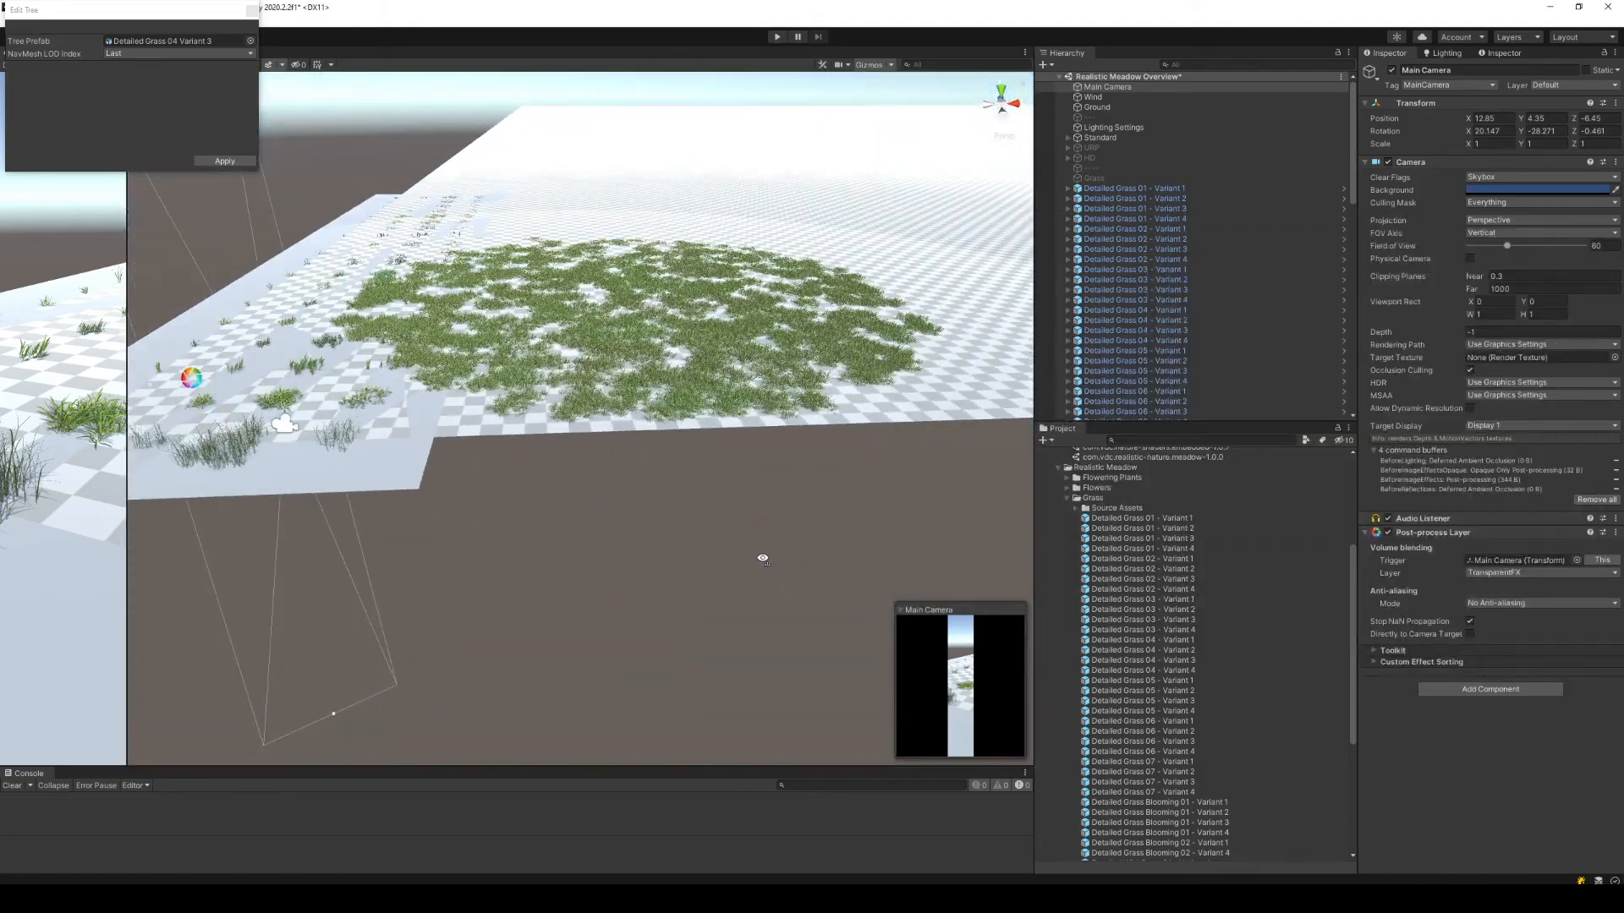
{"action": "left_click", "coordinate": [675, 358]}
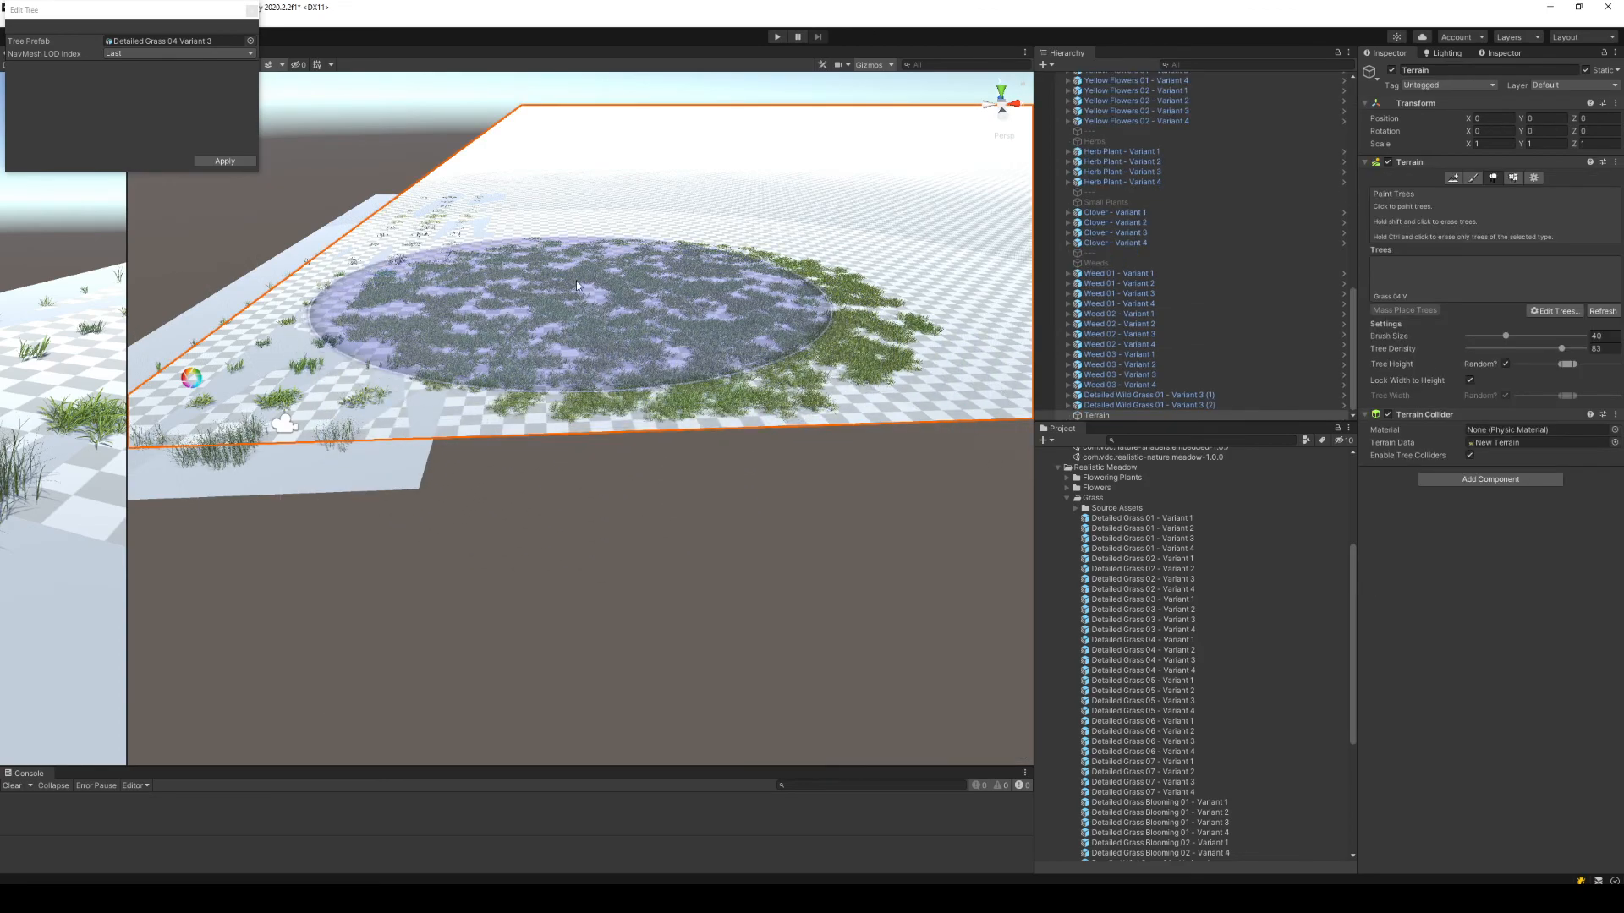
{"action": "left_click", "coordinate": [735, 245]}
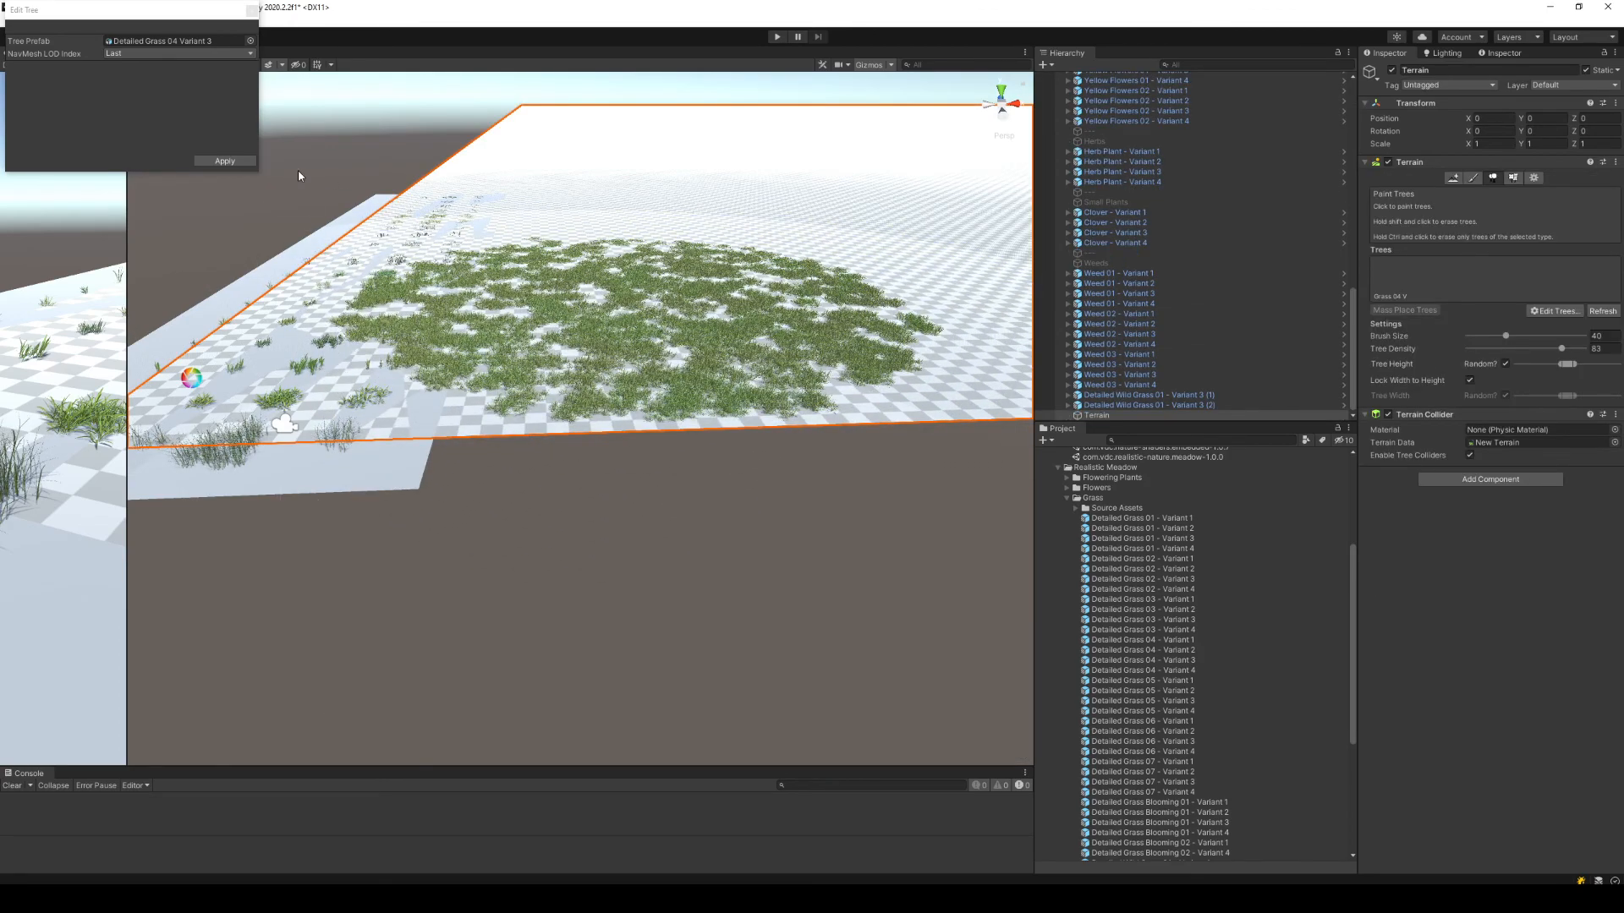
{"action": "key", "text": "w"}
{"action": "right_click_drag", "start_coordinate": [681, 317], "coordinate": [654, 292]}
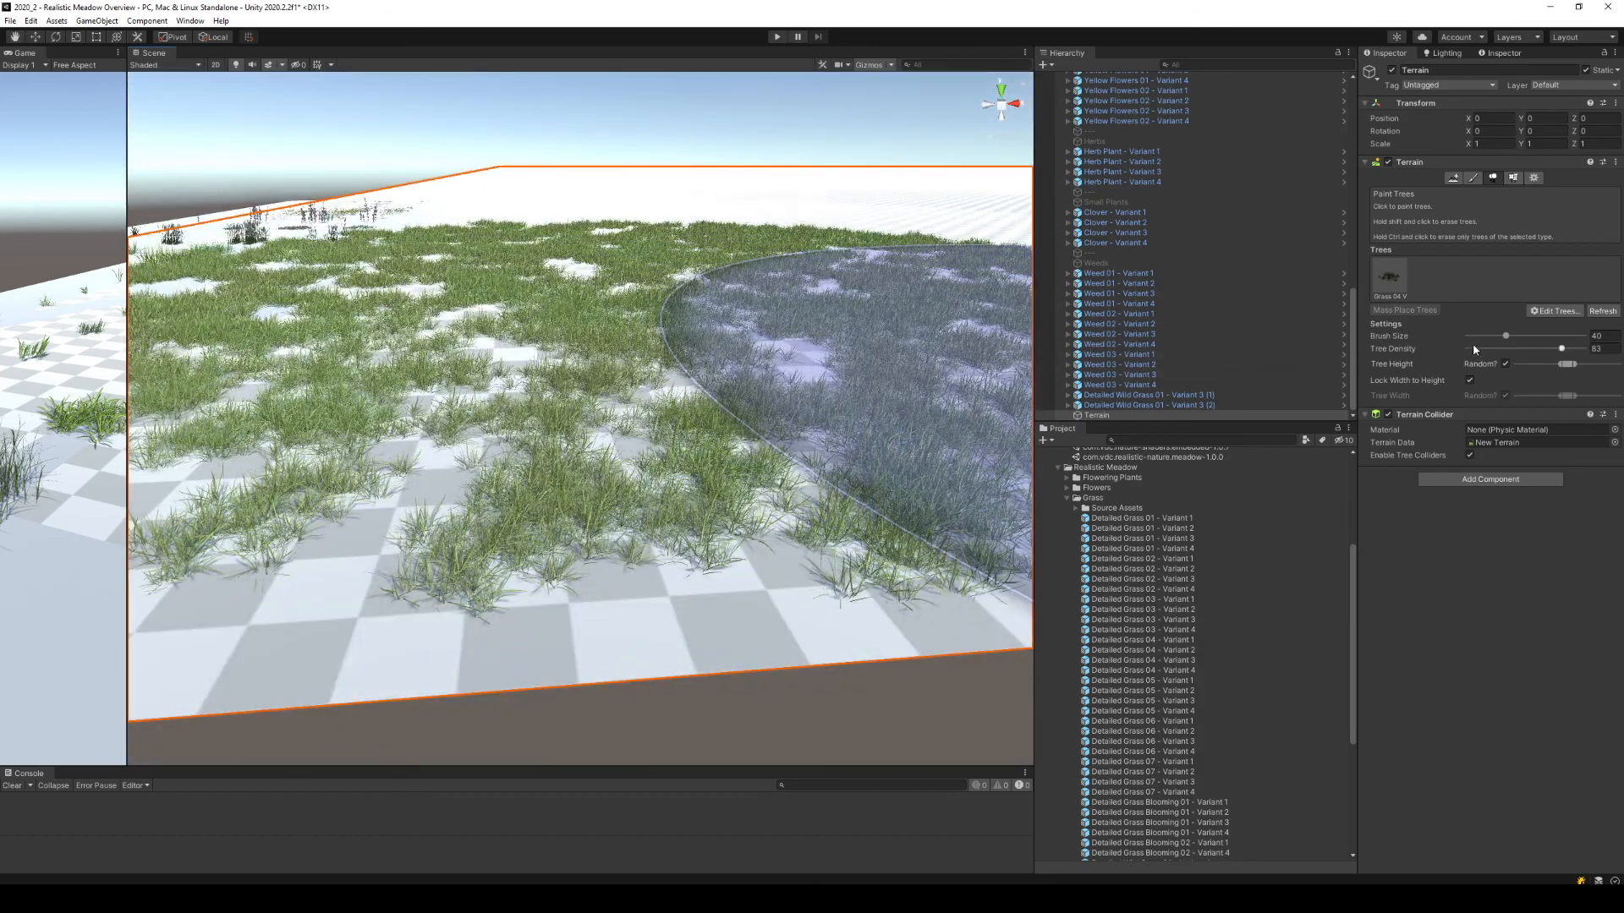
Set the tree density to 100 and brush size to 10, and paint the Grass 04 tree densely over the terrain patch.
{"action": "left_click_drag", "start_coordinate": [1561, 348], "coordinate": [1588, 349]}
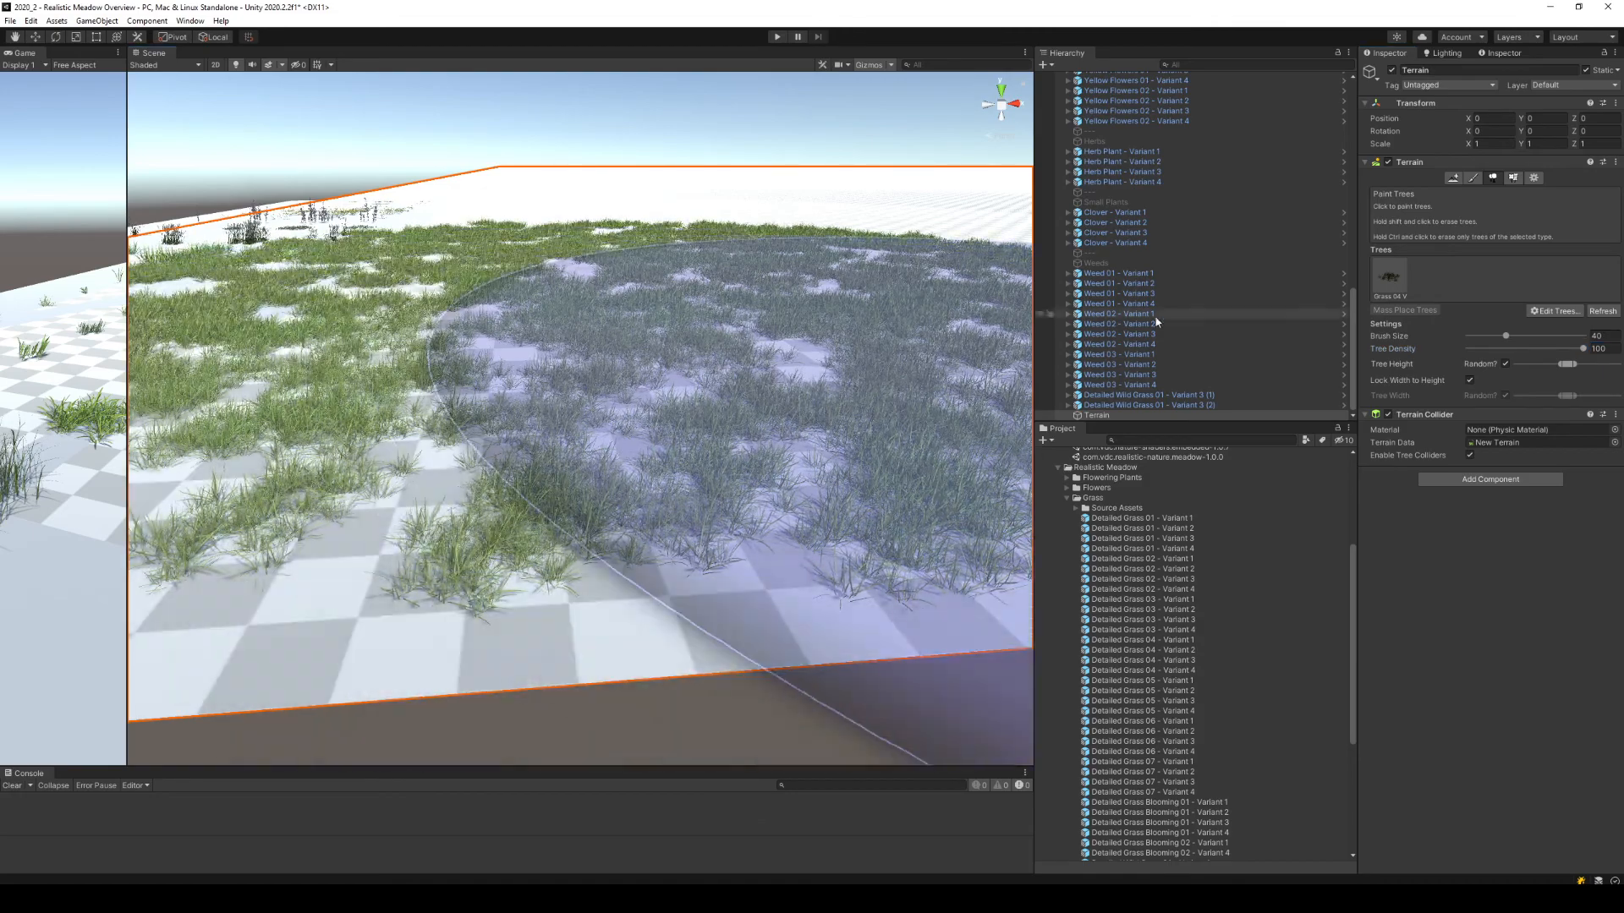
{"action": "left_click_drag", "start_coordinate": [1505, 336], "coordinate": [1489, 337]}
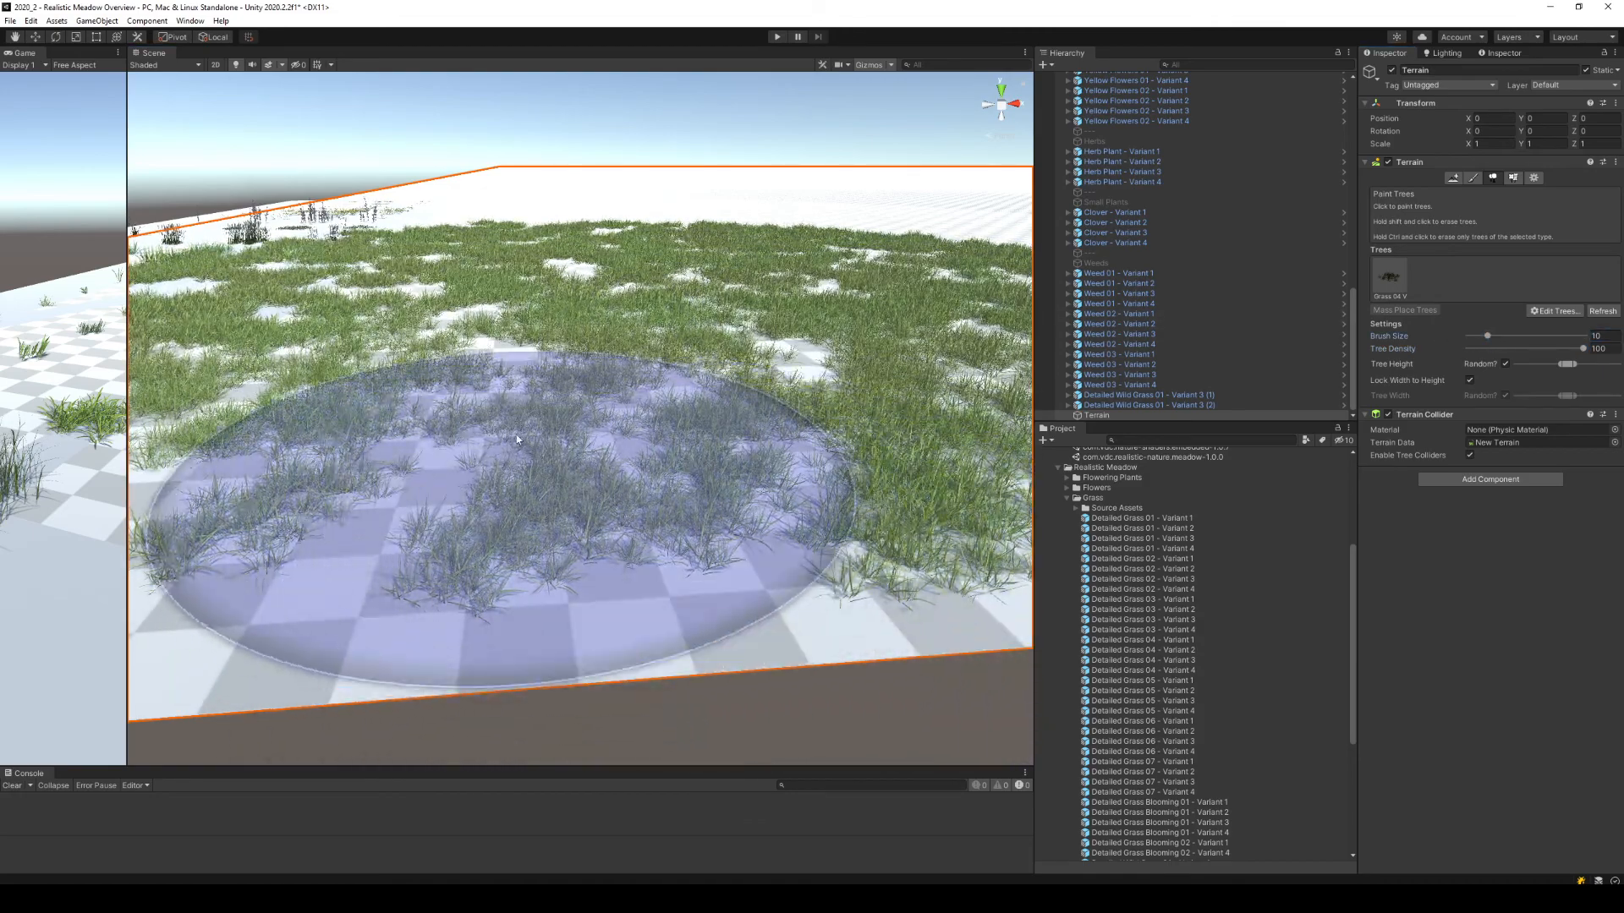
{"action": "mouse_move", "coordinate": [640, 432]}
{"action": "right_mouse_down"}
{"action": "mouse_move", "coordinate": [637, 492]}
{"action": "mouse_move", "coordinate": [615, 486]}
{"action": "right_mouse_up"}
{"action": "key", "text": "w"}
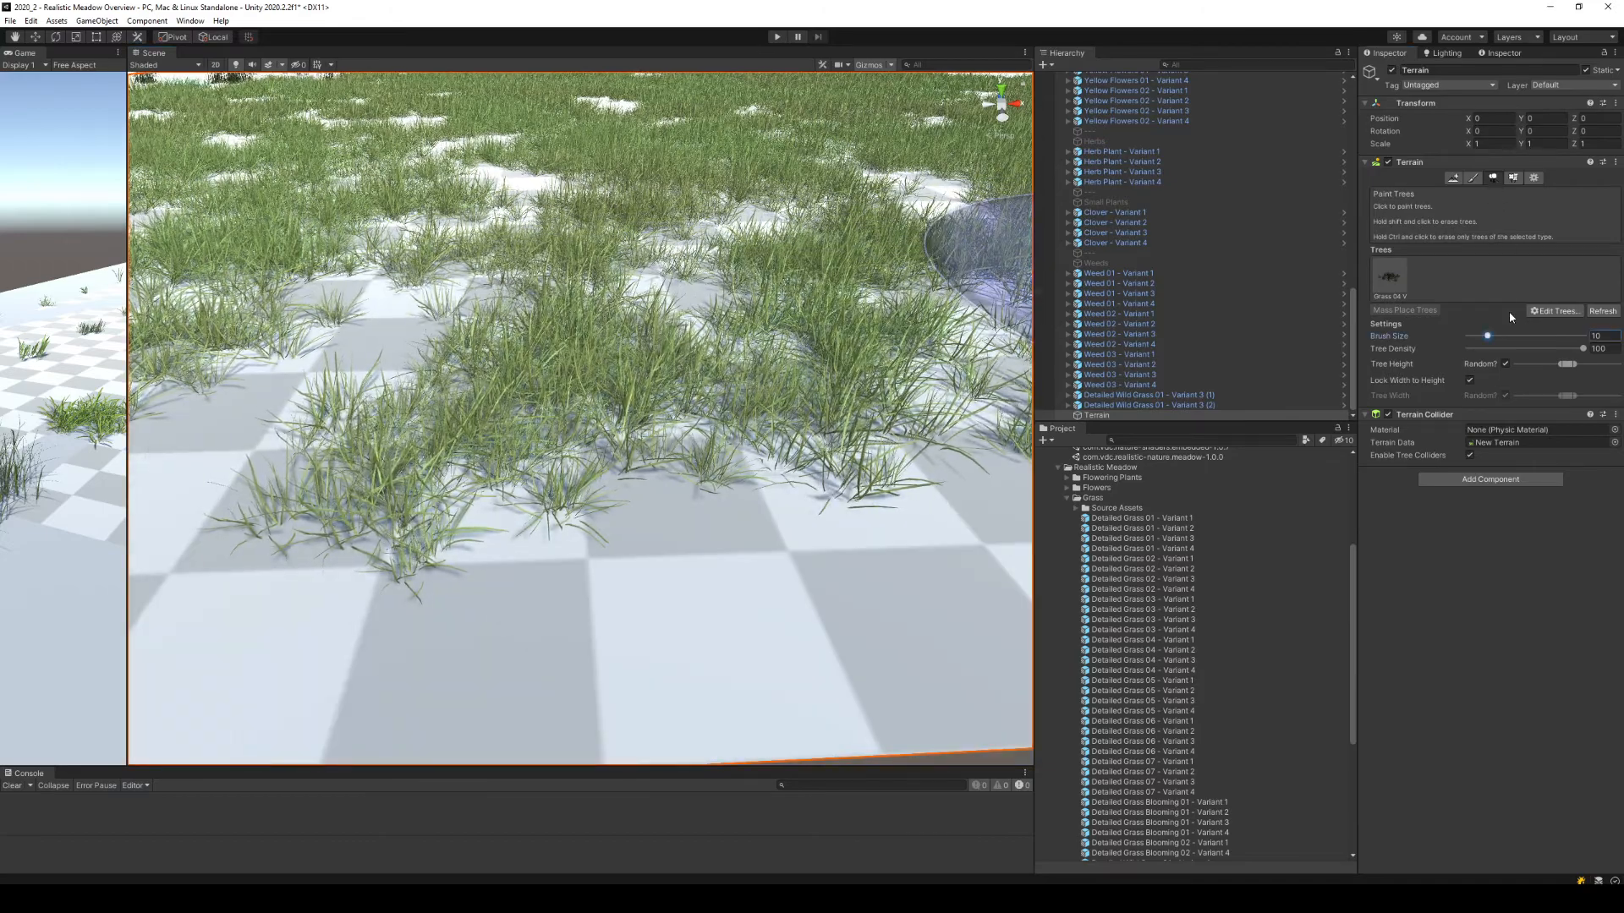
{"action": "left_click", "coordinate": [1390, 276]}
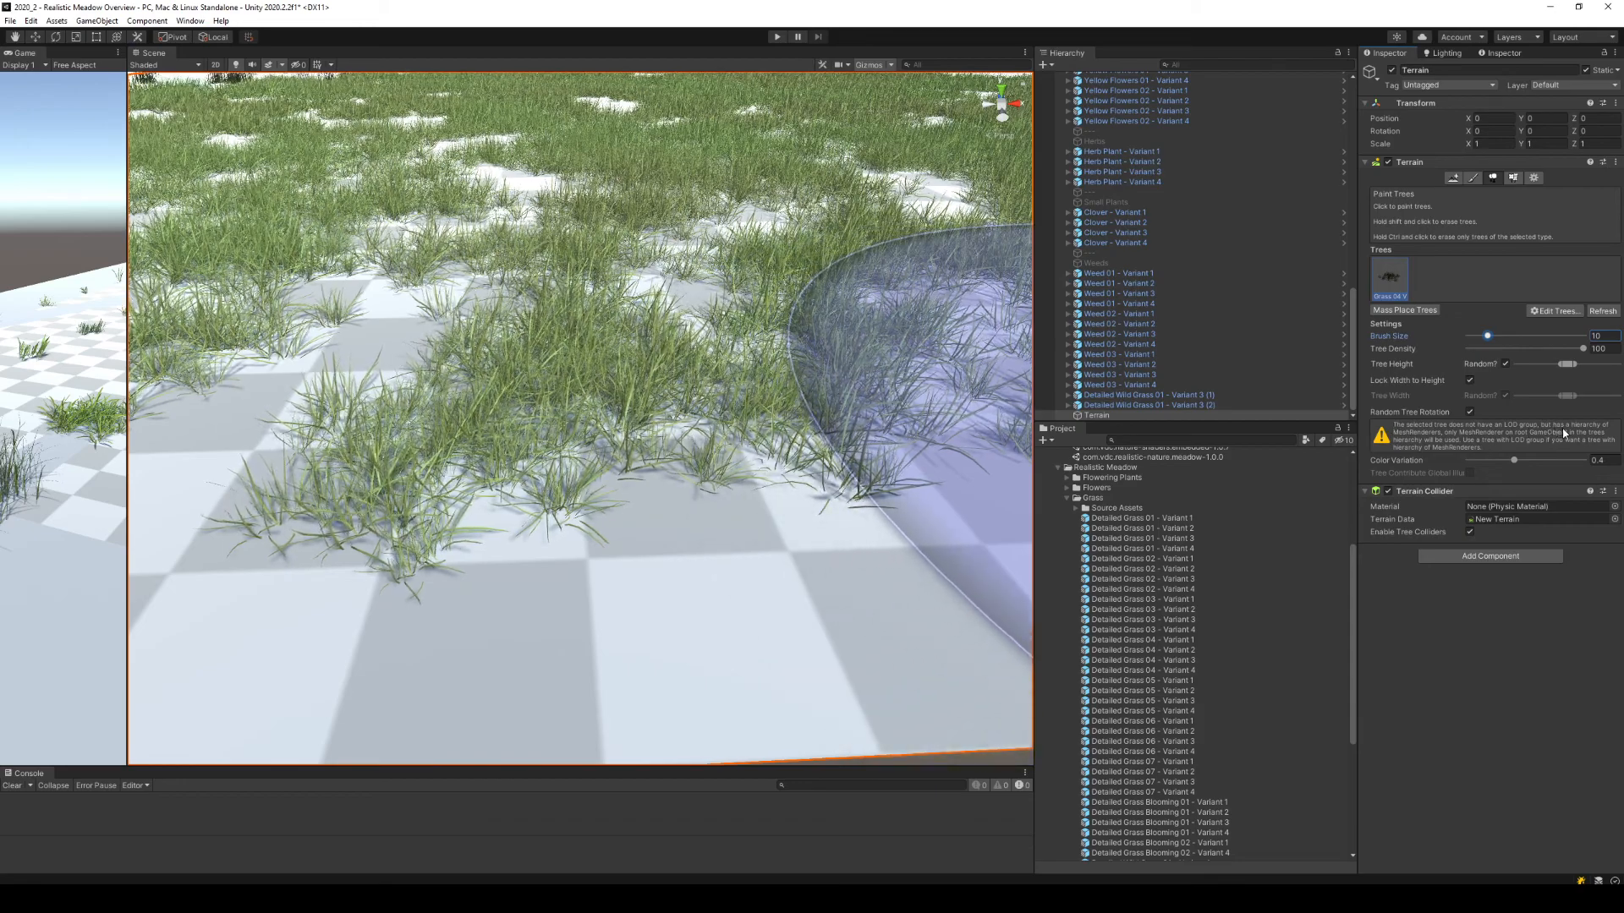
{"action": "mouse_move", "coordinate": [609, 226]}
{"action": "left_mouse_down"}
{"action": "mouse_move", "coordinate": [602, 251]}
{"action": "mouse_move", "coordinate": [536, 217]}
{"action": "mouse_move", "coordinate": [614, 146]}
{"action": "mouse_move", "coordinate": [804, 255]}
{"action": "mouse_move", "coordinate": [580, 507]}
{"action": "mouse_move", "coordinate": [507, 507]}
{"action": "left_mouse_up"}
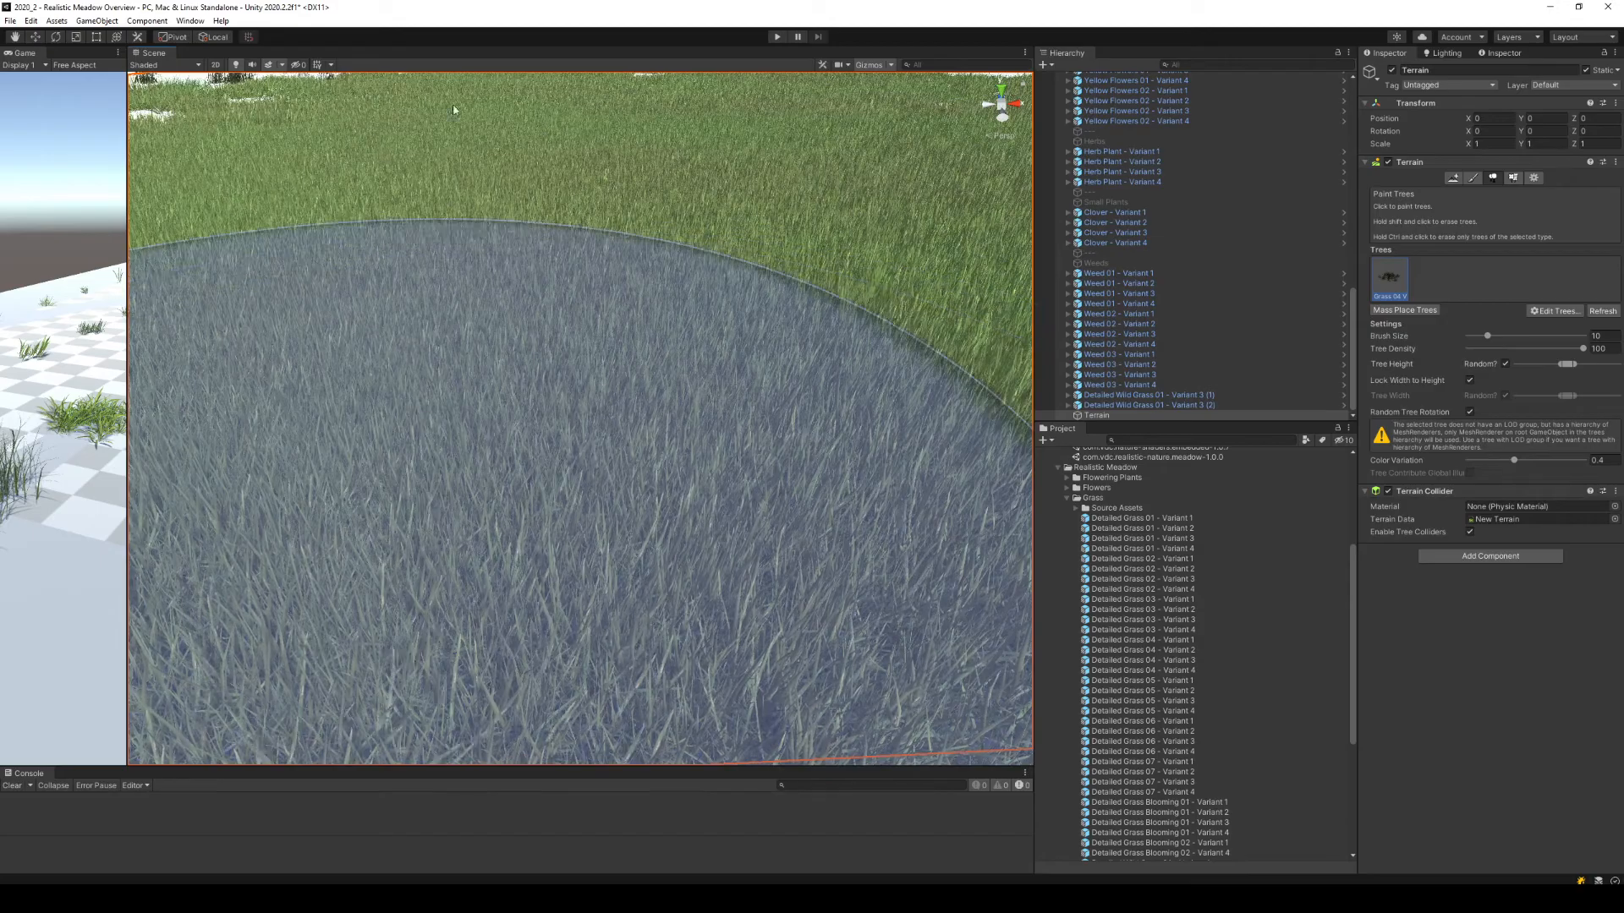
Widen the Game view and show its rendering statistics beside the Scene view.
{"action": "double_click", "coordinate": [1194, 183]}
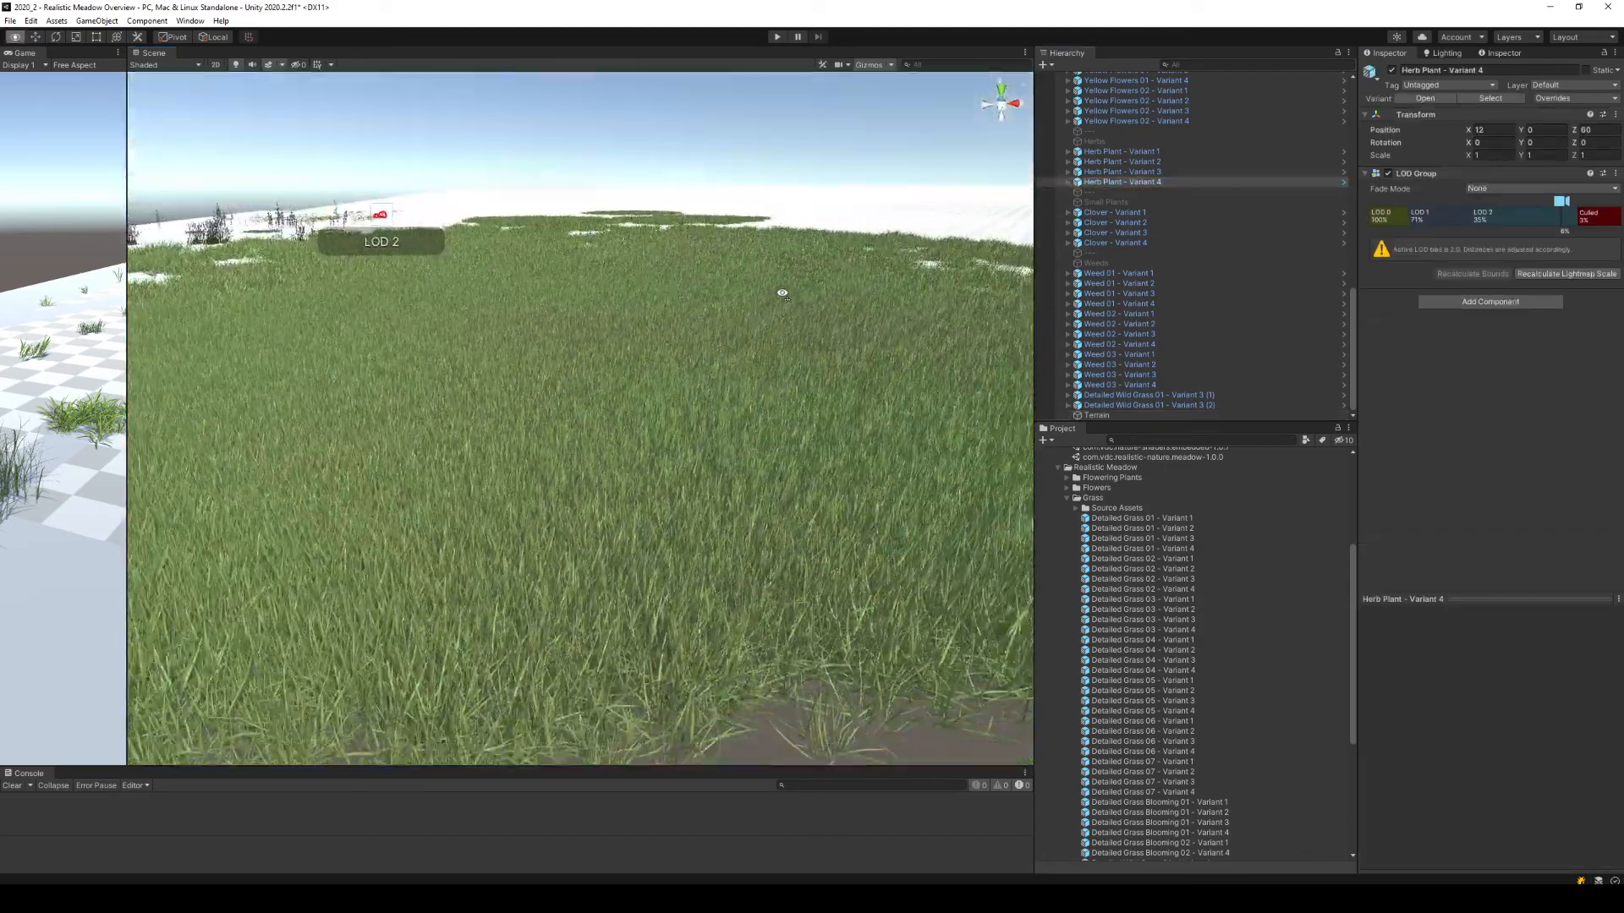
{"action": "left_click_drag", "start_coordinate": [127, 139], "coordinate": [393, 131]}
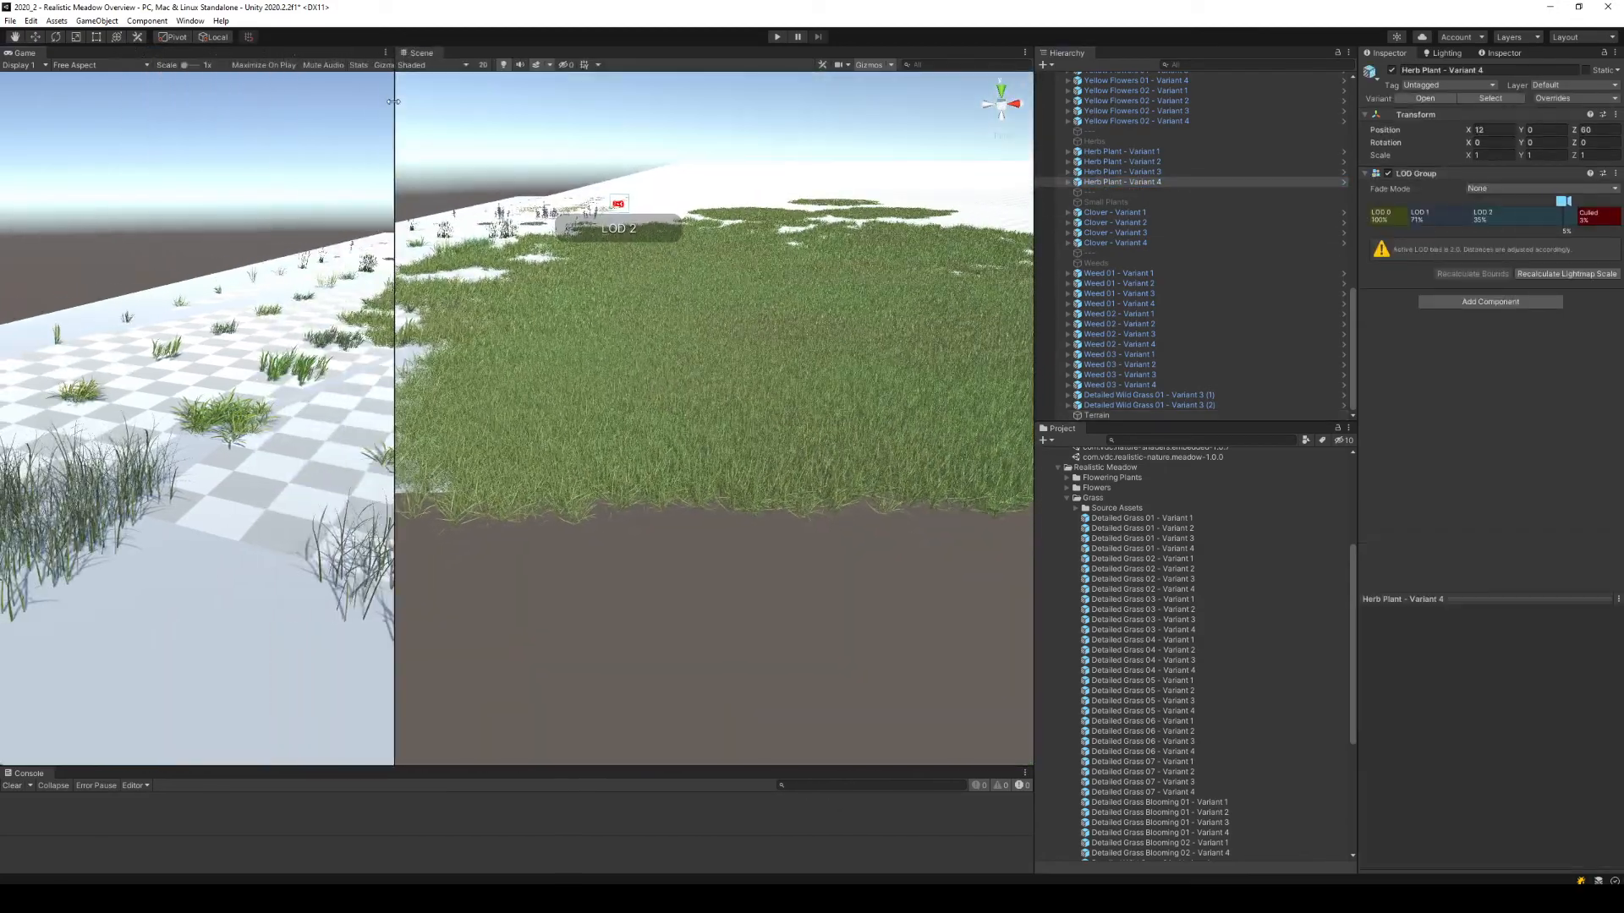
{"action": "left_click_drag", "start_coordinate": [395, 308], "coordinate": [208, 317]}
Examine the densely painted grass in the Scene view at blade level, from above and across the whole patch.
{"action": "right_click_drag", "start_coordinate": [468, 369], "coordinate": [505, 373]}
{"action": "key", "text": "w"}
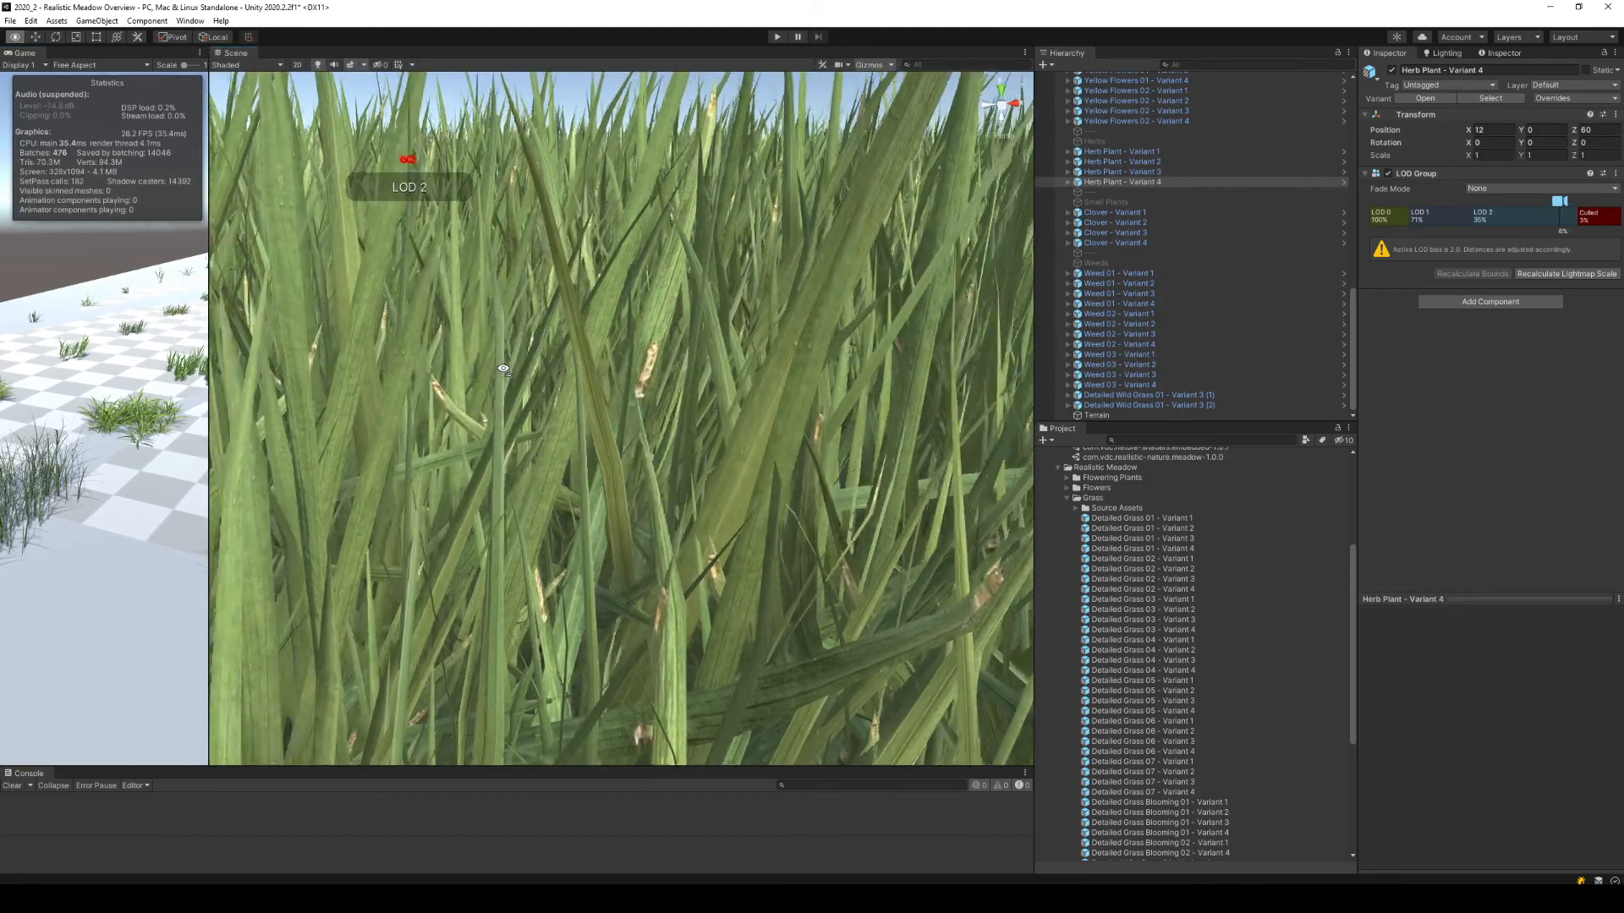
{"action": "middle_click_drag", "start_coordinate": [688, 178], "coordinate": [680, 305]}
{"action": "scroll", "coordinate": [679, 299], "scroll_direction": "up", "scroll_amount": 3}
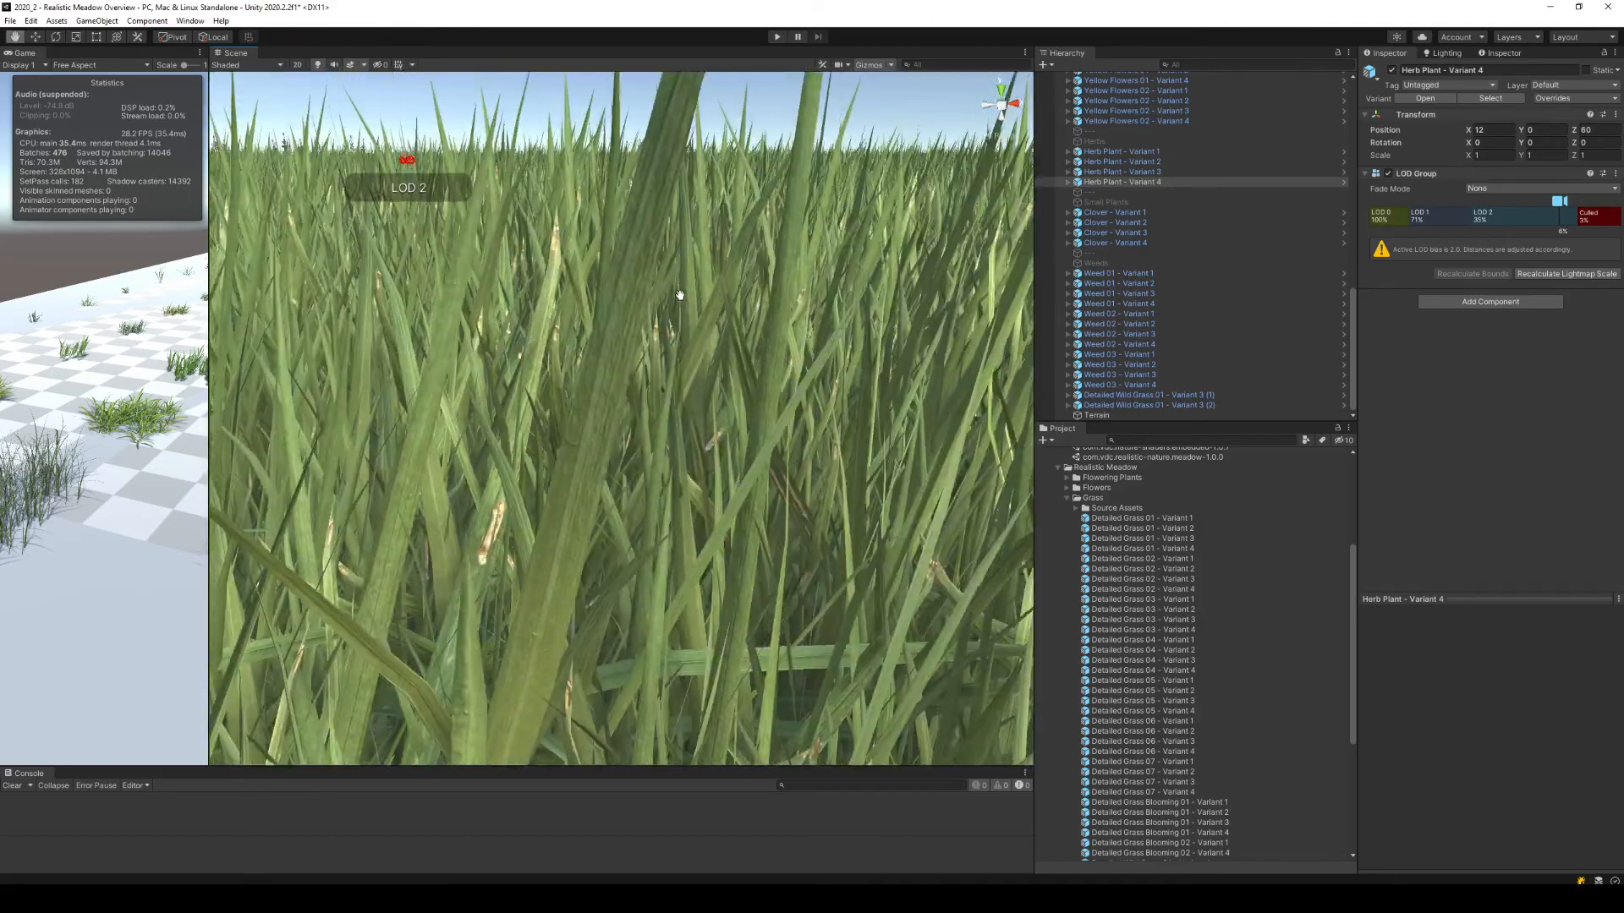
{"action": "right_click_drag", "start_coordinate": [679, 300], "coordinate": [629, 383]}
{"action": "left_click", "coordinate": [576, 220]}
{"action": "scroll", "coordinate": [630, 382], "scroll_direction": "down", "scroll_amount": 3}
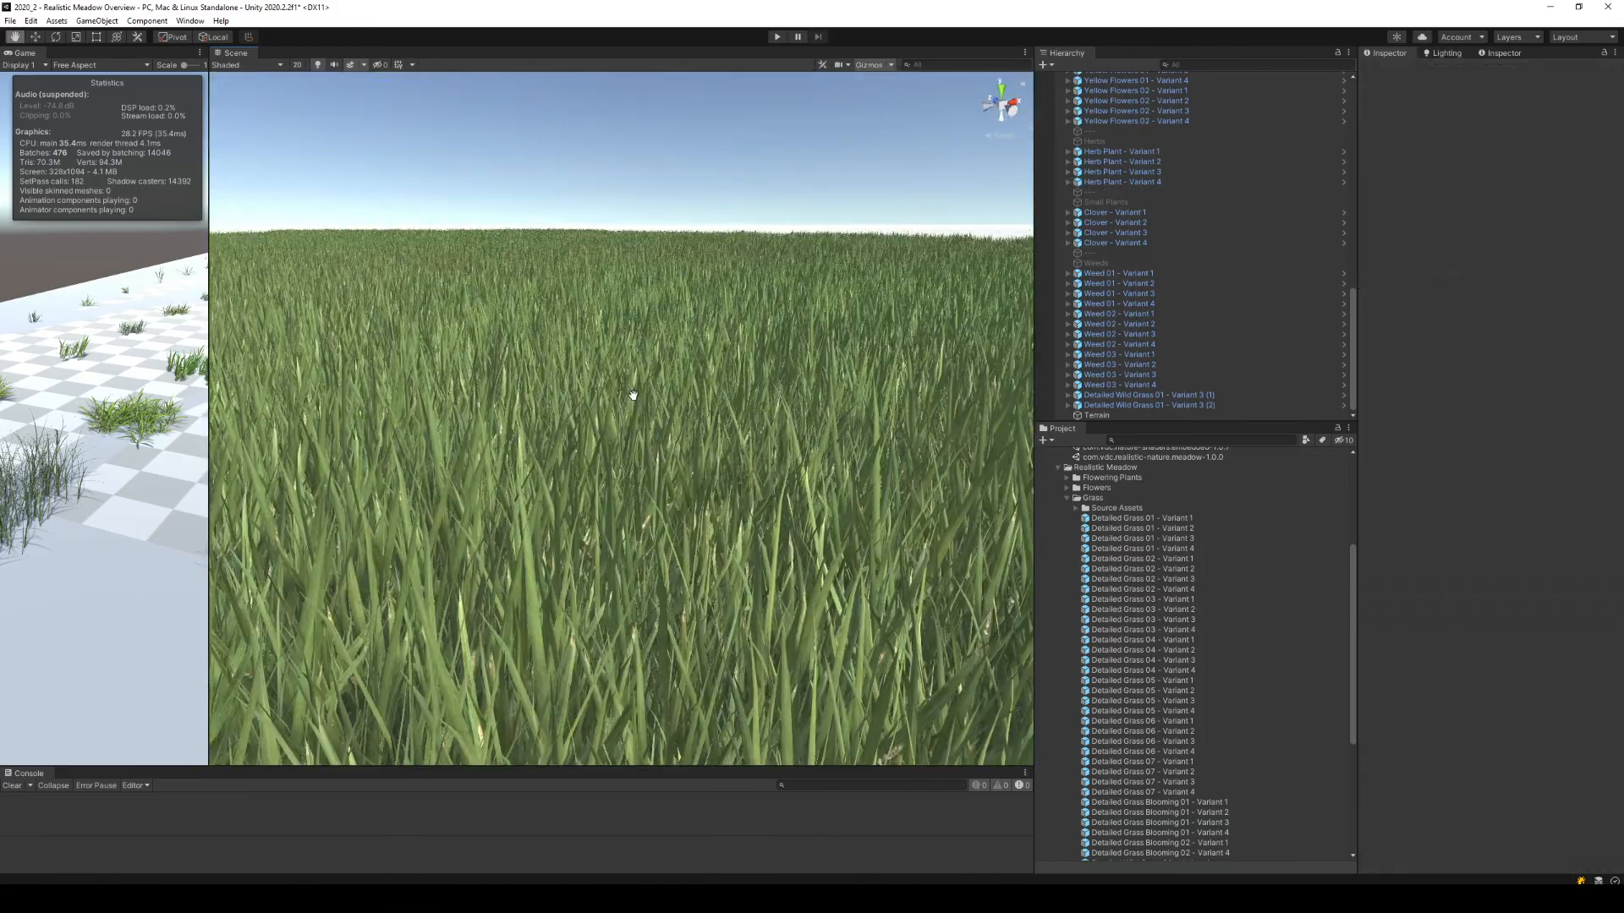
{"action": "right_click_drag", "start_coordinate": [696, 428], "coordinate": [647, 675]}
{"action": "key", "text": "w"}
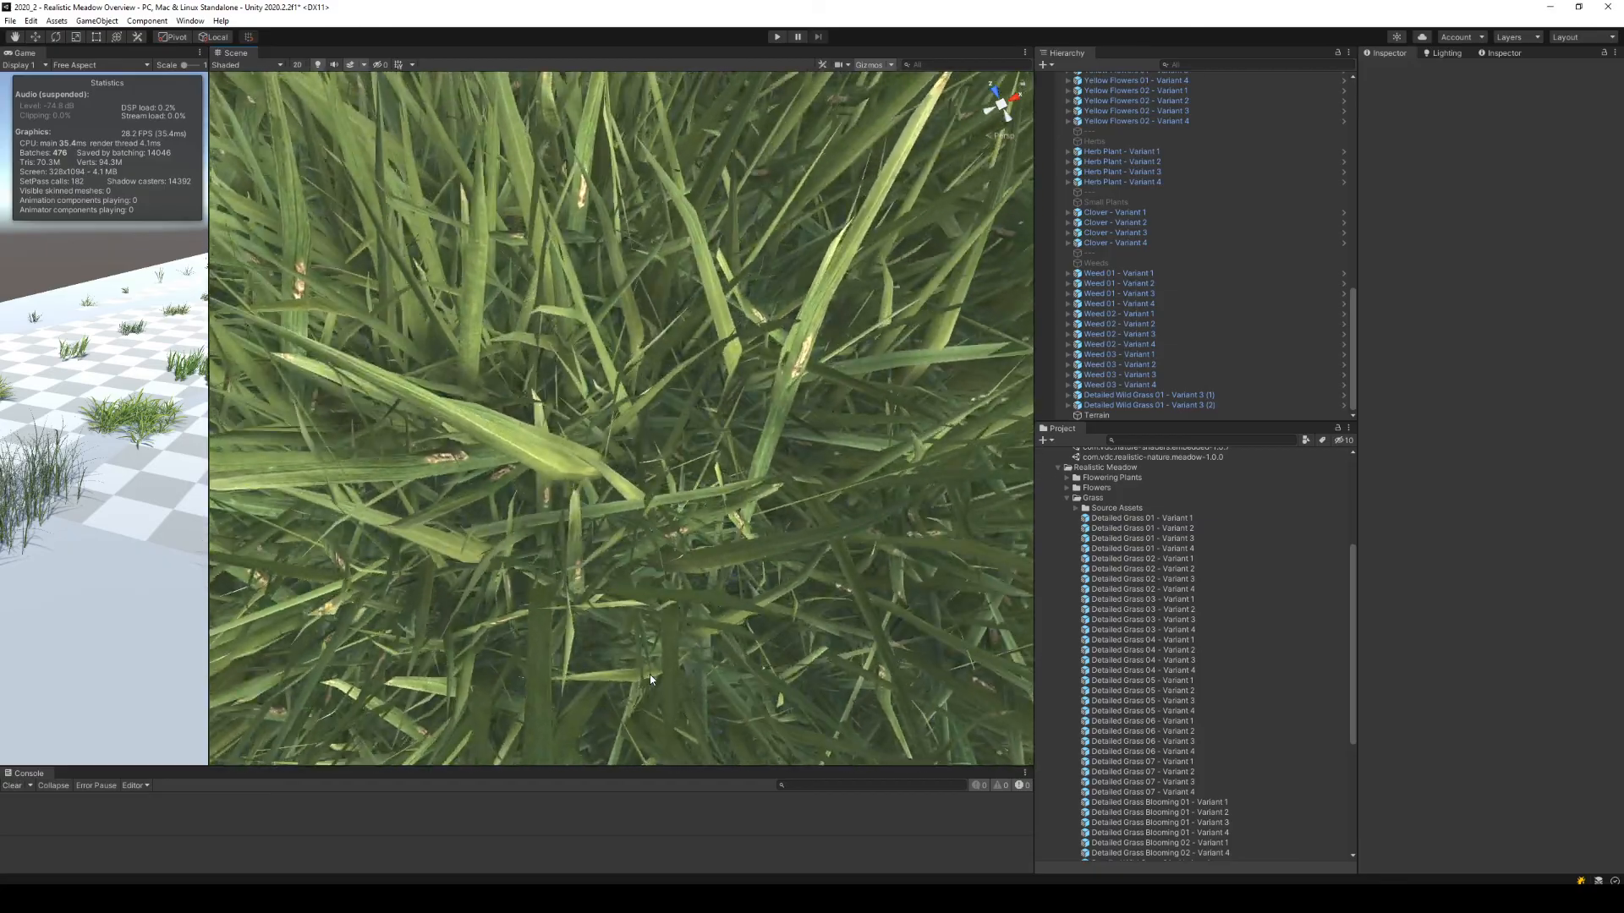
{"action": "key", "text": "s"}
{"action": "right_click_drag", "start_coordinate": [676, 677], "coordinate": [489, 417]}
{"action": "key", "text": "w"}
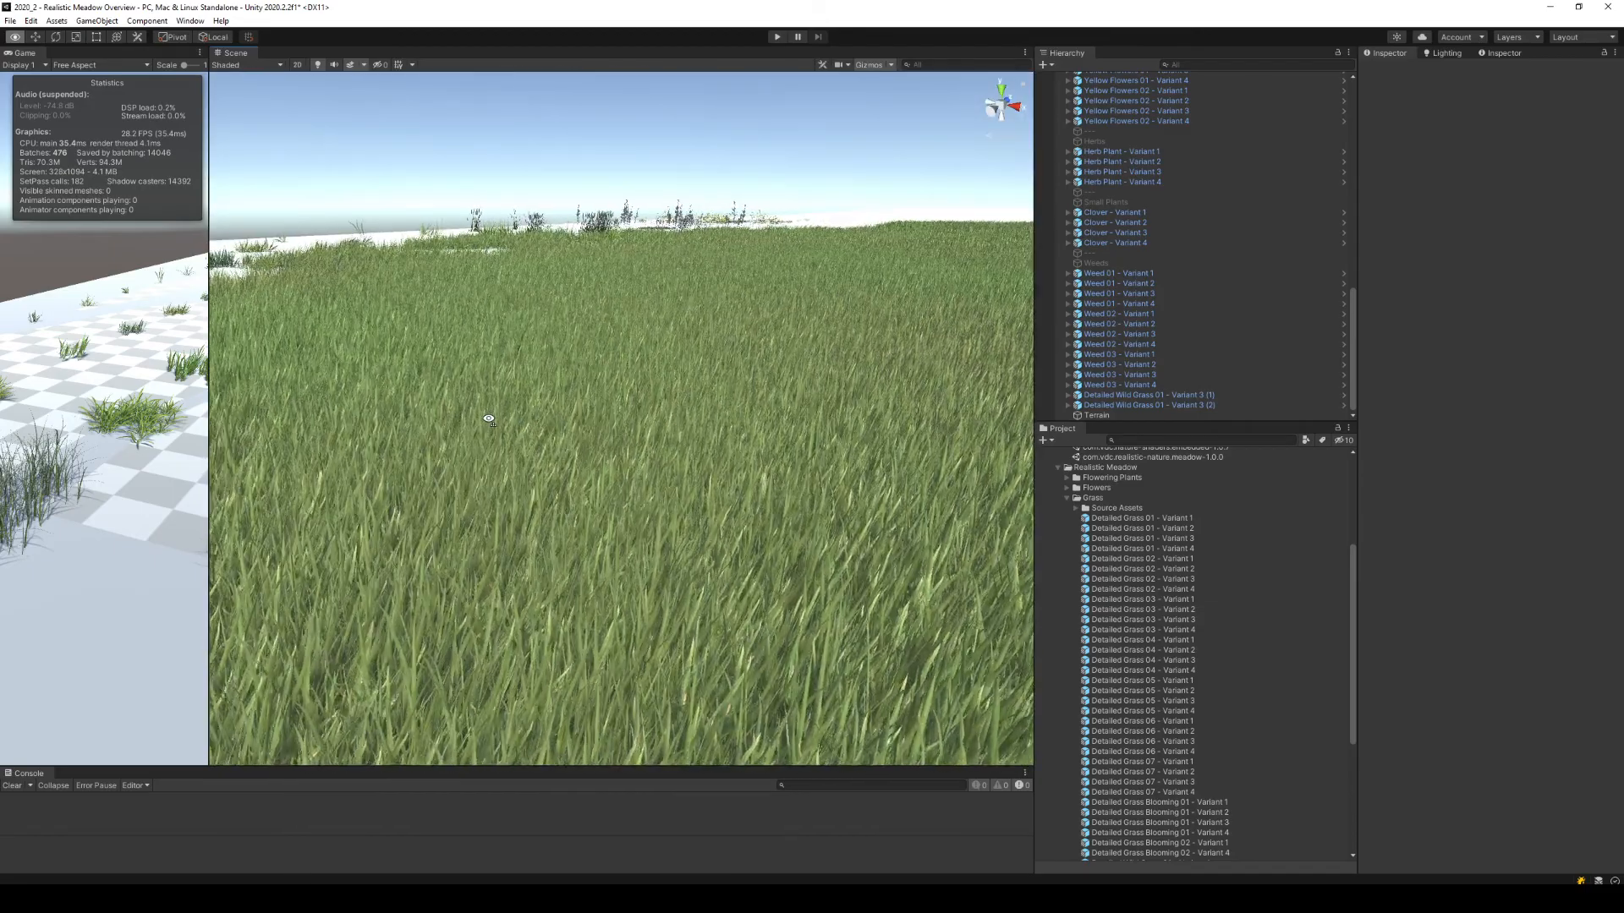
Check the Game view statistics and align the Main Camera with the Scene view overlooking the grass patch.
{"action": "left_click_drag", "start_coordinate": [209, 380], "coordinate": [968, 346]}
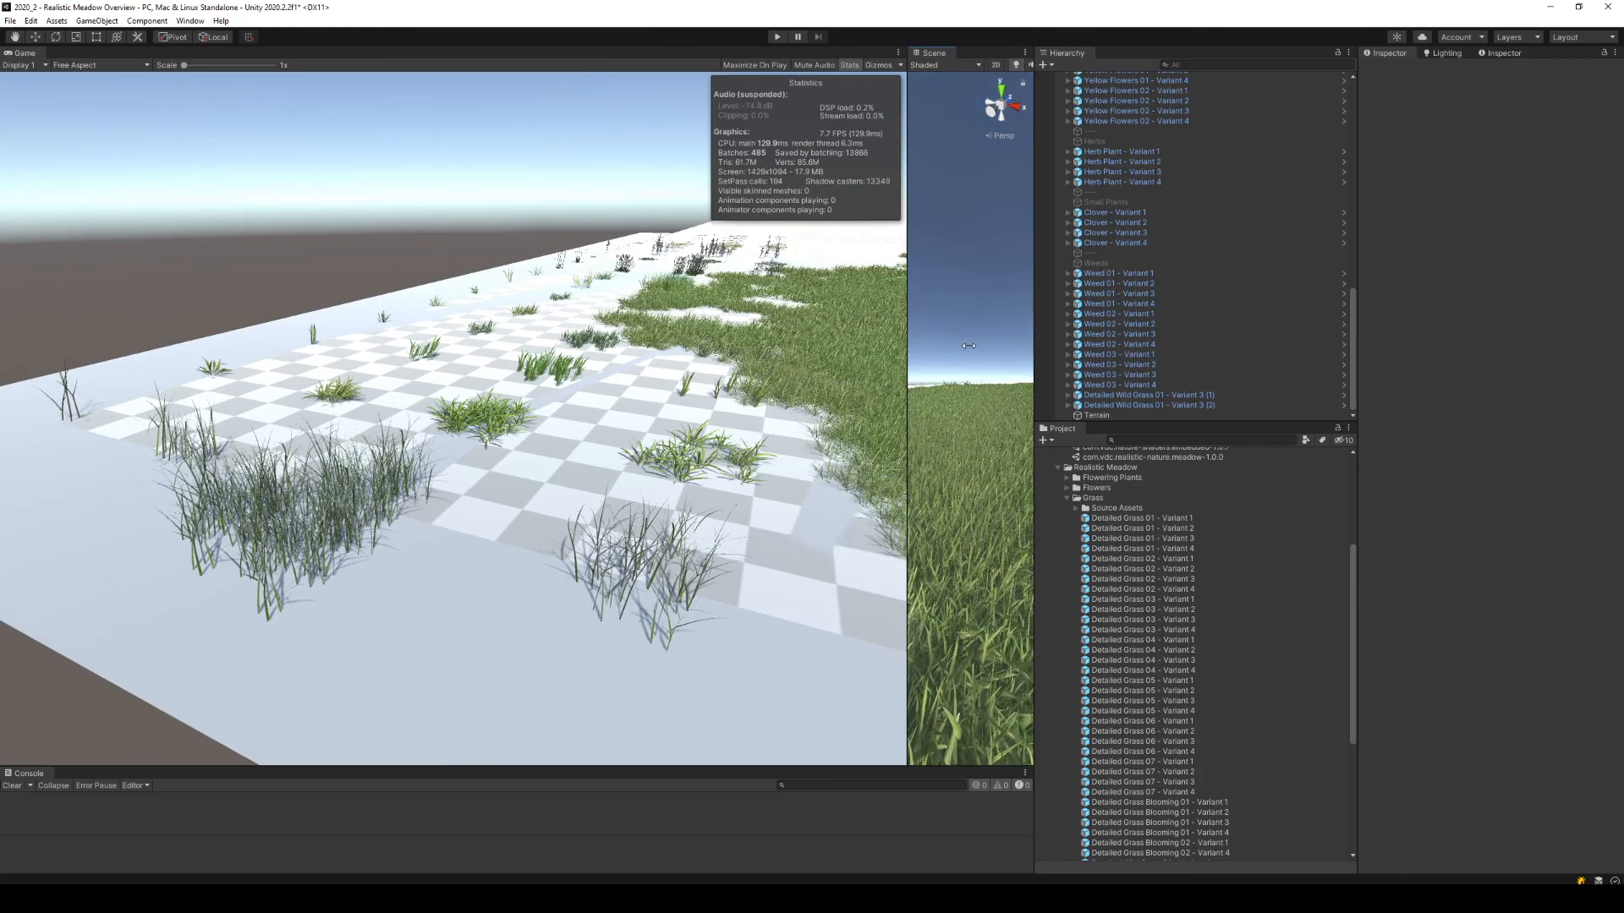
{"action": "left_click_drag", "start_coordinate": [776, 356], "coordinate": [205, 360]}
{"action": "right_click_drag", "start_coordinate": [605, 405], "coordinate": [652, 441]}
{"action": "scroll", "coordinate": [1127, 271], "scroll_direction": "up", "scroll_amount": 15}
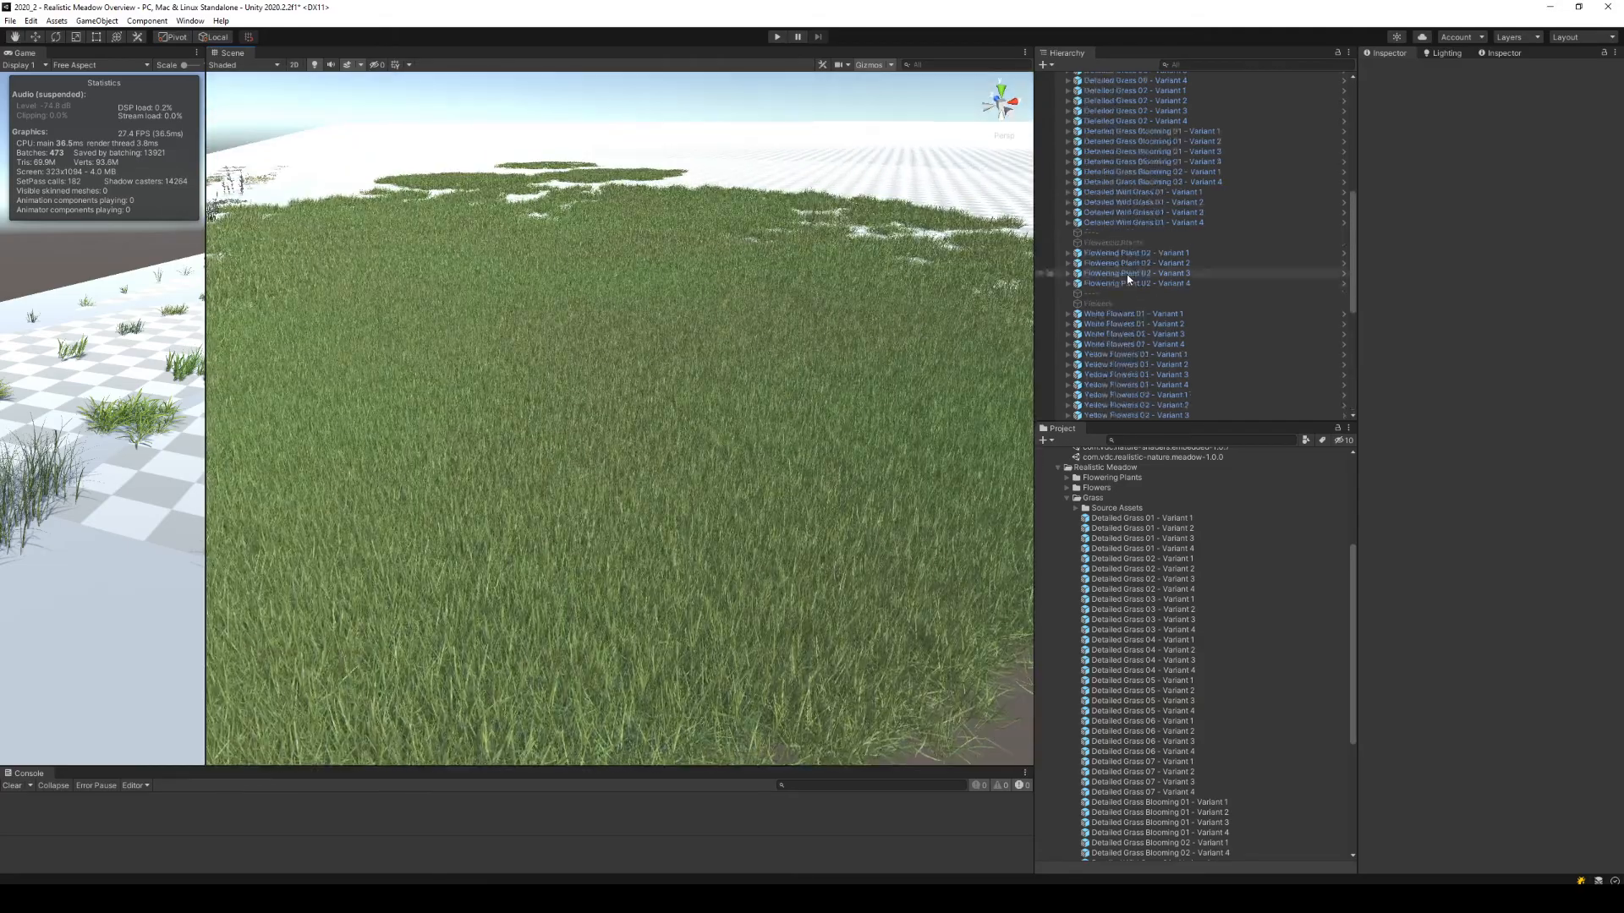
{"action": "left_click", "coordinate": [1108, 87]}
{"action": "left_click", "coordinate": [81, 23]}
{"action": "left_click", "coordinate": [120, 272]}
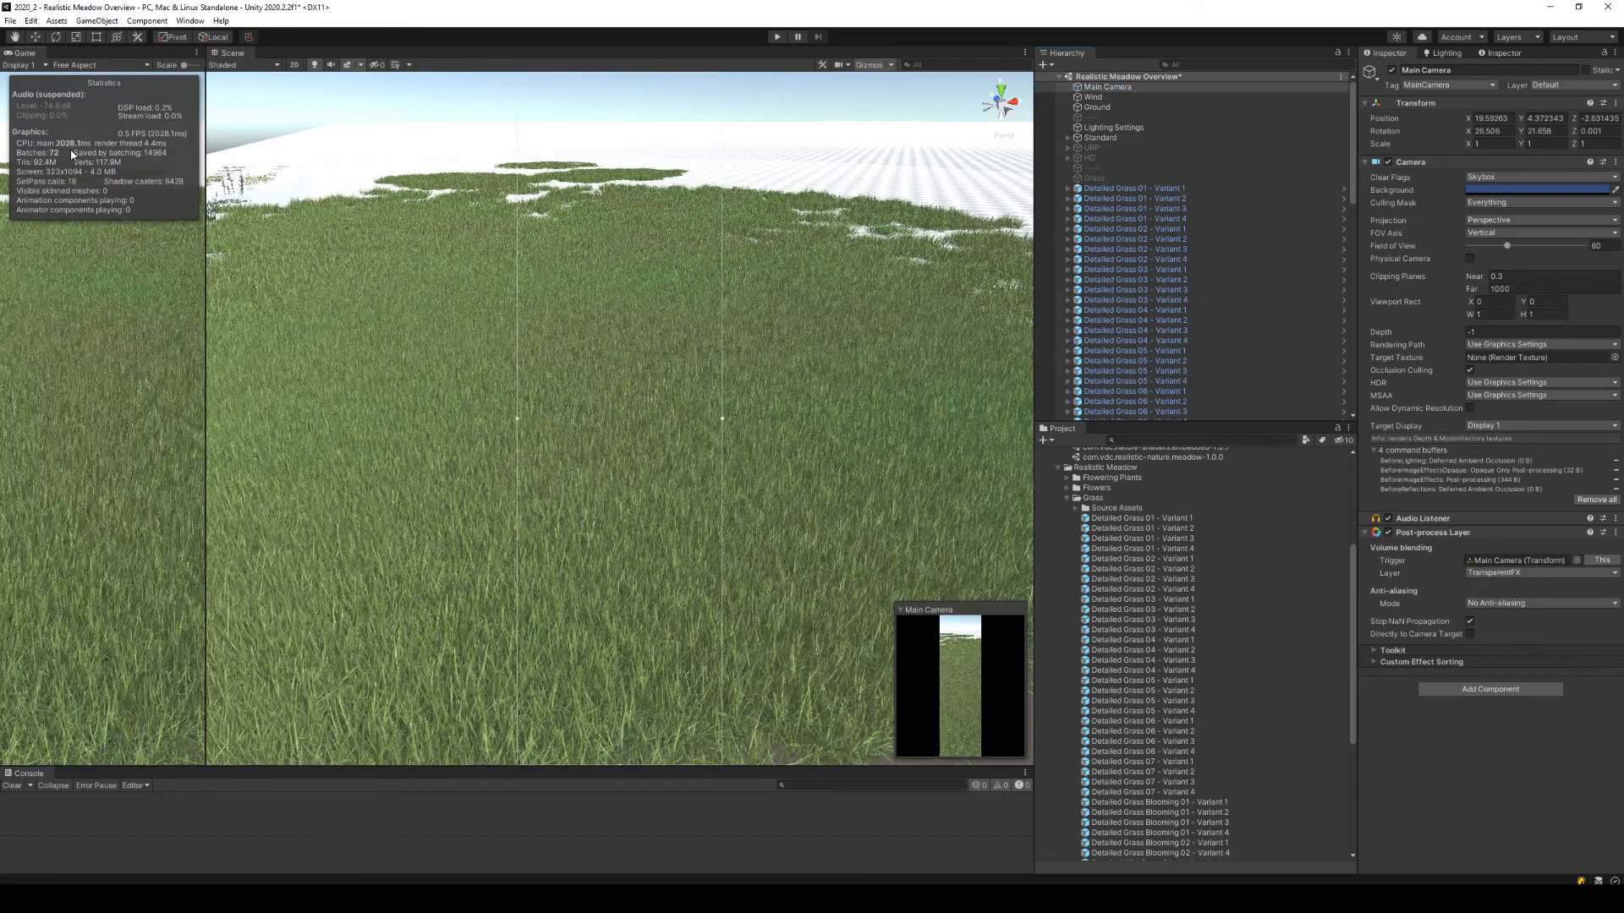
Add Detailed Grass Blooming 02 - Variant 1 as a new tree on the terrain.
{"action": "mouse_move", "coordinate": [466, 472]}
{"action": "right_mouse_down"}
{"action": "mouse_move", "coordinate": [573, 471]}
{"action": "mouse_move", "coordinate": [436, 513]}
{"action": "mouse_move", "coordinate": [435, 537]}
{"action": "mouse_move", "coordinate": [410, 471]}
{"action": "mouse_move", "coordinate": [404, 485]}
{"action": "mouse_move", "coordinate": [309, 473]}
{"action": "mouse_move", "coordinate": [490, 466]}
{"action": "right_mouse_up"}
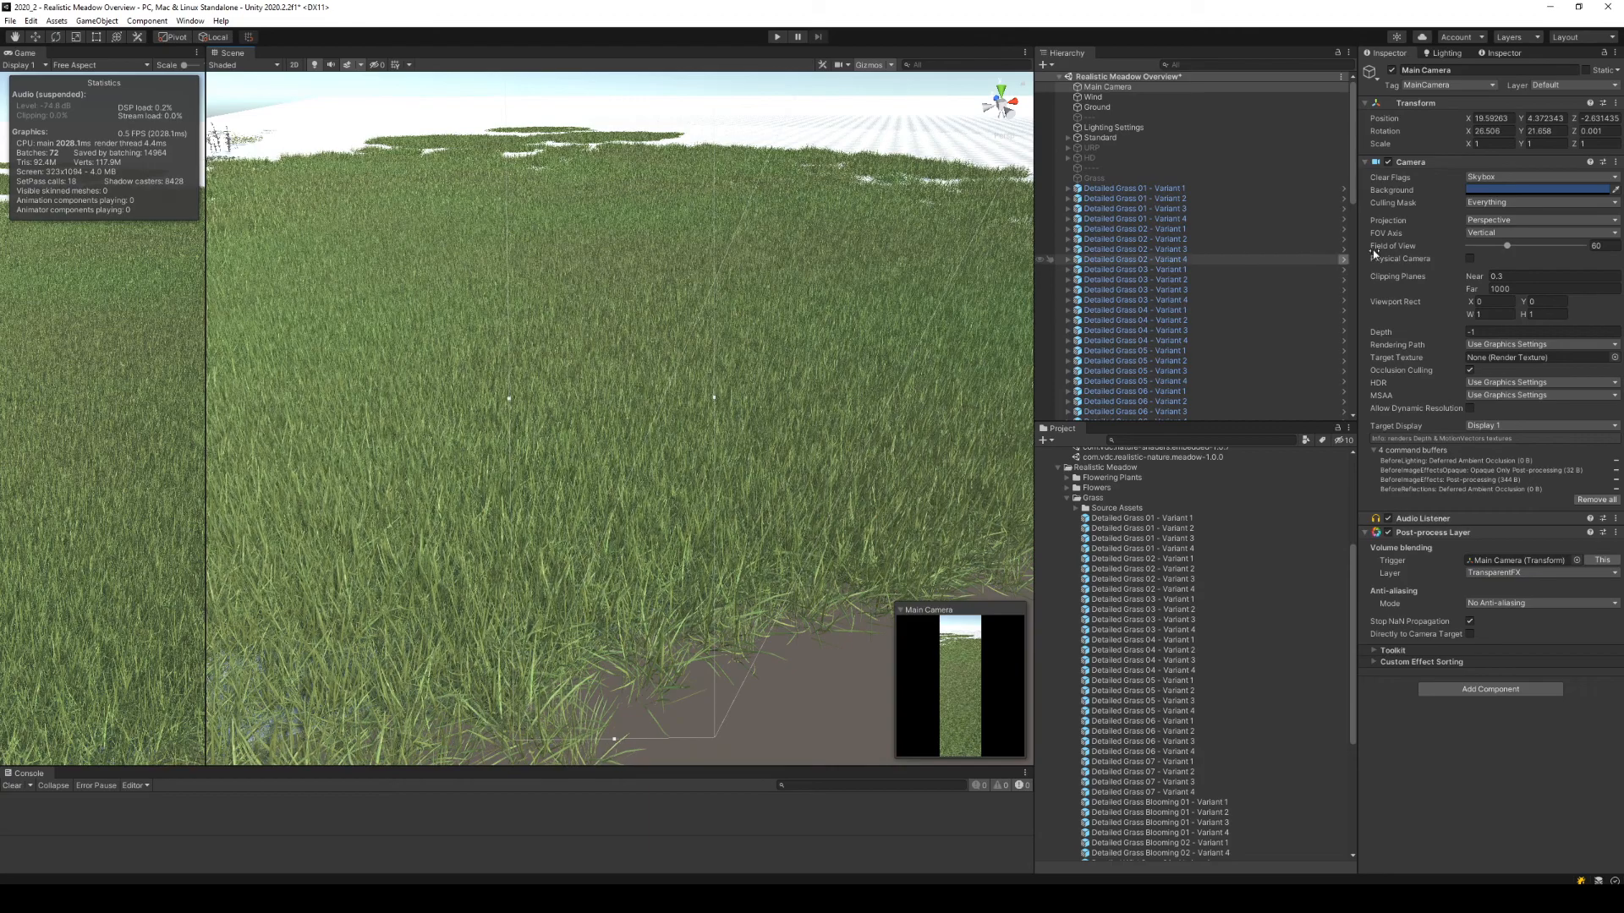
{"action": "left_click", "coordinate": [867, 129]}
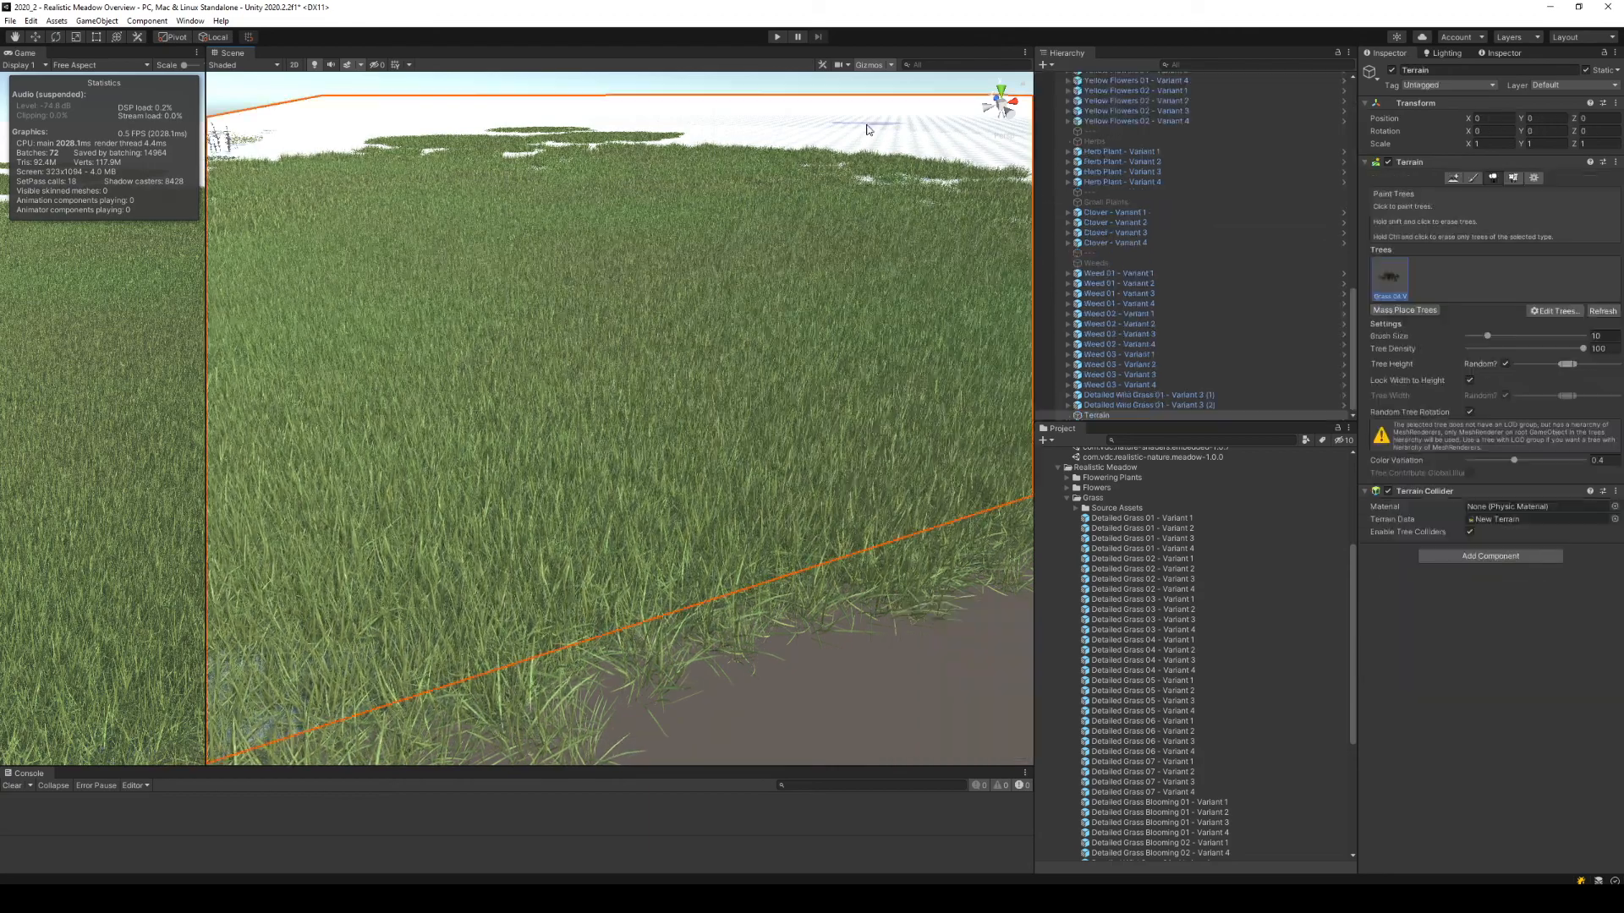
{"action": "left_click", "coordinate": [1545, 312]}
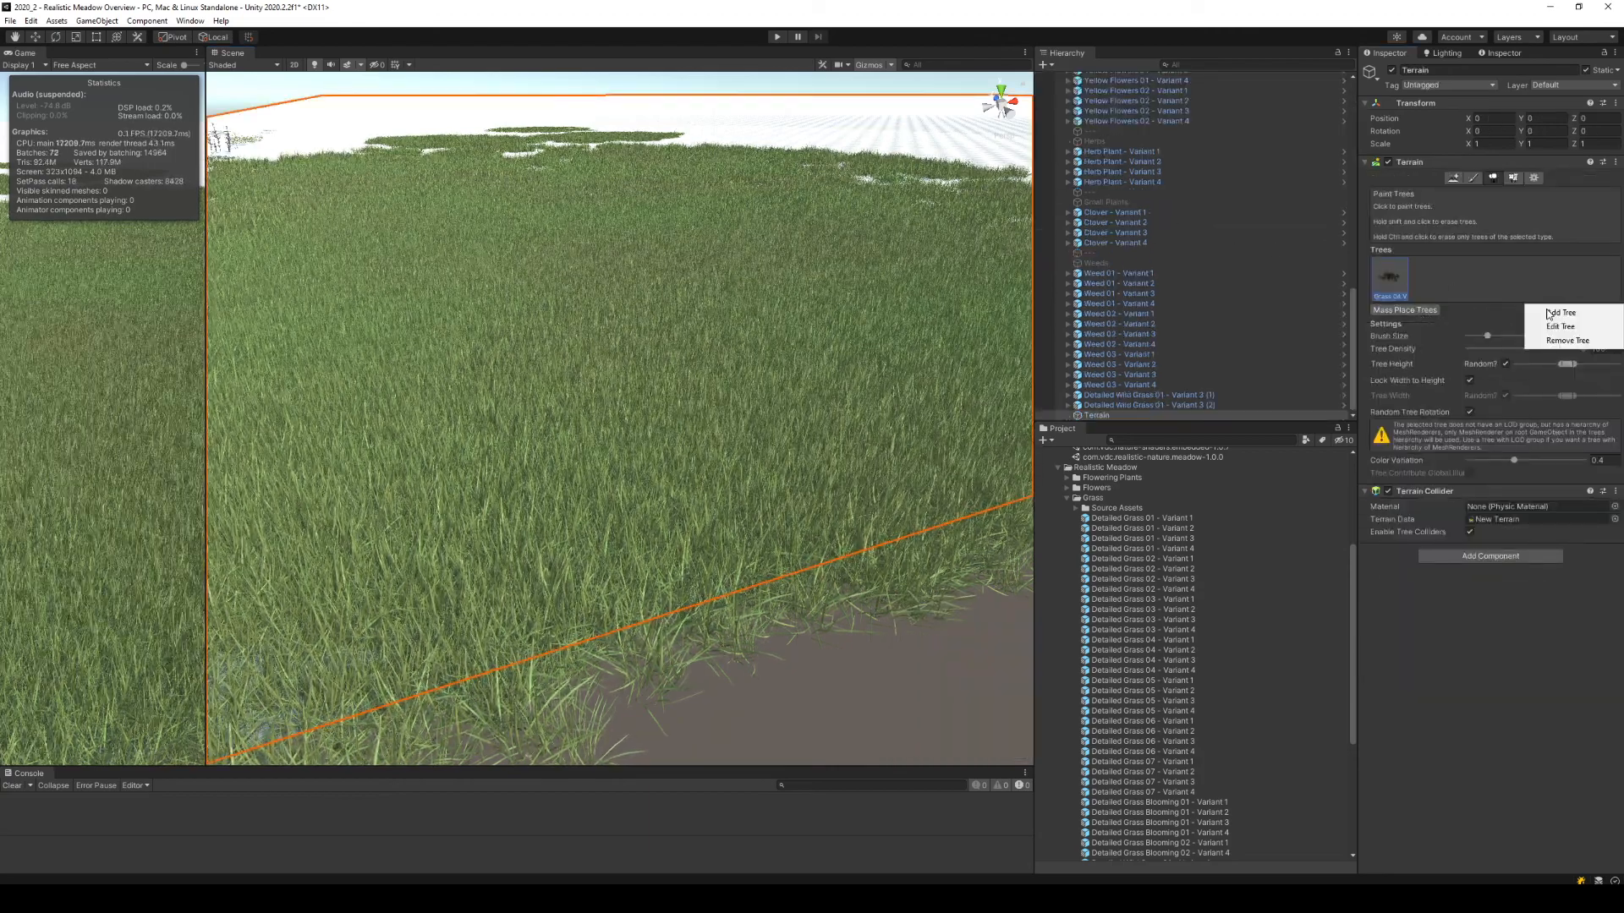
{"action": "left_click", "coordinate": [1561, 313]}
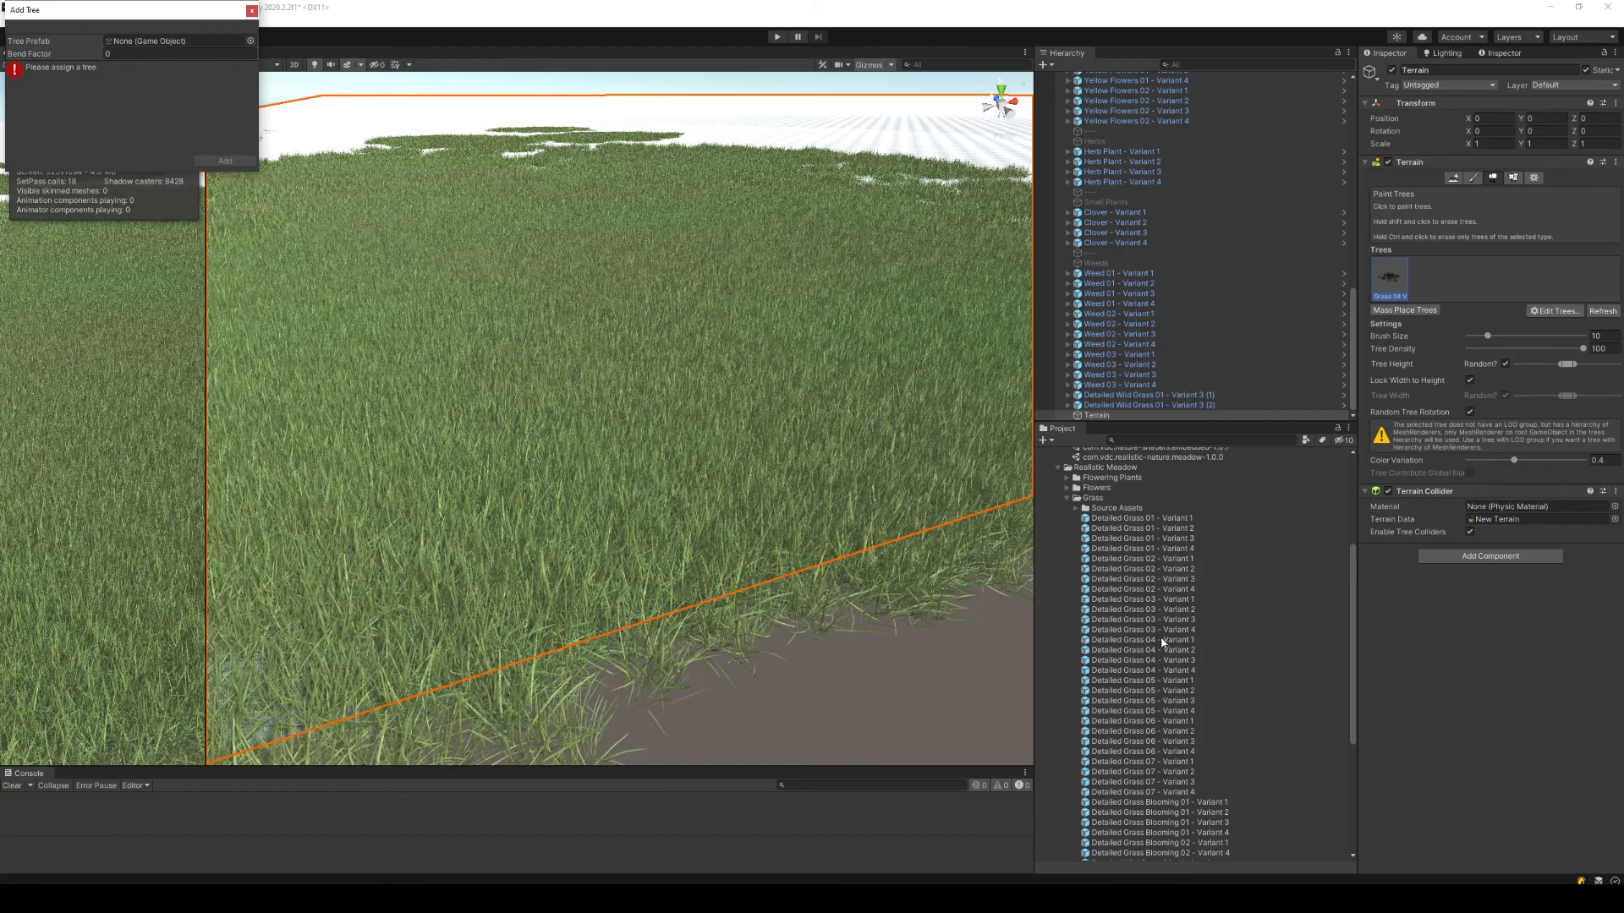
{"action": "scroll", "coordinate": [1184, 627], "scroll_direction": "down", "scroll_amount": 8}
{"action": "left_click_drag", "start_coordinate": [1168, 614], "coordinate": [653, 401]}
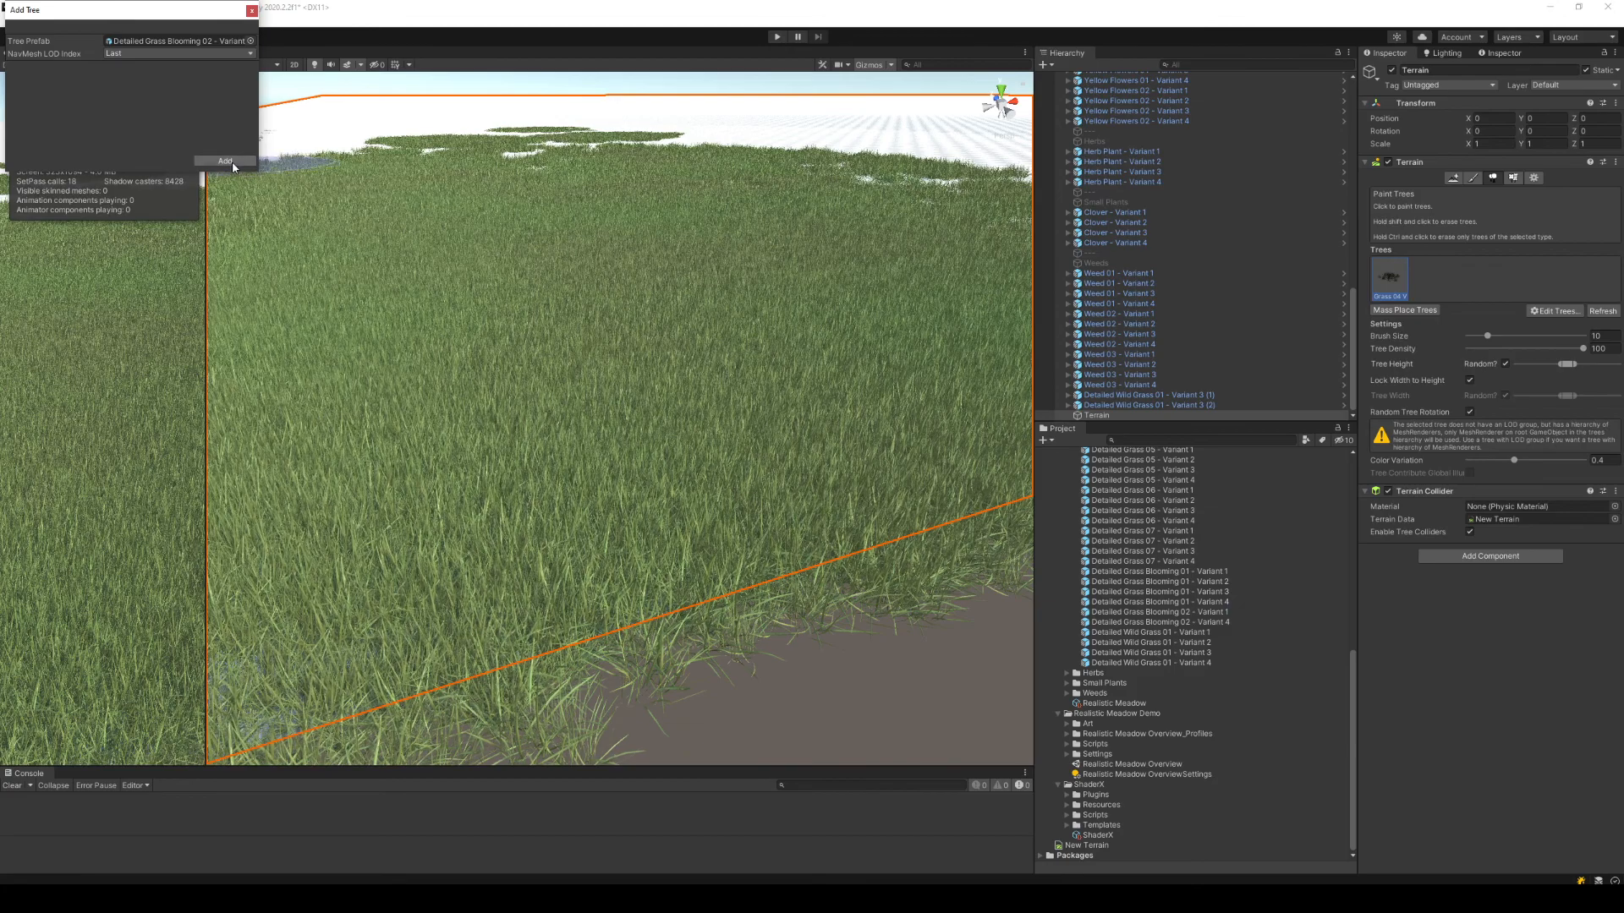
{"action": "left_click", "coordinate": [226, 162]}
Paint the blooming grass across the existing grass patch, deselect the terrain and view the mixed field.
{"action": "mouse_move", "coordinate": [639, 420]}
{"action": "left_mouse_down"}
{"action": "mouse_move", "coordinate": [598, 279]}
{"action": "mouse_move", "coordinate": [352, 203]}
{"action": "mouse_move", "coordinate": [537, 388]}
{"action": "mouse_move", "coordinate": [845, 321]}
{"action": "mouse_move", "coordinate": [537, 174]}
{"action": "mouse_move", "coordinate": [924, 282]}
{"action": "left_mouse_up"}
{"action": "left_click_drag", "start_coordinate": [174, 222], "coordinate": [643, 145]}
{"action": "left_click", "coordinate": [1113, 133]}
{"action": "key", "text": "w"}
{"action": "mouse_move", "coordinate": [674, 347]}
{"action": "right_mouse_down"}
{"action": "mouse_move", "coordinate": [627, 446]}
{"action": "mouse_move", "coordinate": [616, 374]}
{"action": "mouse_move", "coordinate": [485, 366]}
{"action": "mouse_move", "coordinate": [518, 403]}
{"action": "mouse_move", "coordinate": [675, 394]}
{"action": "mouse_move", "coordinate": [696, 360]}
{"action": "right_mouse_up"}
{"action": "left_click_drag", "start_coordinate": [206, 303], "coordinate": [208, 305]}
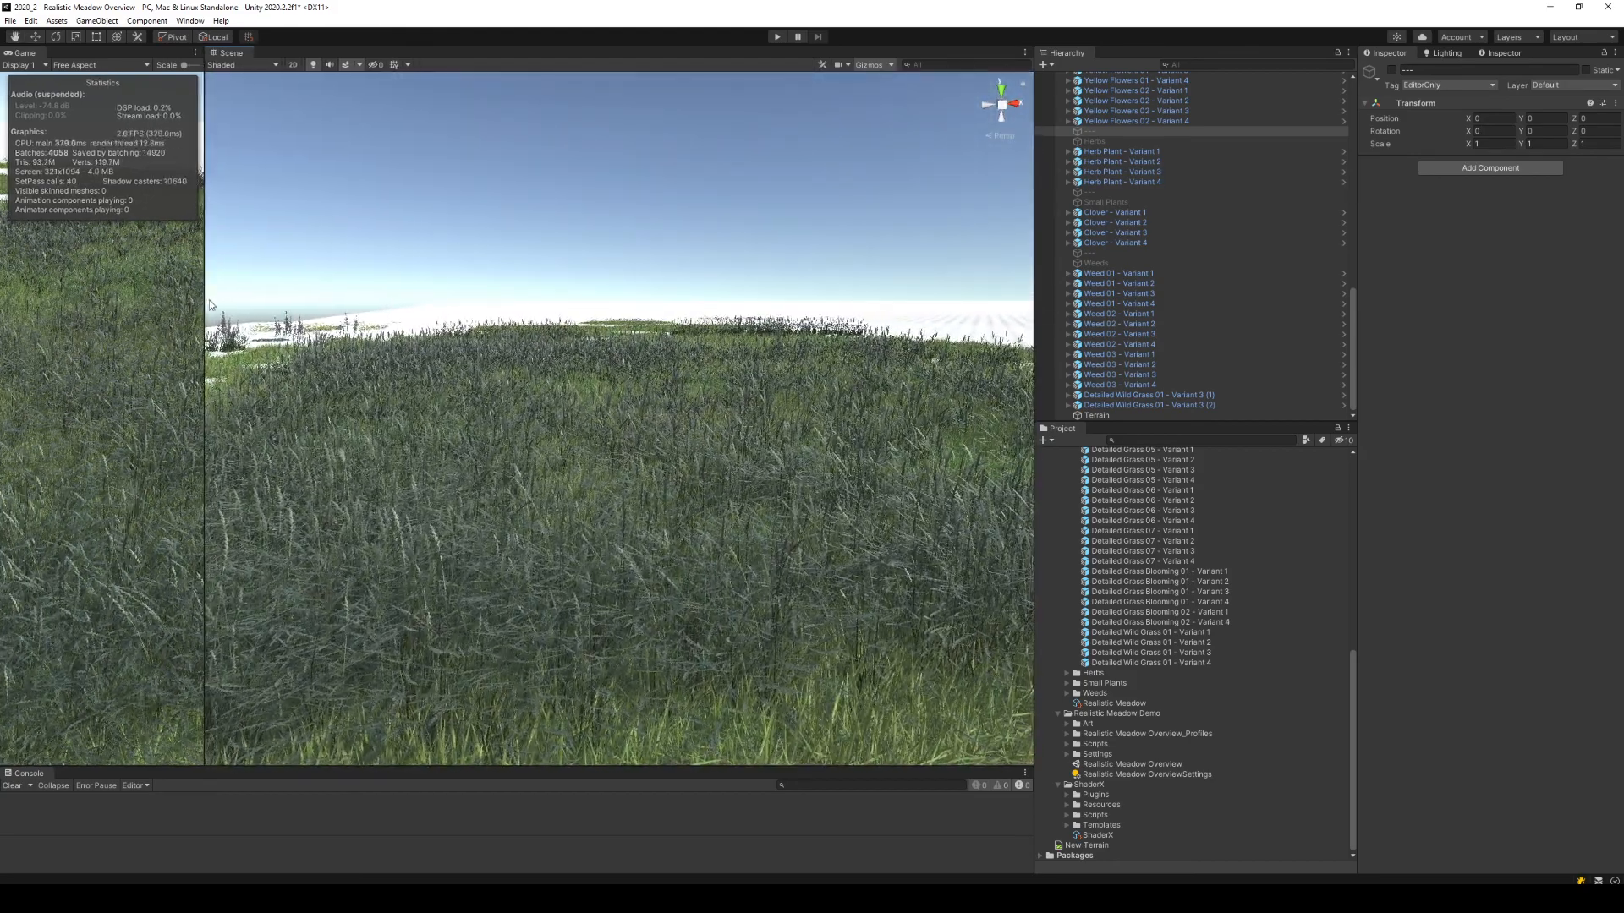
Run the scene in Play mode with the Scene view closed to enlarge the Game view, check the rendering statistics, and stop playback.
{"action": "left_click", "coordinate": [776, 37]}
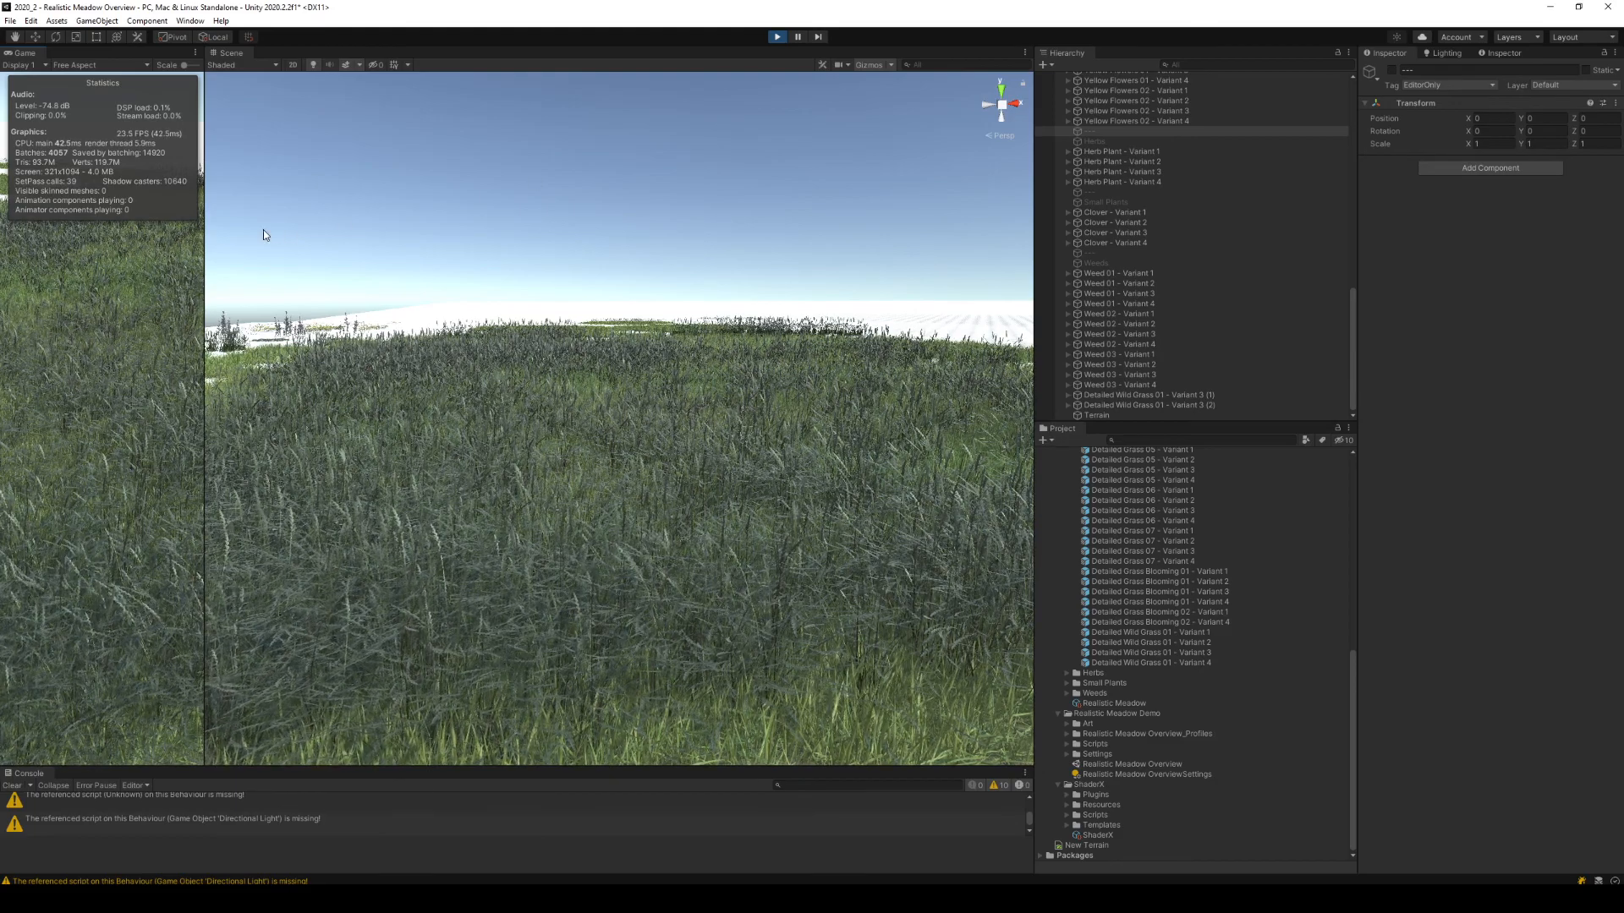
{"action": "middle_click", "coordinate": [241, 54]}
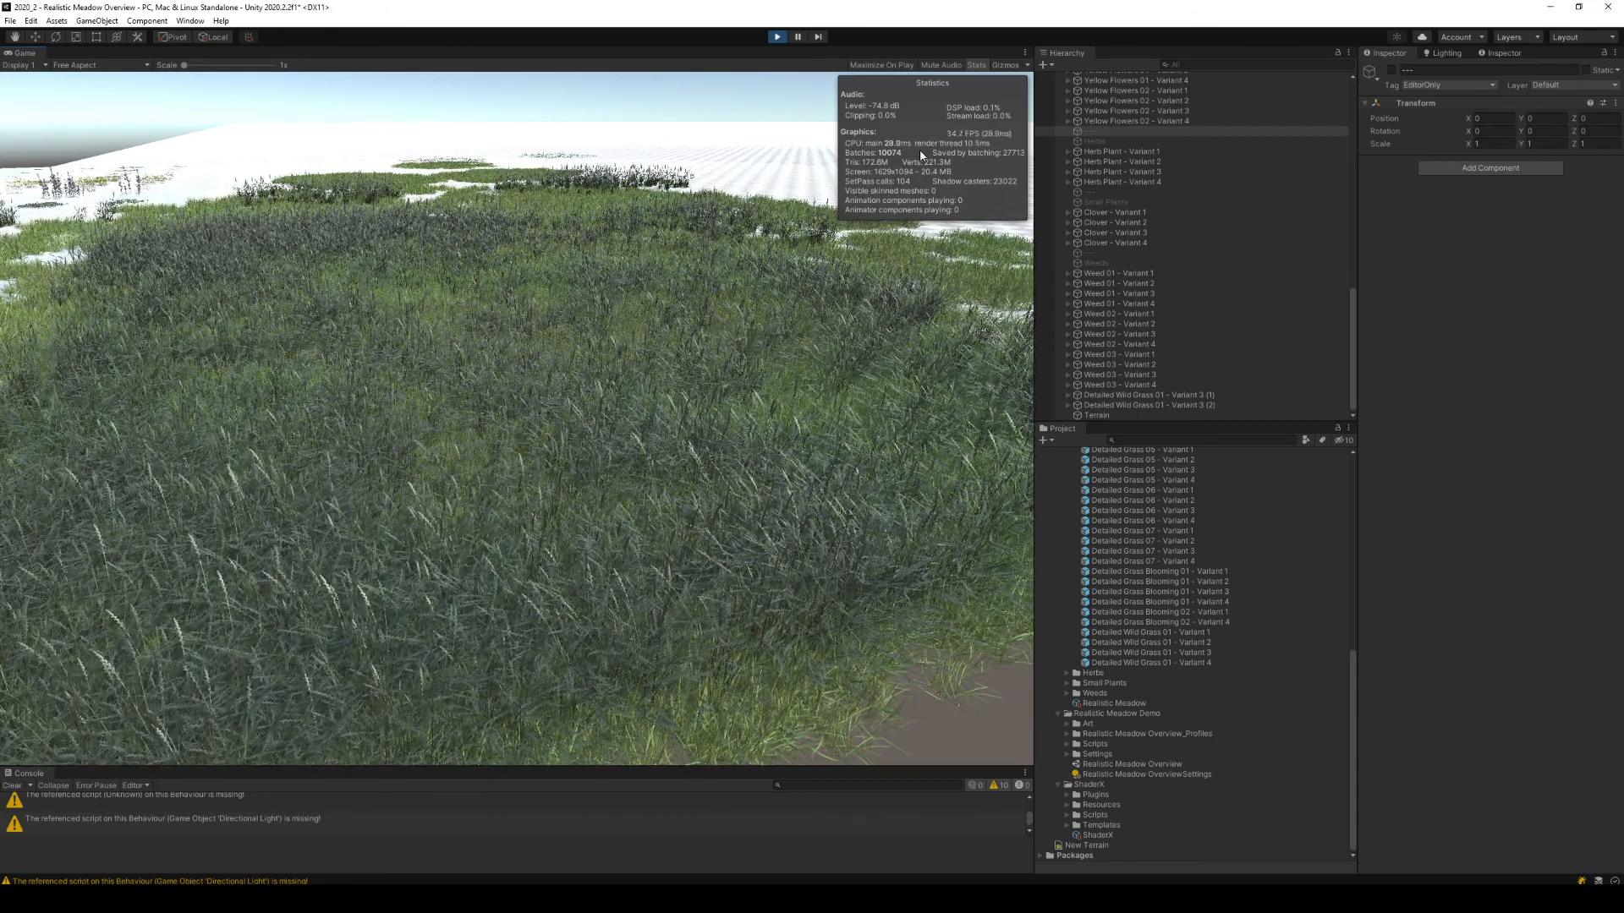
{"action": "left_click", "coordinate": [783, 38]}
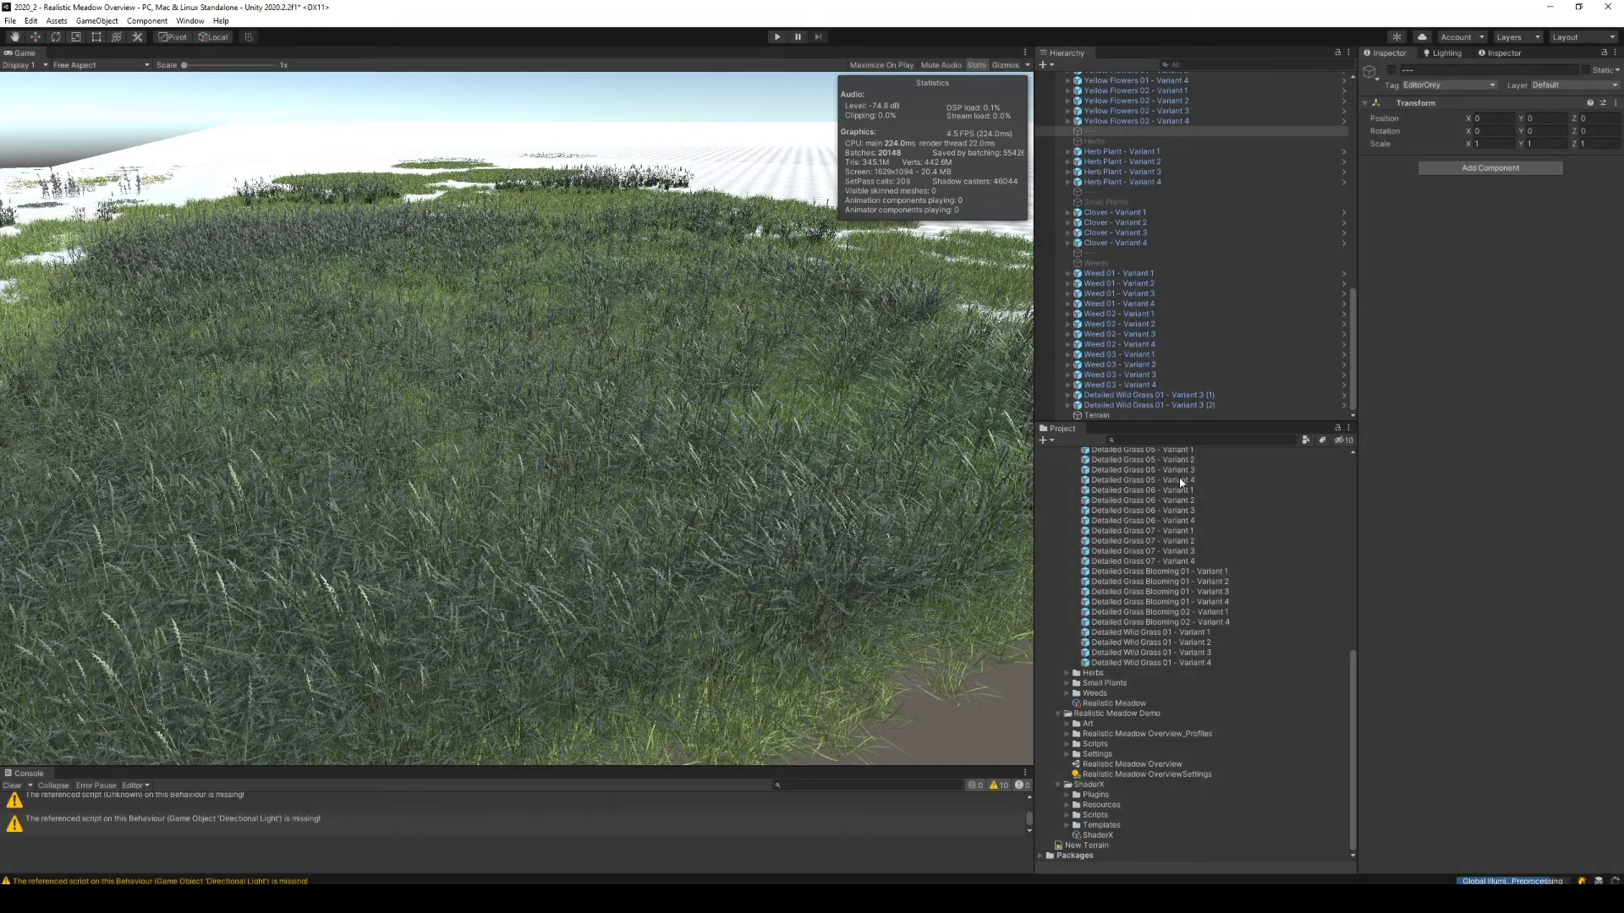
Create a new scene from the Basic (Built-in) template, saving the changes to the Realistic Meadow Overview scene.
{"action": "left_click", "coordinate": [10, 21]}
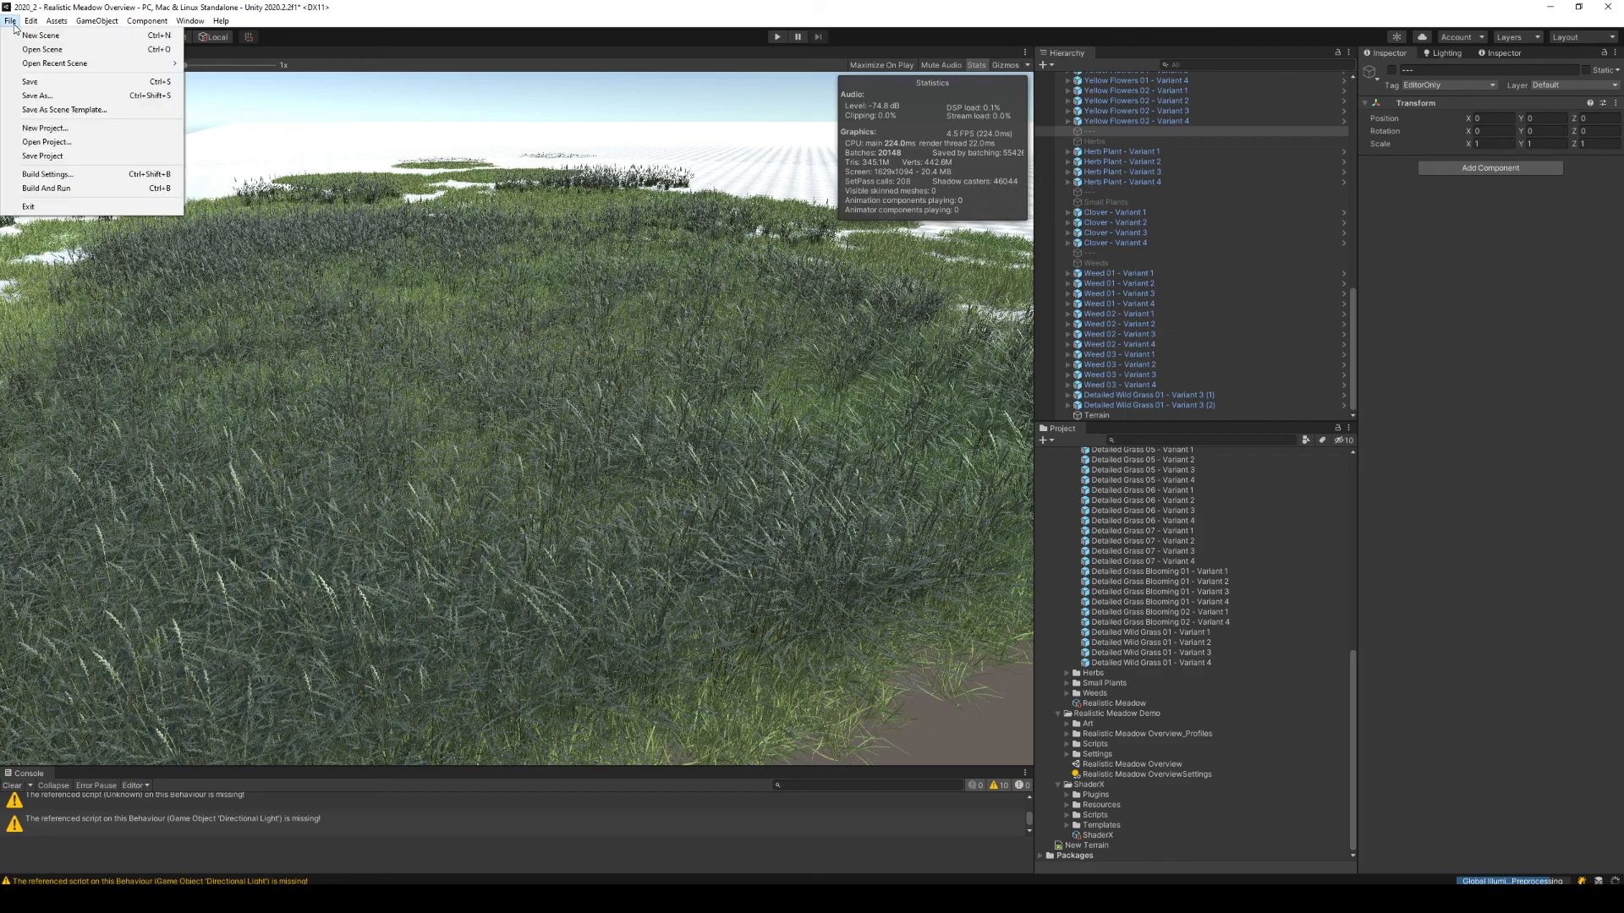
{"action": "left_click", "coordinate": [40, 36]}
{"action": "left_click", "coordinate": [664, 536]}
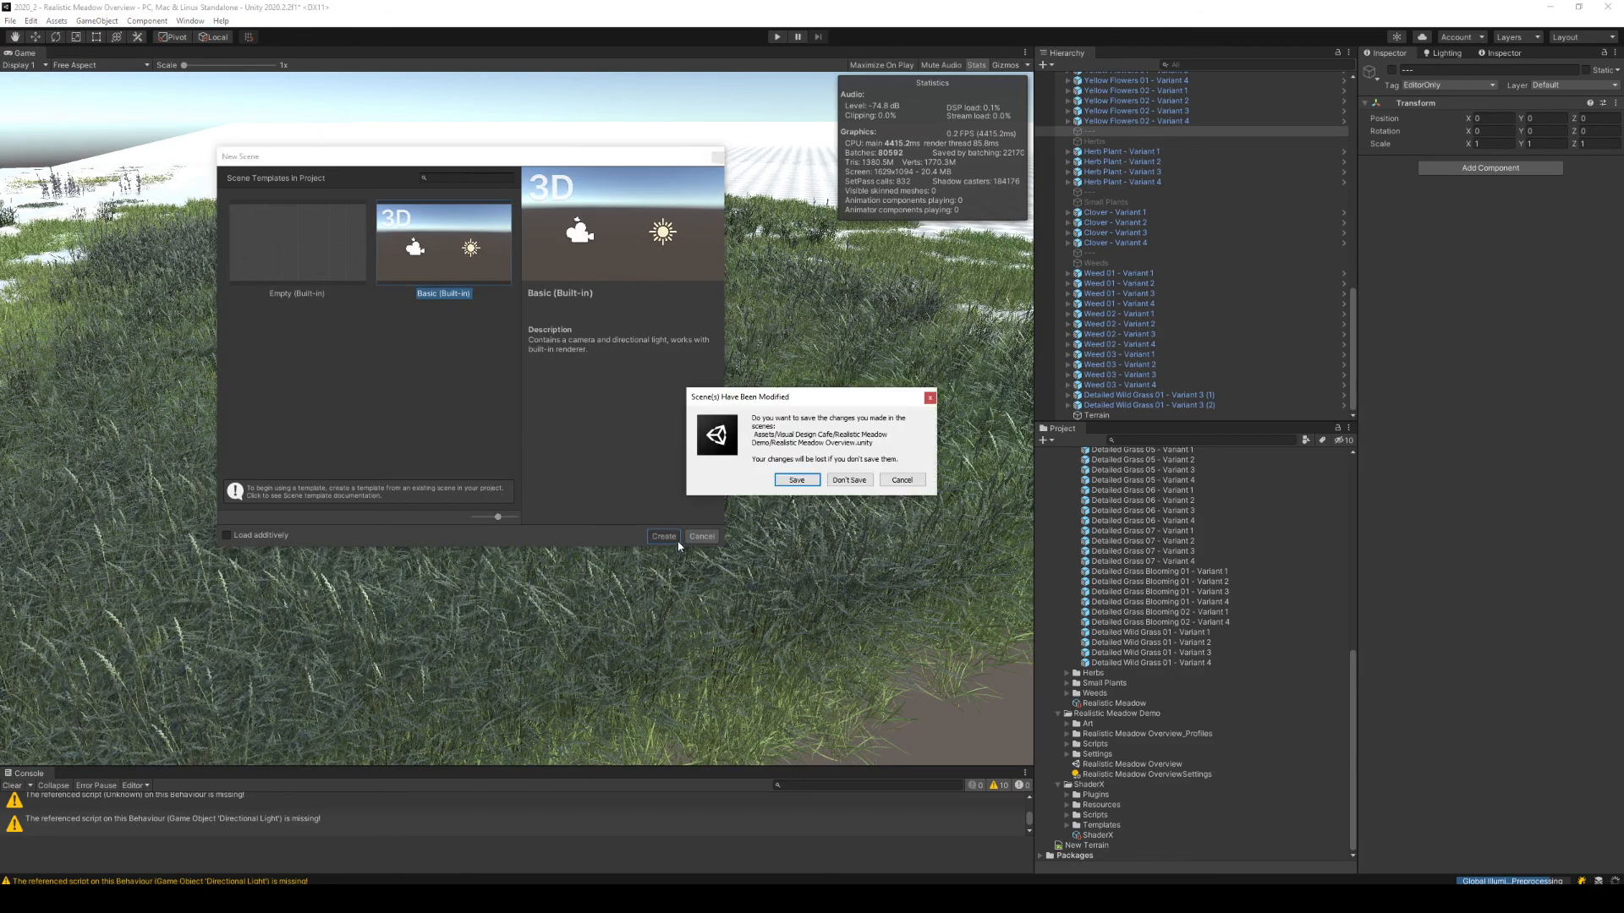
{"action": "left_click", "coordinate": [808, 482]}
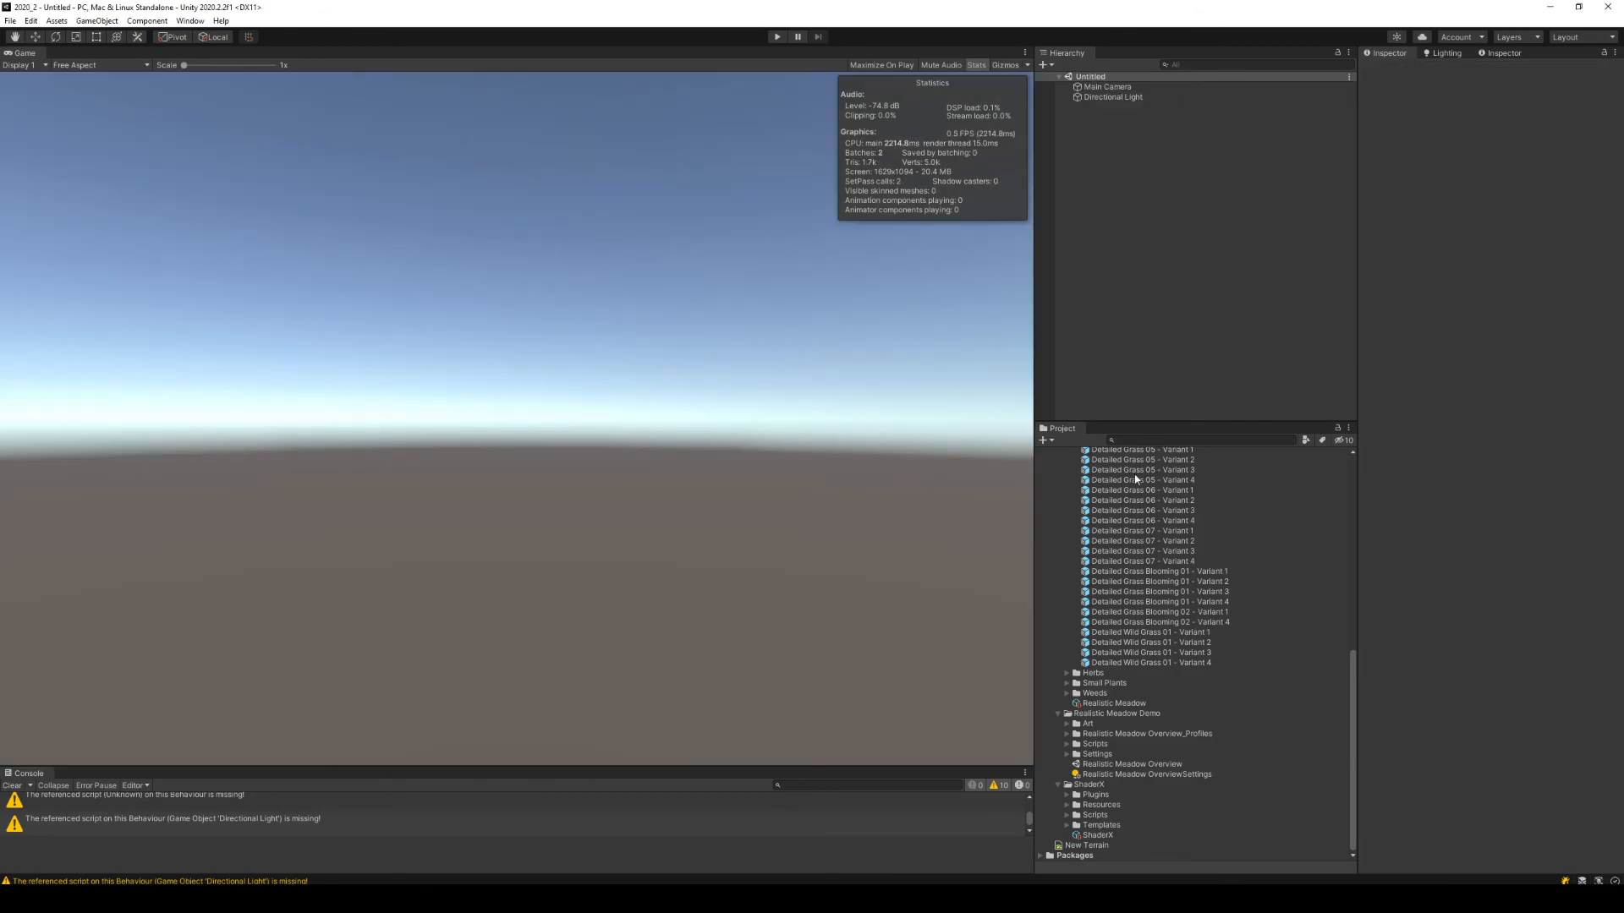
Look through the package assets, inspecting Detailed Wild Grass 01 - Variant 4 and the Realistic Meadow Documentation file.
{"action": "left_click", "coordinate": [1176, 664]}
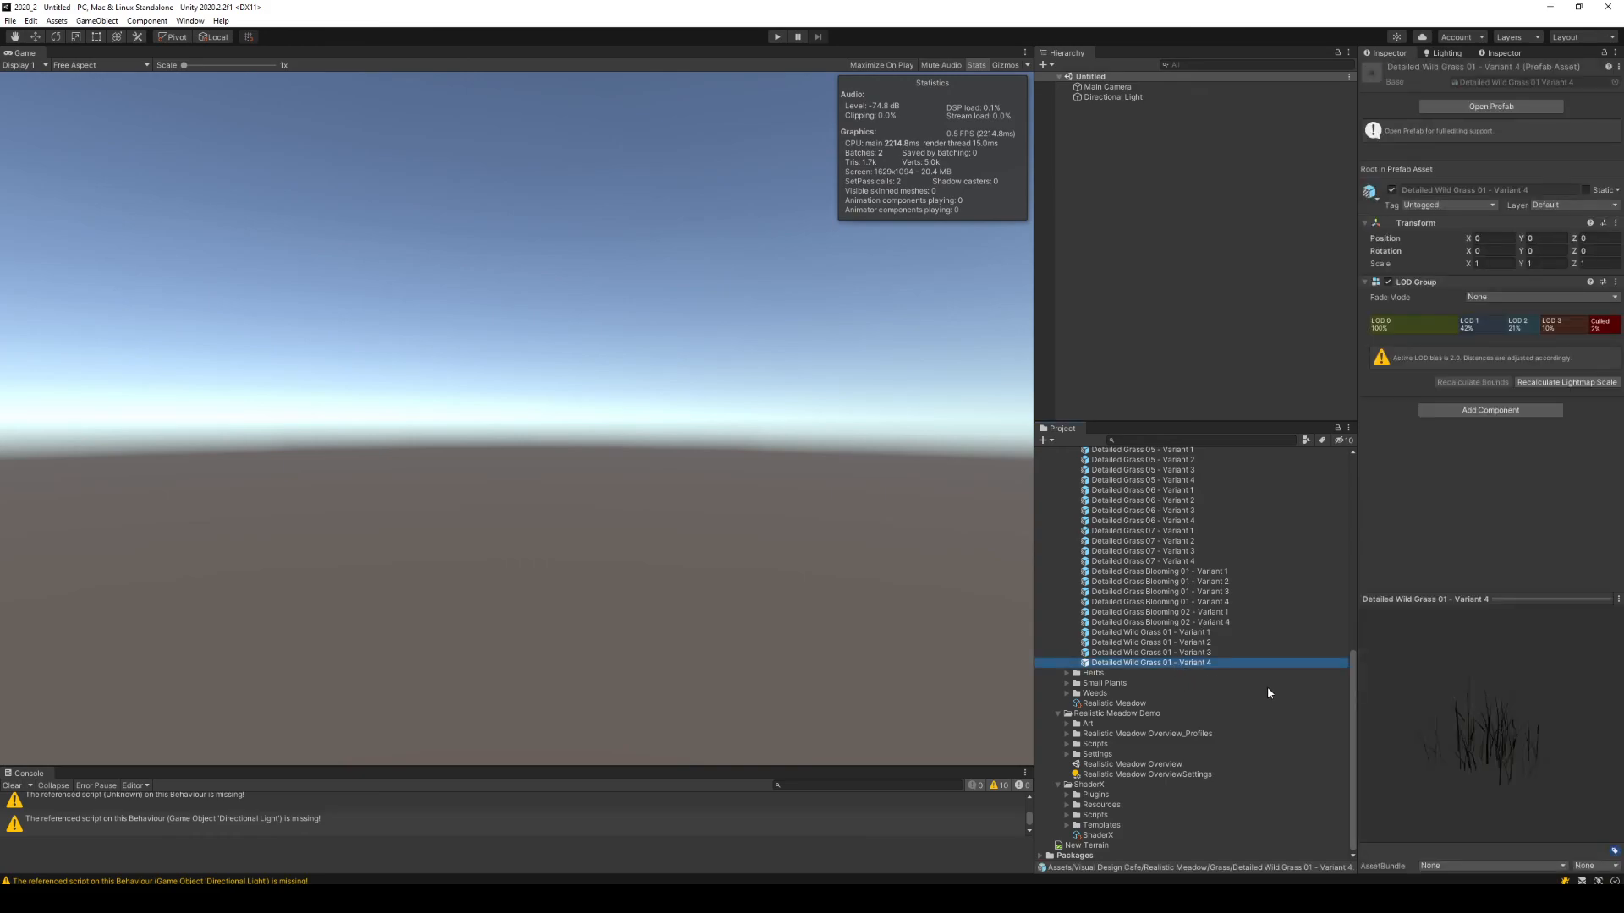
{"action": "scroll", "coordinate": [1267, 689], "scroll_direction": "up", "scroll_amount": 3}
{"action": "scroll", "coordinate": [1268, 692], "scroll_direction": "up", "scroll_amount": 10}
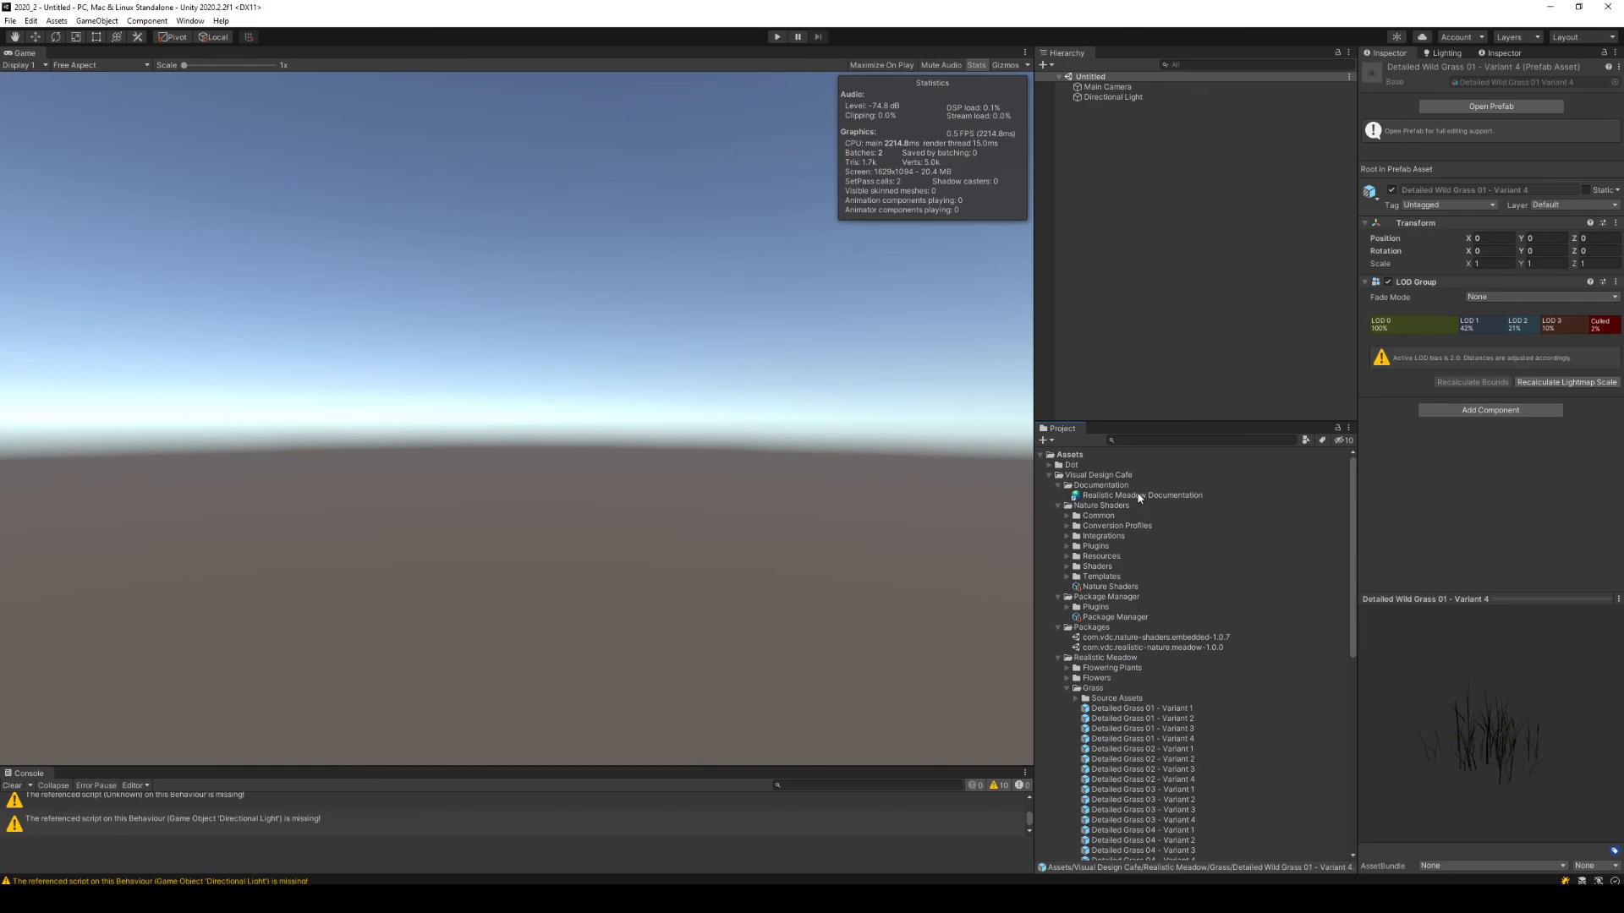
{"action": "left_click", "coordinate": [1140, 498]}
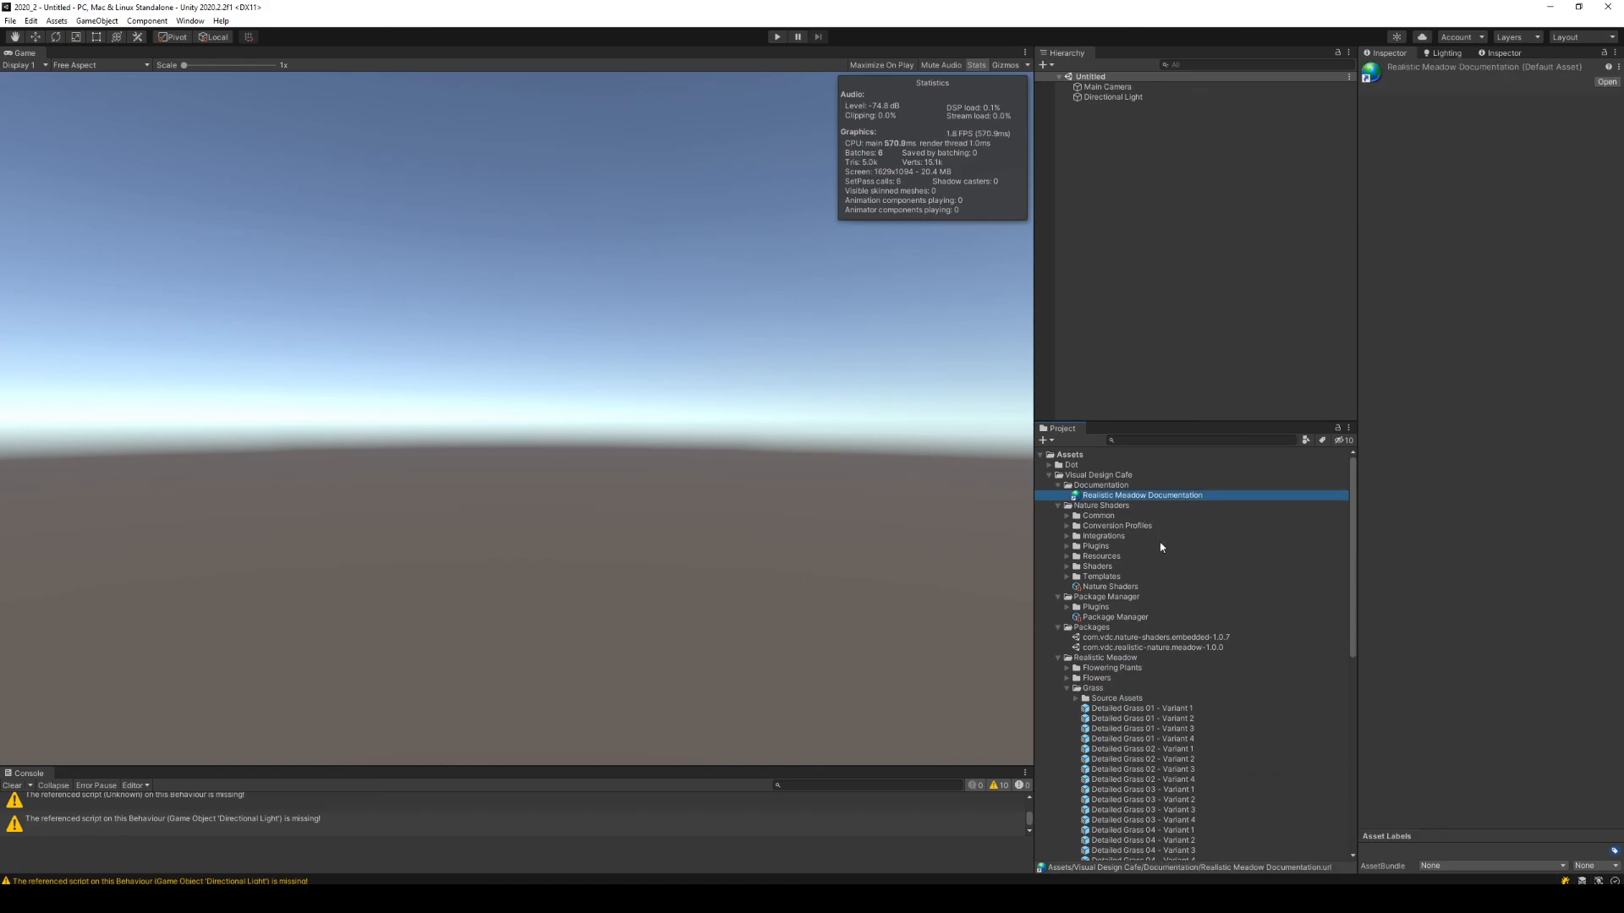
{"action": "left_click_drag", "start_coordinate": [1359, 573], "coordinate": [1389, 779]}
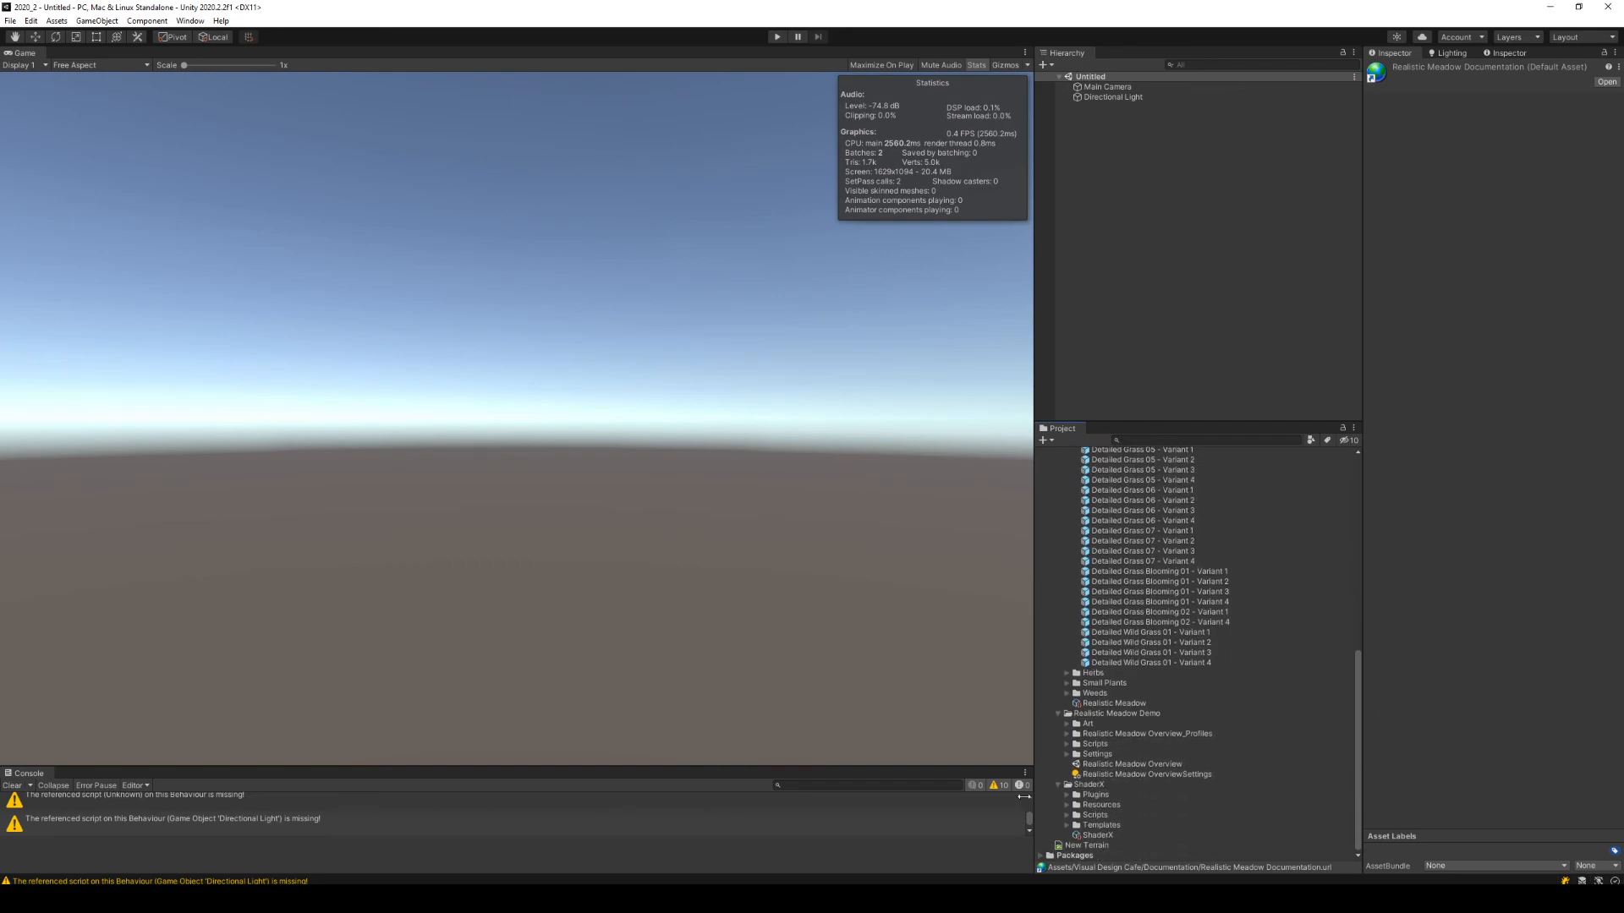